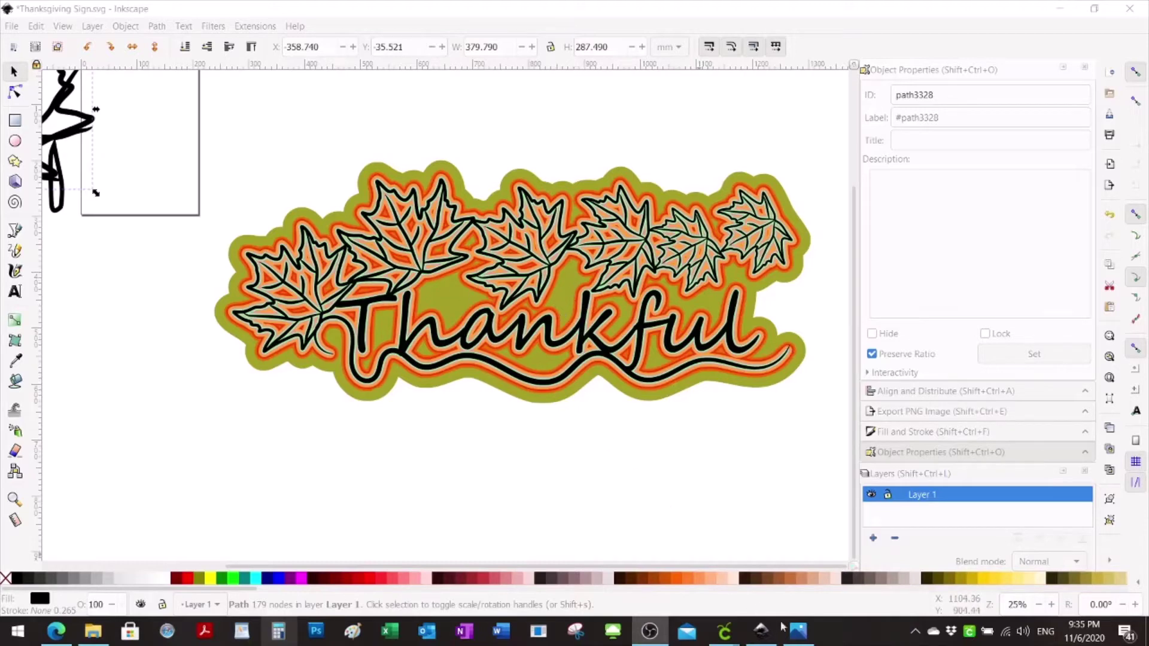
# View the photos of the finished layered "Thankful" sign as a reference for the project
pyautogui.click(798, 634)
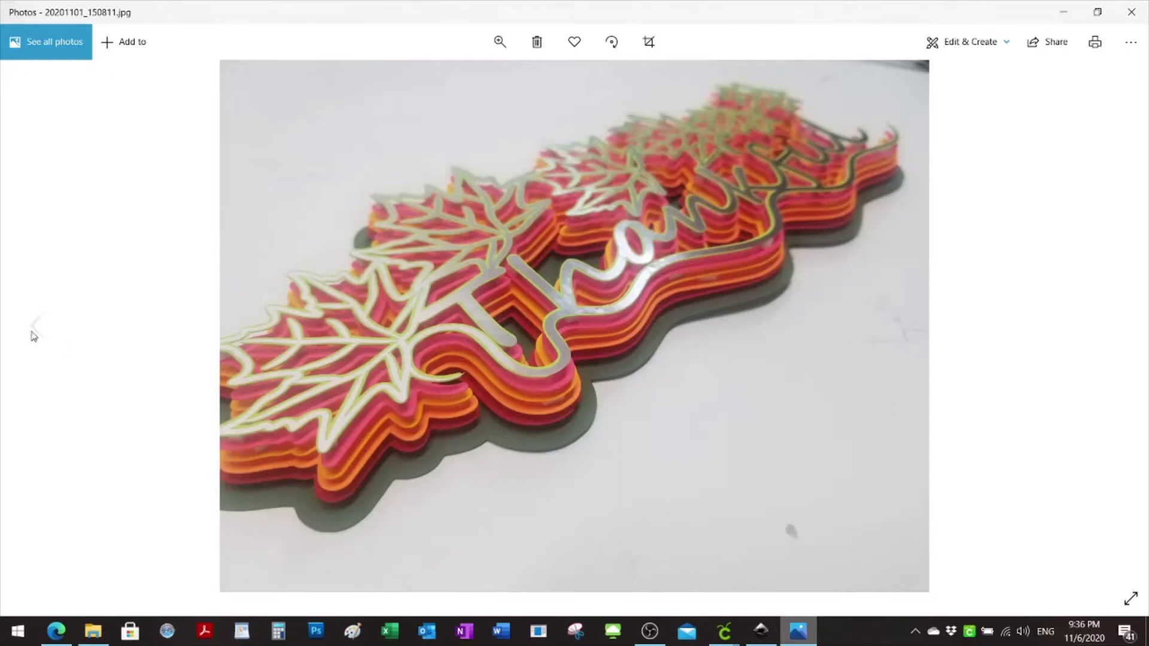
pyautogui.click(36, 327)
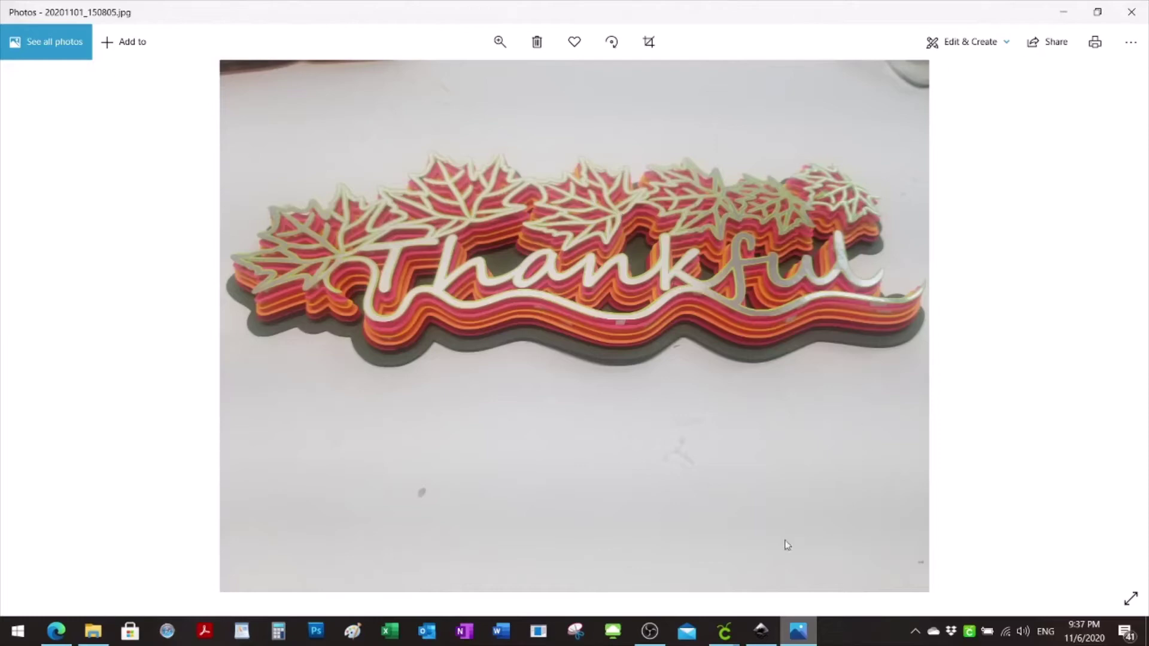
# Switch to the blank Cricut Design Space canvas and add the text "Rose"
pyautogui.click(724, 631)
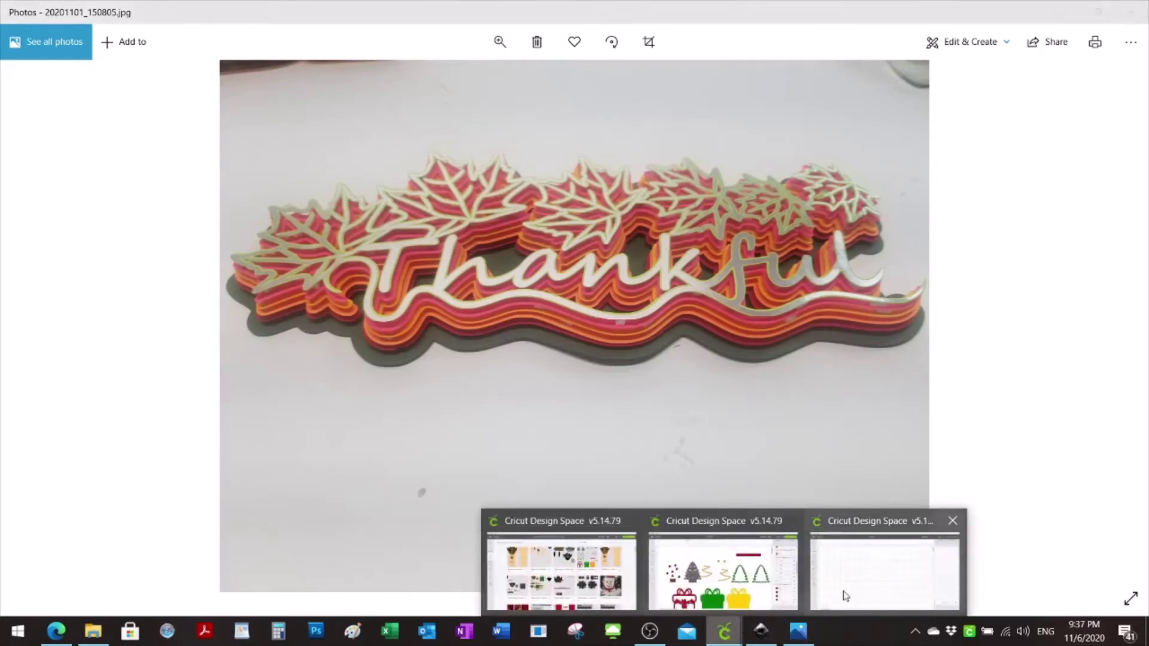
pyautogui.click(867, 595)
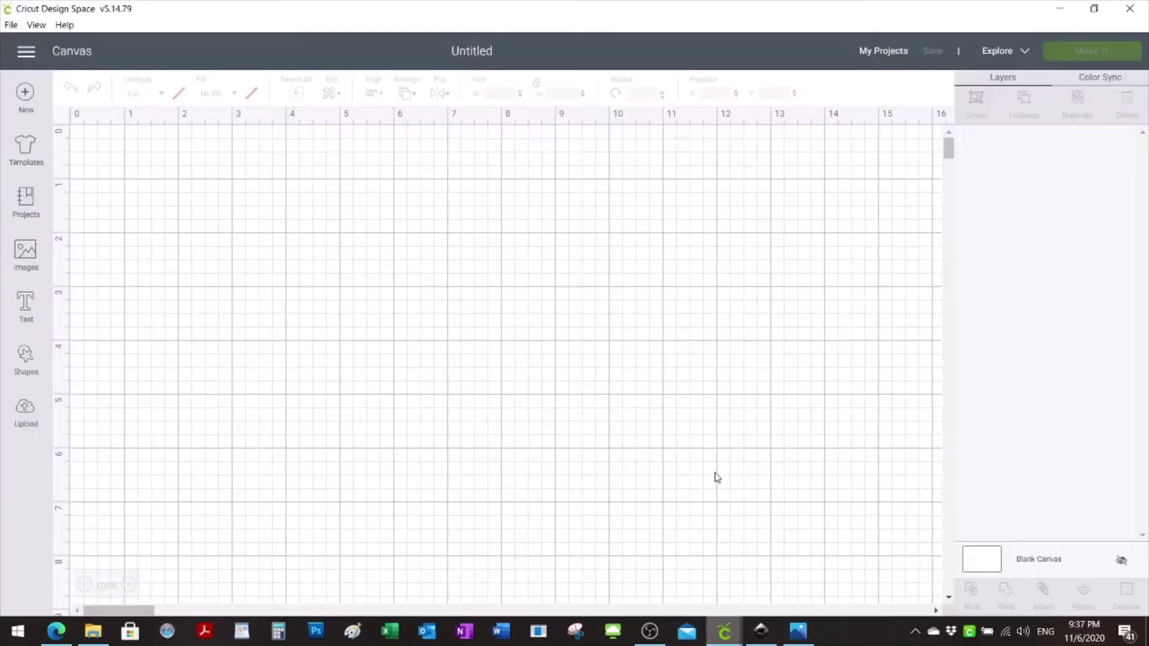
pyautogui.click(798, 632)
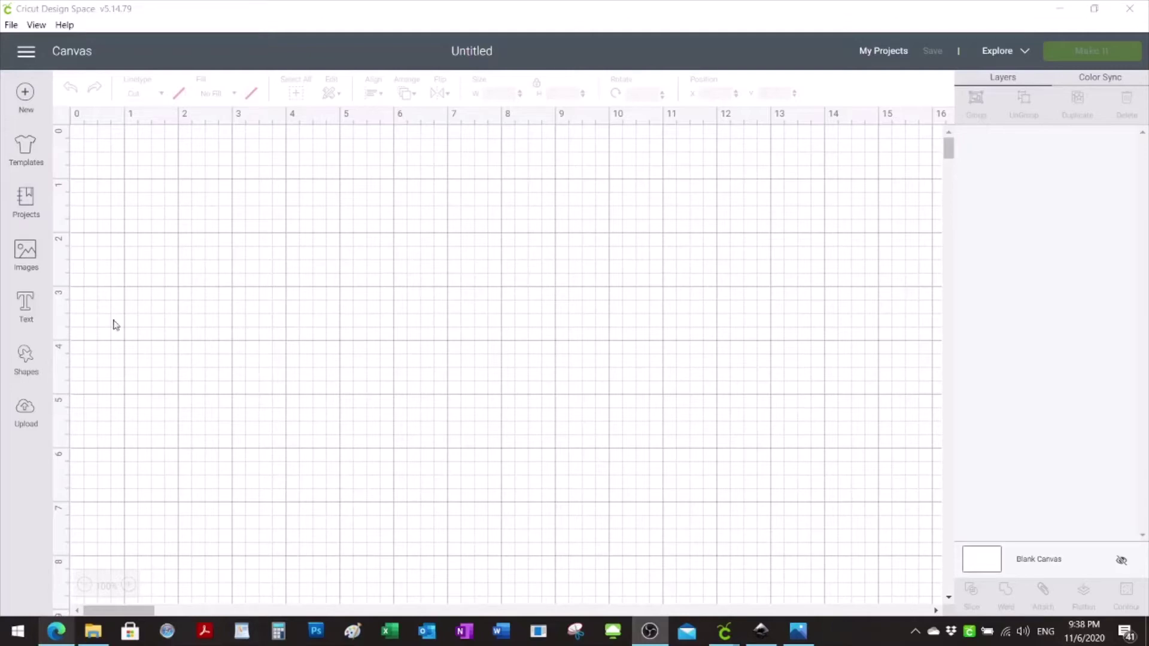
pyautogui.click(25, 308)
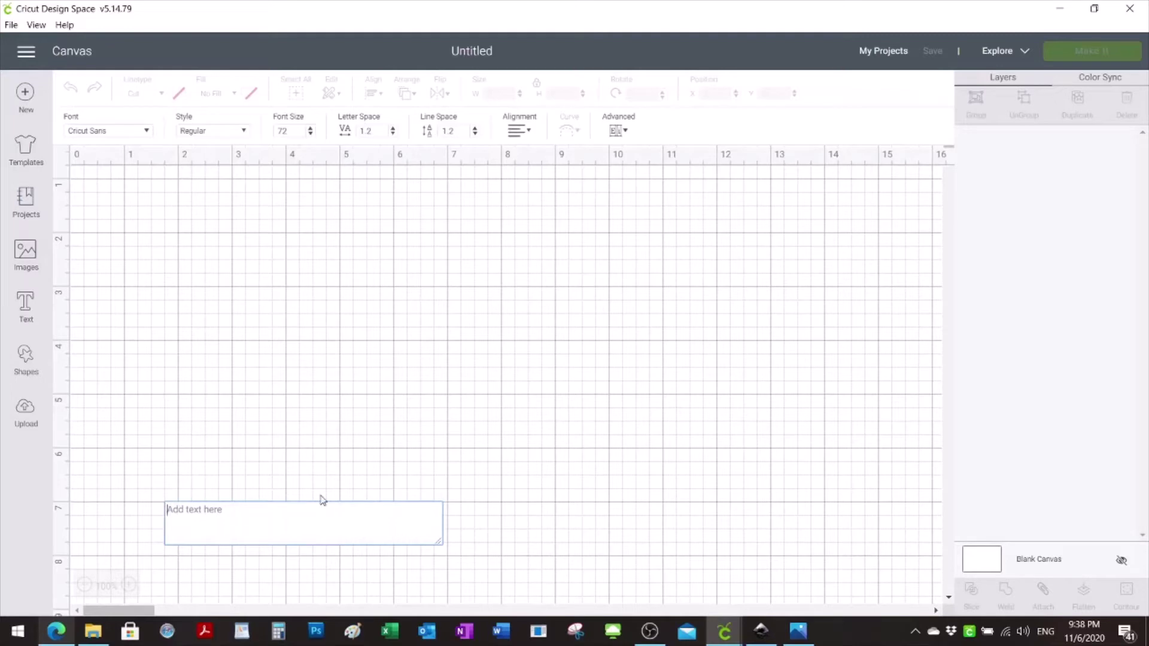
pyautogui.write('Rose')
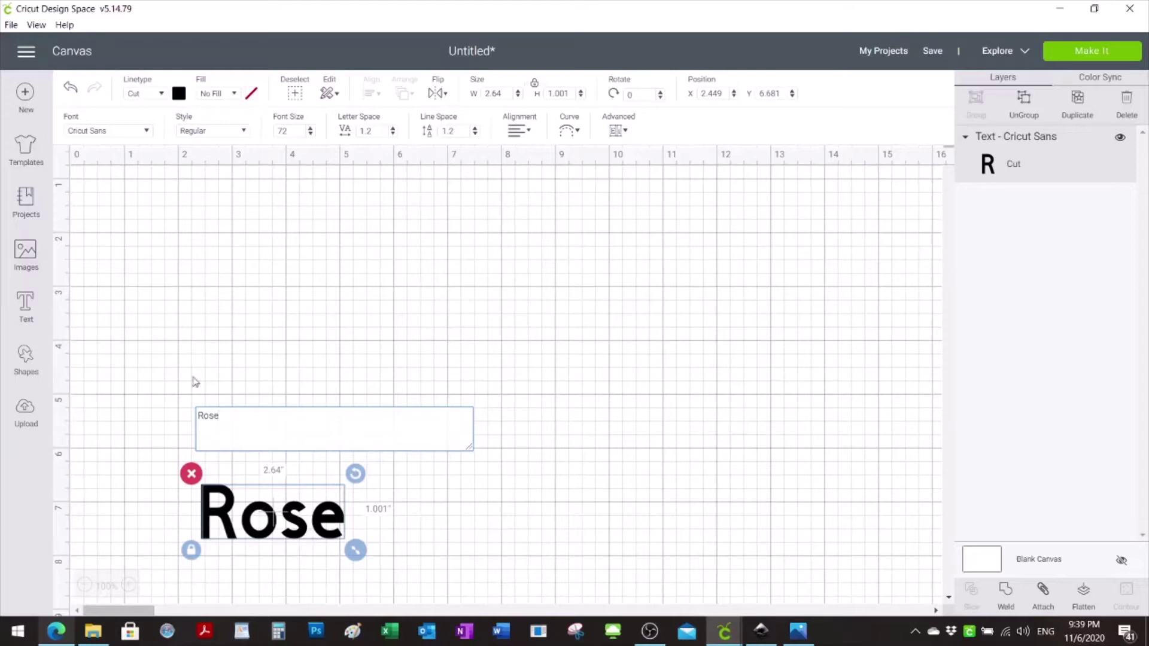
# Set the font of the "Rose" text to the system font Affectionately Yours
pyautogui.click(147, 132)
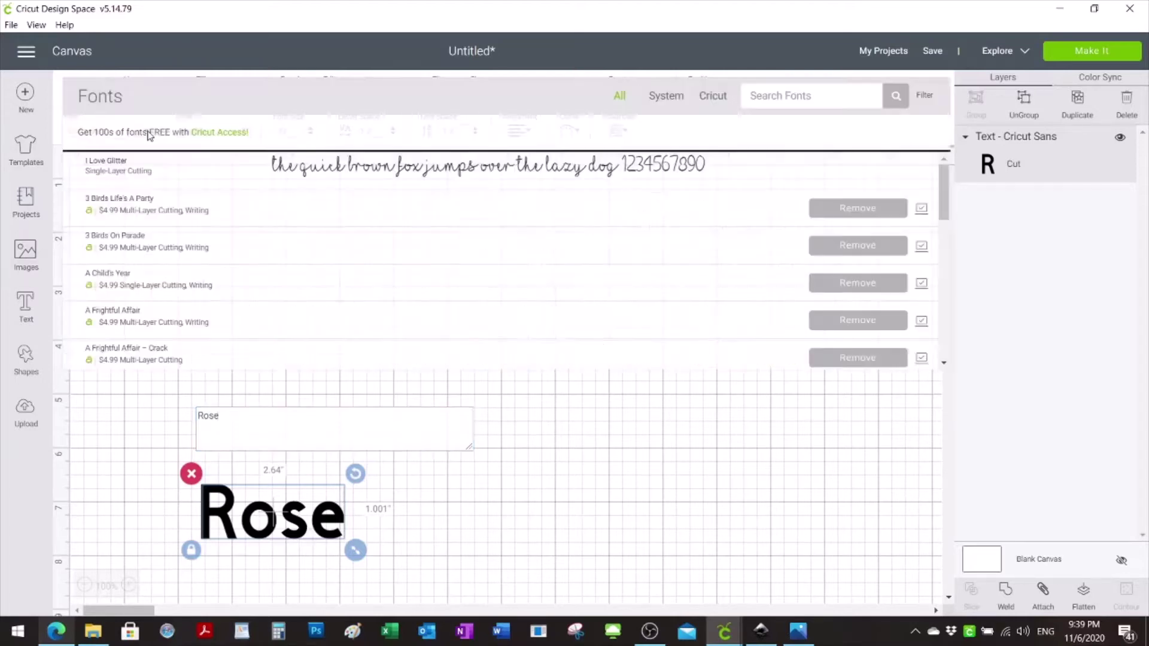
pyautogui.click(663, 102)
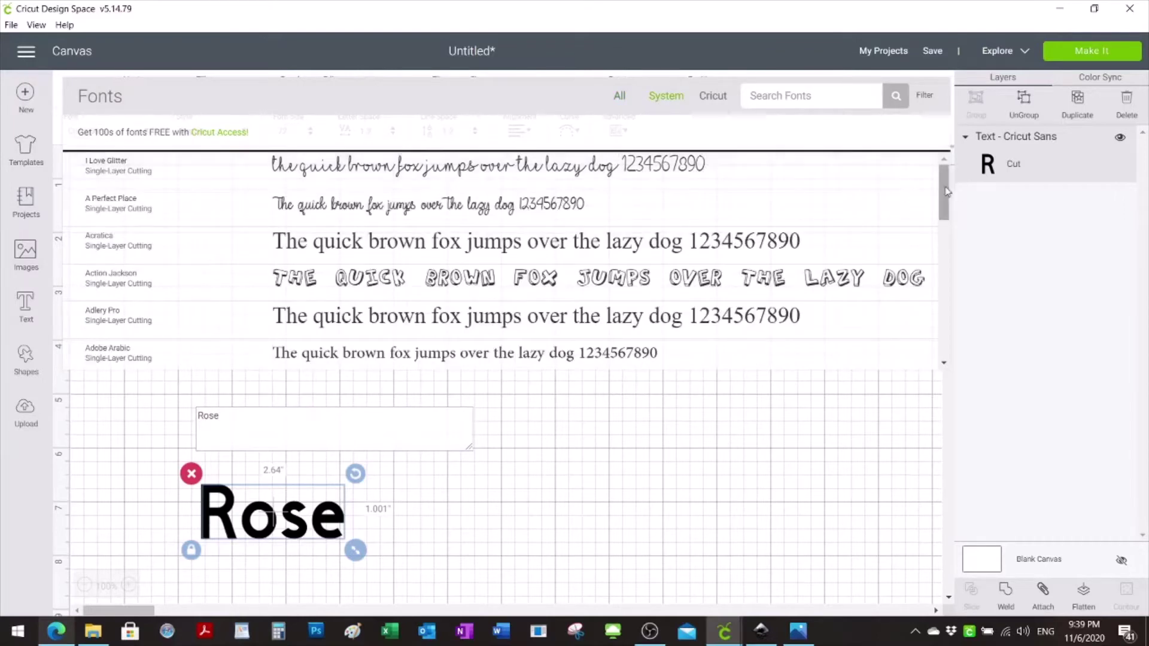
pyautogui.moveTo(945, 188); pyautogui.dragTo(973, 336)
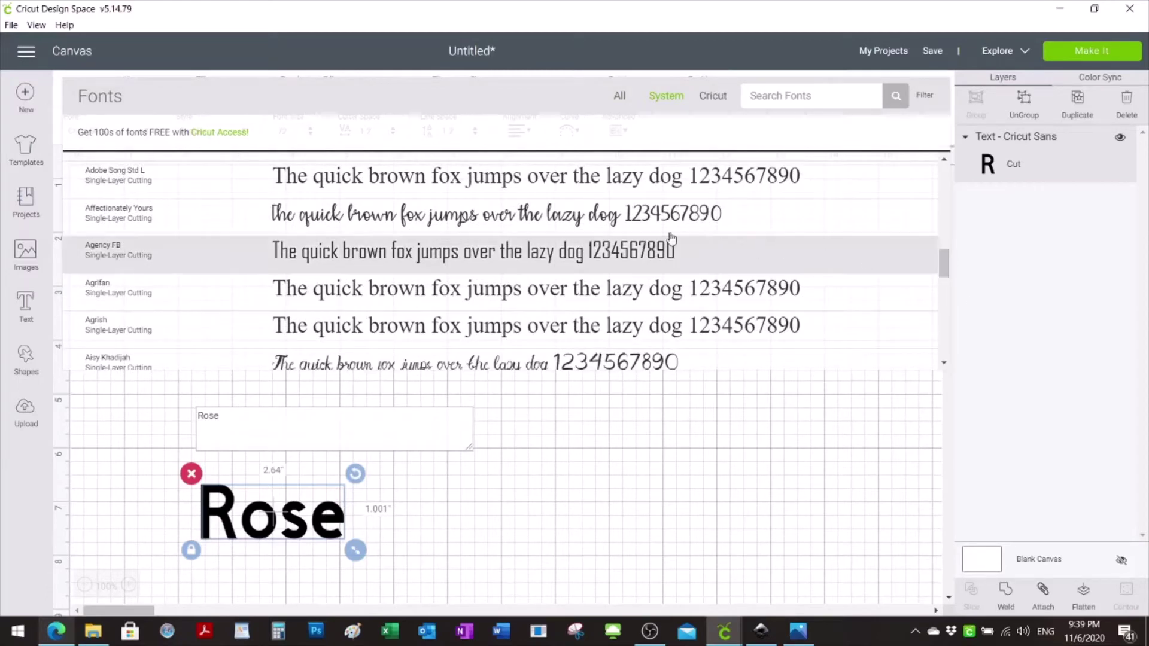
pyautogui.click(531, 213)
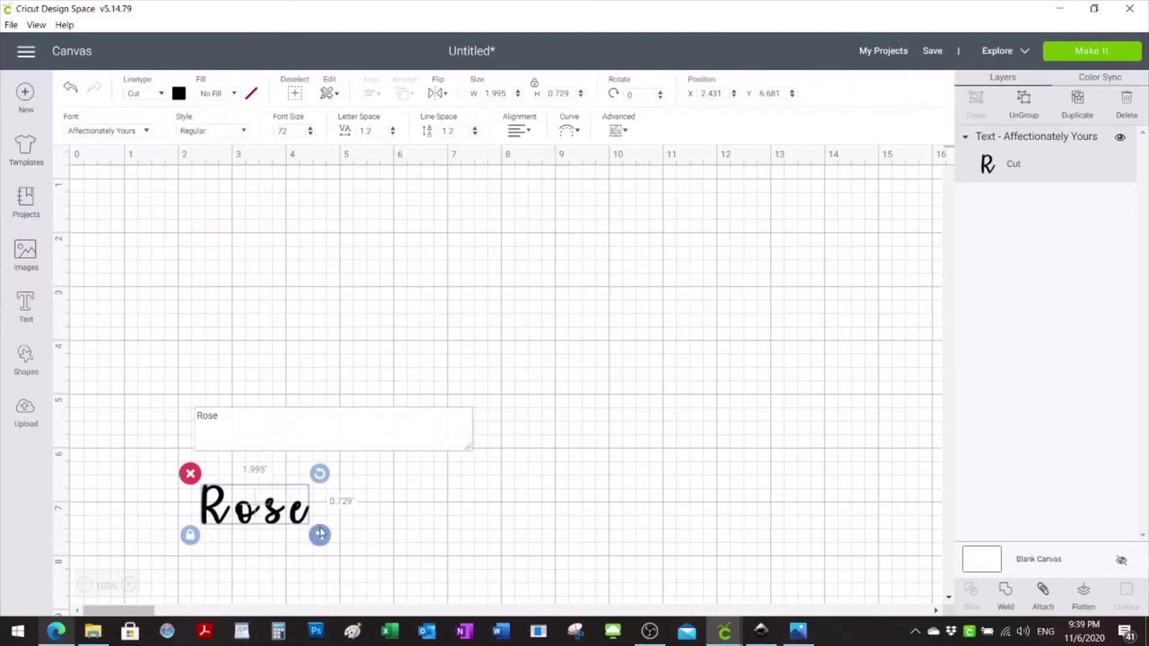
# Enlarge the "Rose" text to about 5.1 by 1.9 inches and move it to about X 2.7, Y 2.4
pyautogui.moveTo(319, 535); pyautogui.dragTo(489, 572)
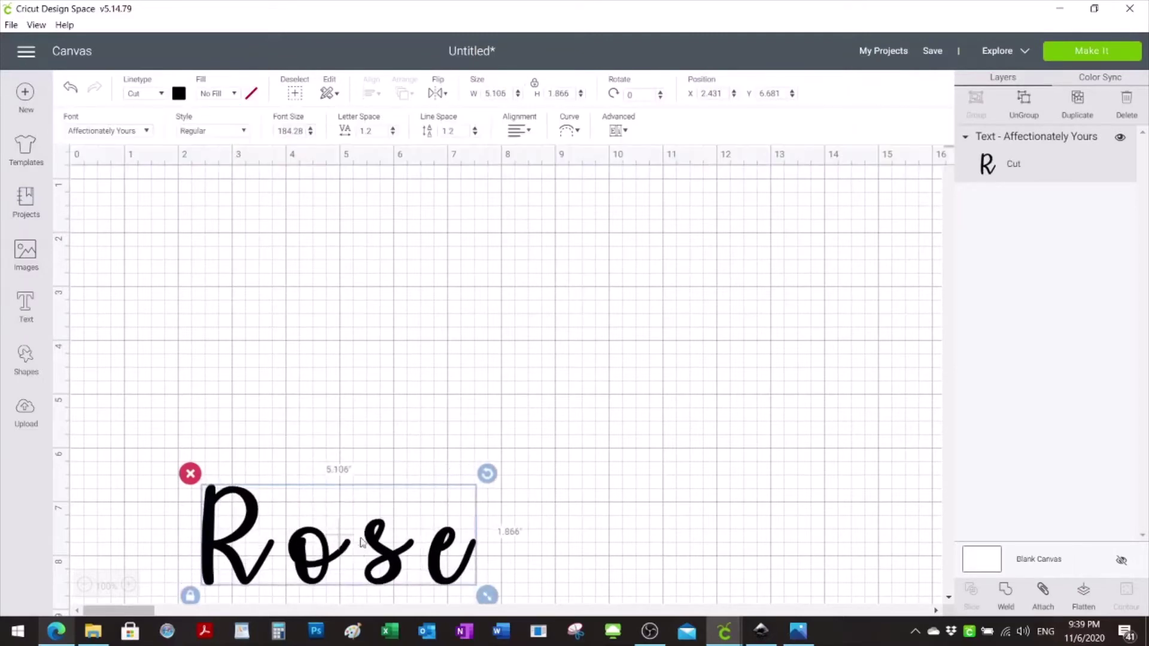
pyautogui.moveTo(378, 532); pyautogui.dragTo(391, 309)
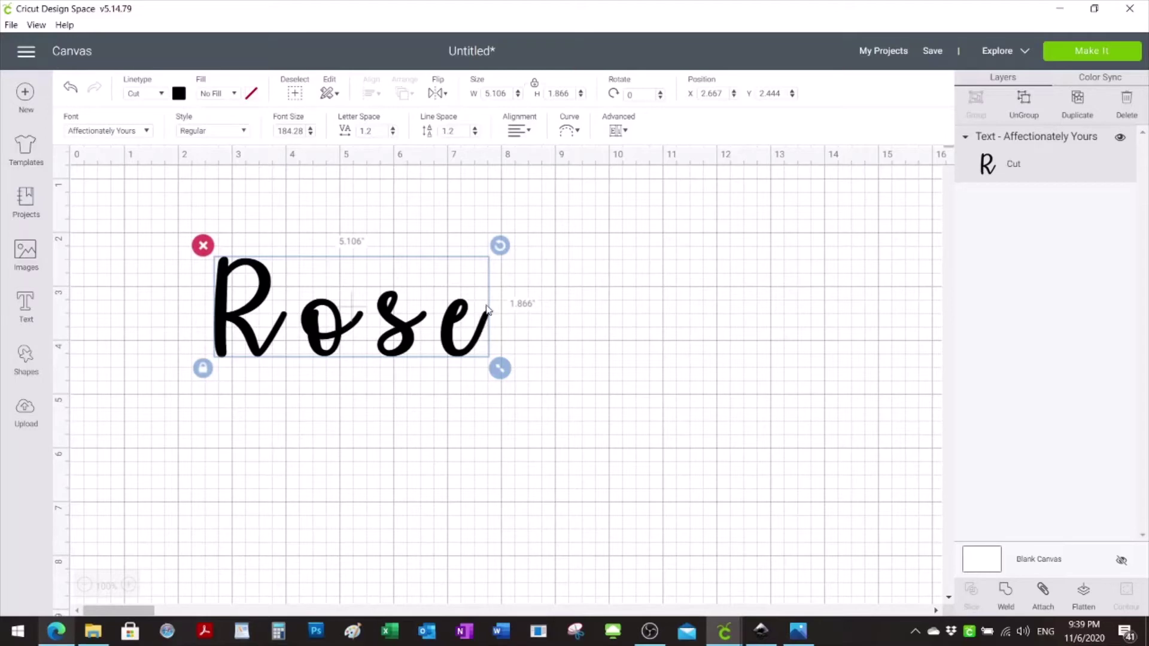
# Reduce the letter spacing of the "Rose" text to -0.6 so the script letters overlap
pyautogui.click(393, 134)
pyautogui.click(393, 134)
pyautogui.click(392, 134)
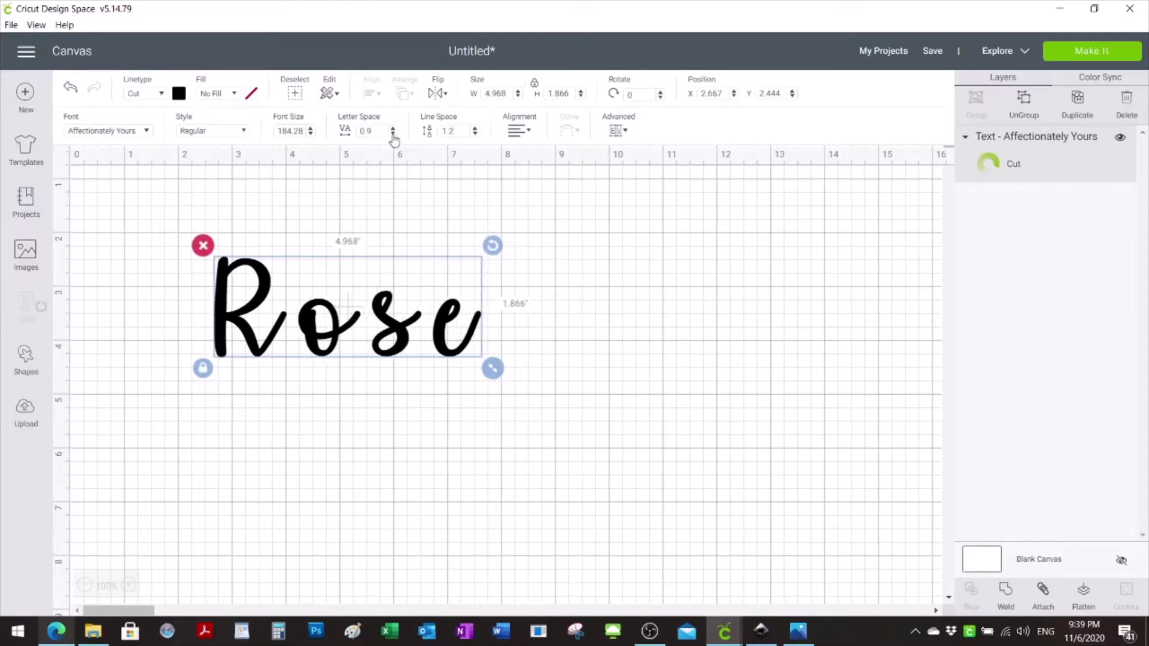
pyautogui.click(392, 134)
pyautogui.click(392, 134)
pyautogui.click(393, 134)
pyautogui.click(392, 134)
pyautogui.click(392, 134)
pyautogui.click(393, 134)
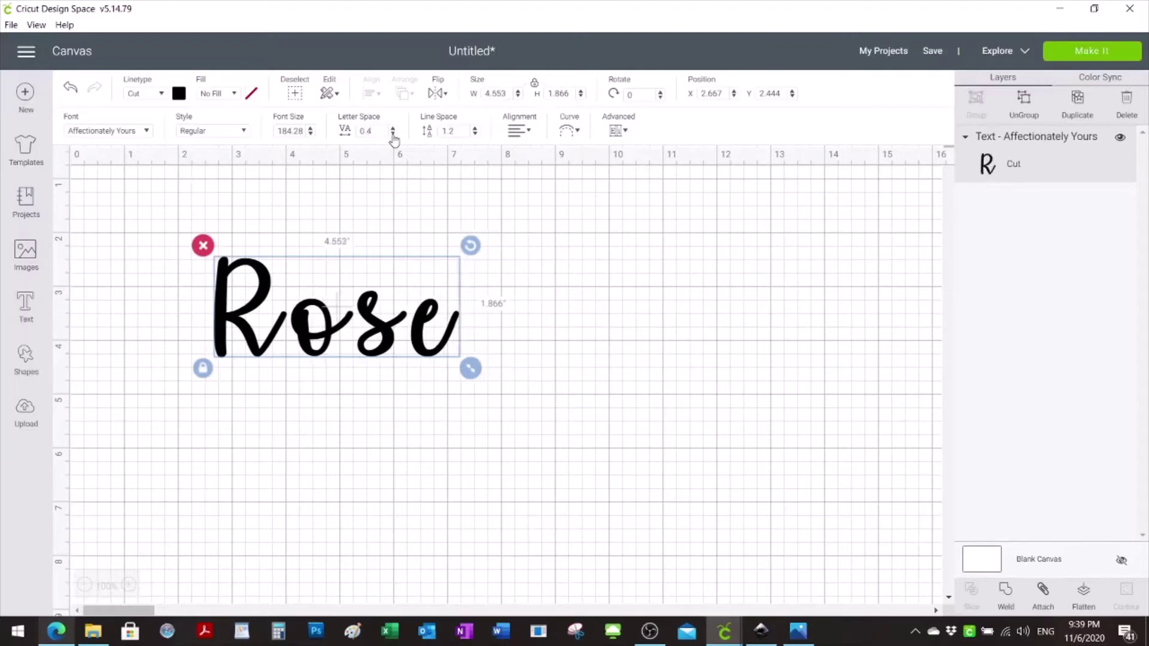
pyautogui.click(392, 134)
pyautogui.click(393, 134)
pyautogui.click(392, 134)
pyautogui.click(392, 134)
pyautogui.click(393, 134)
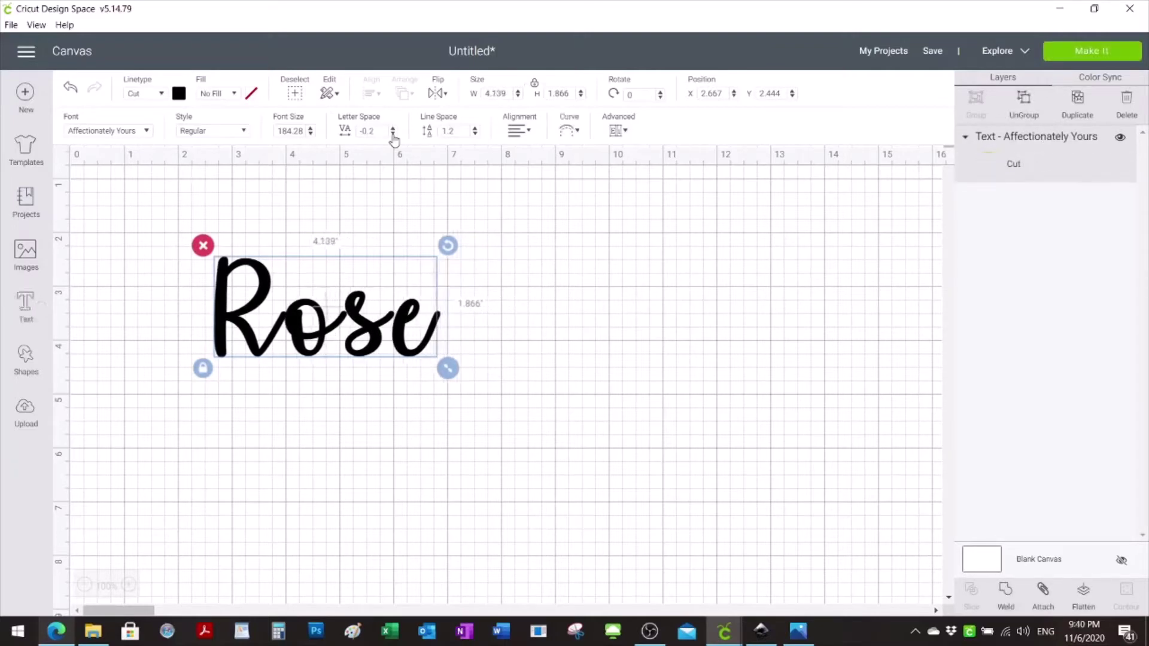
pyautogui.click(392, 134)
pyautogui.click(392, 134)
pyautogui.click(393, 134)
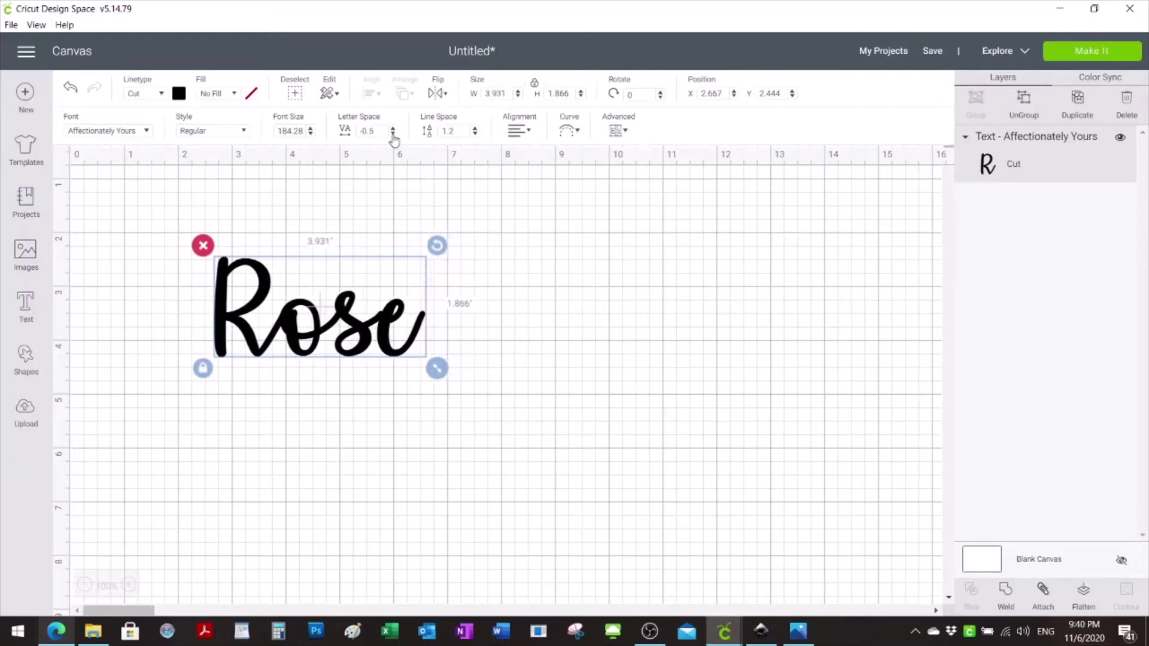
pyautogui.click(393, 134)
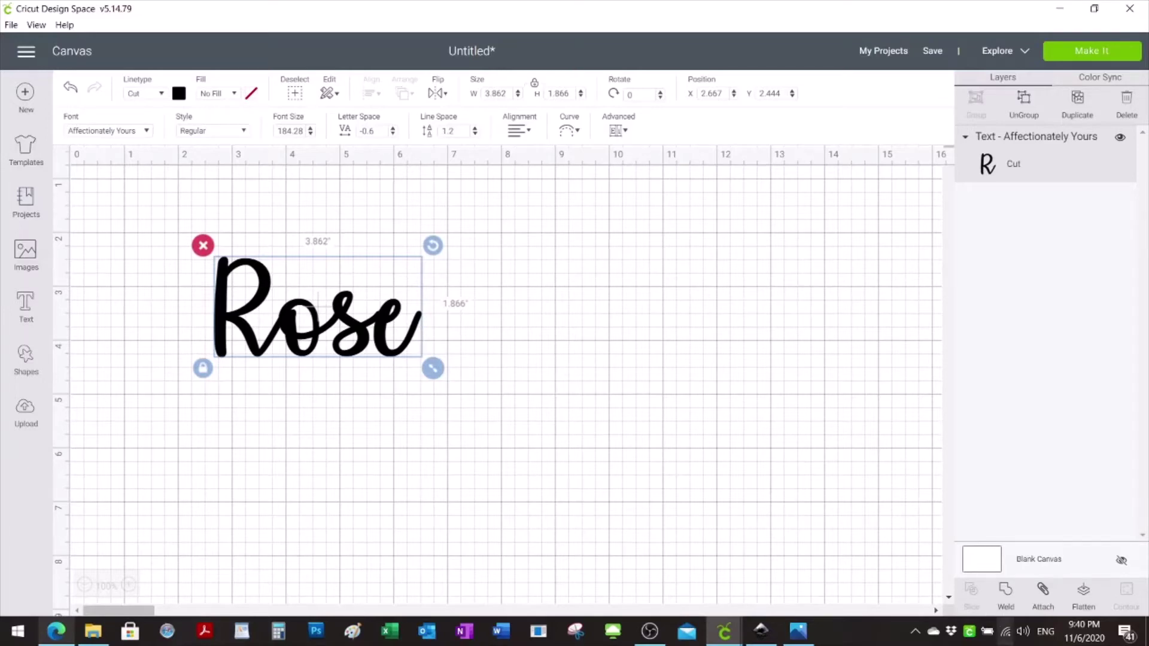
# Weld the "Rose" letters into one shape and move it to about X 3.8, Y 3.2
pyautogui.click(1006, 597)
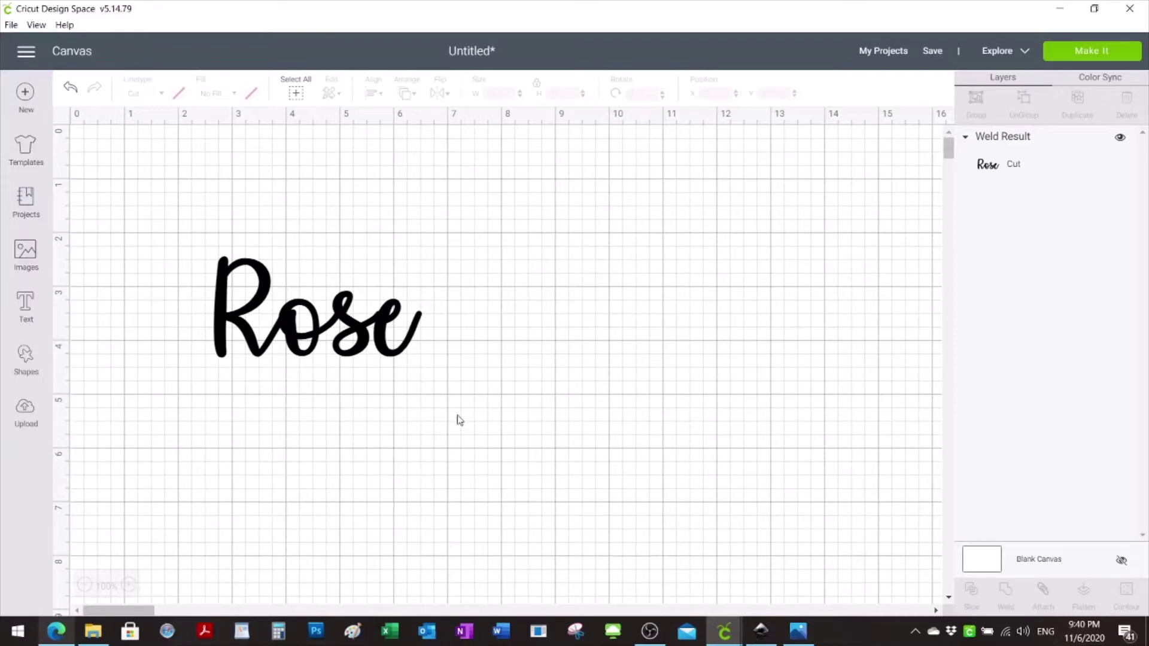
pyautogui.click(372, 340)
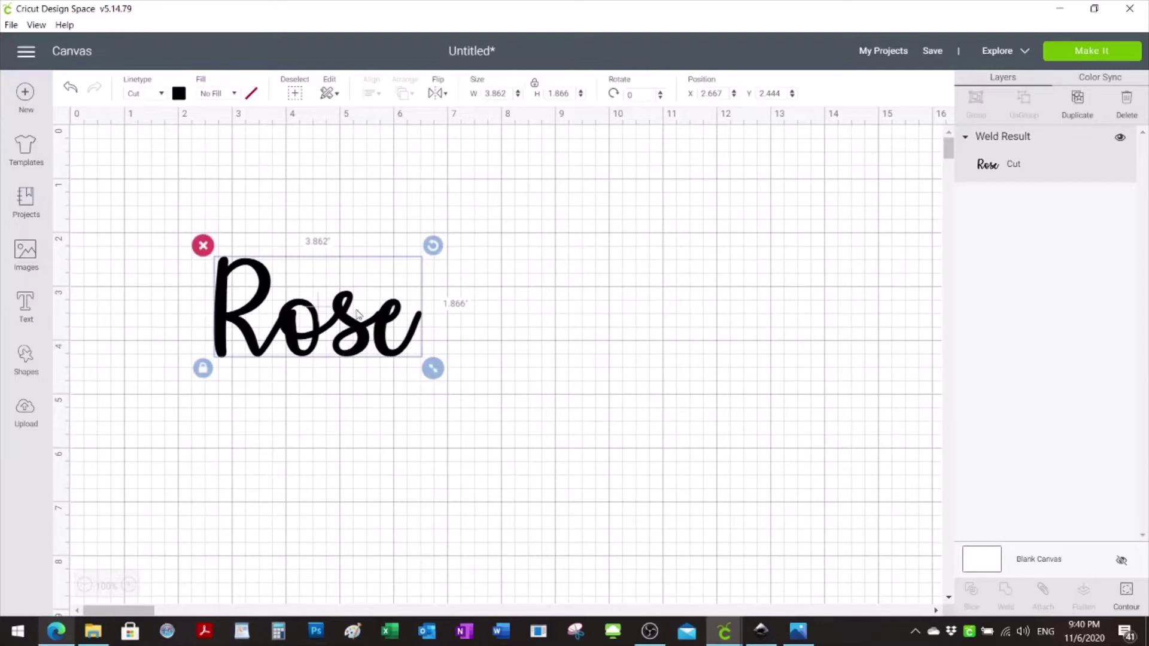
pyautogui.moveTo(362, 339); pyautogui.dragTo(420, 369)
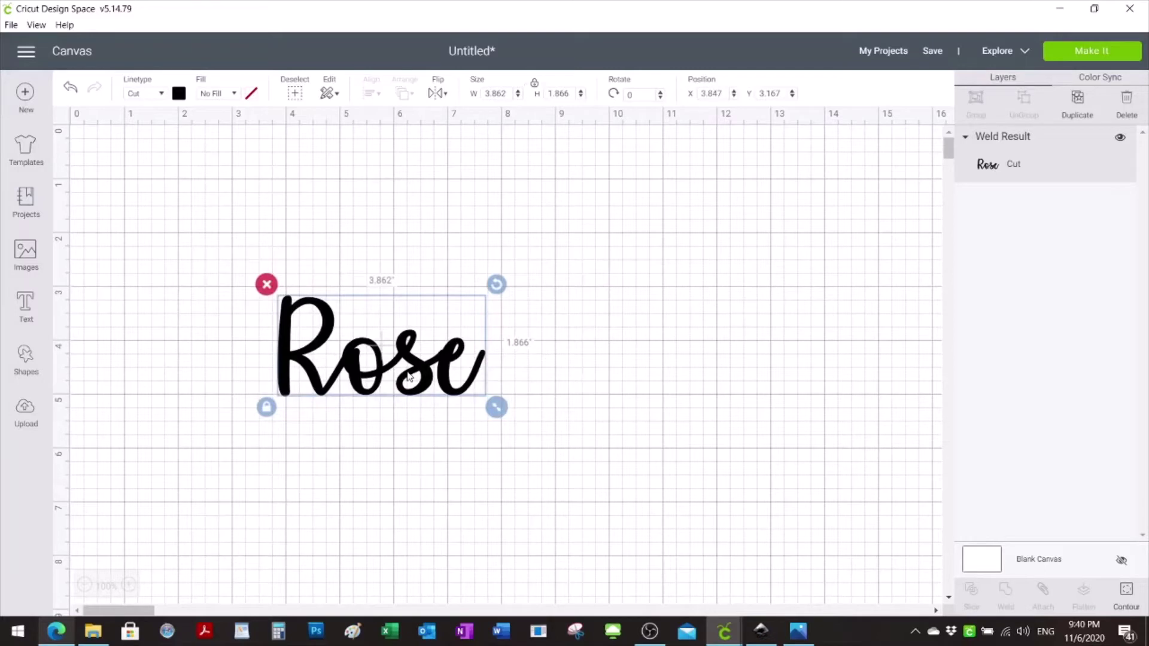
# Paste a copy of the welded "Rose" and place it at about X 11, Y 4.8
pyautogui.click(688, 492)
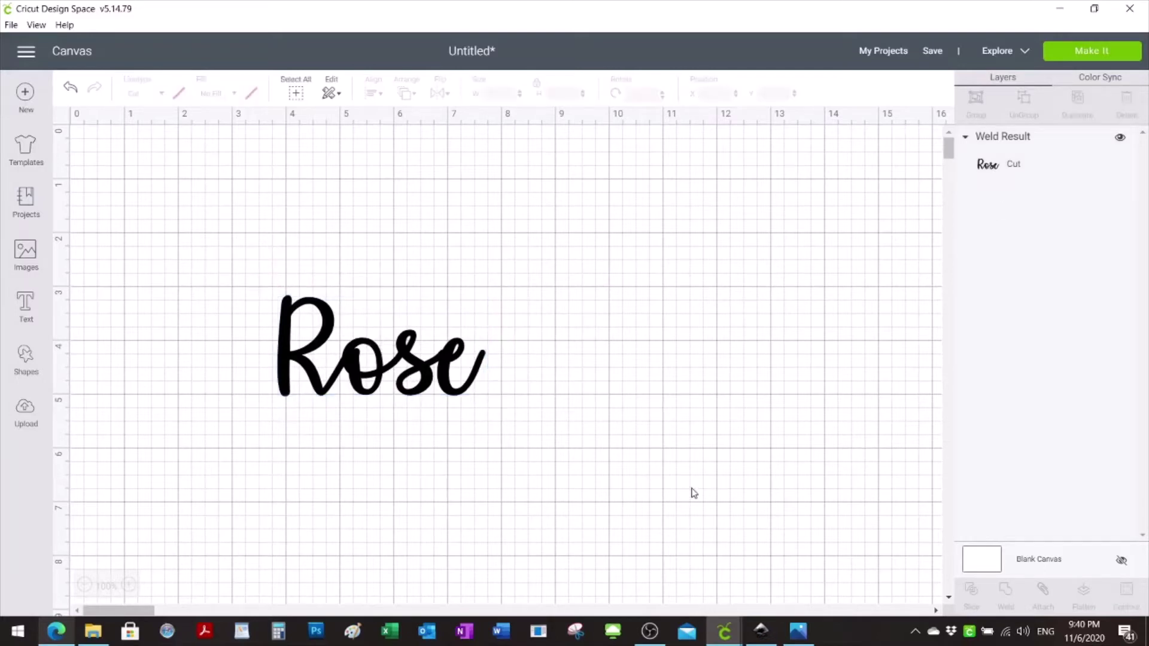
pyautogui.hotkey('ctrl', 'v')
pyautogui.moveTo(484, 415); pyautogui.dragTo(841, 476)
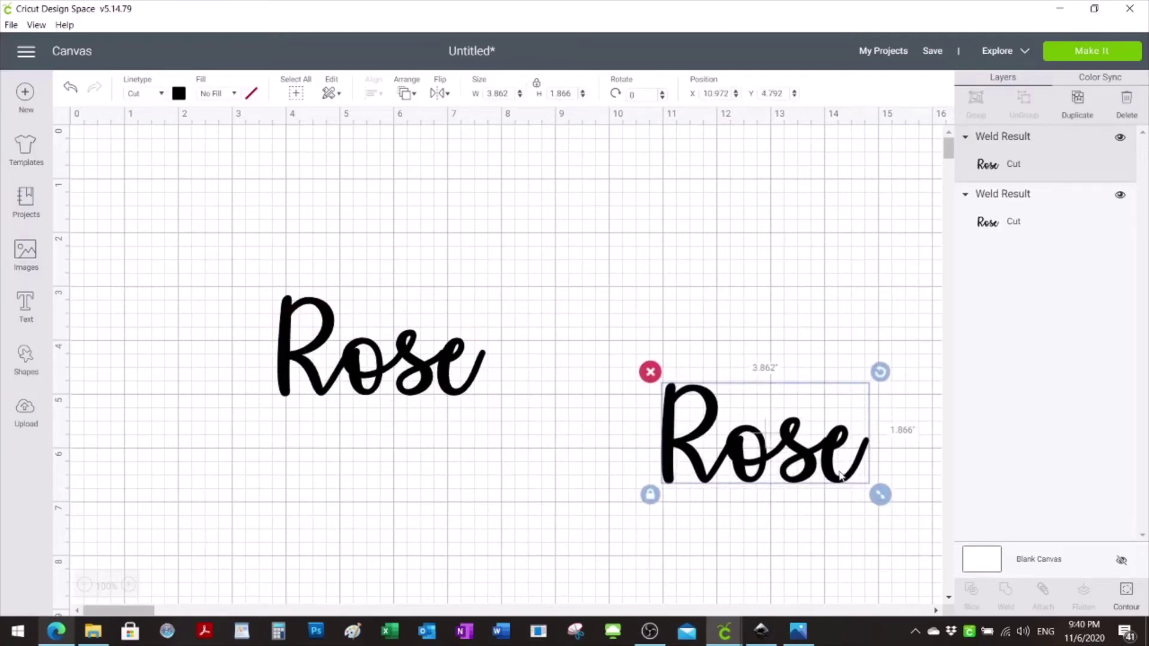
# Check the "Thankful" sign photo, then hide all contours of the original welded "Rose" to make a solid backing
pyautogui.click(798, 631)
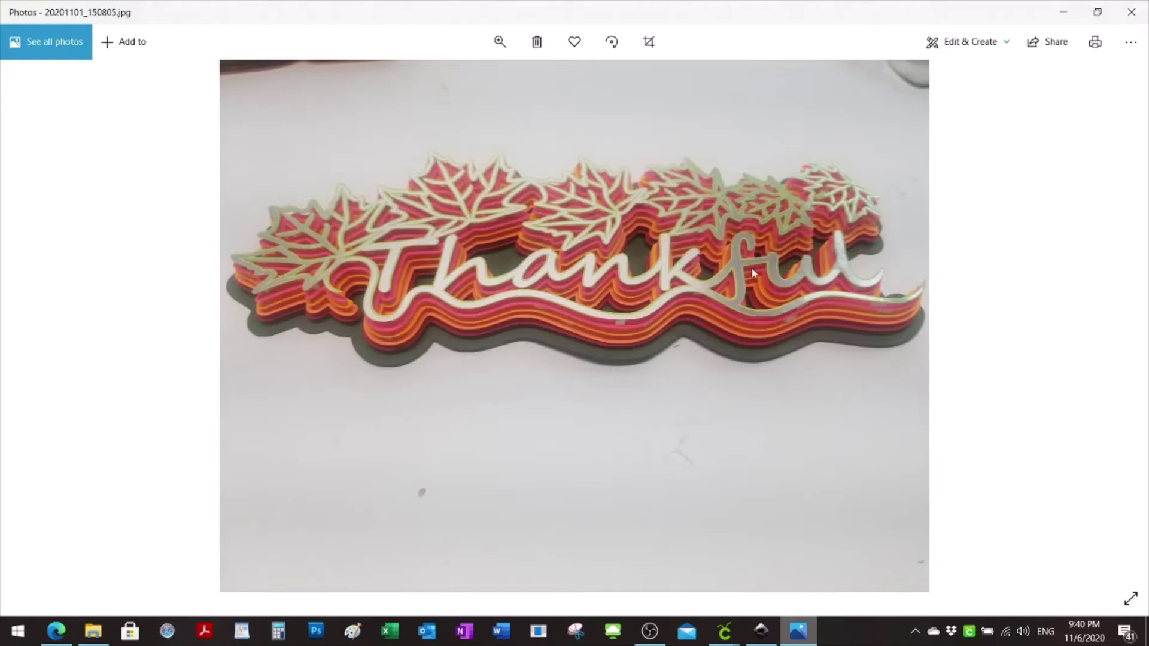
pyautogui.click(1062, 11)
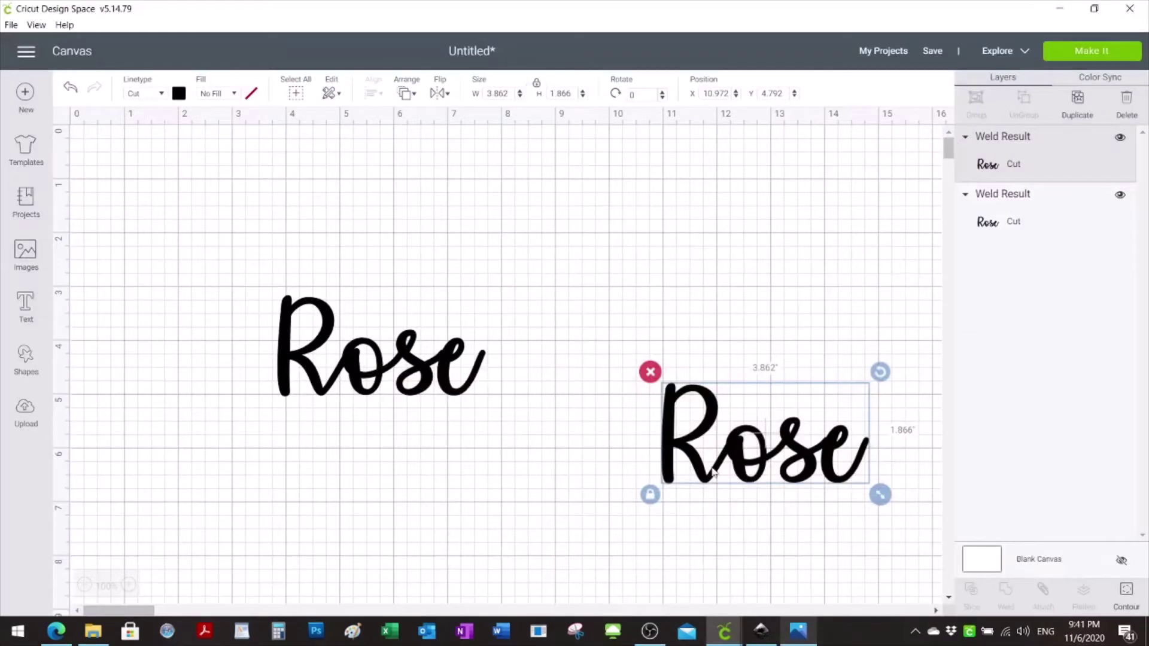
pyautogui.click(363, 367)
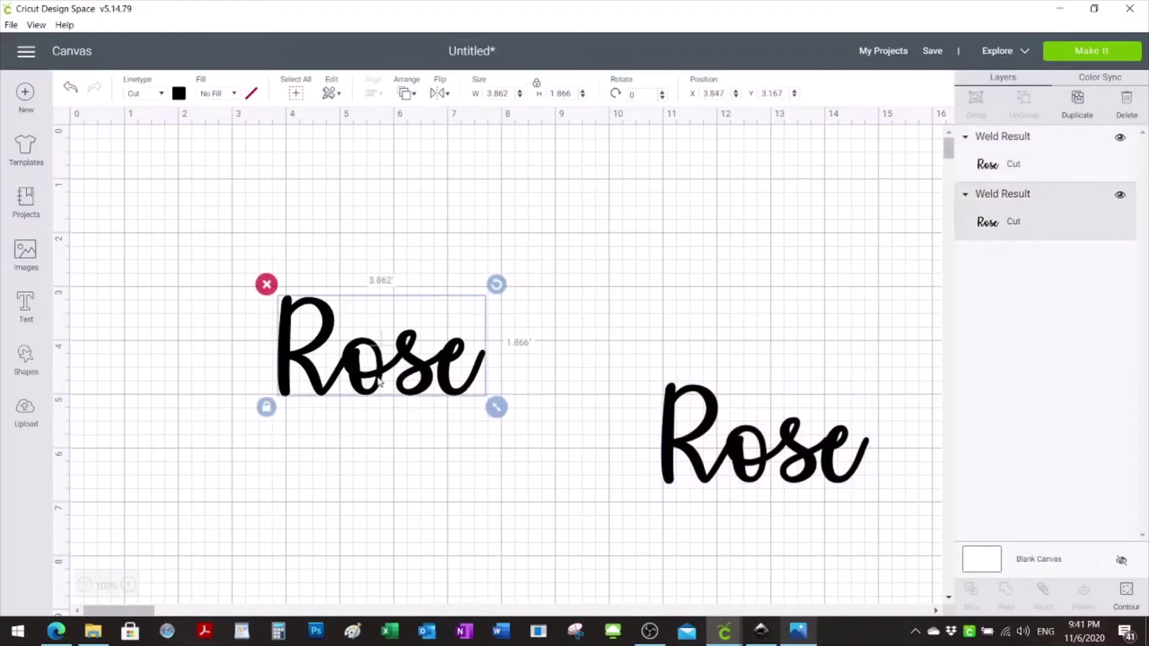
pyautogui.click(1126, 594)
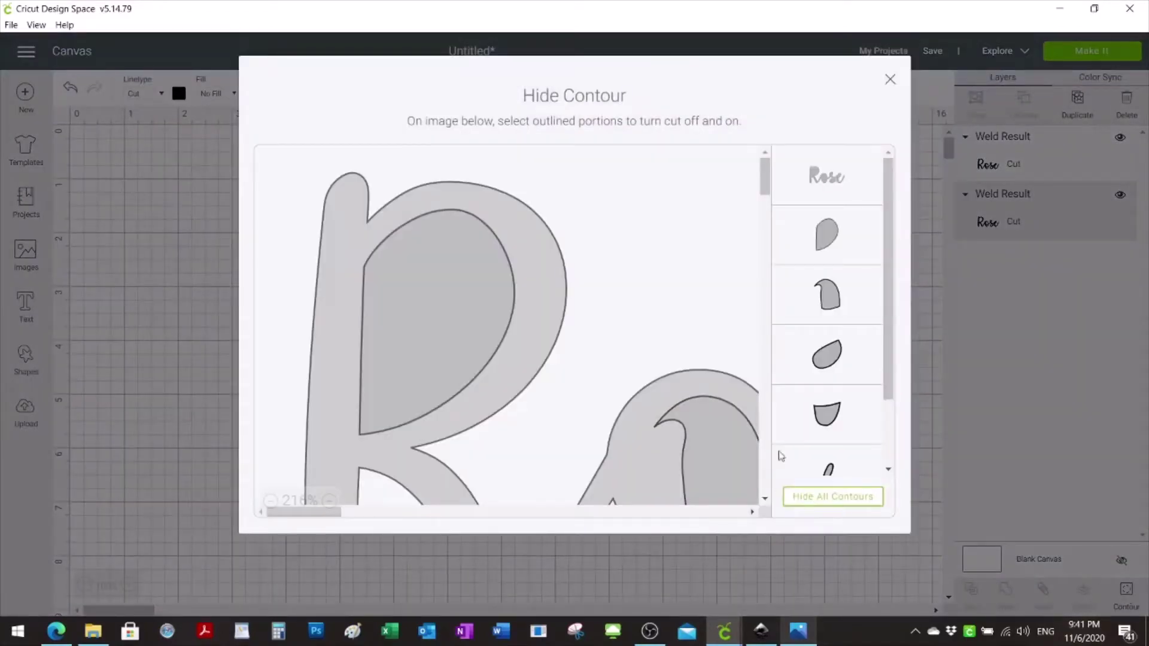
pyautogui.click(826, 506)
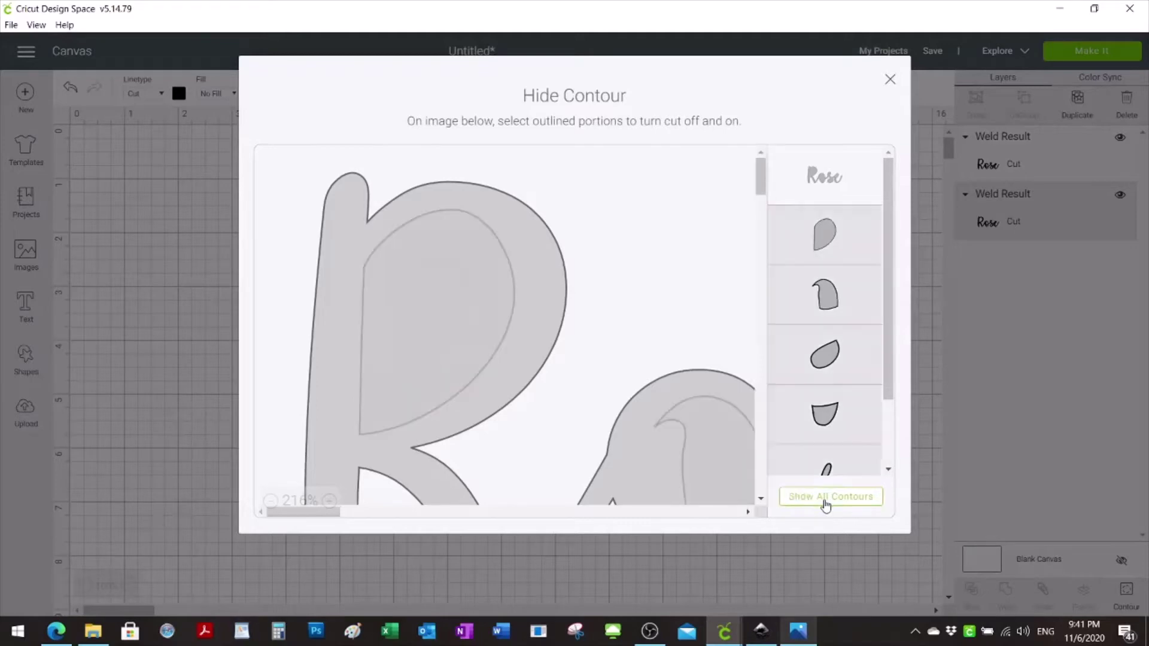
pyautogui.click(890, 79)
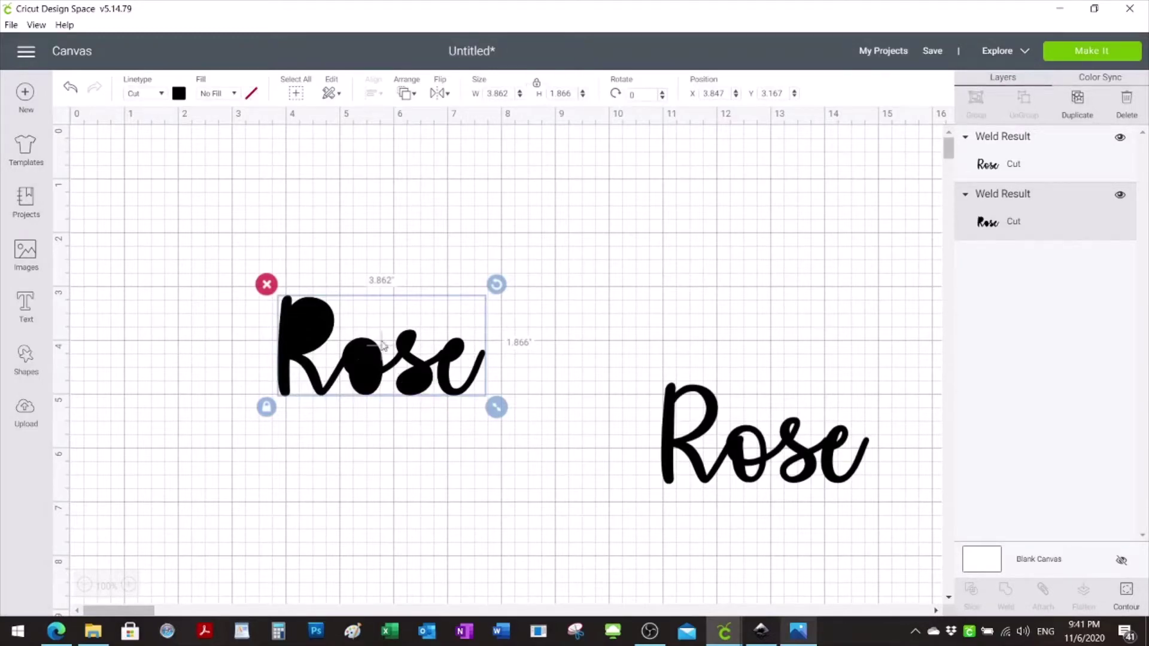
# Move the solid "Rose" to about X 2.9, Y 2.8 and paste a copy below it at about X 2.5, Y 5.9
pyautogui.moveTo(367, 370); pyautogui.dragTo(319, 349)
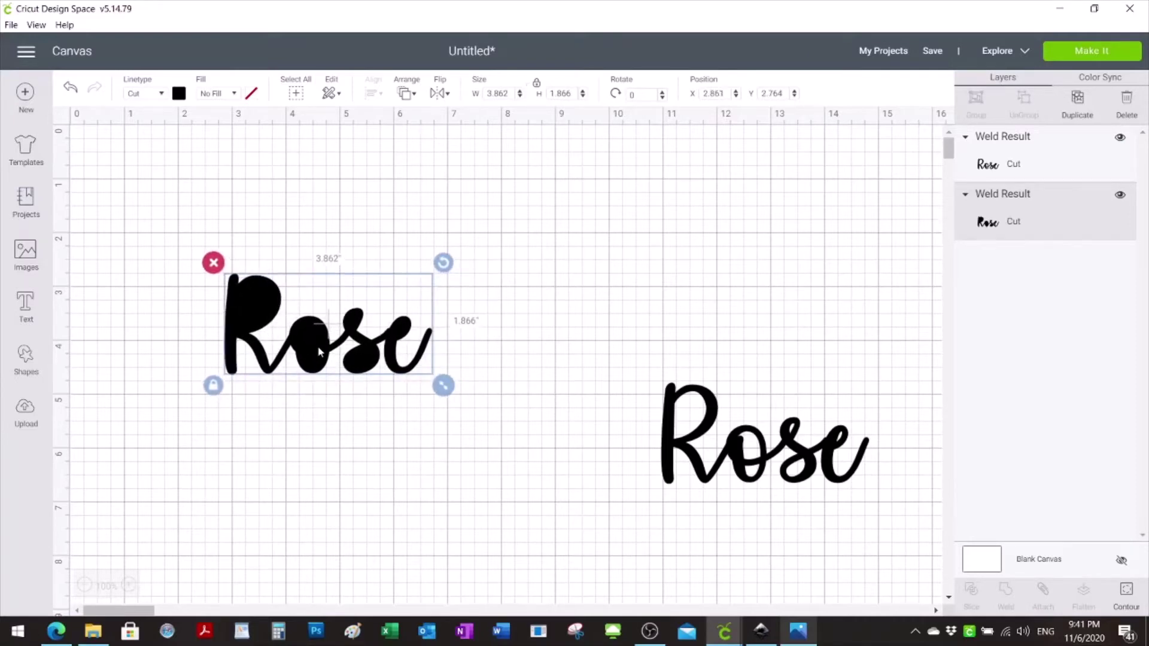
pyautogui.click(297, 478)
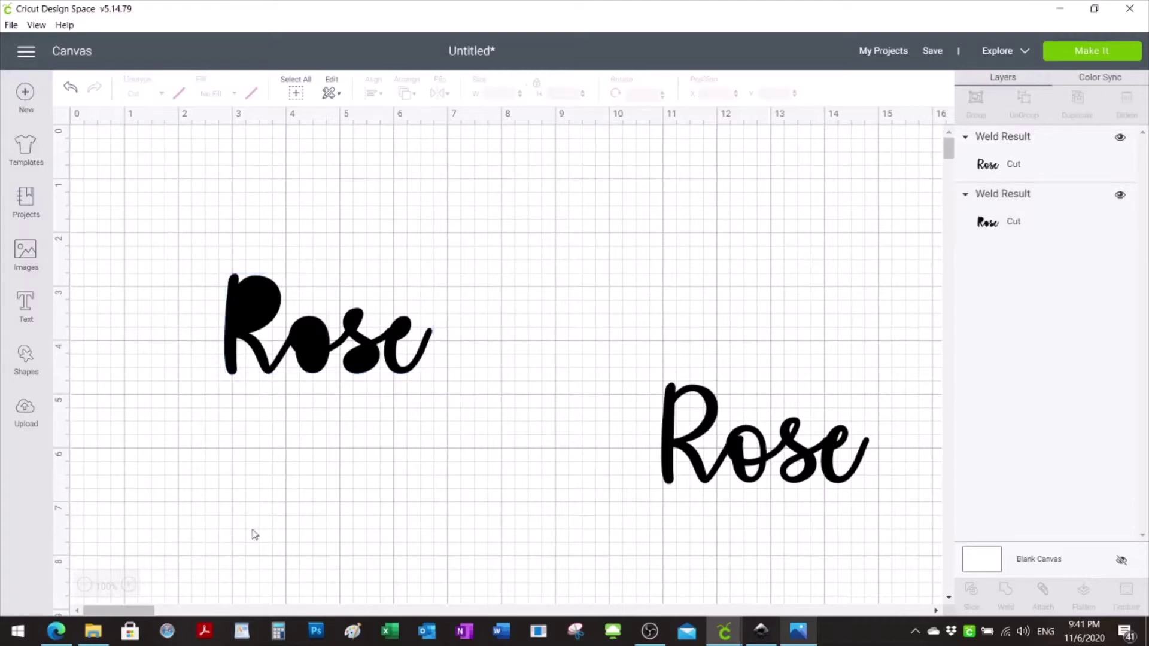
pyautogui.hotkey('ctrl', 'v')
pyautogui.moveTo(340, 380); pyautogui.dragTo(294, 521)
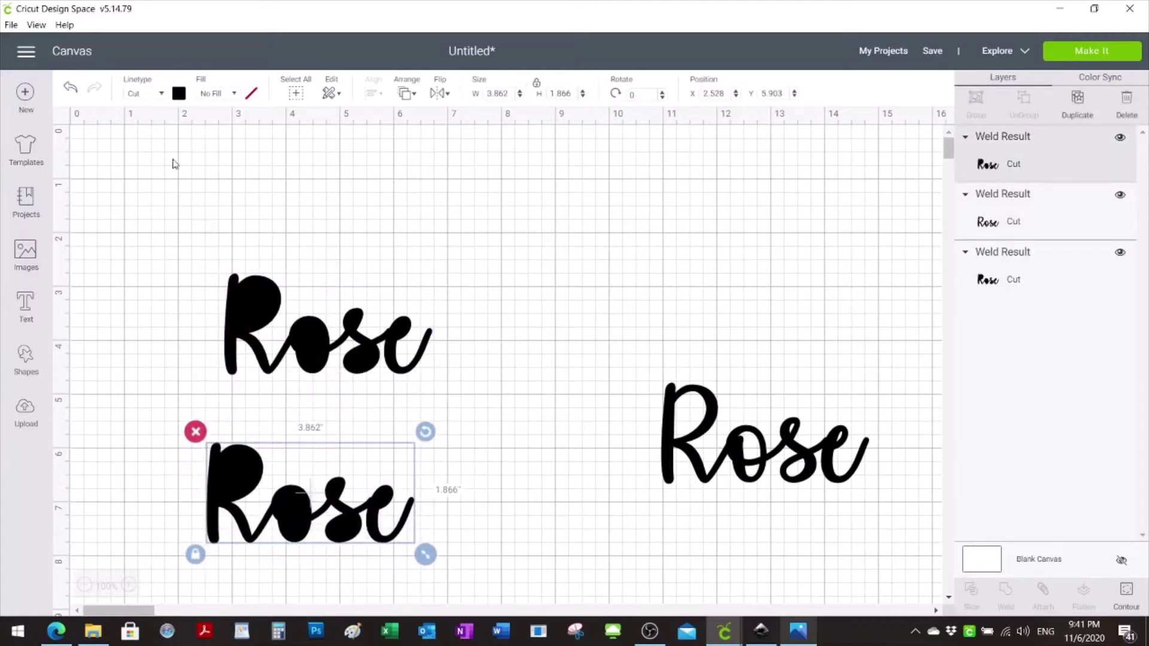
# Recolor the solid copy light purple and place it over the black solid "Rose", shifted slightly upward
pyautogui.click(179, 94)
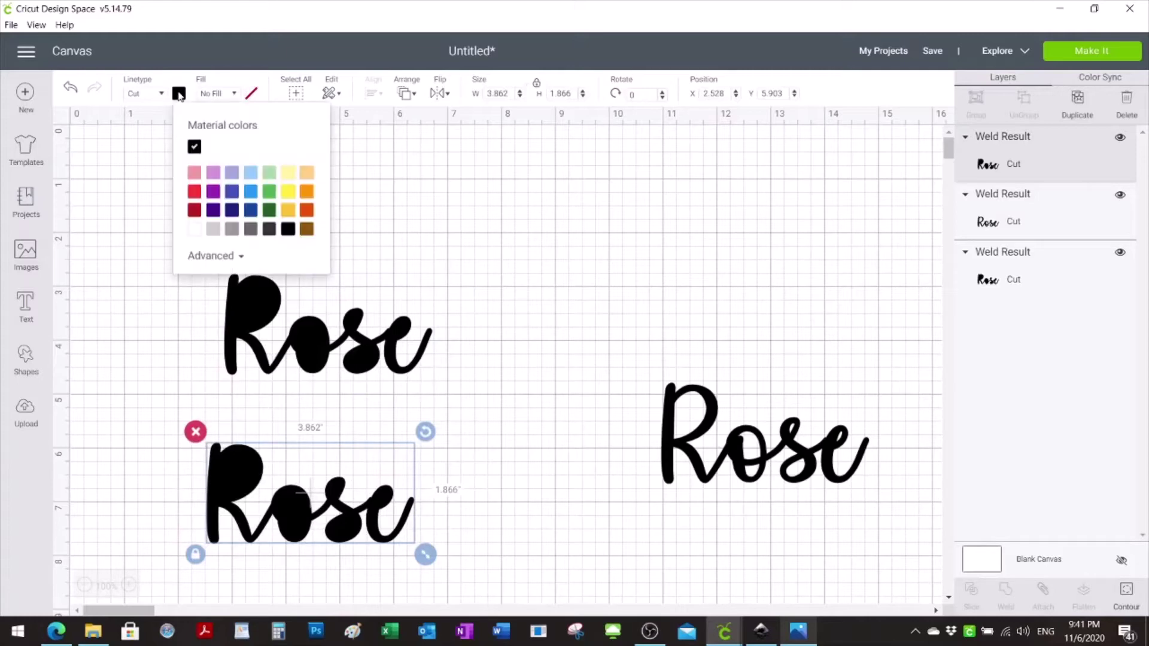
pyautogui.click(213, 174)
pyautogui.moveTo(239, 473); pyautogui.dragTo(254, 284)
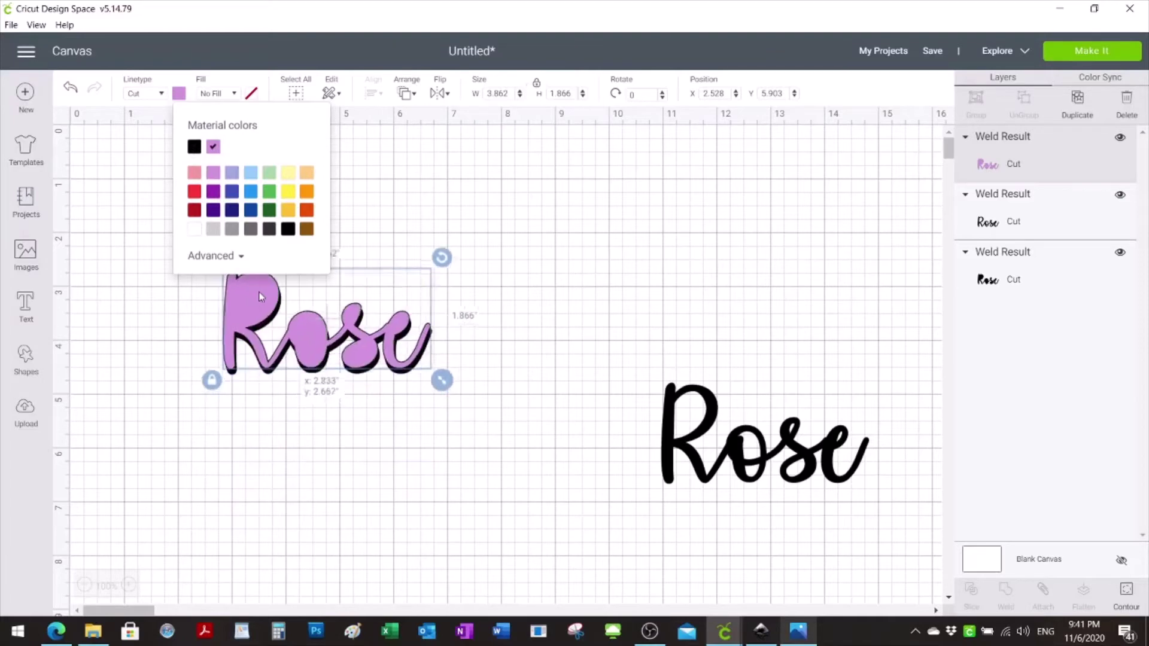
pyautogui.click(273, 474)
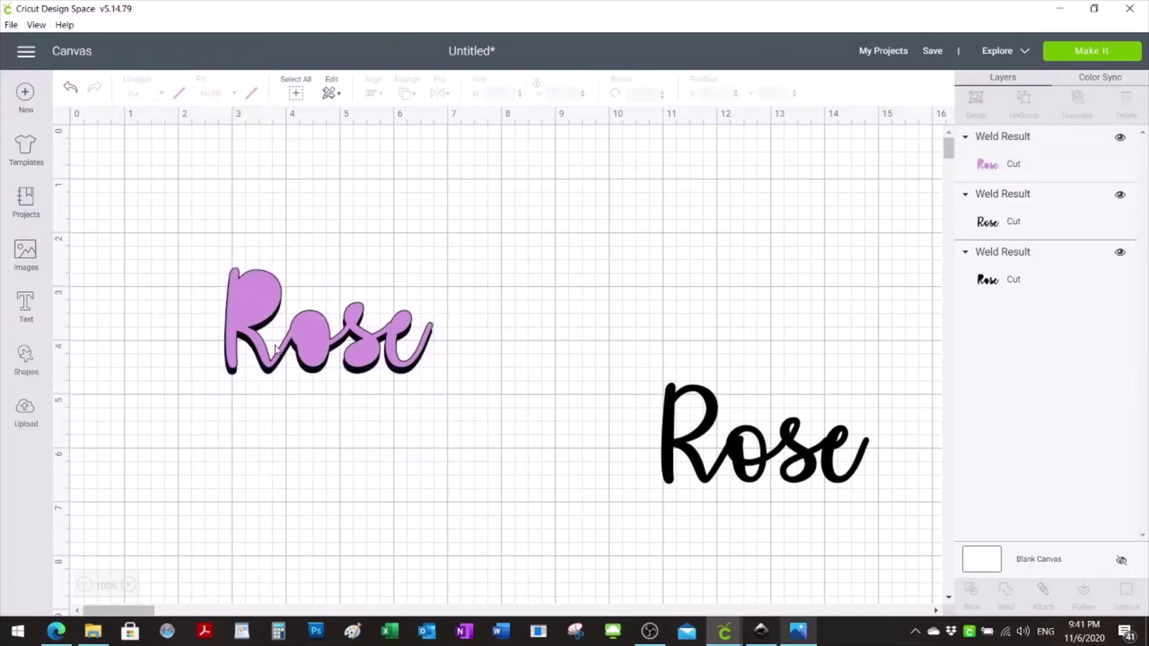
# Shift the purple solid "Rose" to about X 2.86, Y 2.61 and paste a purple copy over it at about X 2.92, Y 2.61
pyautogui.moveTo(257, 309); pyautogui.dragTo(257, 306)
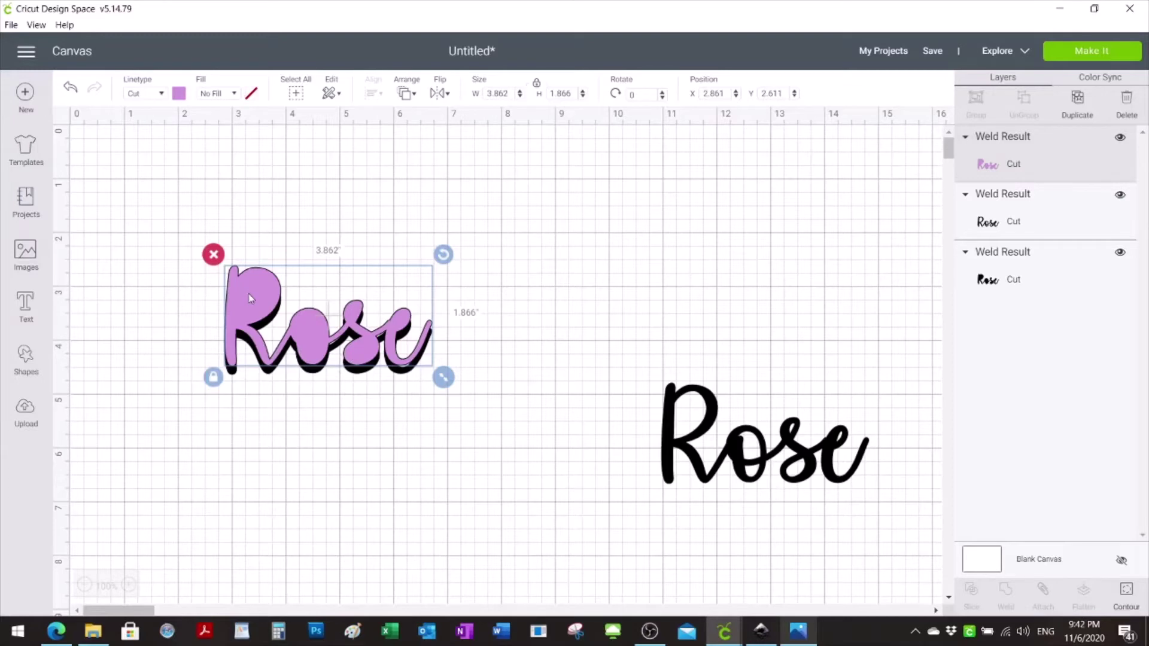
pyautogui.hotkey('ctrl', 'v')
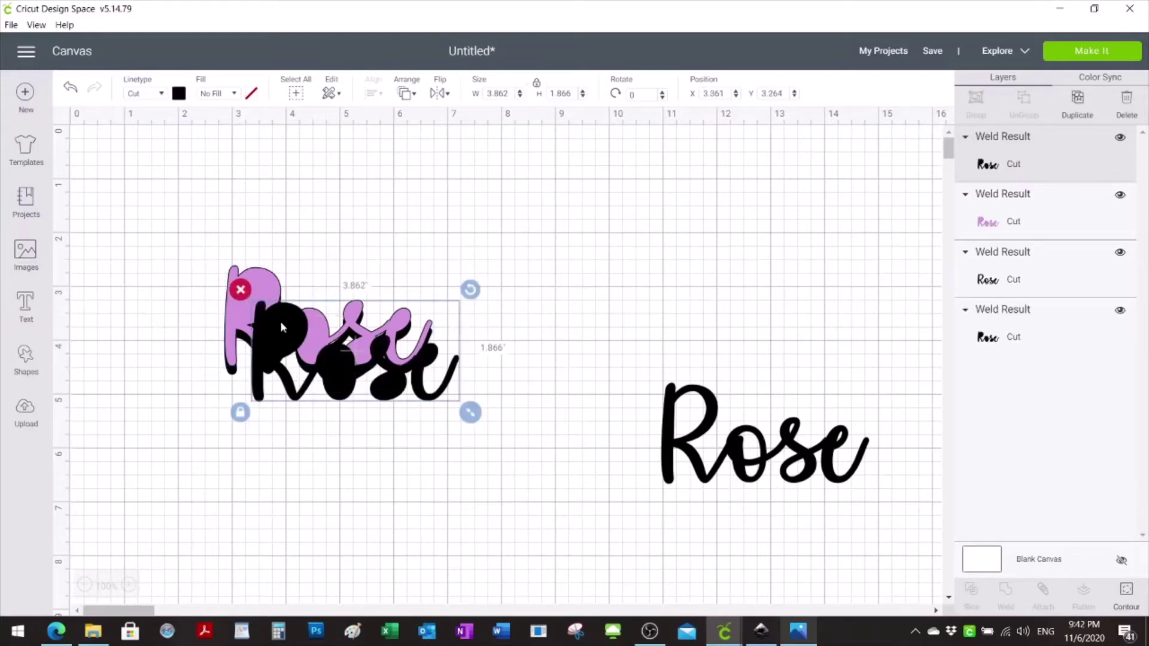
pyautogui.click(237, 291)
pyautogui.click(245, 300)
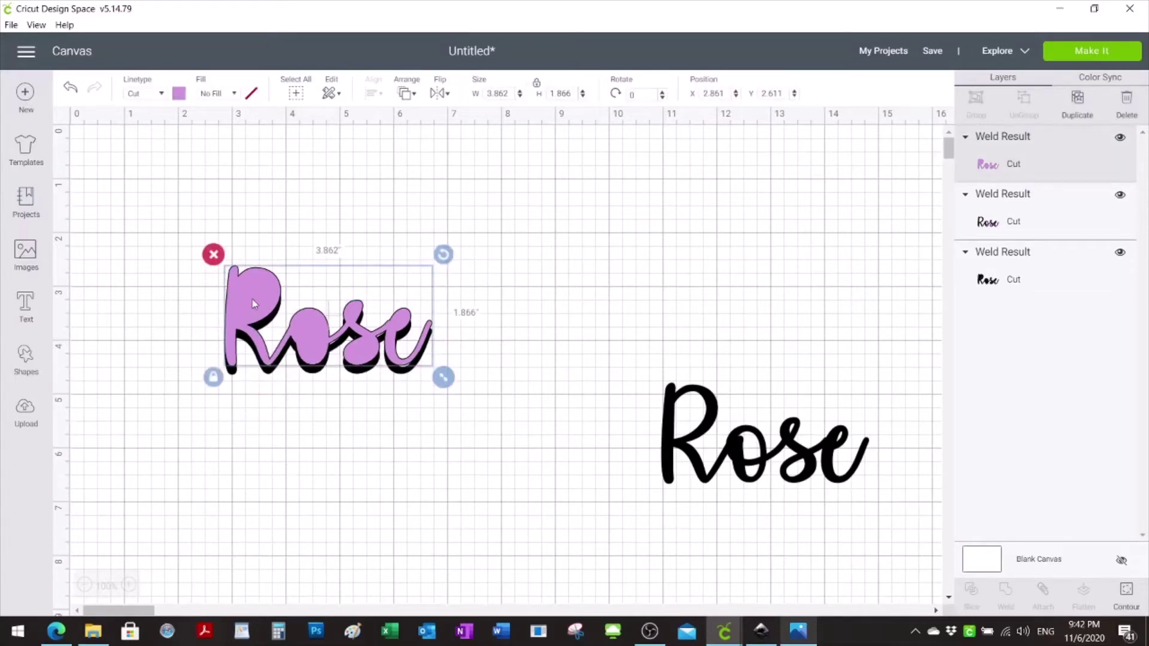
pyautogui.hotkey('ctrl', 'v')
pyautogui.moveTo(274, 315); pyautogui.dragTo(248, 293)
pyautogui.moveTo(250, 292); pyautogui.dragTo(251, 292)
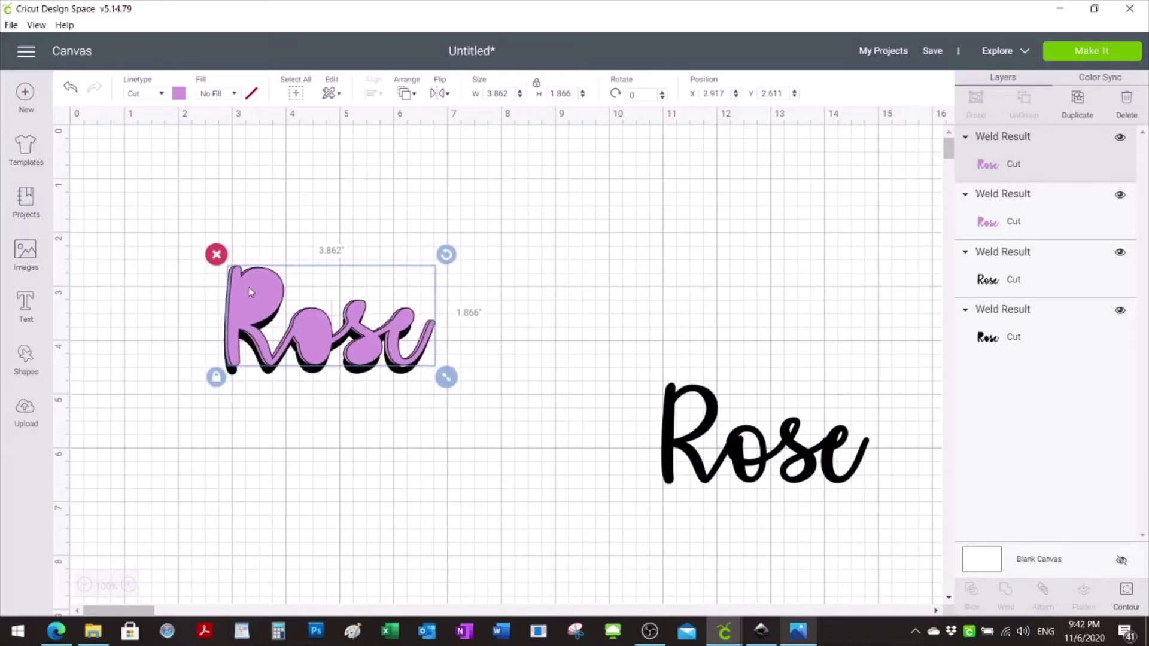
# Duplicate the purple "Rose" twice, offsetting the copies over the stack at about X 2.96, Y 2.64 and X 2.93, Y 2.75
pyautogui.hotkey('ctrl', 'd')
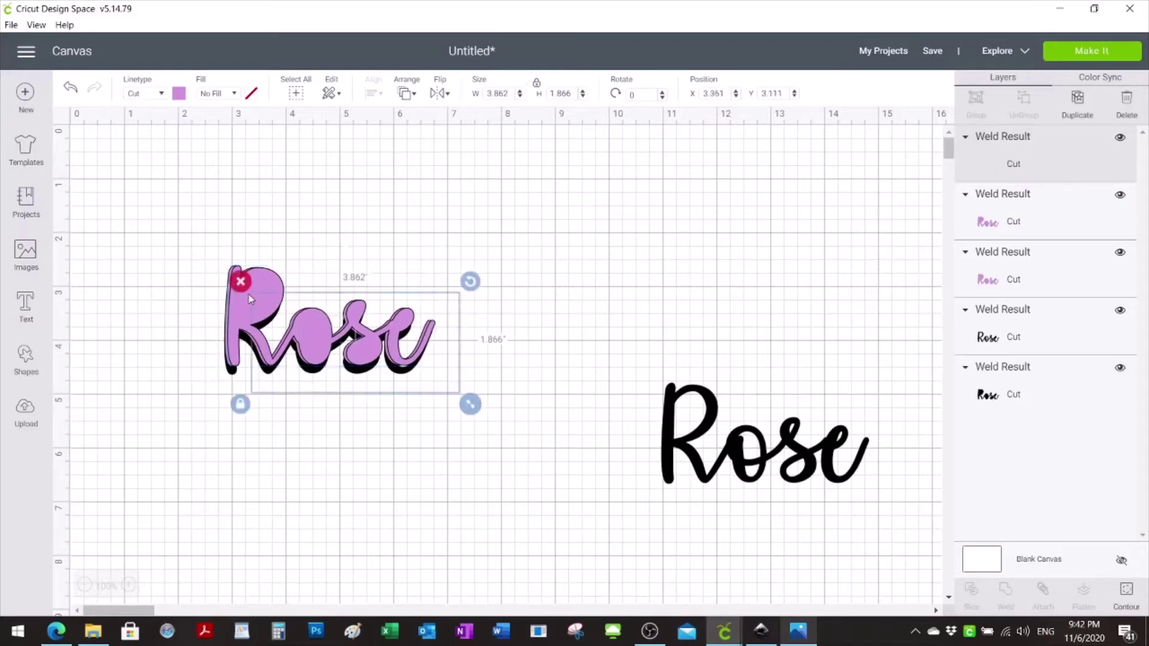
pyautogui.moveTo(383, 383); pyautogui.dragTo(373, 358)
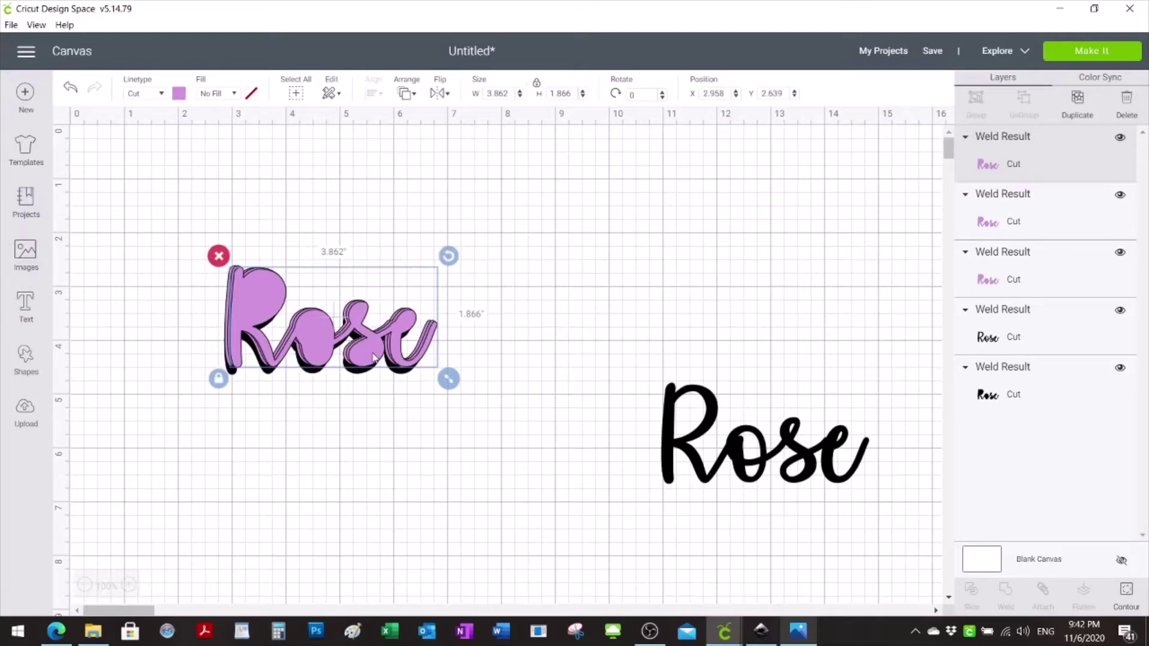
pyautogui.hotkey('ctrl', 'd')
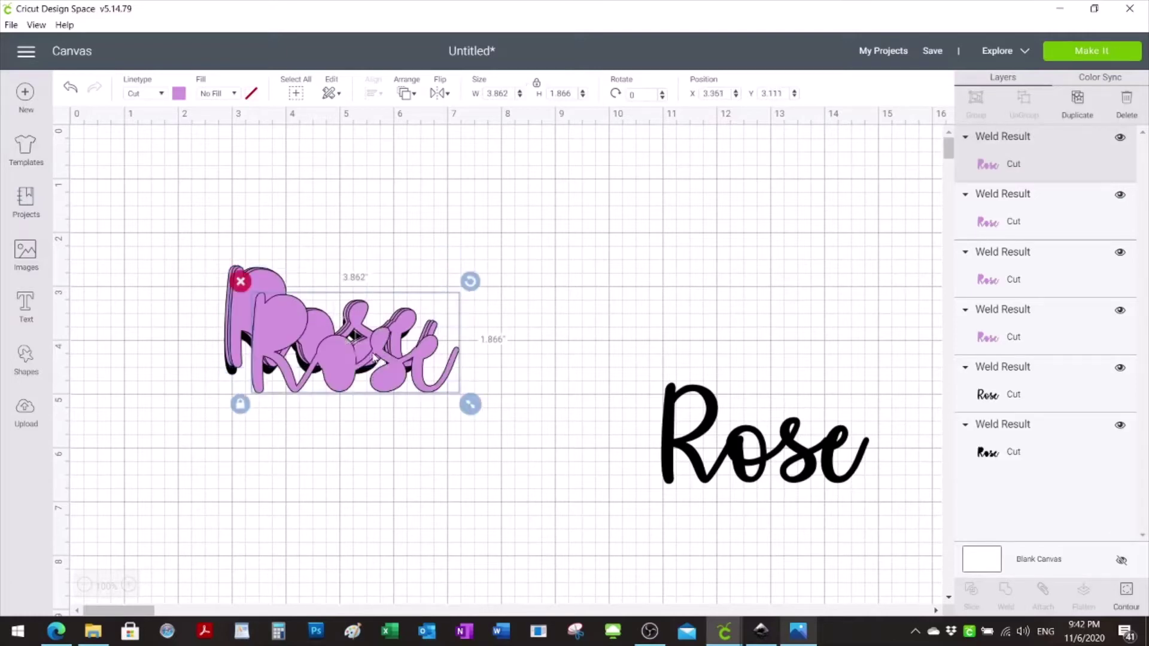
pyautogui.moveTo(418, 379); pyautogui.dragTo(378, 518)
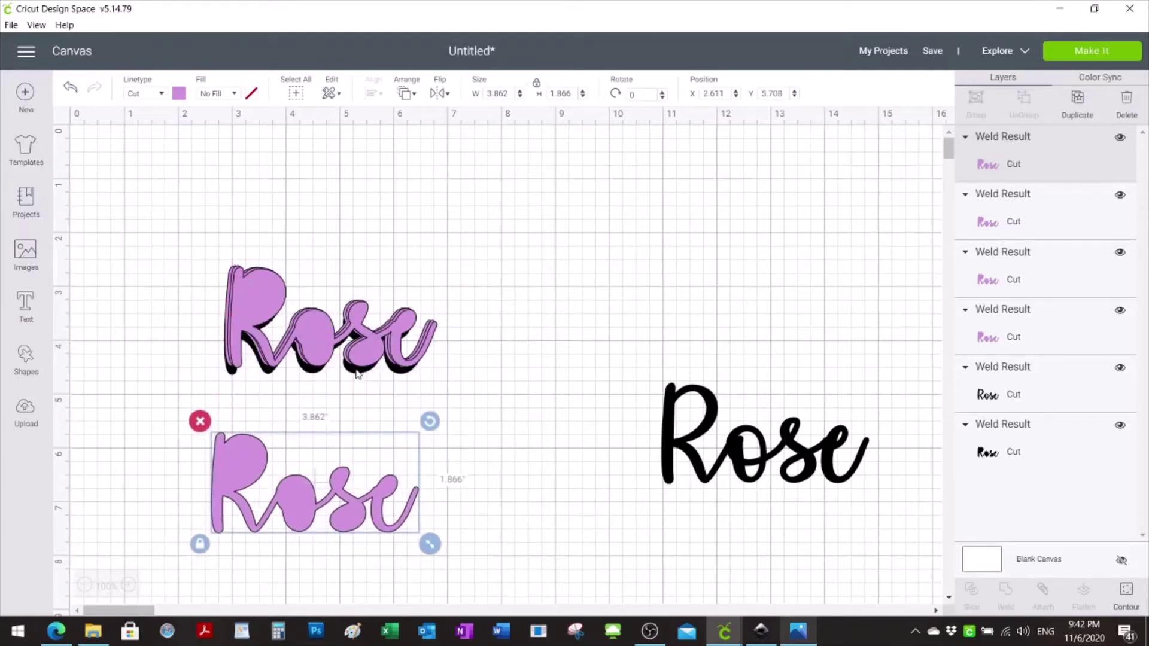
pyautogui.moveTo(359, 525); pyautogui.dragTo(375, 362)
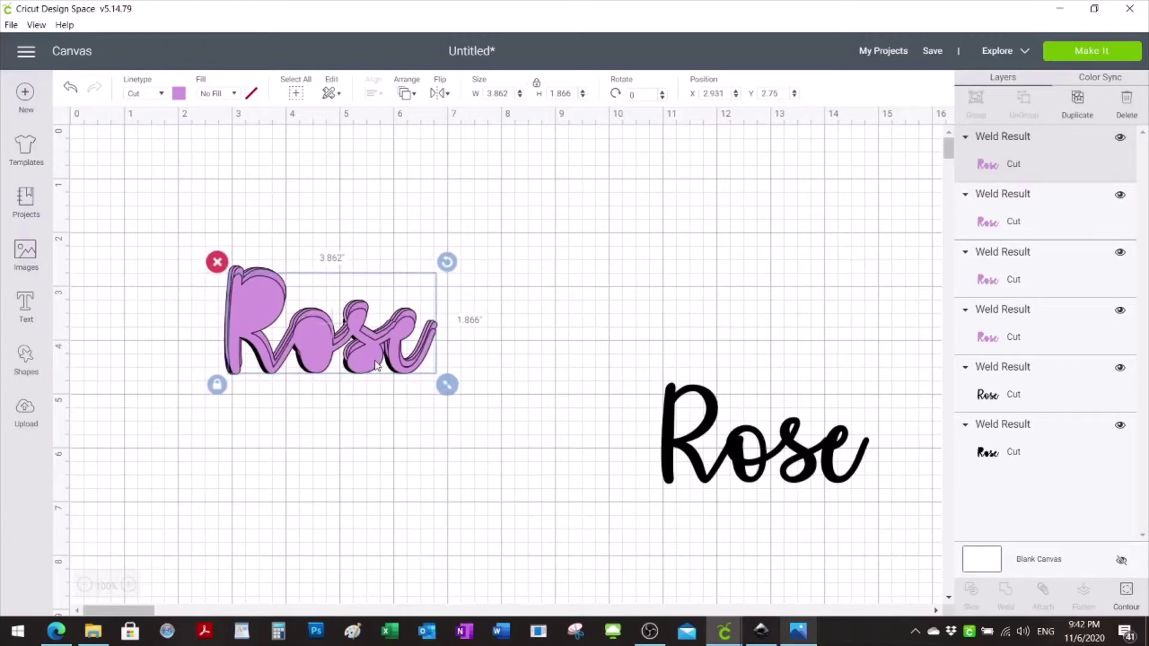
# Add two more purple "Rose" duplicates to the stack at about X 2.85, Y 2.85 and X 2.76, Y 2.83
pyautogui.hotkey('ctrl', 'd')
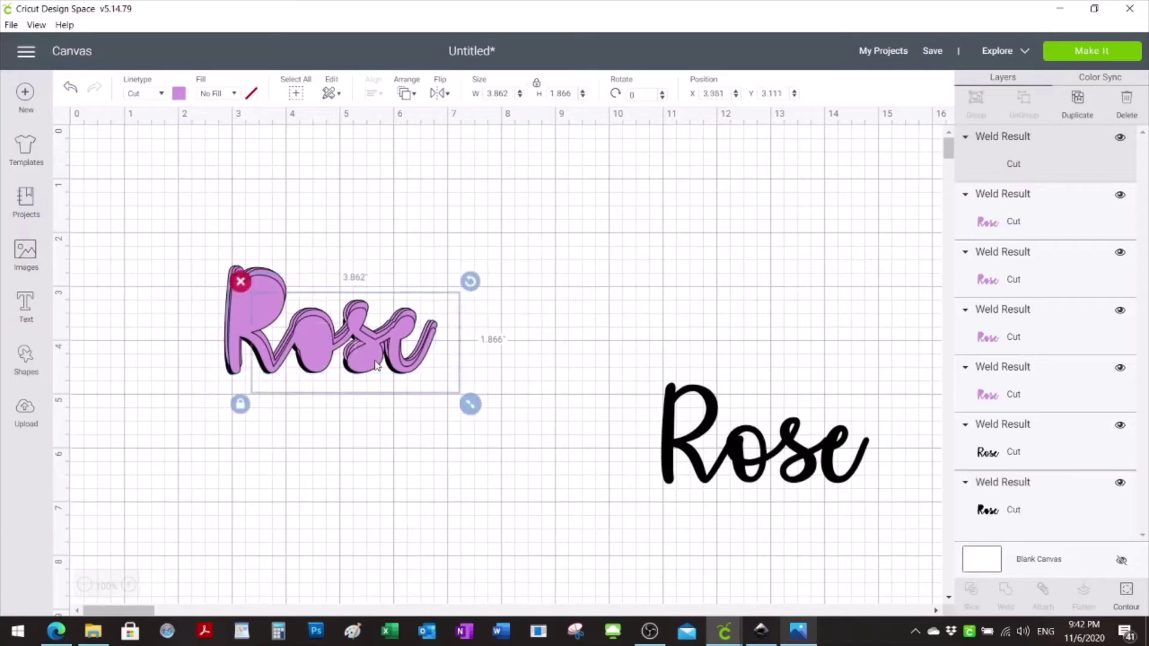
pyautogui.moveTo(395, 384); pyautogui.dragTo(366, 371)
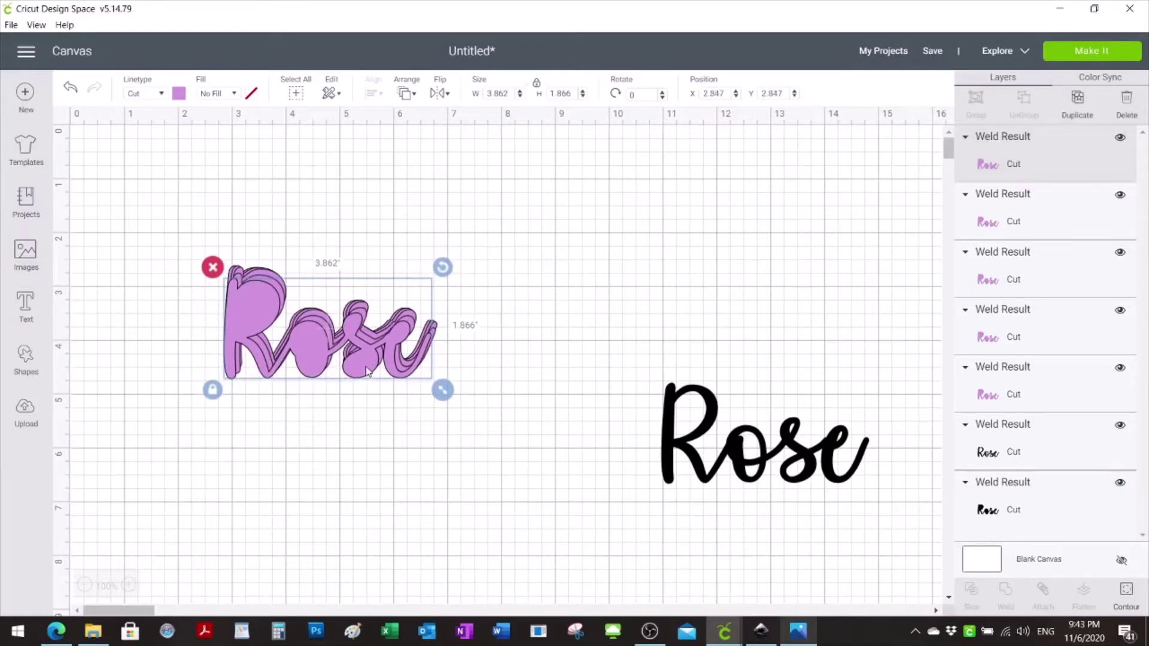
pyautogui.hotkey('ctrl', 'd')
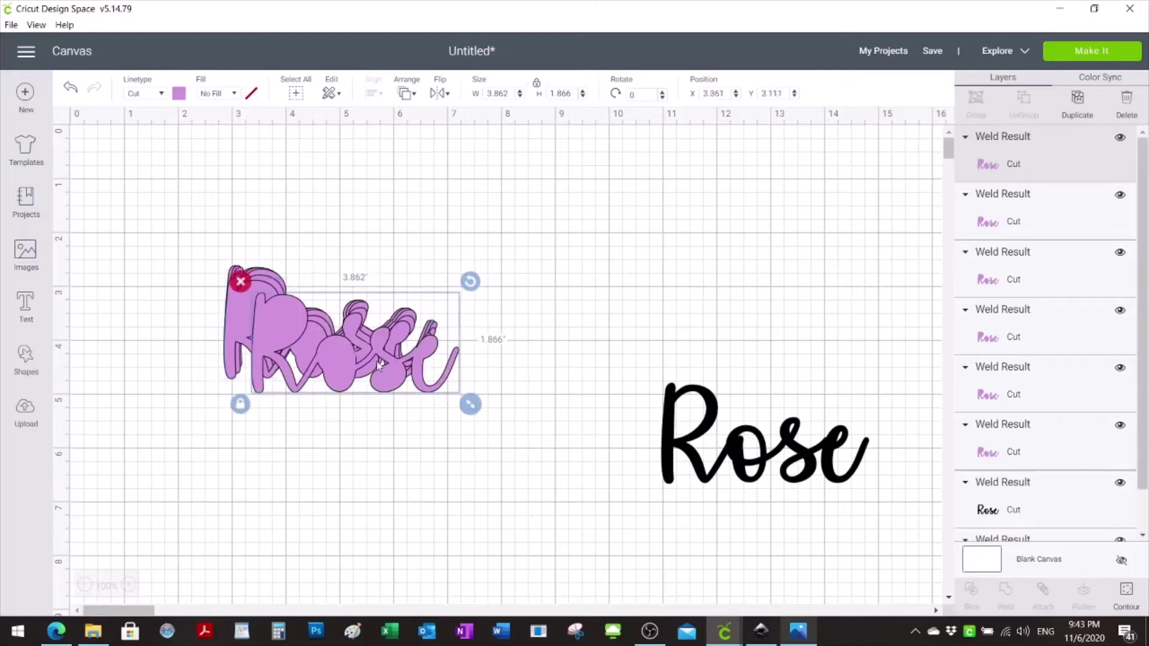
pyautogui.moveTo(387, 374); pyautogui.dragTo(361, 362)
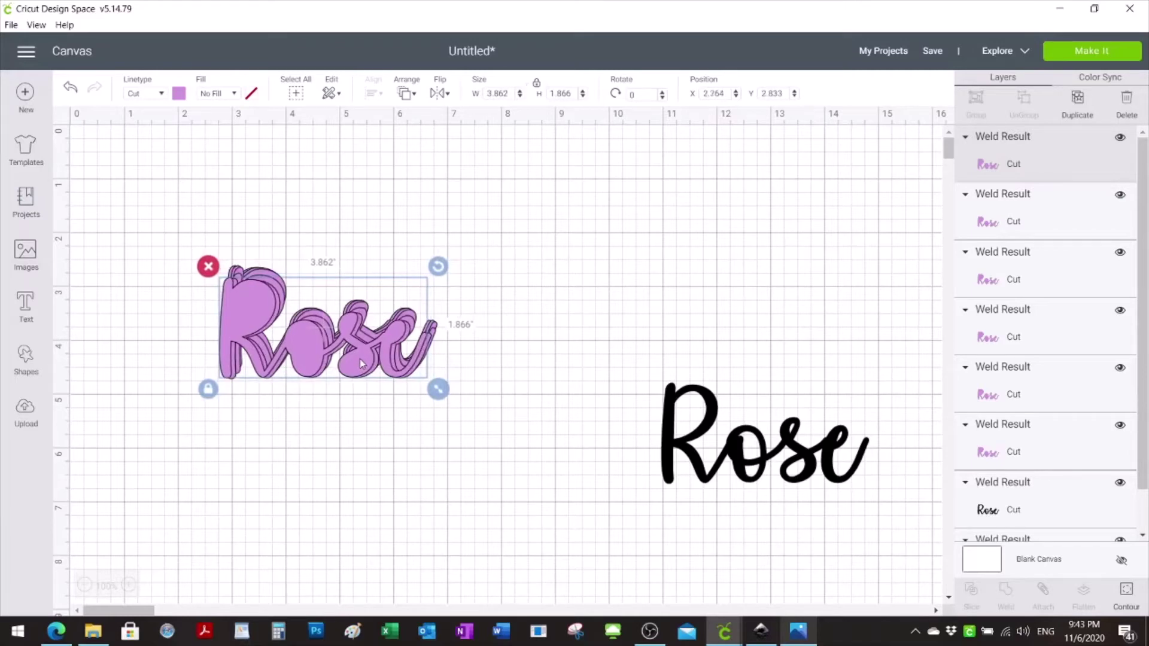
# Place another purple "Rose" duplicate at about X 2.76, Y 2.68 and a final copy just beside it to close the offset's upper-left edge
pyautogui.hotkey('ctrl', 'd')
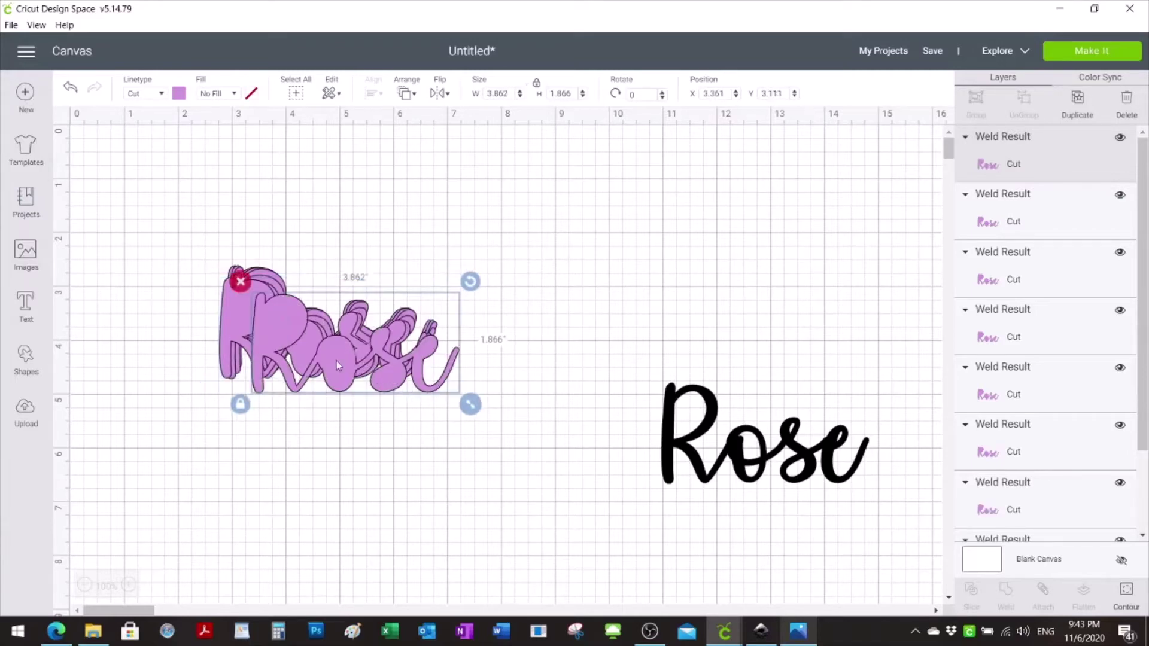
pyautogui.moveTo(337, 366); pyautogui.dragTo(301, 336)
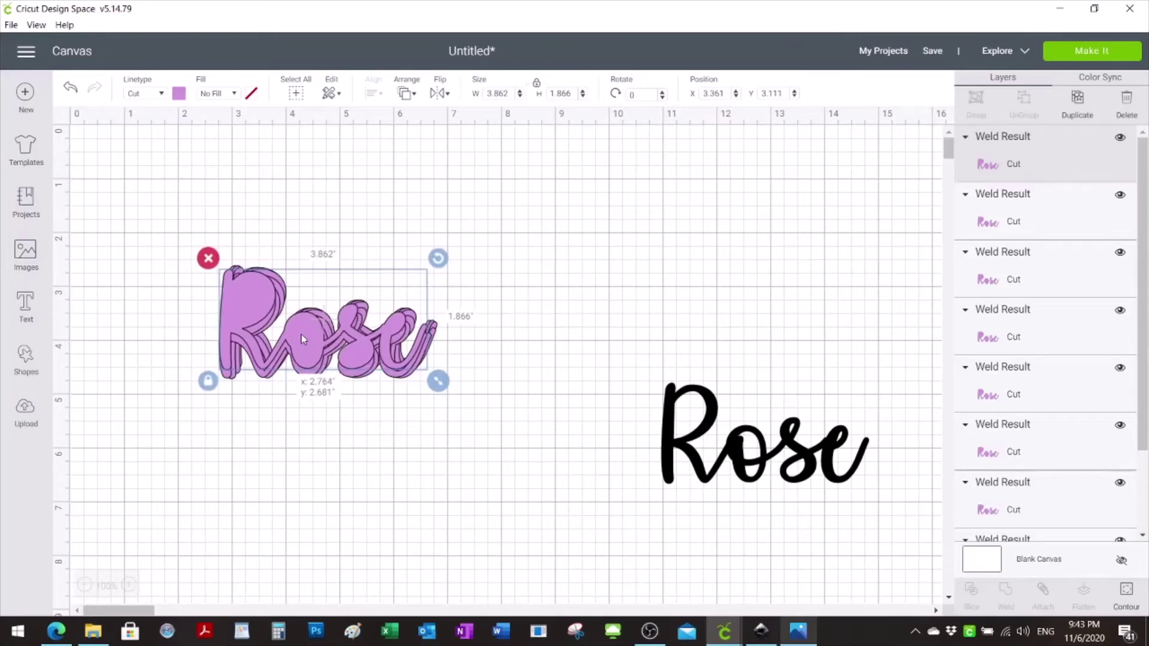
pyautogui.moveTo(301, 335); pyautogui.dragTo(301, 335)
pyautogui.hotkey('ctrl', 'v')
pyautogui.moveTo(344, 369); pyautogui.dragTo(303, 340)
pyautogui.click(407, 462)
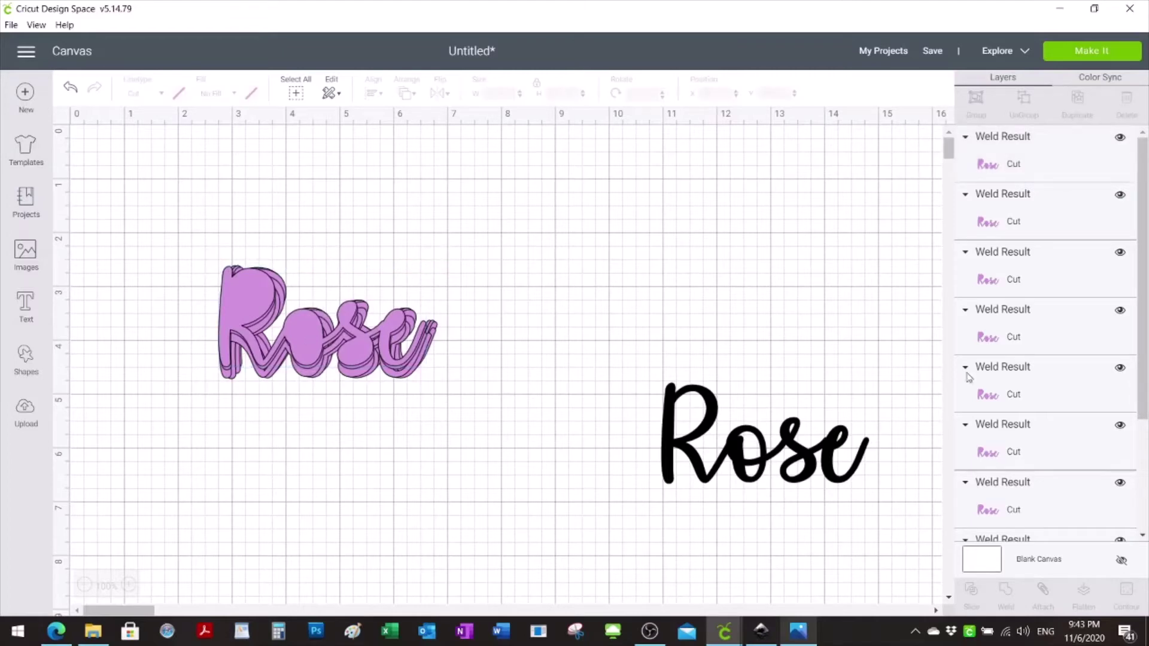
# Hide the solid black "Rose" layer and weld all the overlapping purple copies into one offset backing shape
pyautogui.scroll(-3, 1140, 300)
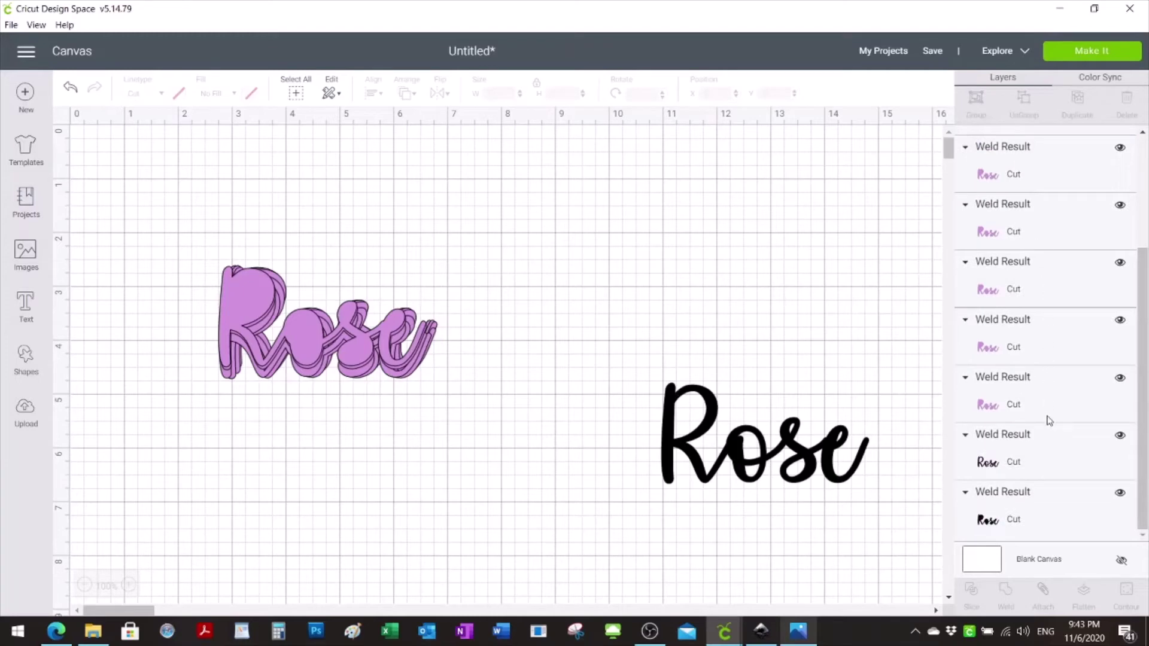
pyautogui.click(1004, 467)
pyautogui.click(1001, 520)
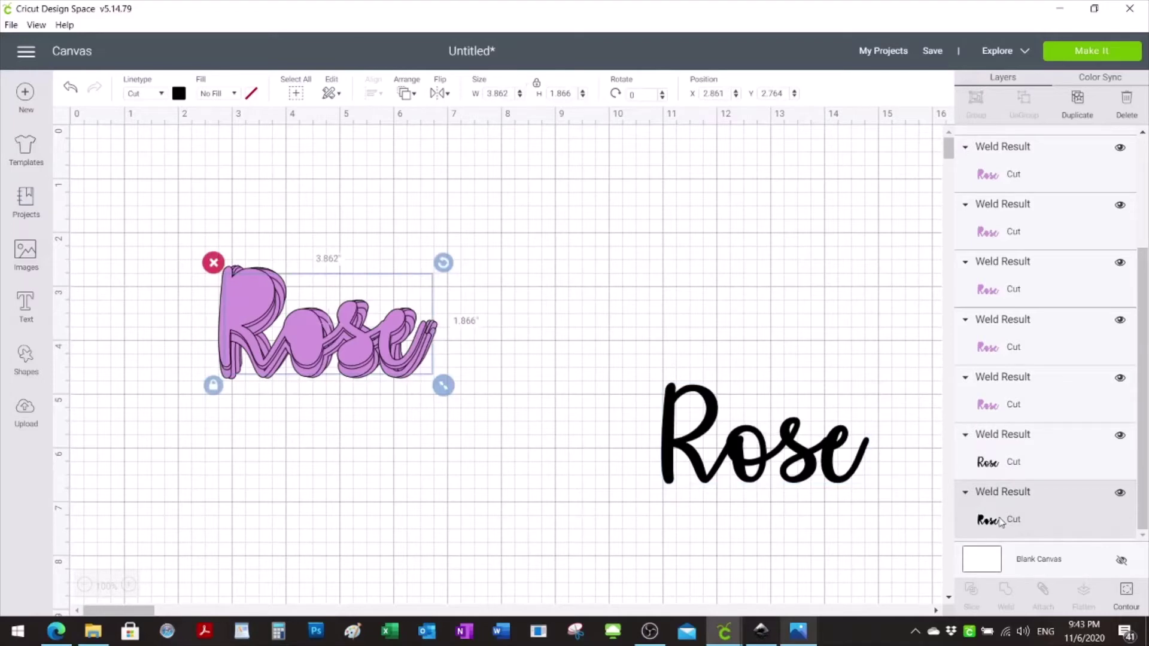
pyautogui.click(1120, 494)
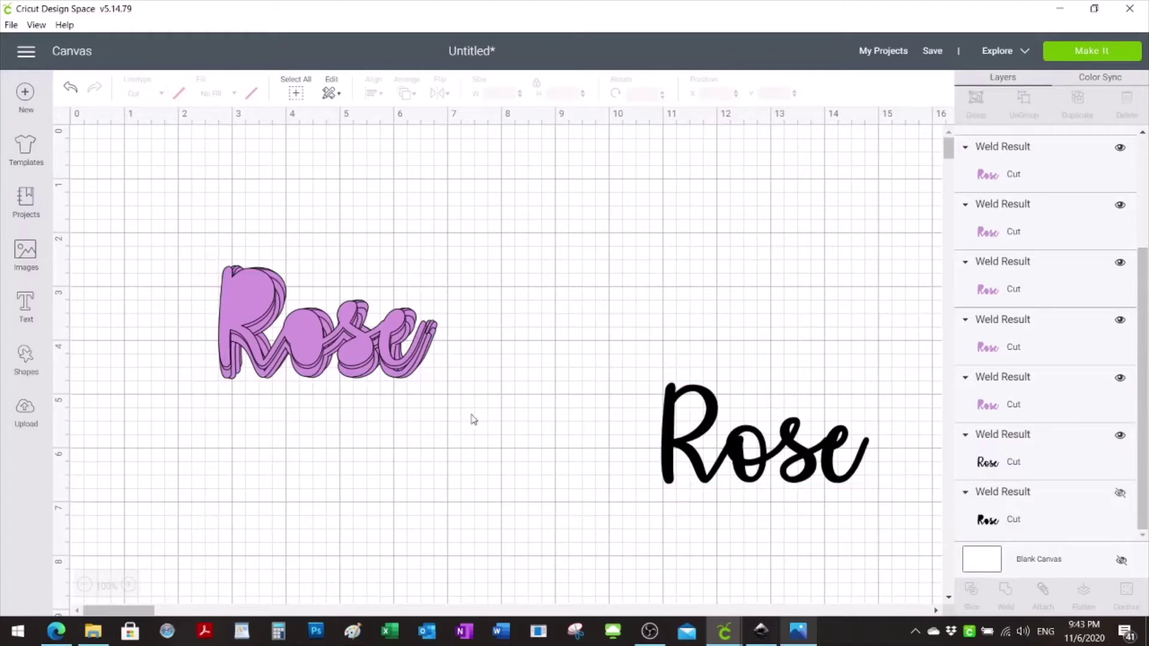
pyautogui.moveTo(455, 411); pyautogui.dragTo(203, 256)
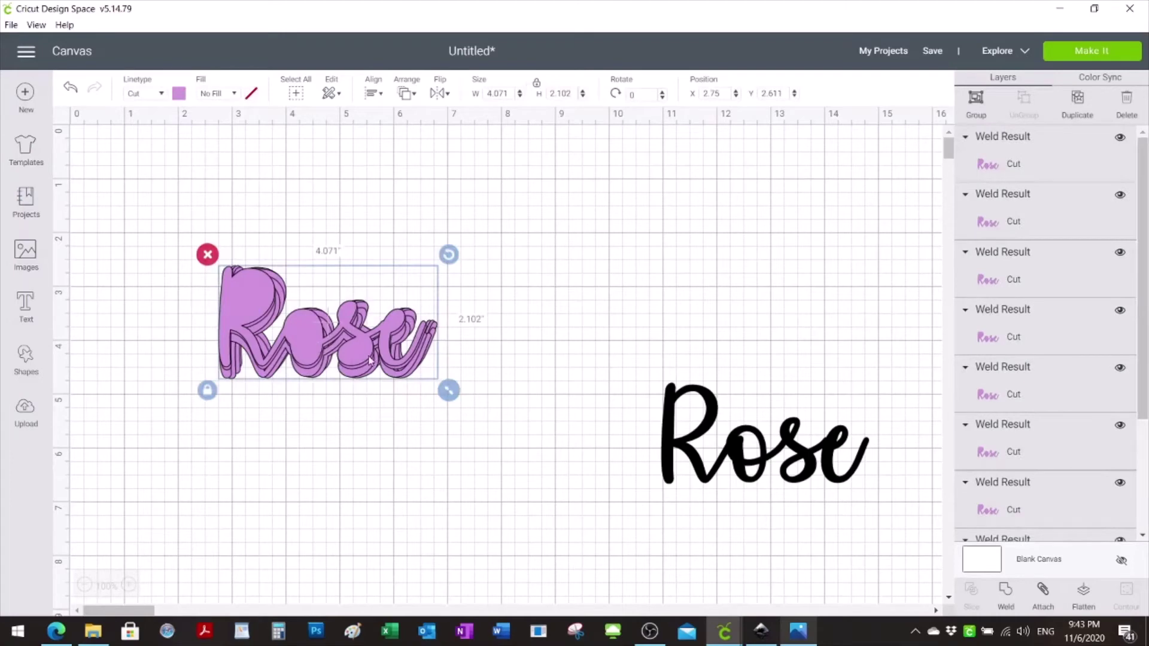
pyautogui.click(1008, 606)
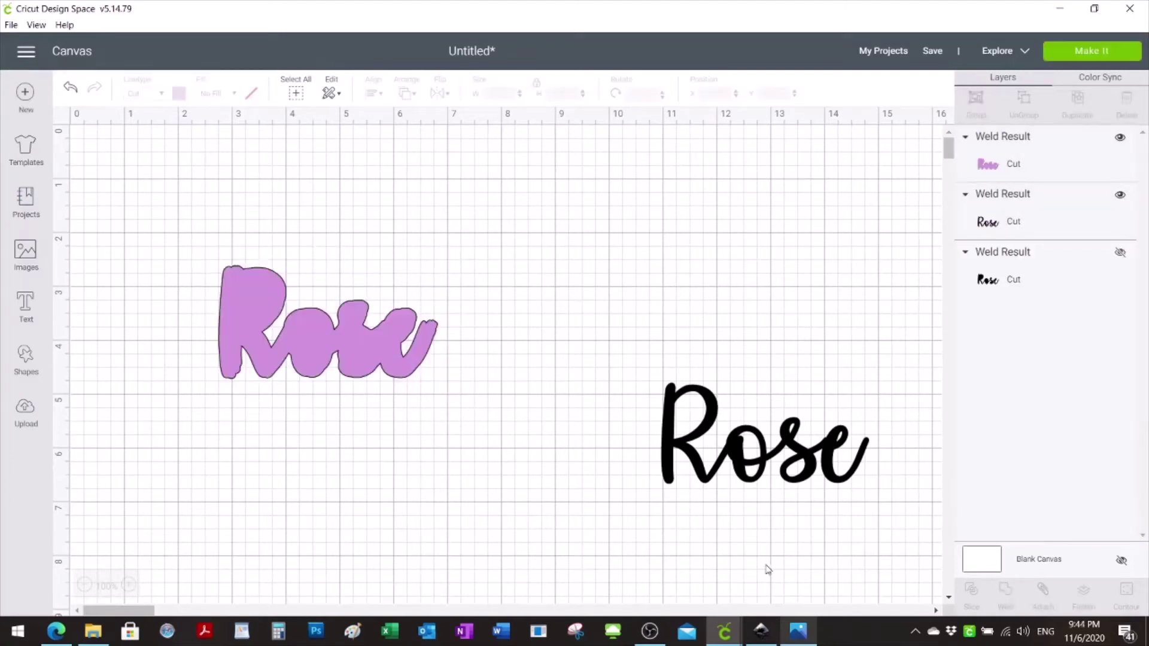
# Move the purple backing to about X 2.47, Y 2.51, then send the open black "Rose" to the front and place it over the backing
pyautogui.moveTo(367, 351); pyautogui.dragTo(349, 348)
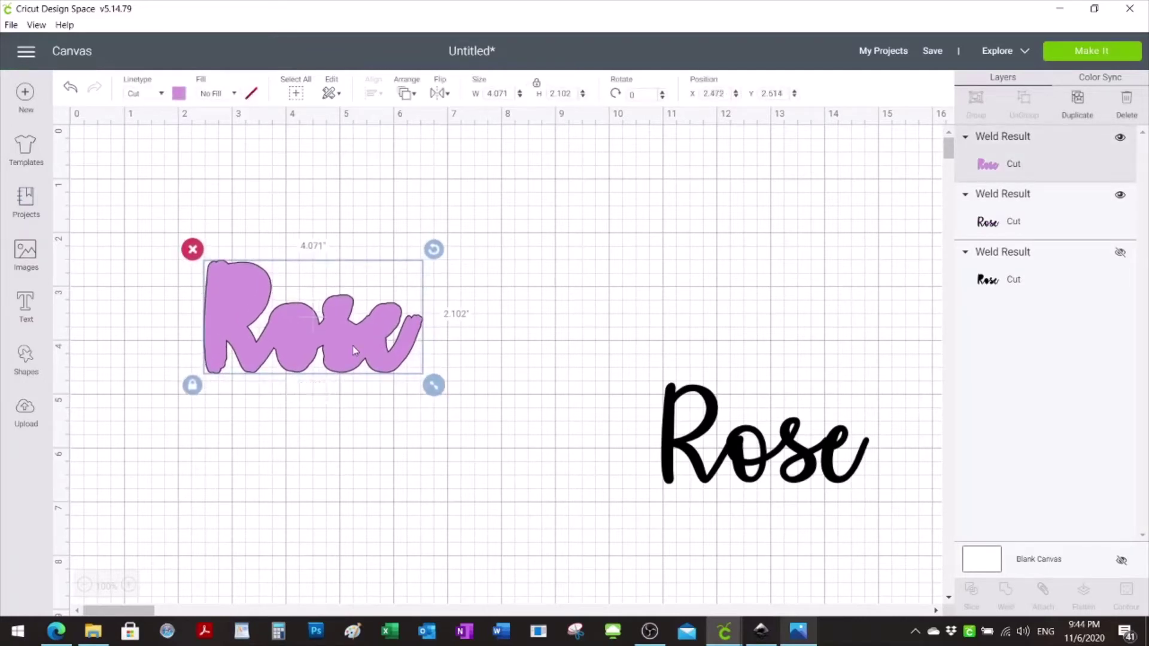
pyautogui.click(755, 467)
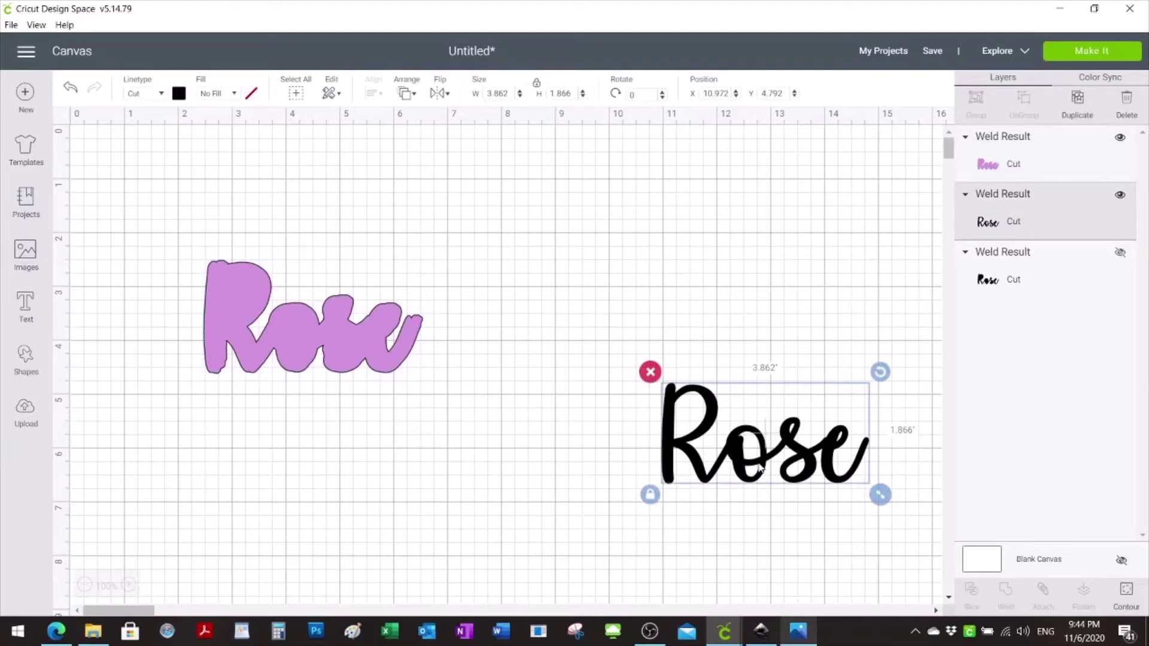
pyautogui.moveTo(759, 469); pyautogui.dragTo(570, 429)
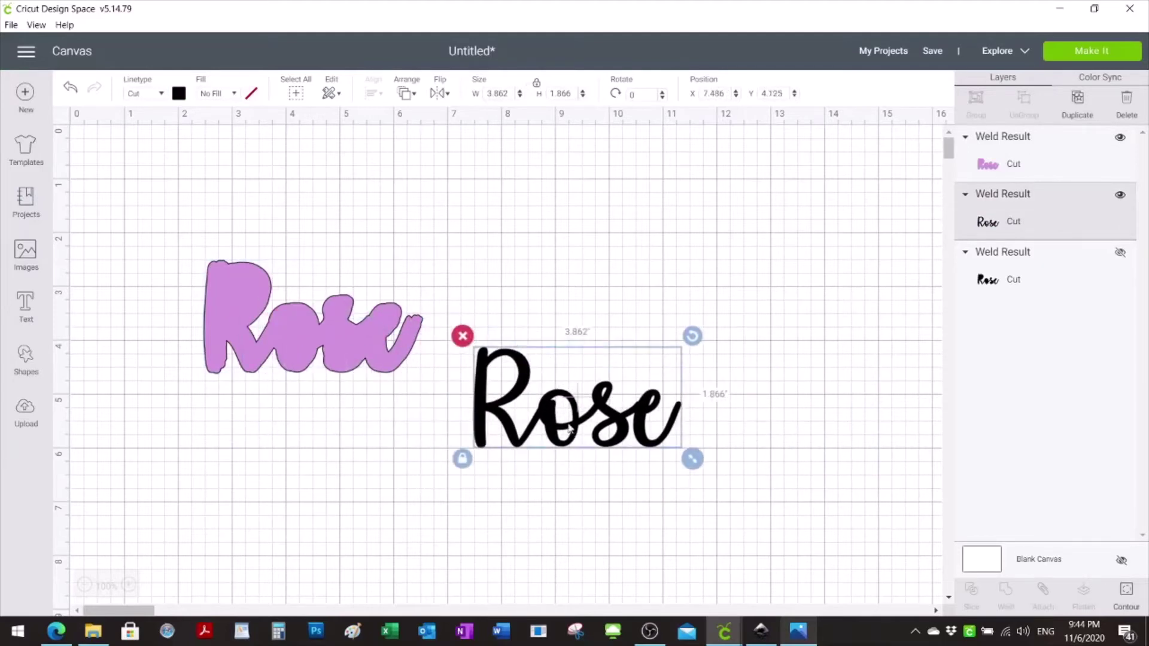
pyautogui.rightClick(531, 410)
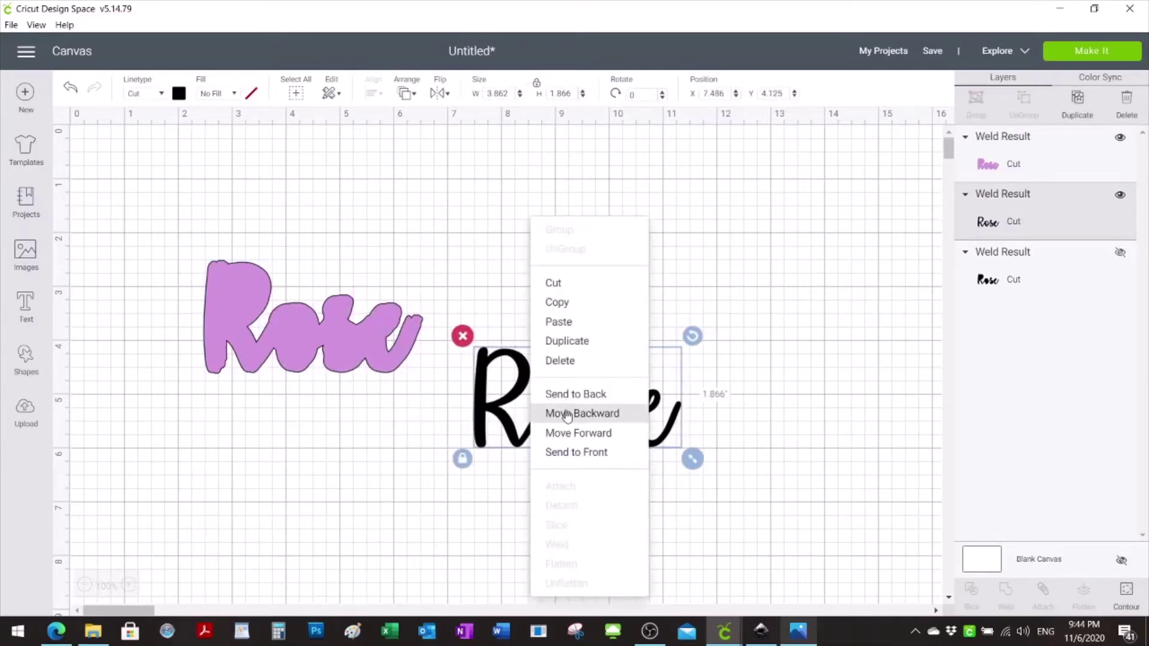
pyautogui.click(586, 453)
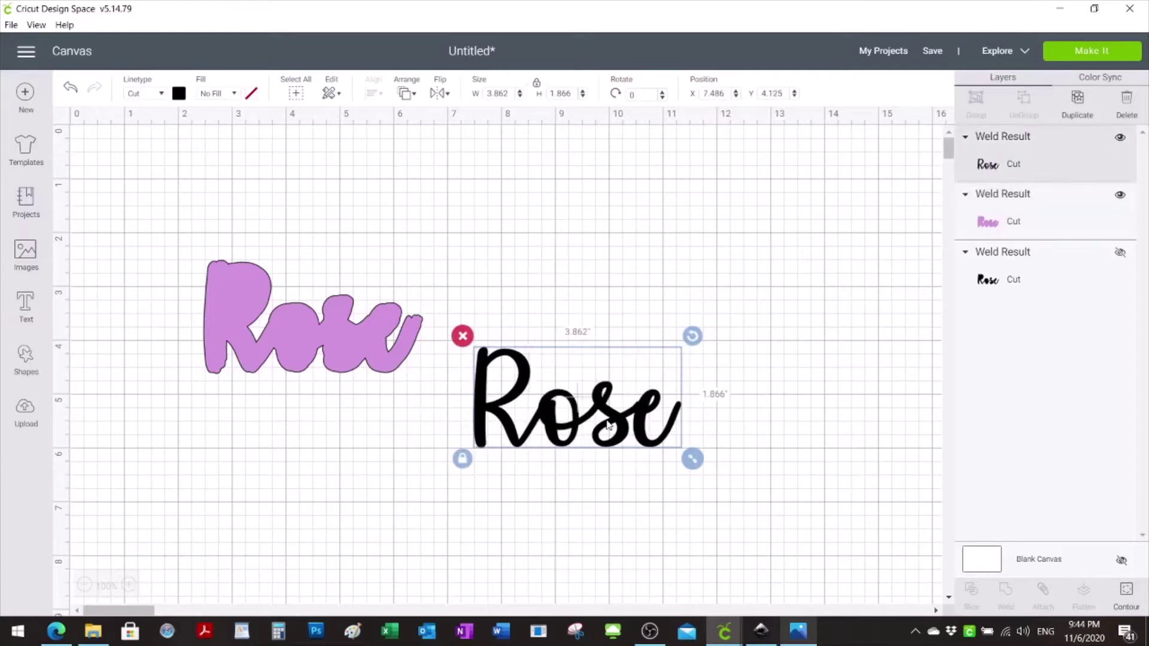
pyautogui.moveTo(606, 424); pyautogui.dragTo(341, 342)
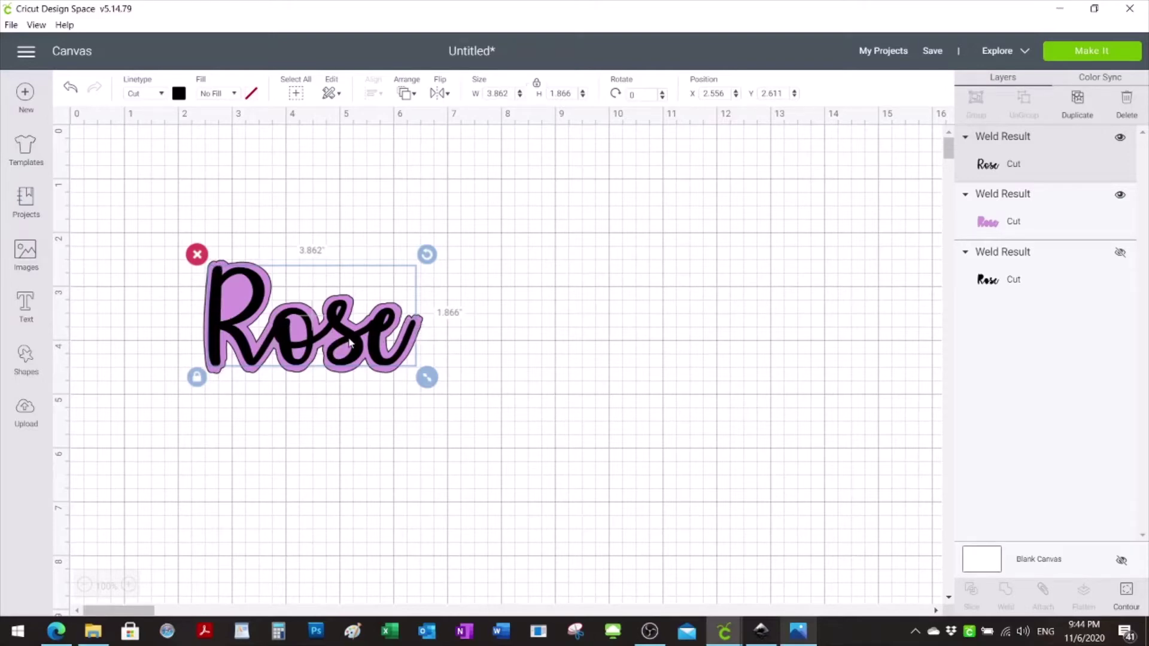
# Unhide the solid black "Rose", move both black words clear of the purple backing, and reposition the backing at about X 2.69, Y 2.64
pyautogui.moveTo(350, 342); pyautogui.dragTo(723, 321)
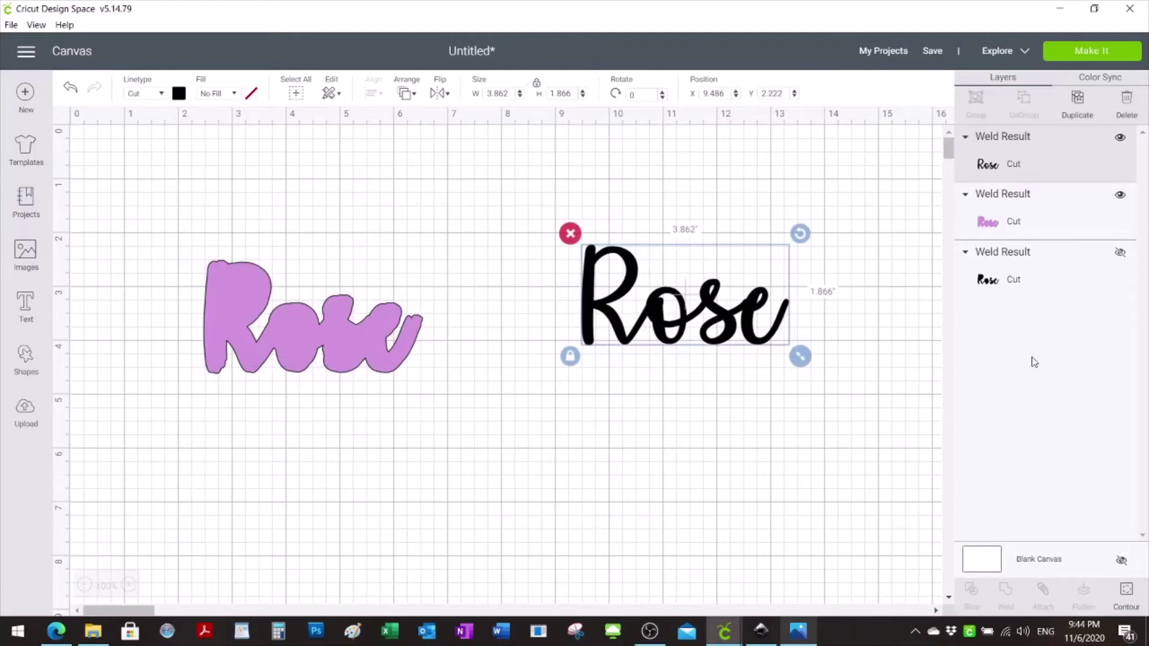
pyautogui.click(1007, 278)
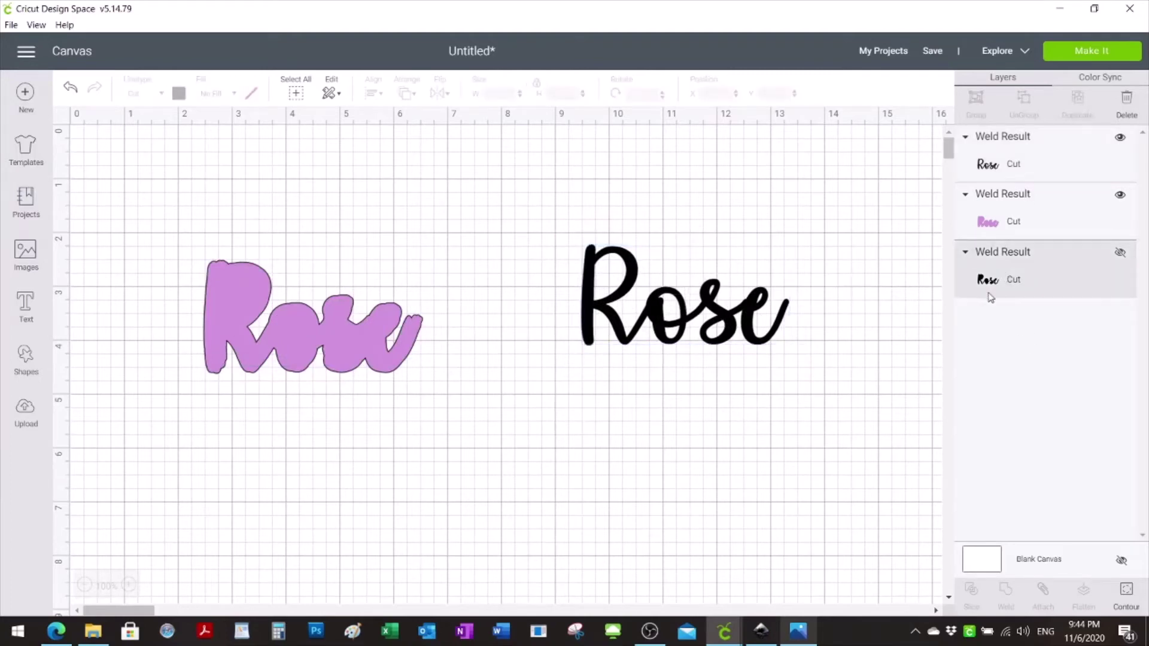
pyautogui.click(1118, 257)
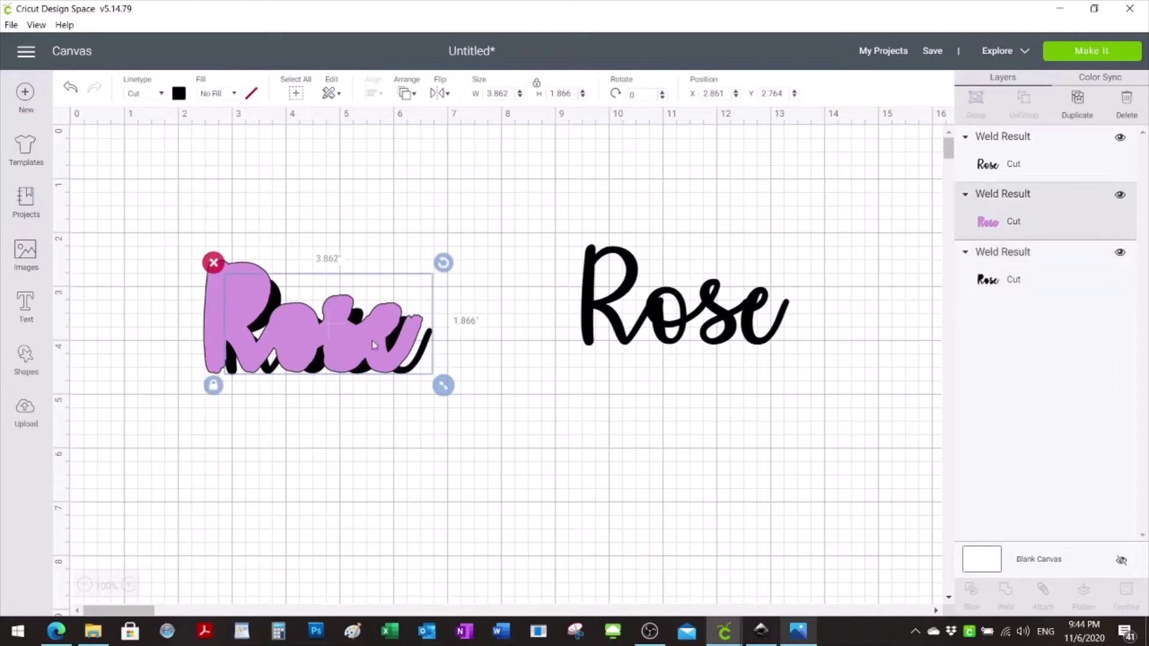
pyautogui.moveTo(411, 335); pyautogui.dragTo(422, 464)
pyautogui.moveTo(397, 368); pyautogui.dragTo(724, 508)
pyautogui.moveTo(347, 473); pyautogui.dragTo(350, 346)
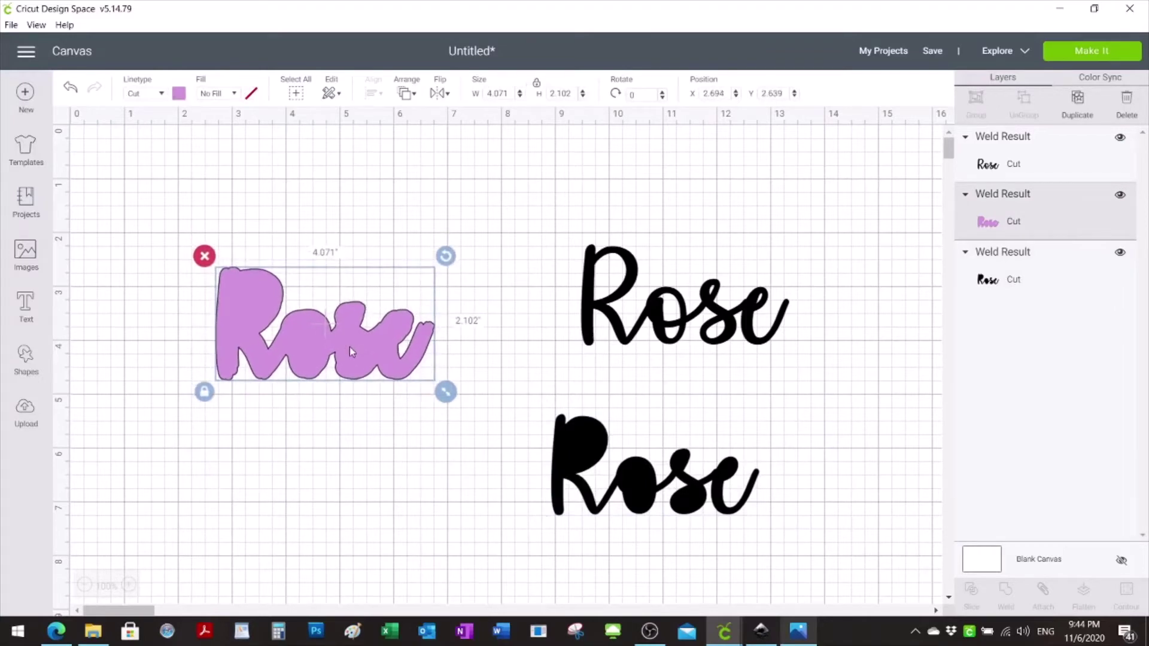
# Duplicate the solid black "Rose", place the copy below the purple backing, and lay the open black "Rose" over the backing
pyautogui.moveTo(638, 475); pyautogui.dragTo(618, 491)
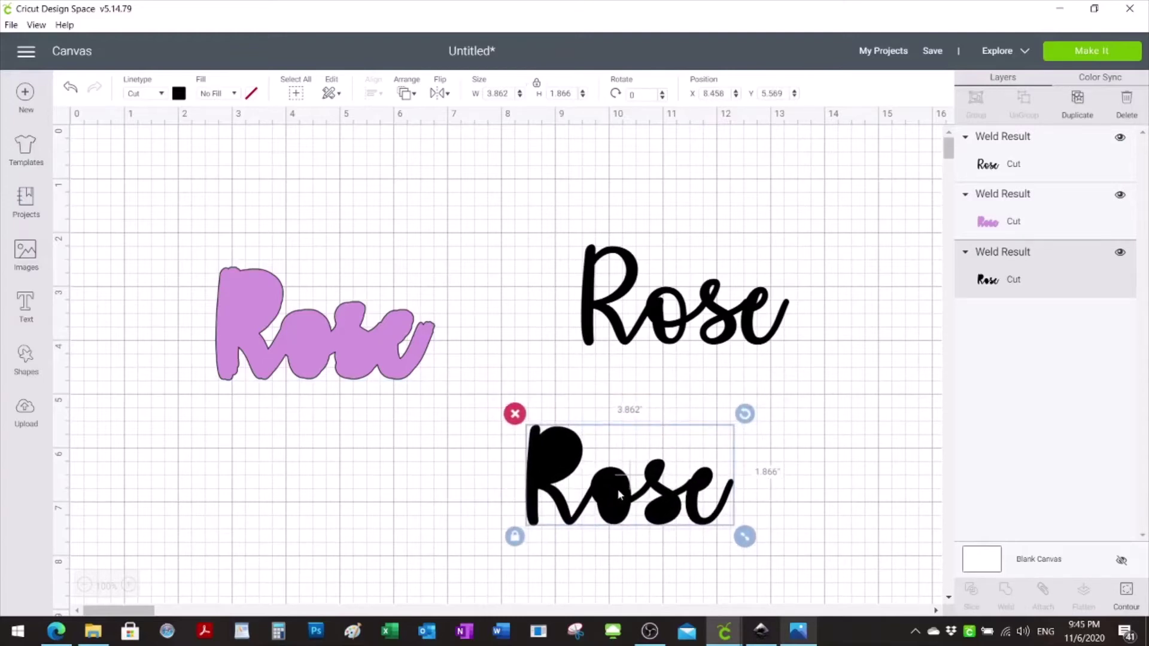
pyautogui.hotkey('ctrl', 'd')
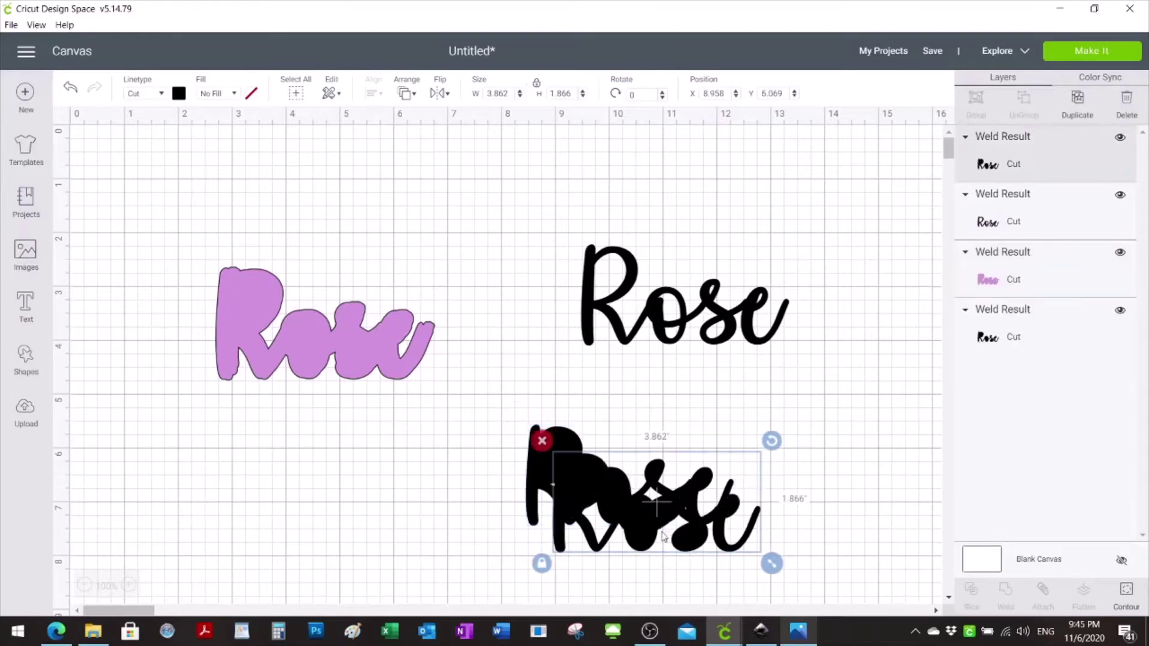
pyautogui.moveTo(628, 525); pyautogui.dragTo(363, 363)
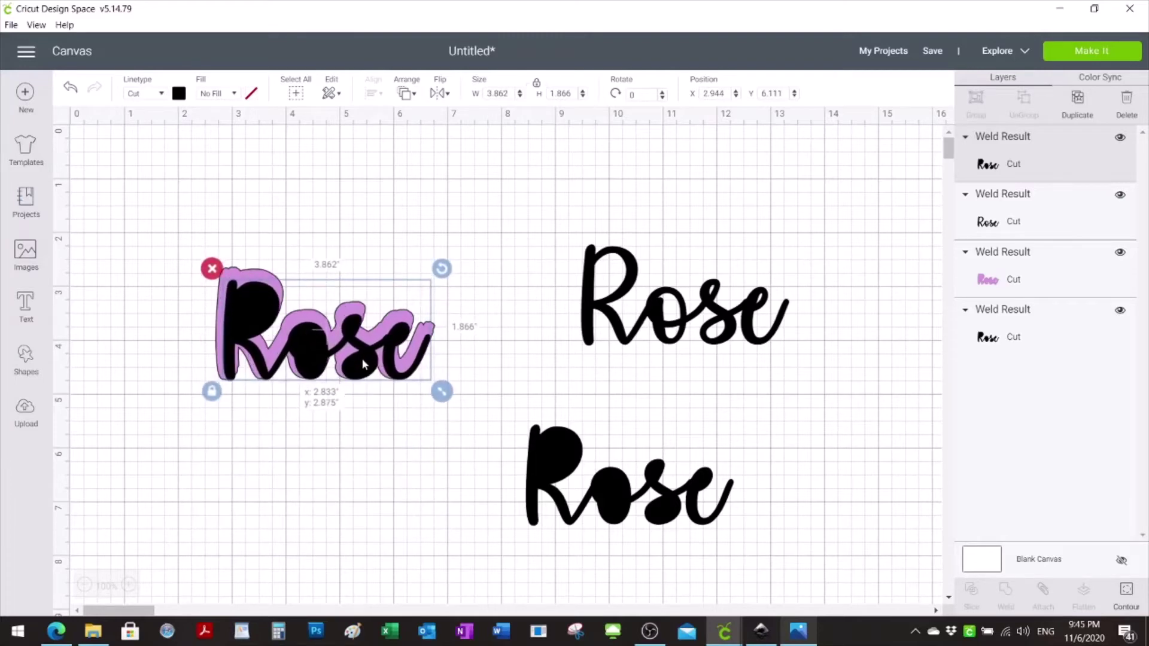
pyautogui.moveTo(362, 361); pyautogui.dragTo(353, 507)
pyautogui.moveTo(648, 317); pyautogui.dragTo(300, 348)
pyautogui.click(313, 398)
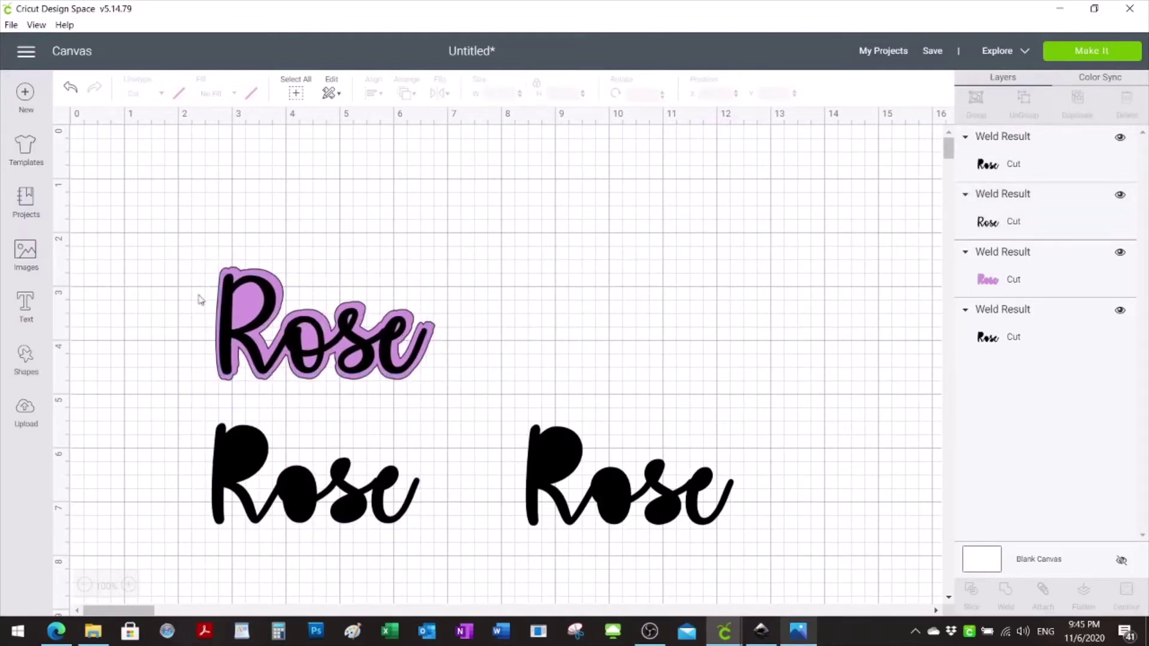
# Center the open black "Rose" horizontally and vertically on the purple backing beneath it
pyautogui.moveTo(198, 244); pyautogui.dragTo(432, 390)
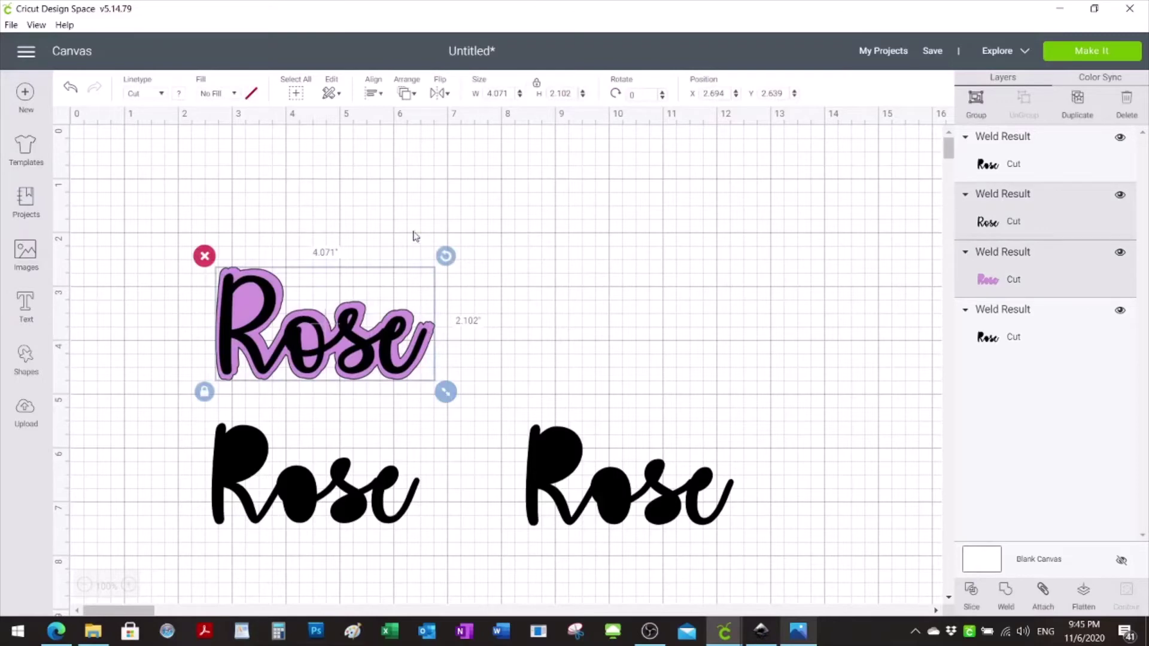
pyautogui.click(371, 96)
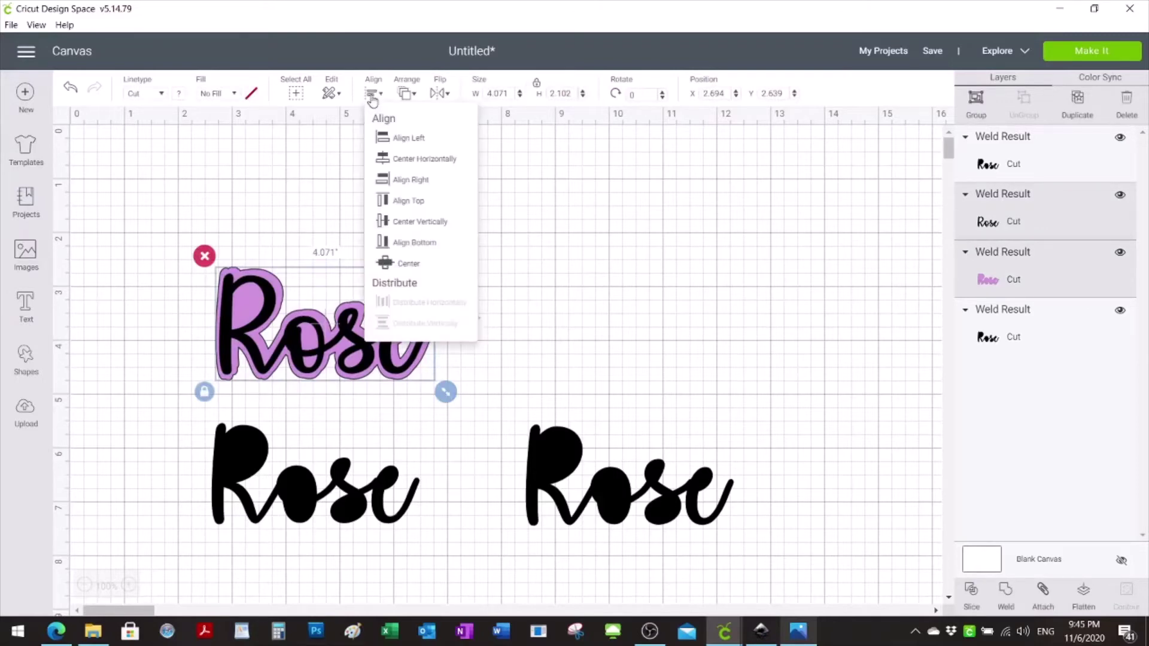
pyautogui.click(410, 159)
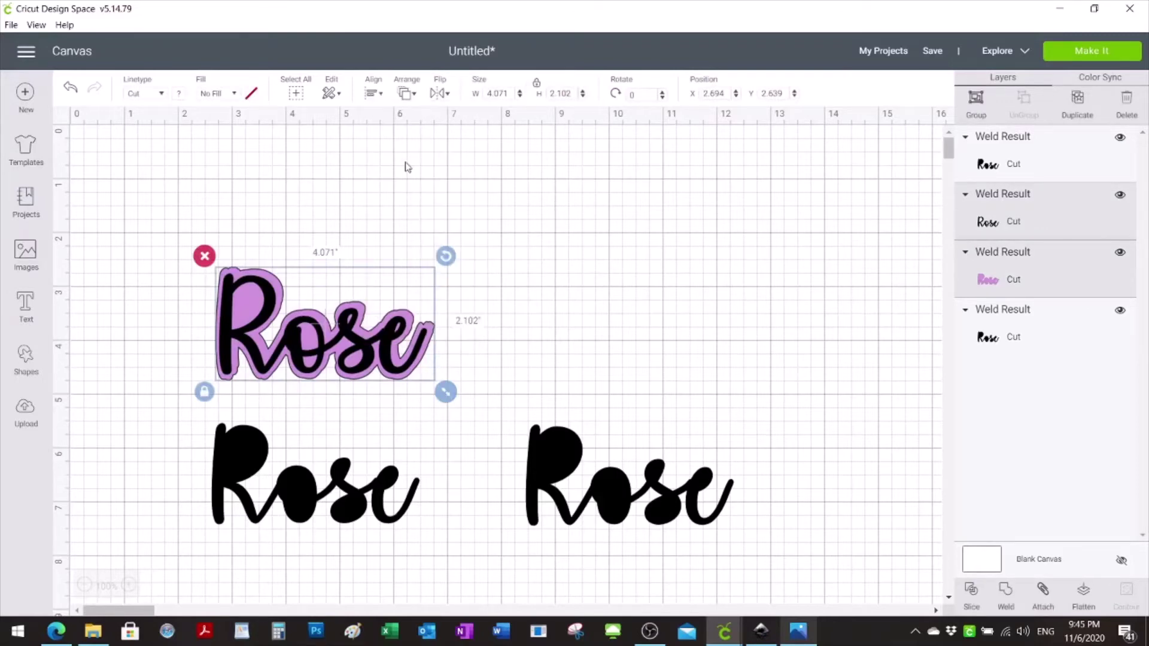
pyautogui.click(373, 94)
pyautogui.click(414, 221)
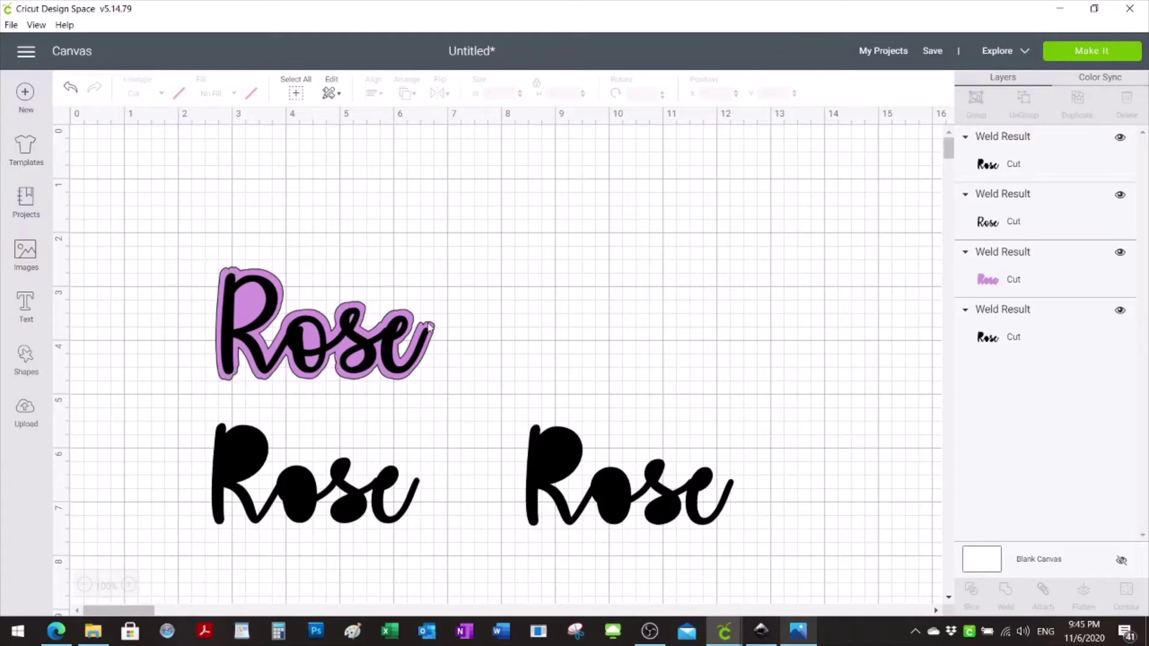
# Move the open black "Rose" aside, duplicate the purple backing, and place the copy at about X 2.46, Y 2.51 and the original at about X 8.76, Y 0.46
pyautogui.moveTo(378, 365); pyautogui.dragTo(797, 332)
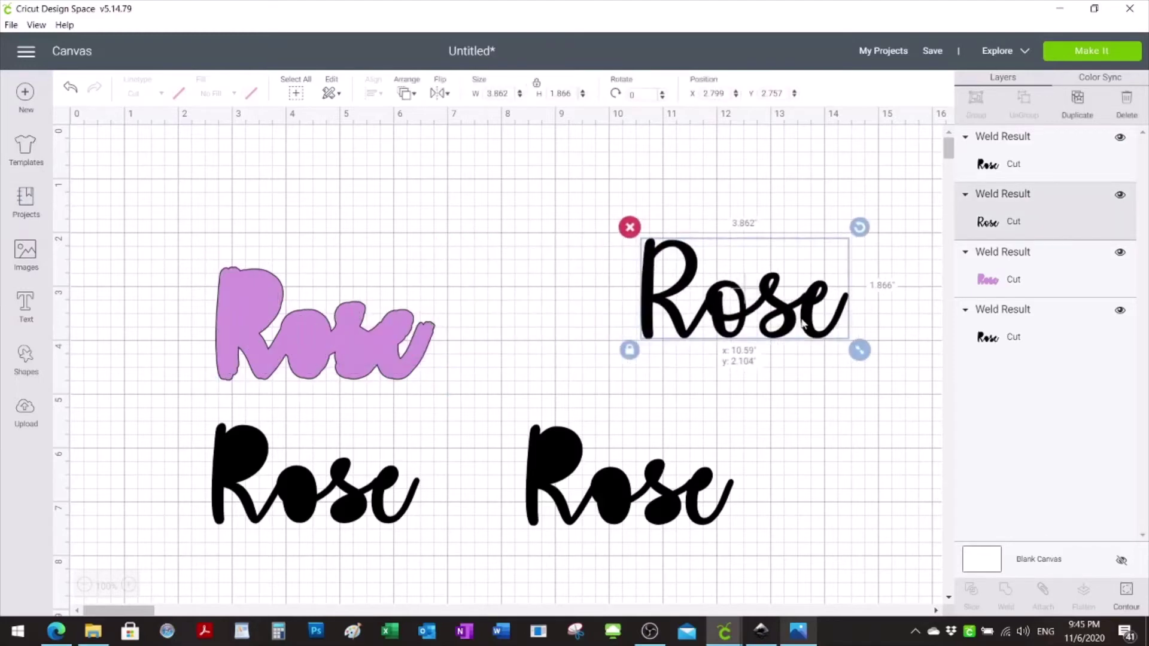
pyautogui.moveTo(354, 347); pyautogui.dragTo(589, 238)
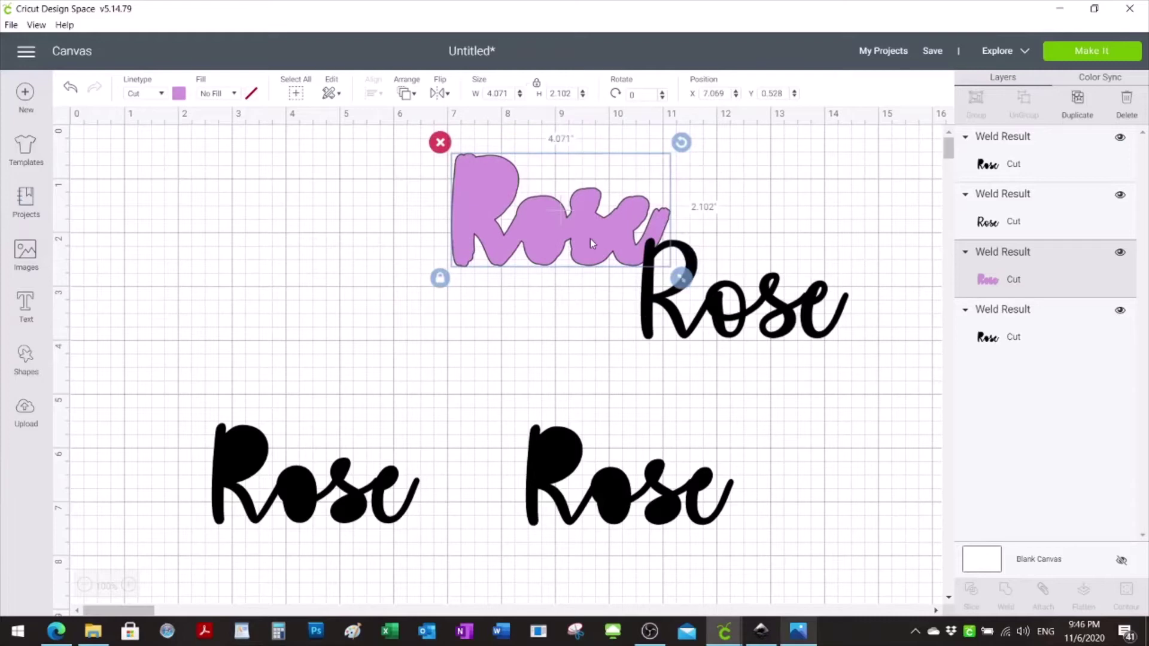
pyautogui.hotkey('ctrl', 'd')
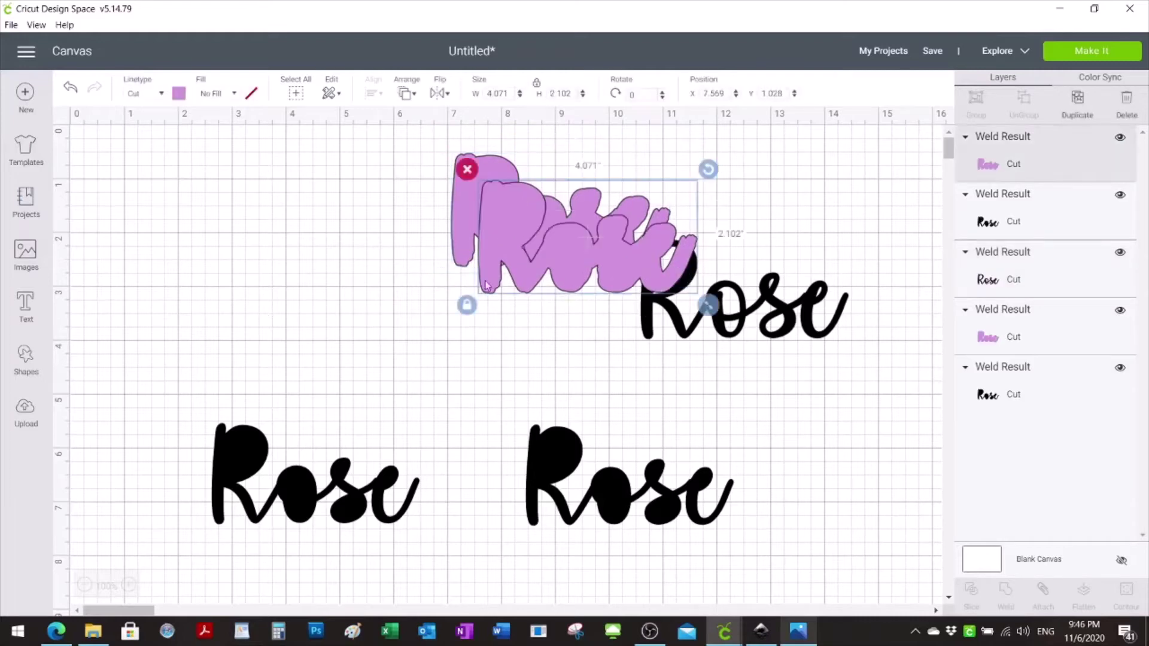
pyautogui.moveTo(546, 243); pyautogui.dragTo(286, 310)
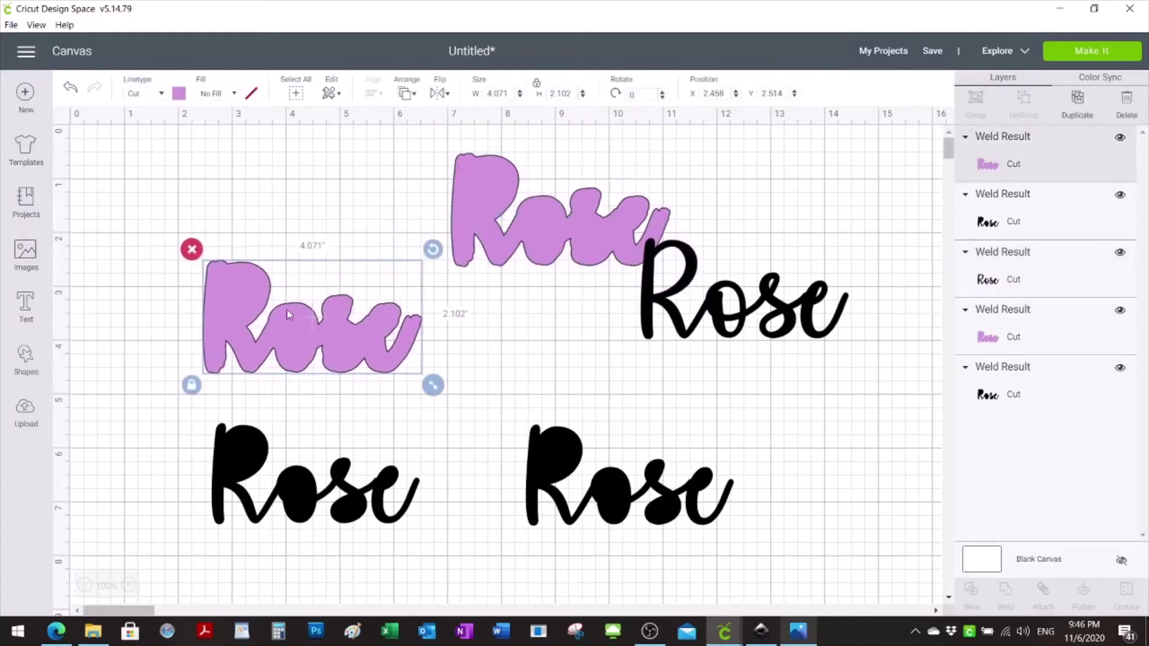
pyautogui.moveTo(526, 241); pyautogui.dragTo(618, 238)
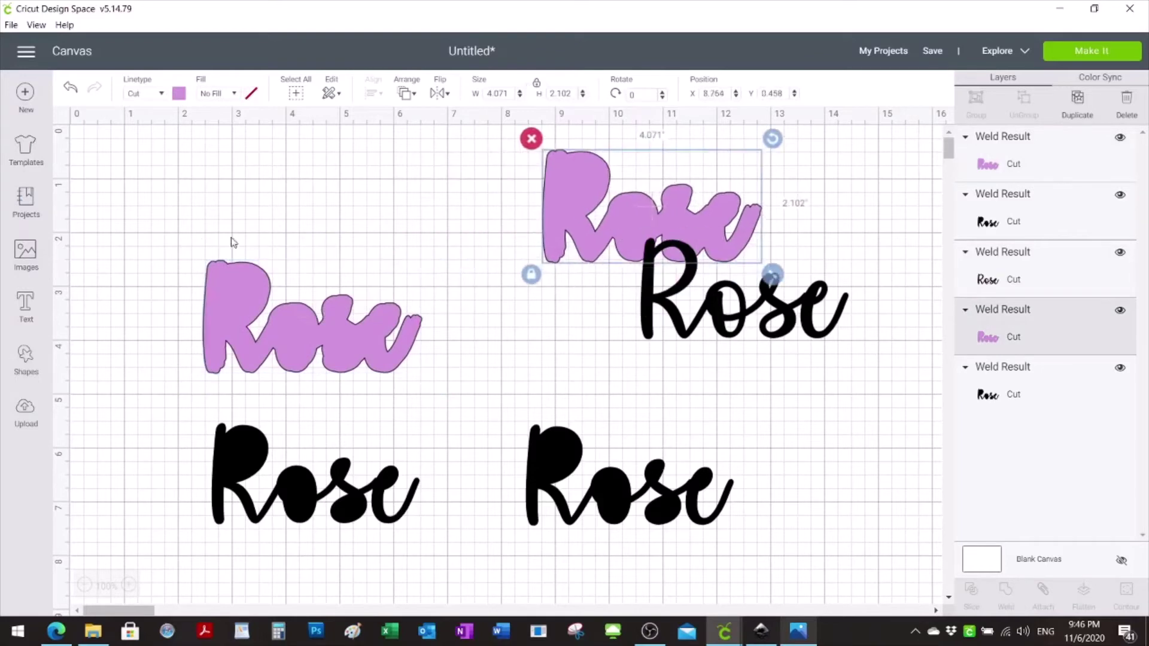
pyautogui.click(169, 329)
# Add a circle, shrink it to about 0.347 inch, and place it over the upper end of the "R" stem on the purple copy
pyautogui.click(24, 365)
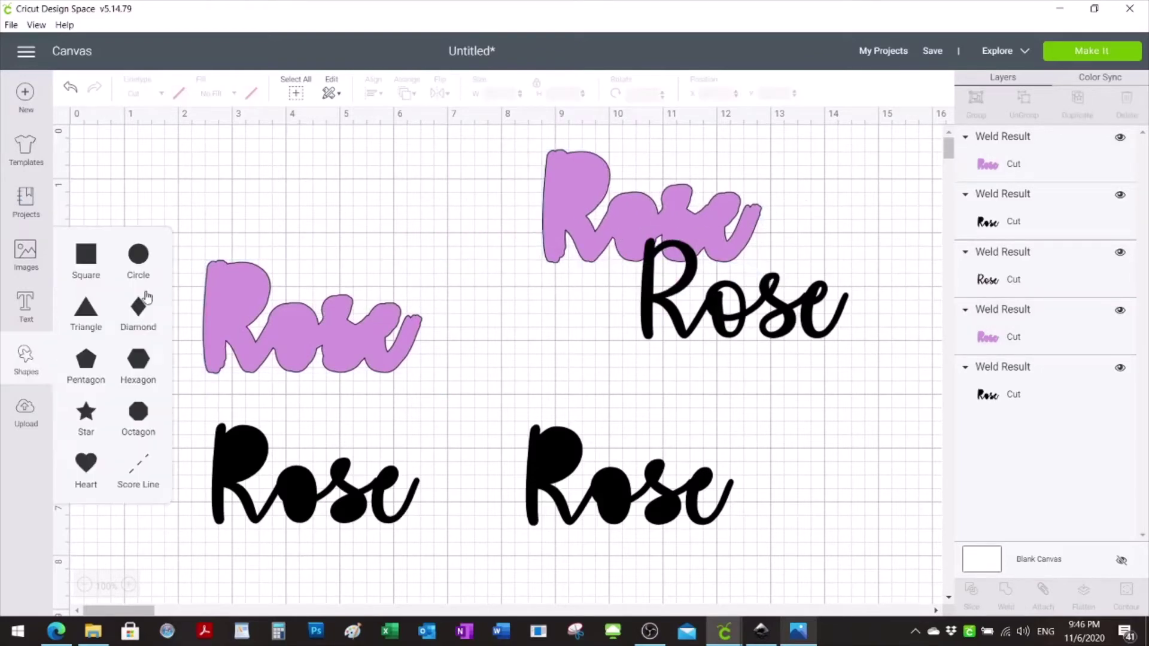
pyautogui.click(141, 252)
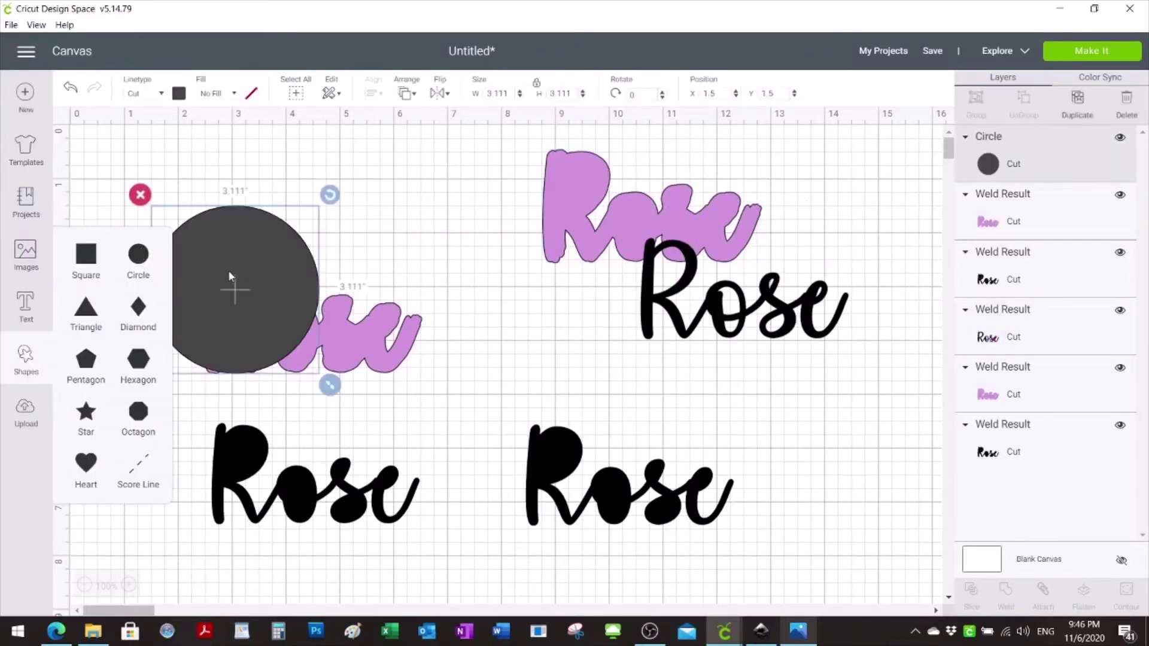
pyautogui.moveTo(228, 270); pyautogui.dragTo(281, 312)
pyautogui.moveTo(376, 411); pyautogui.dragTo(234, 272)
pyautogui.moveTo(232, 223); pyautogui.dragTo(221, 272)
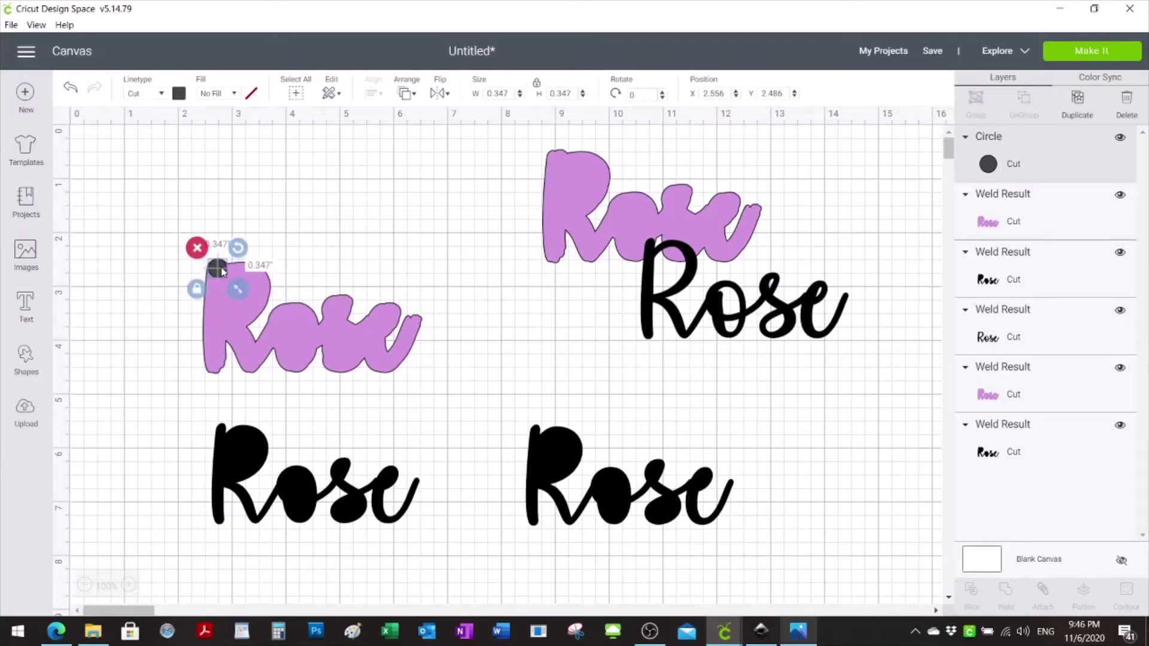
# Duplicate the small circle and place the copy over the lower end of the "R" stem, at about X 2.53, Y 4.26
pyautogui.hotkey('ctrl', 'd')
pyautogui.moveTo(240, 299); pyautogui.dragTo(213, 369)
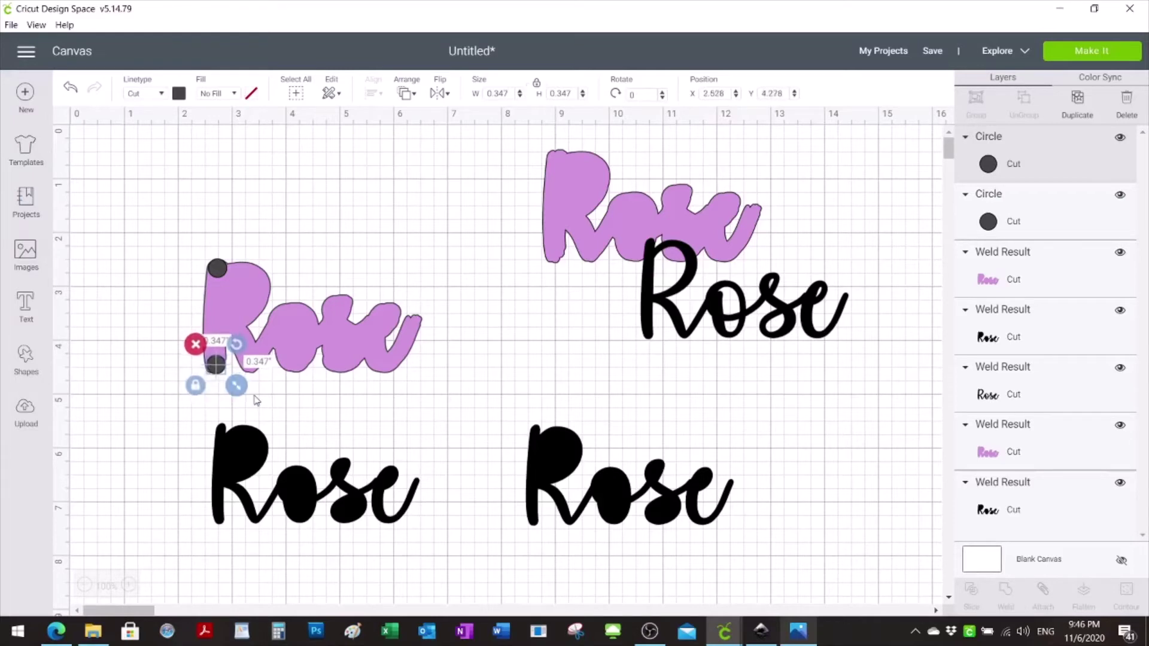
pyautogui.click(256, 400)
pyautogui.click(215, 365)
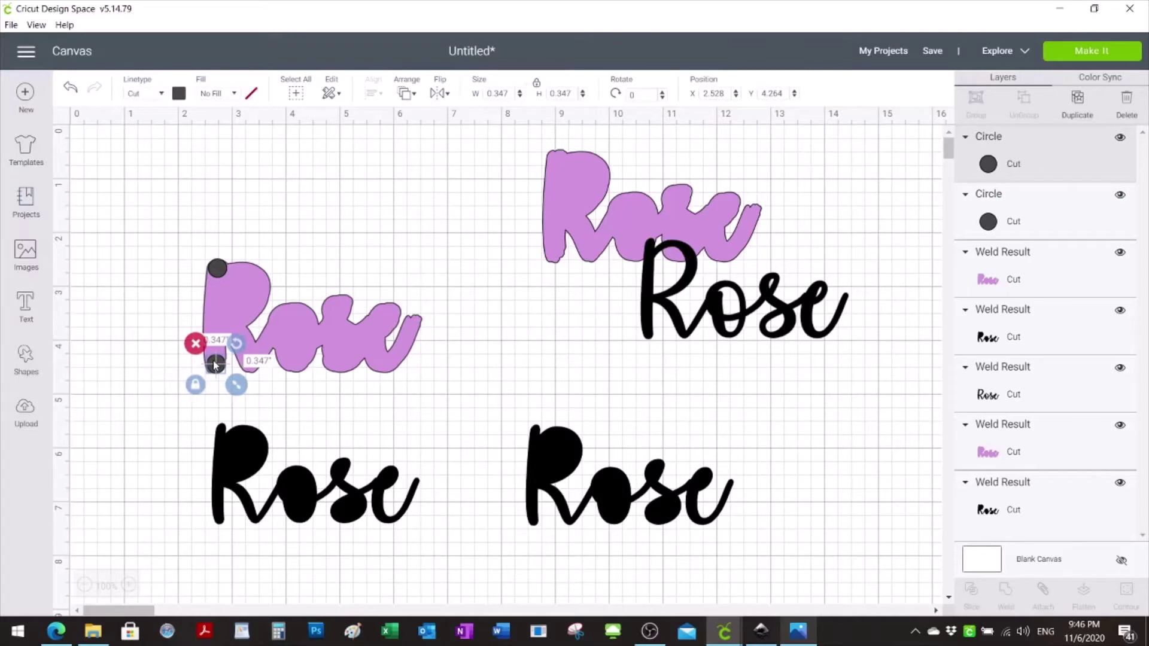
# Place another circle copy, reduced to about 0.292 inch, over the tail of the "e" and weld all three circles to the purple copy
pyautogui.hotkey('ctrl', 'd')
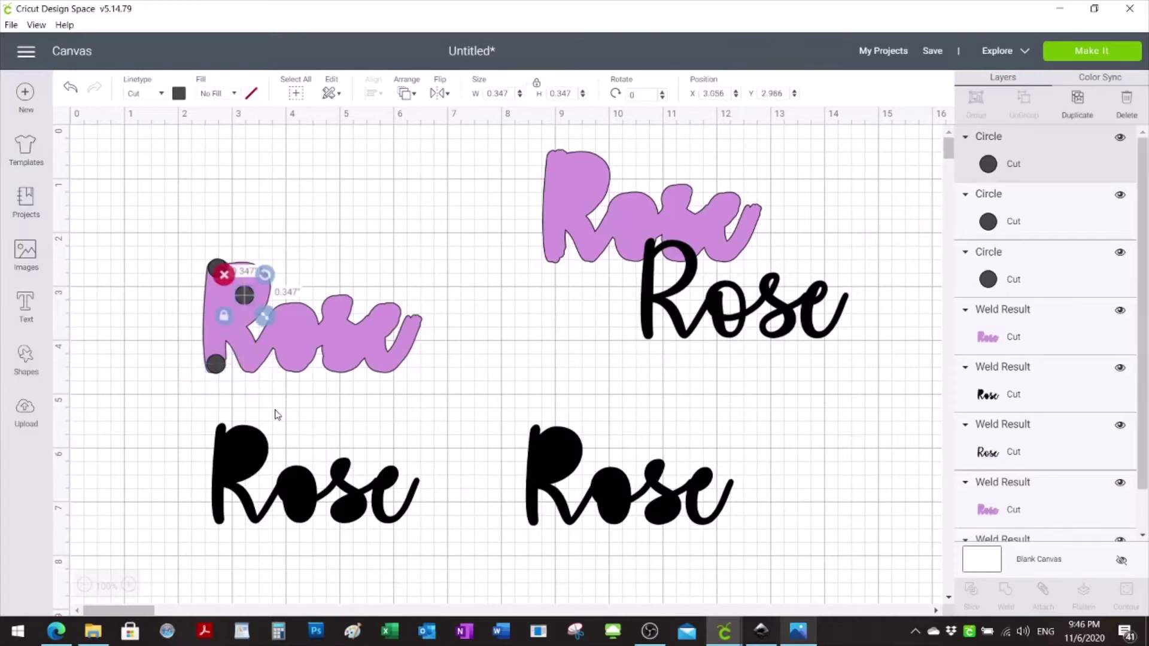
pyautogui.moveTo(251, 297); pyautogui.dragTo(416, 321)
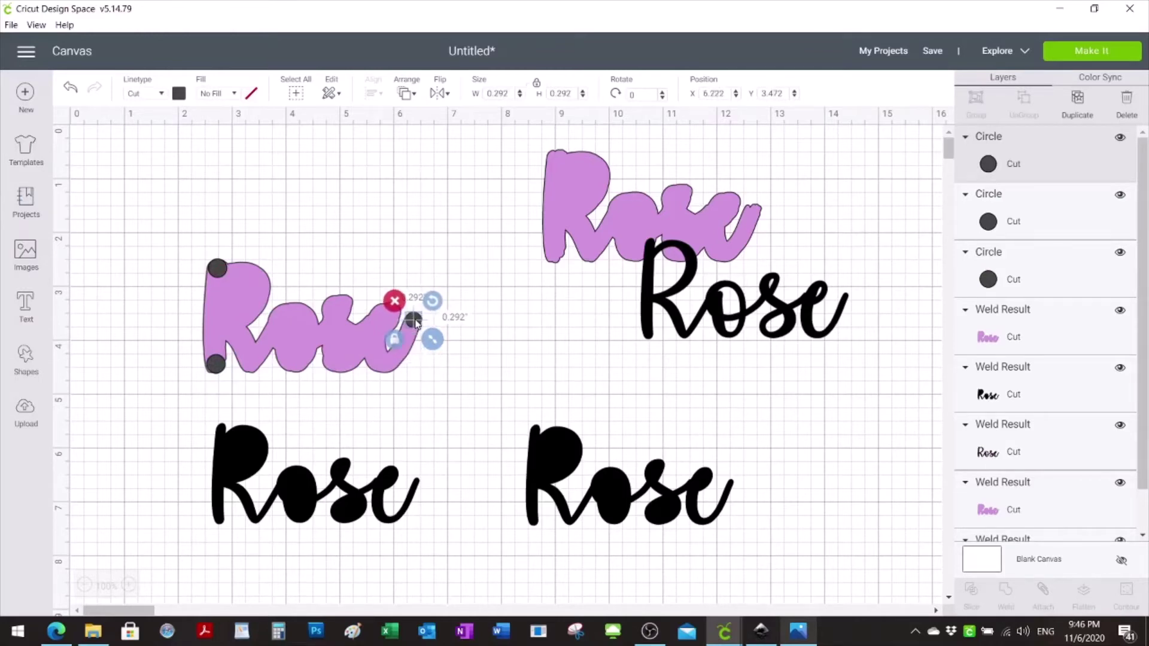
pyautogui.click(464, 377)
pyautogui.moveTo(169, 254); pyautogui.dragTo(437, 388)
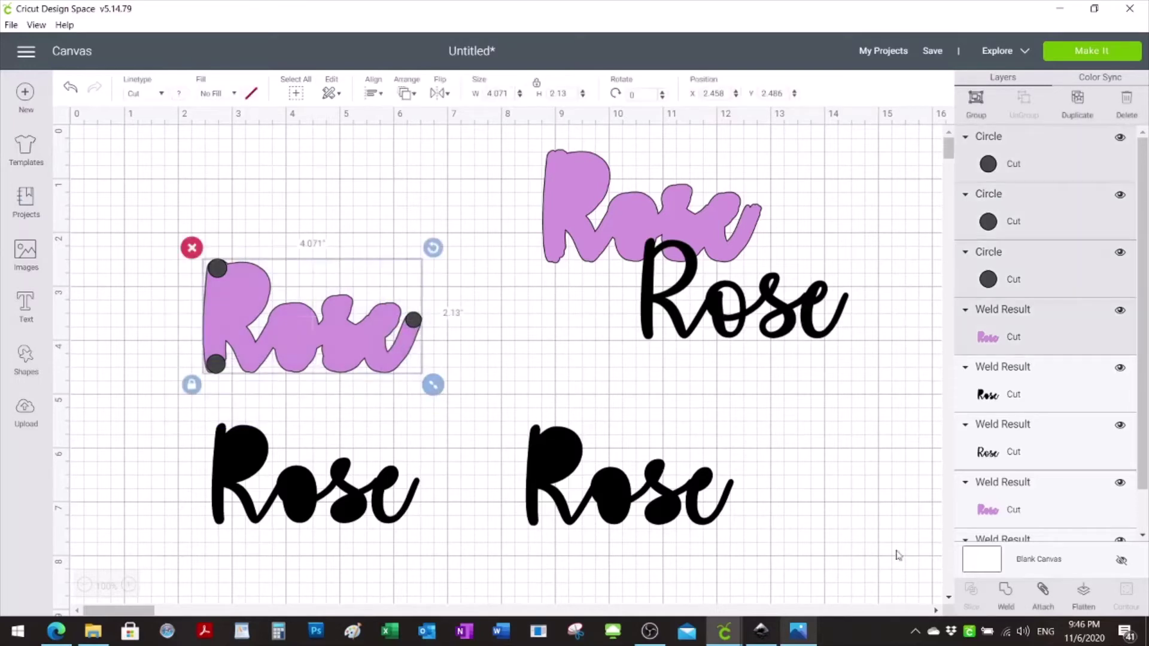
pyautogui.click(1007, 595)
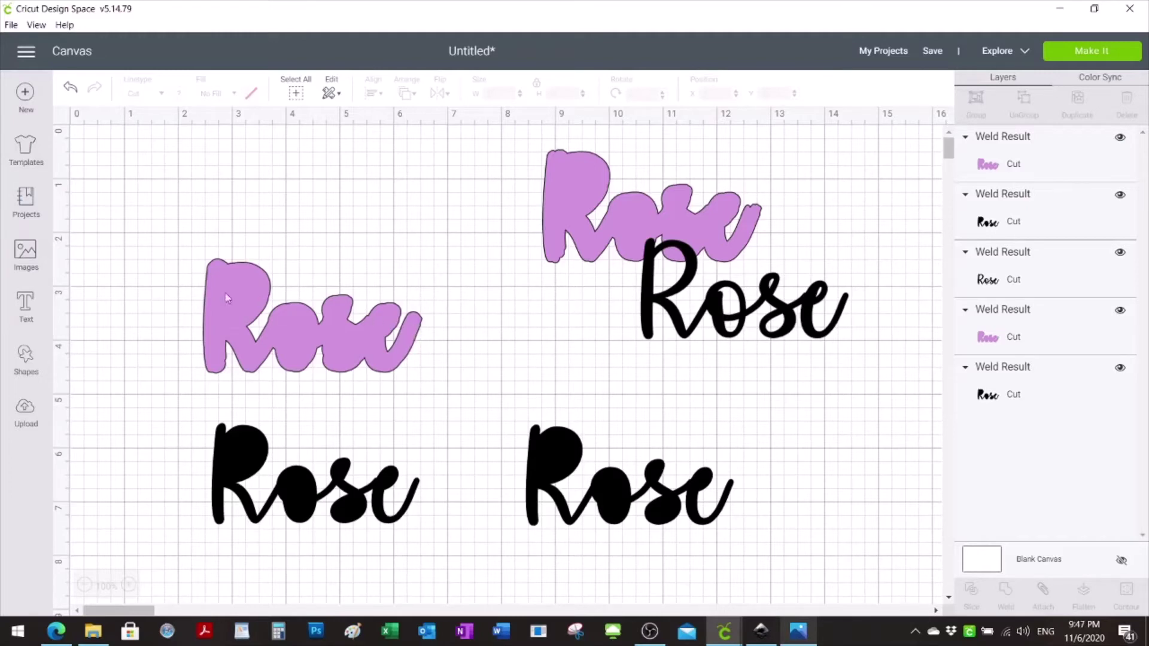
# Add a circle about 0.375 inch wide near the lower end of the "R" stem and weld it to the rounded purple backing
pyautogui.click(26, 359)
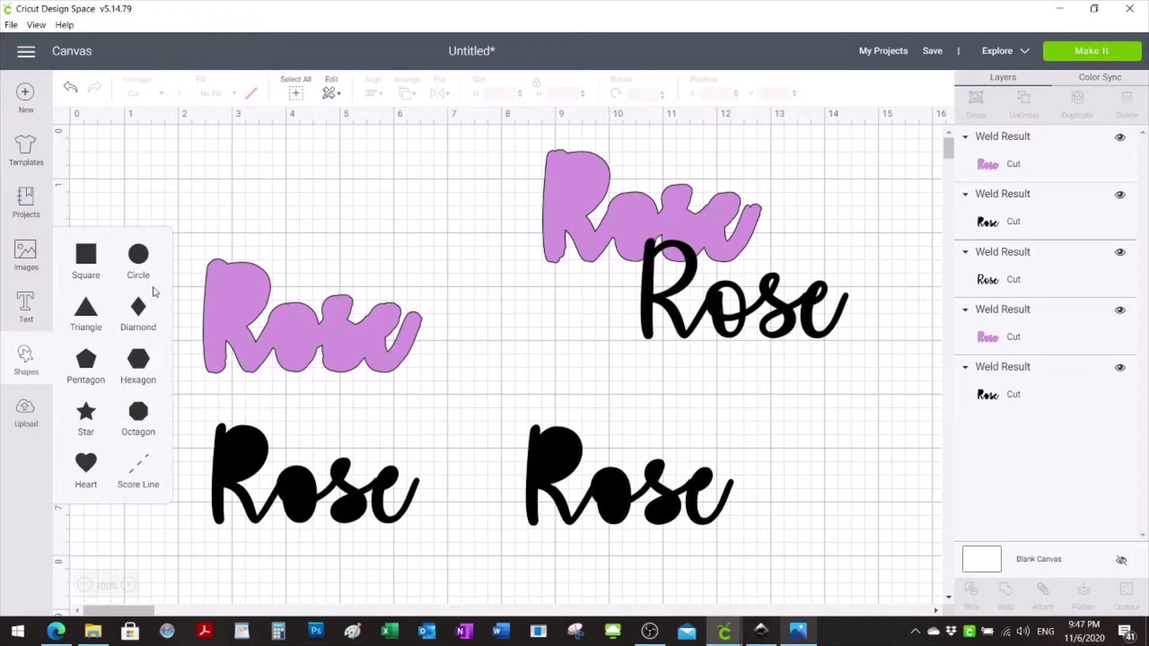
pyautogui.click(138, 261)
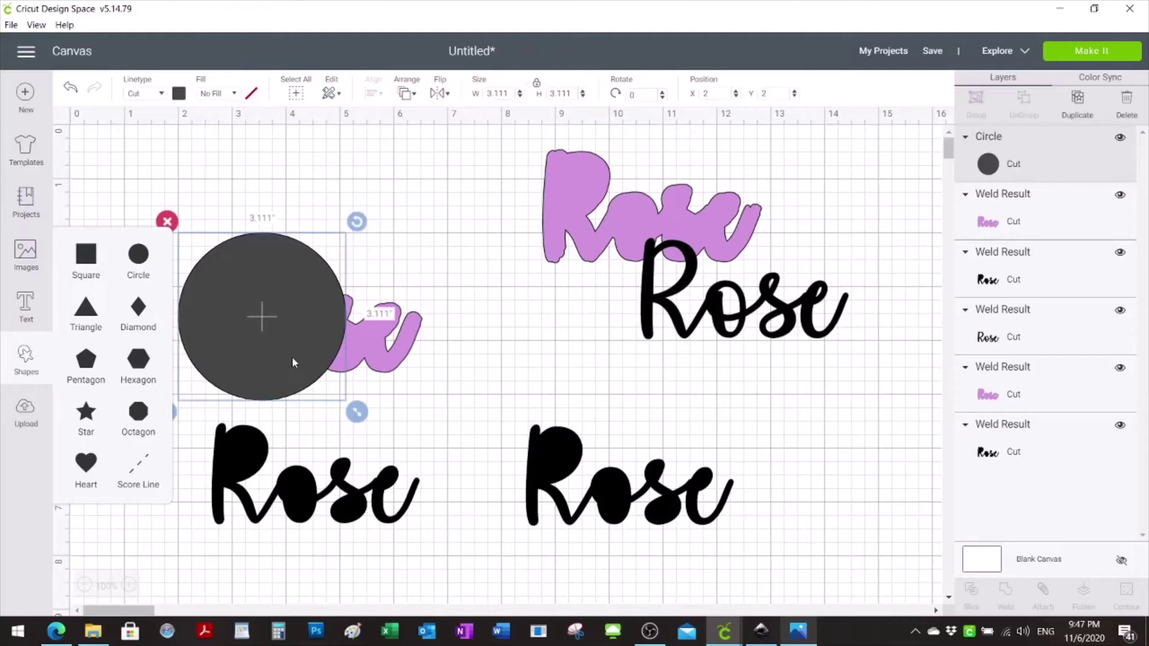
pyautogui.click(436, 420)
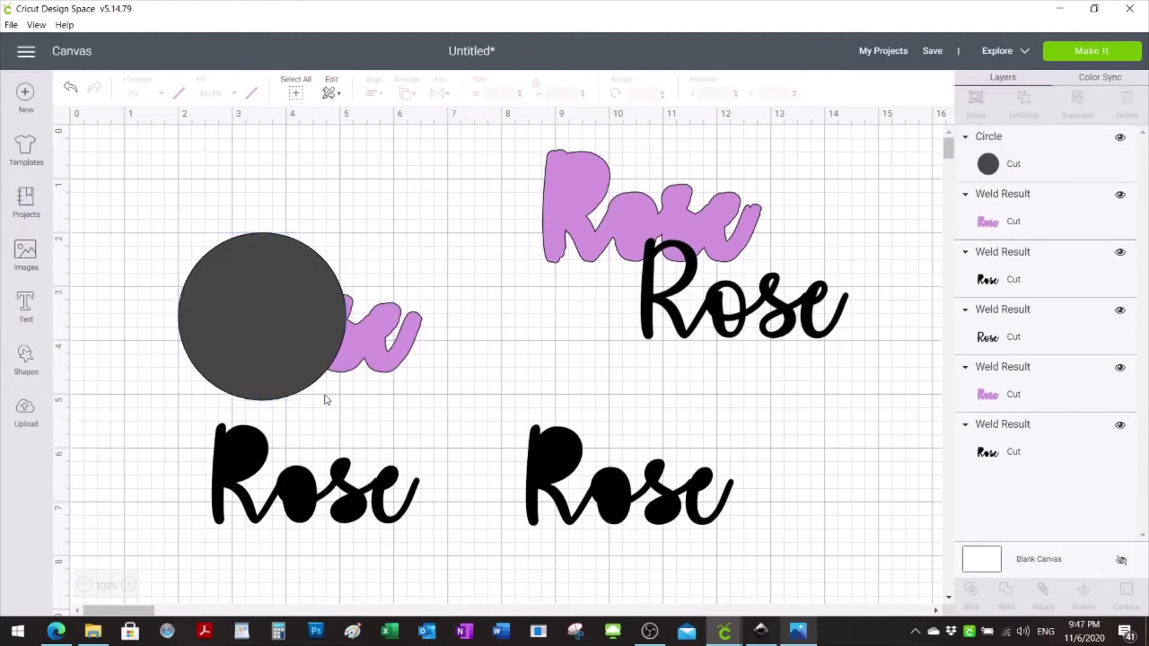
pyautogui.click(281, 354)
pyautogui.moveTo(357, 412); pyautogui.dragTo(218, 365)
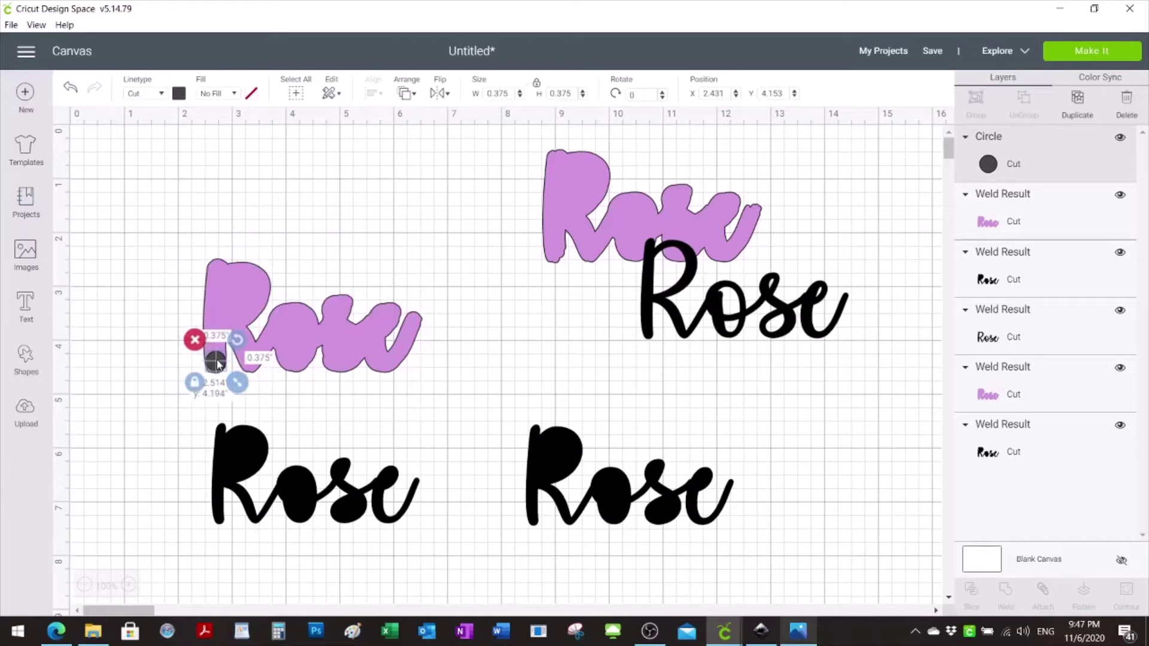
pyautogui.click(244, 397)
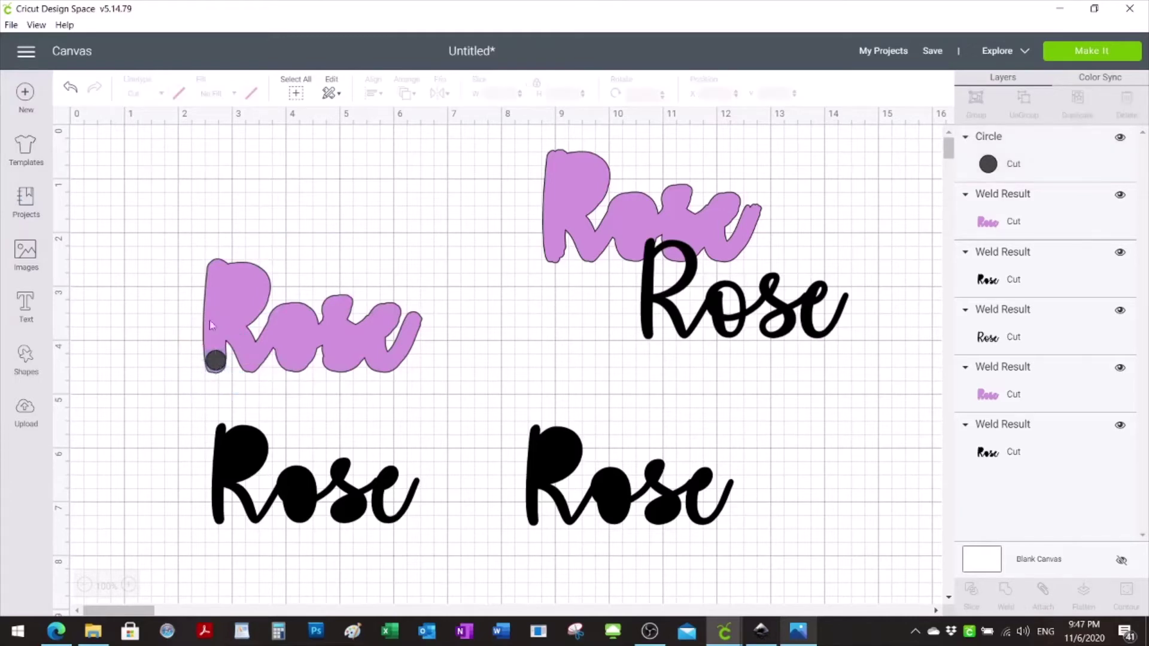
pyautogui.moveTo(174, 229); pyautogui.dragTo(470, 402)
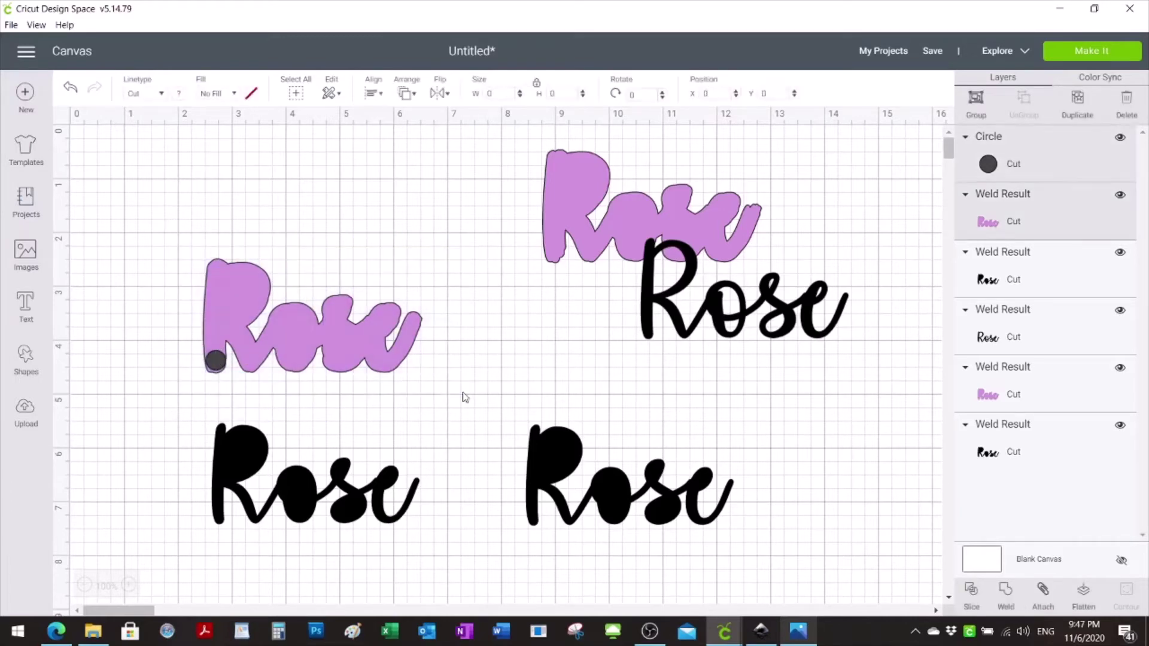
pyautogui.click(1006, 592)
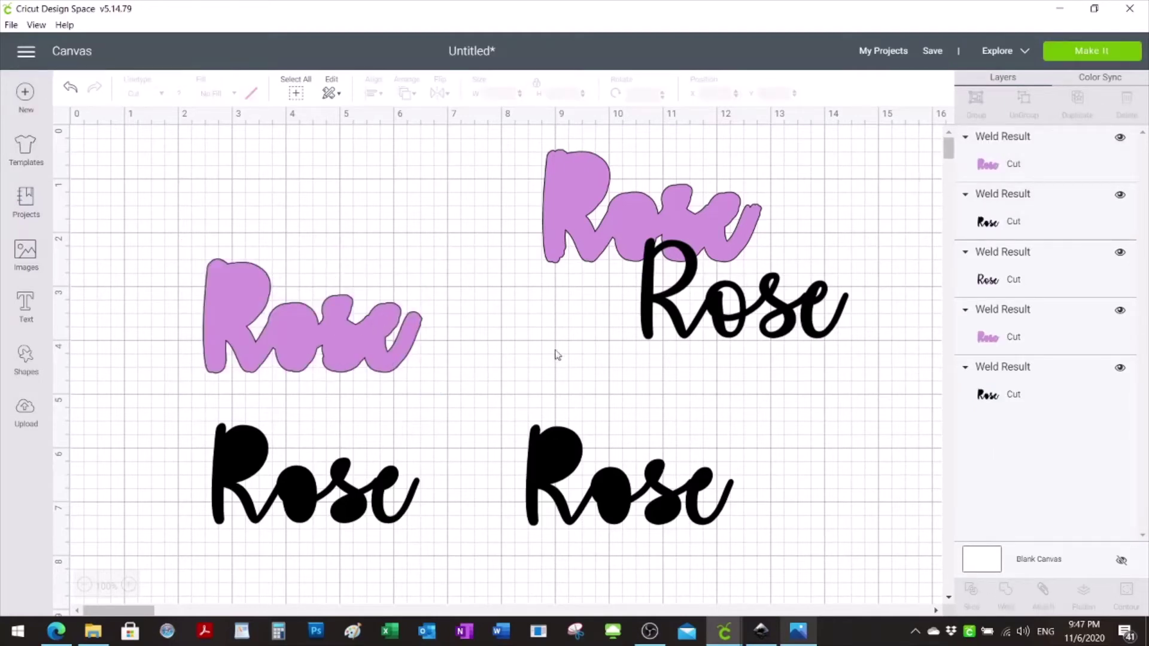
# Move the open black "Rose" over the rounded purple backing at about X 2.54, Y 2.60 and bring it to the front
pyautogui.click(699, 305)
pyautogui.moveTo(698, 305); pyautogui.dragTo(316, 353)
pyautogui.rightClick(508, 330)
pyautogui.click(543, 371)
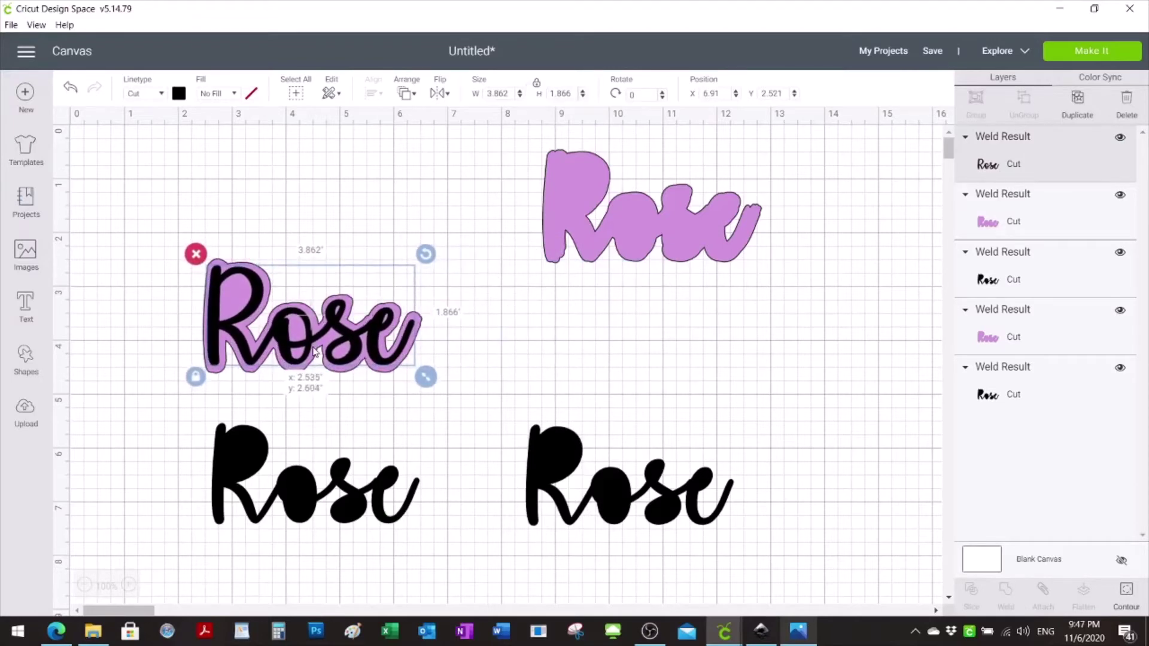
pyautogui.click(479, 368)
# Align the open black "Rose" with the rounded purple backing using Center Horizontally and Center Vertically
pyautogui.moveTo(179, 239); pyautogui.dragTo(451, 365)
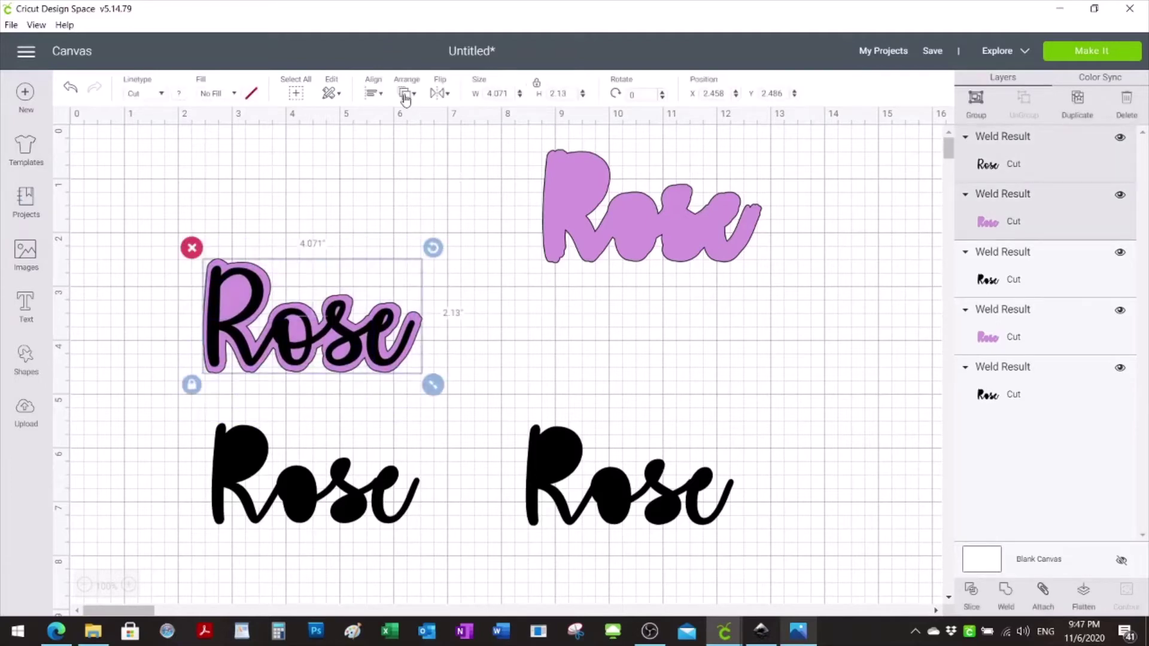
pyautogui.click(371, 95)
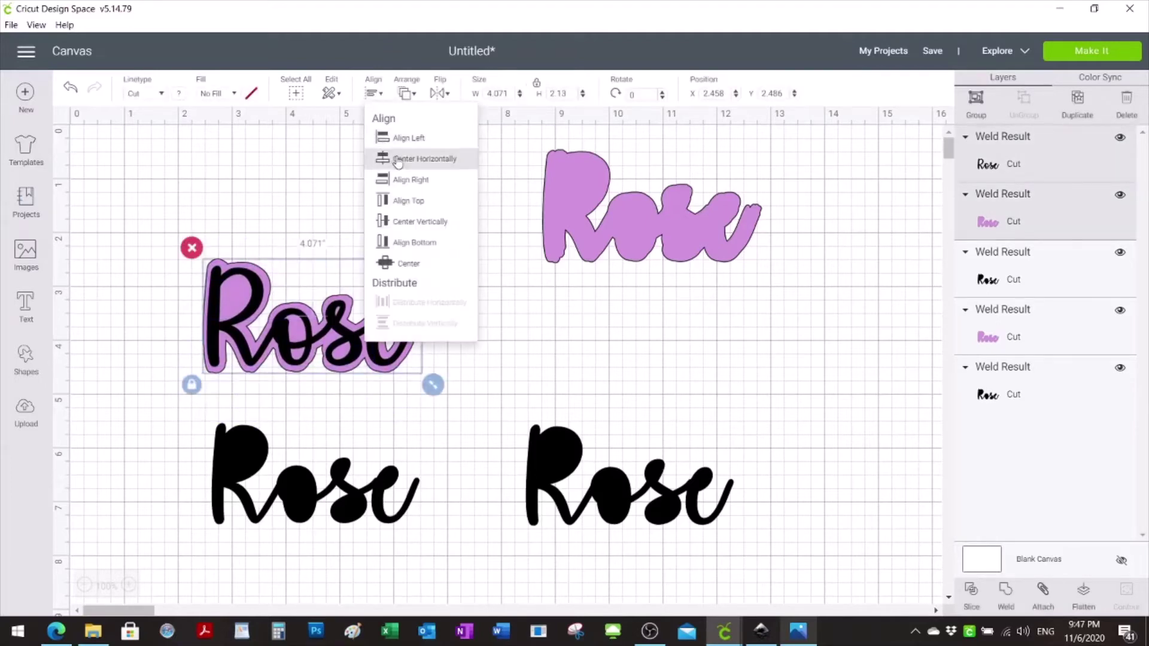
pyautogui.click(375, 99)
pyautogui.click(376, 99)
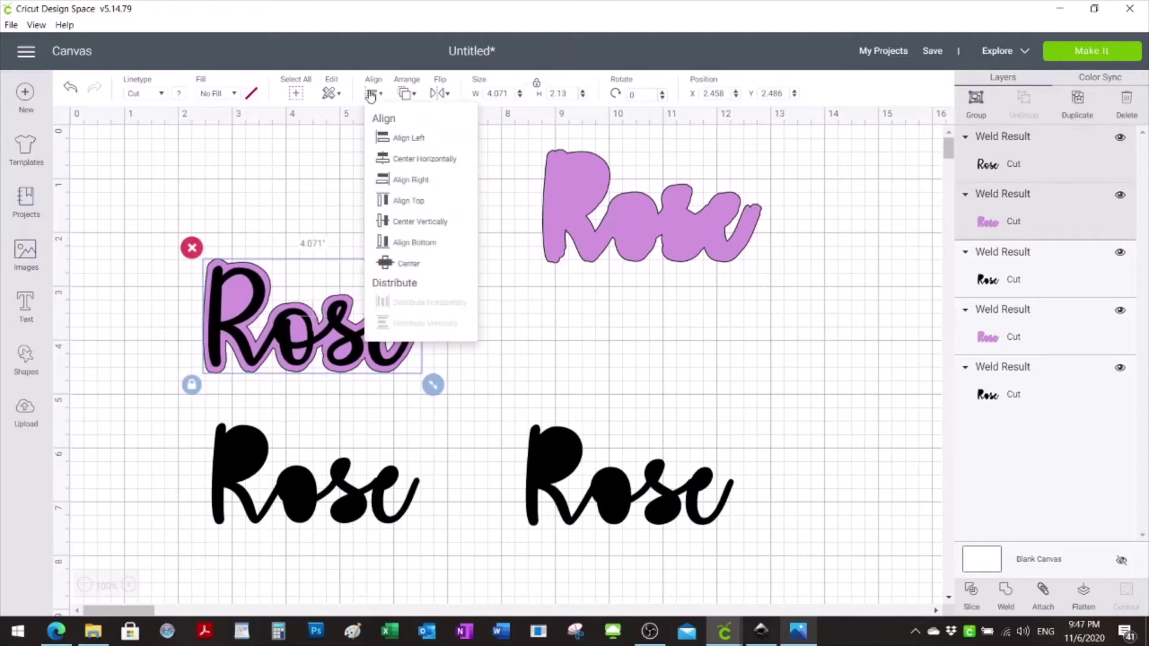
pyautogui.click(411, 217)
pyautogui.click(538, 356)
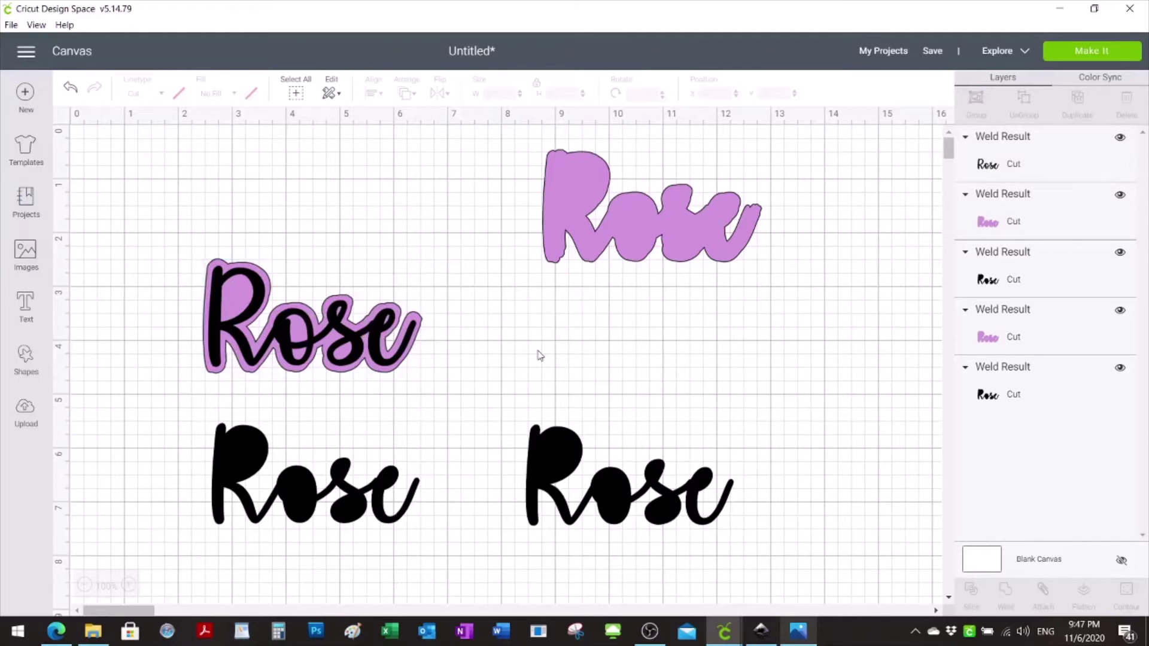
# Move the open black "Rose" off the backing to about X 8.12, Y 3.02, and delete the solid black "Rose" below the rounded purple backing
pyautogui.click(365, 351)
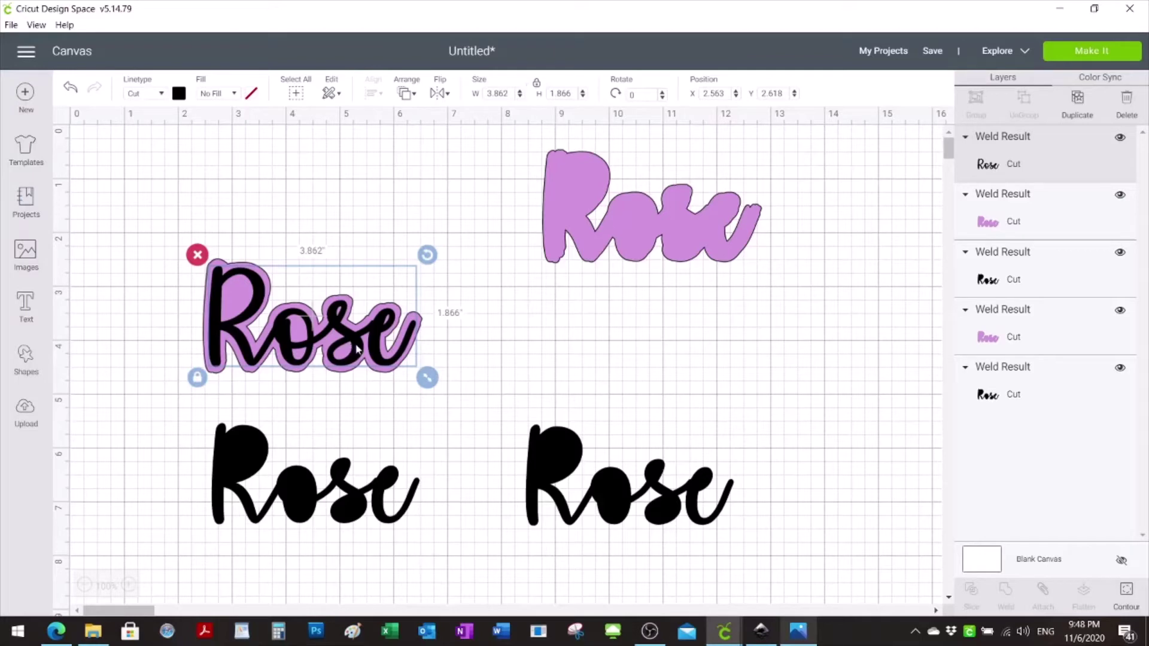
pyautogui.moveTo(357, 348); pyautogui.dragTo(658, 371)
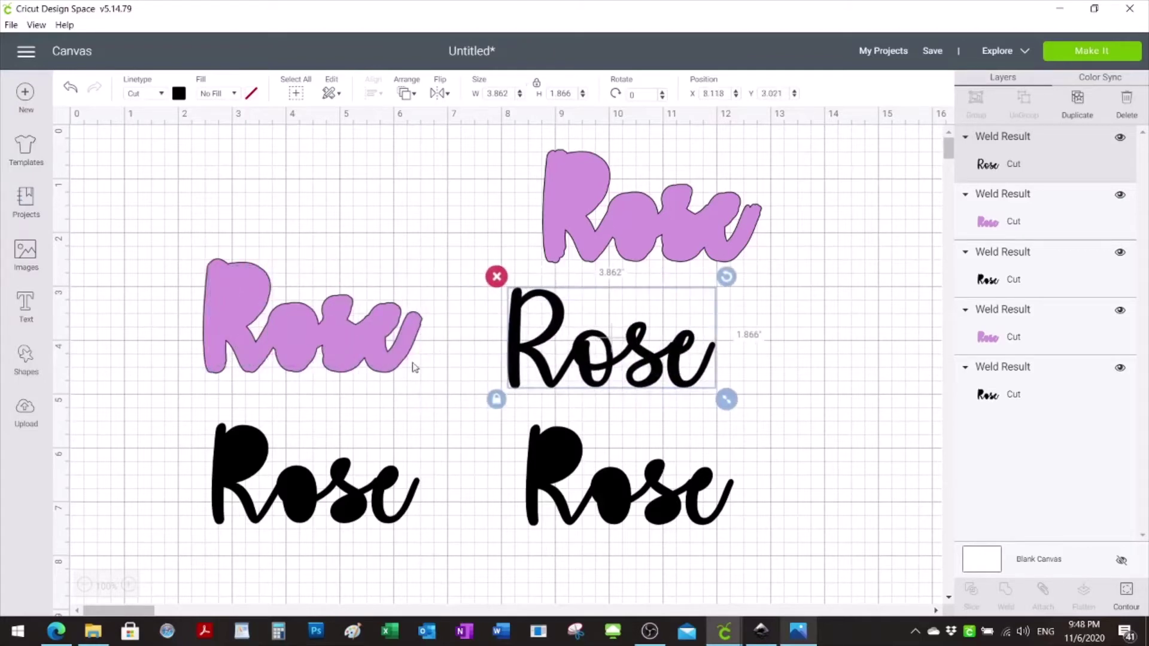
pyautogui.click(332, 339)
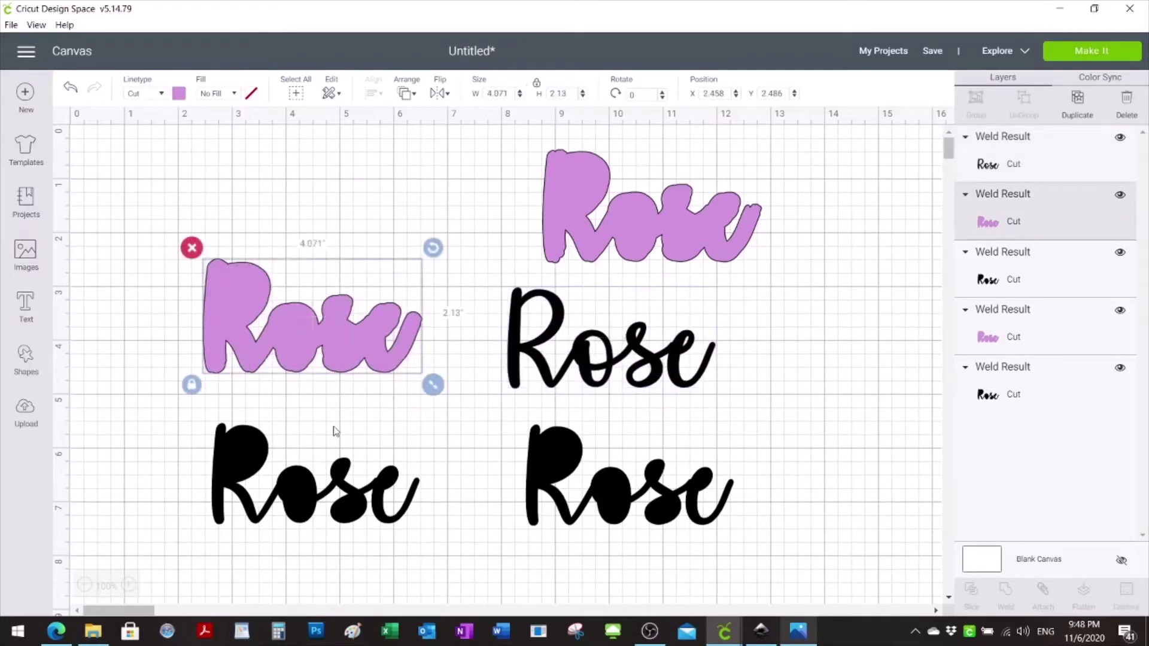
pyautogui.click(276, 504)
pyautogui.click(201, 412)
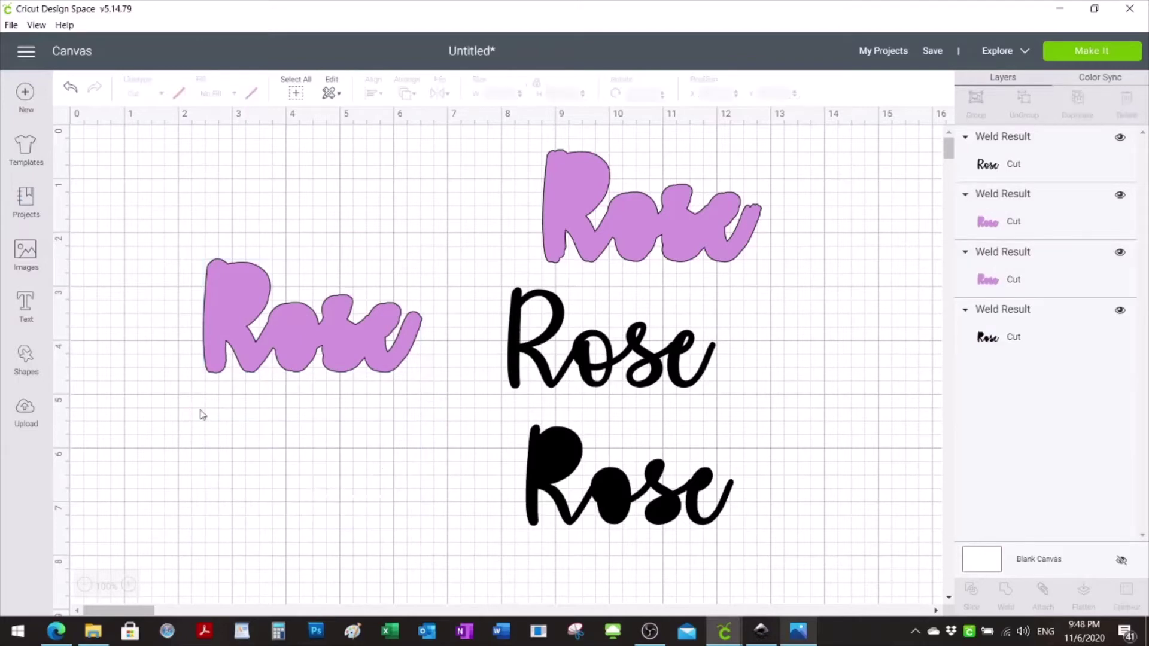
# Delete the unrounded purple backing, and move the open black "Rose" to about X 10.97, Y 1.16 and the solid one to about X 11.38, Y 5.14
pyautogui.click(639, 216)
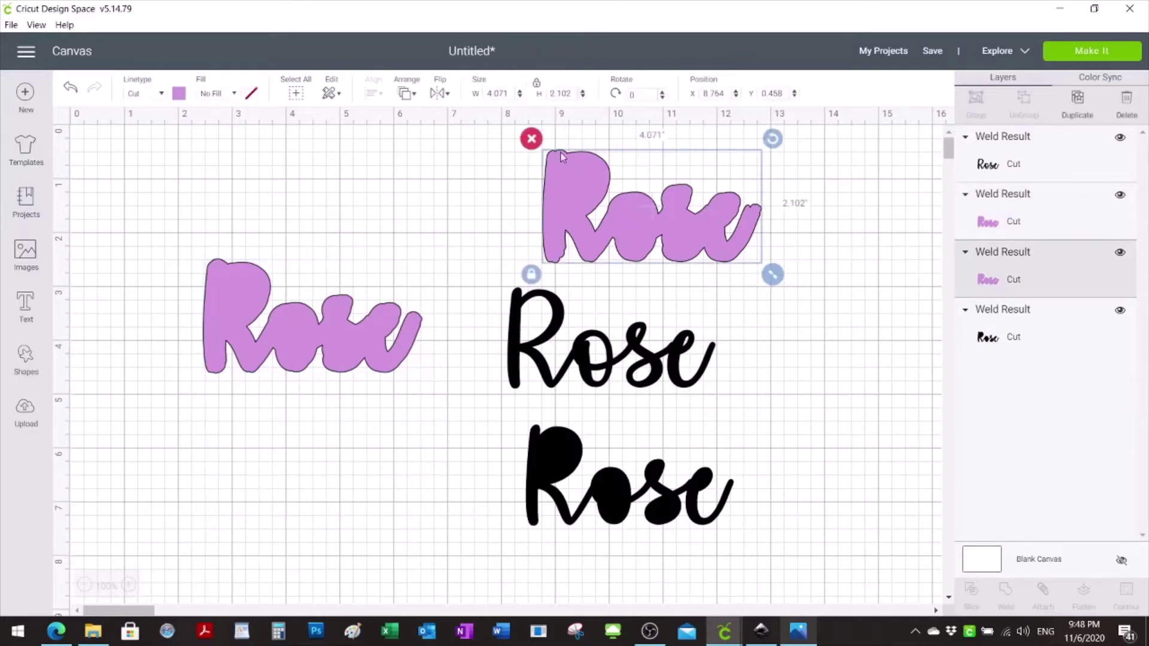
pyautogui.click(532, 138)
pyautogui.moveTo(600, 355); pyautogui.dragTo(754, 256)
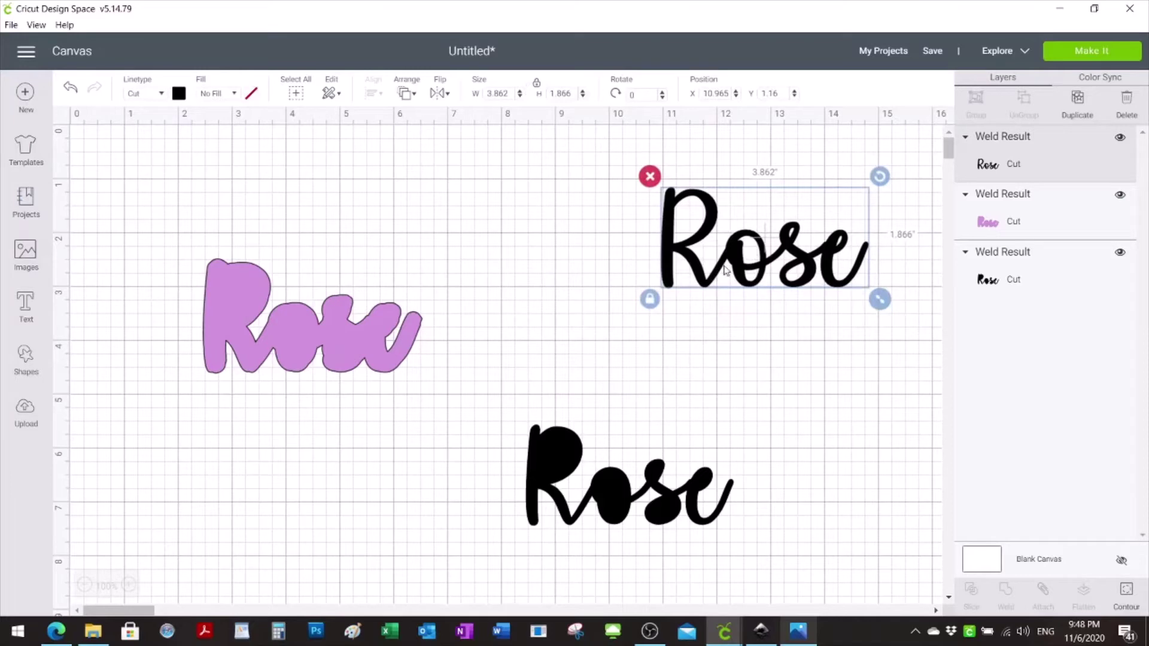
pyautogui.moveTo(608, 512); pyautogui.dragTo(766, 481)
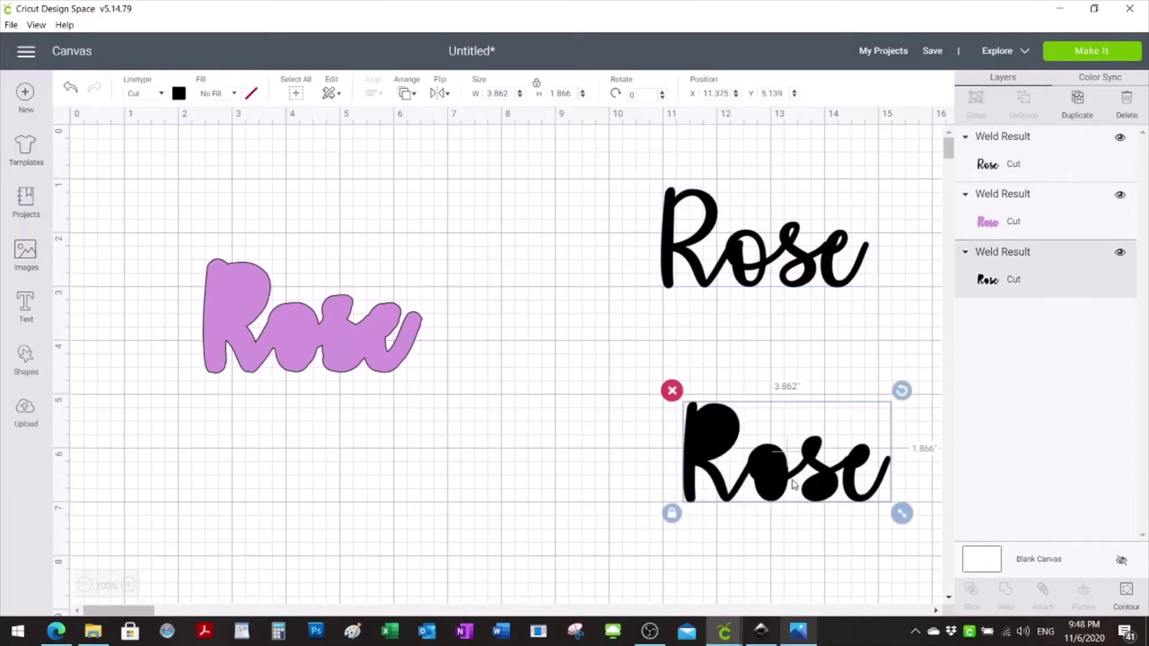
# Move the rounded purple backing to about X 2.38, Y 2.82, duplicate it, and place the copy below at about X 2.42, Y 5.53
pyautogui.moveTo(342, 346); pyautogui.dragTo(336, 370)
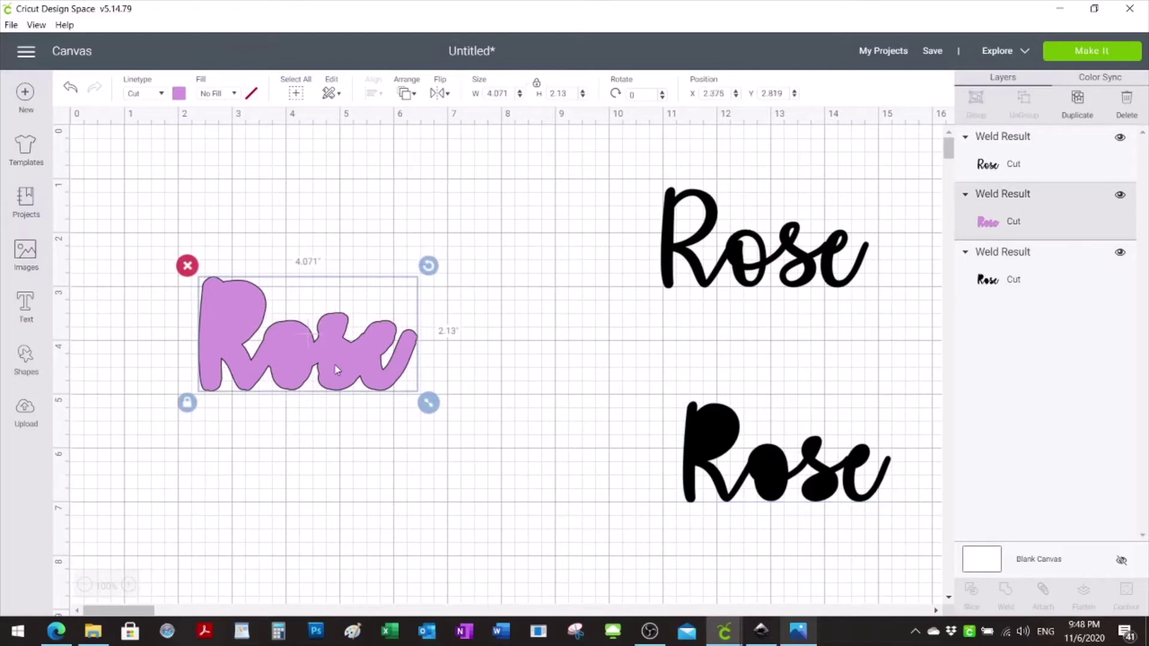
pyautogui.hotkey('ctrl', 'd')
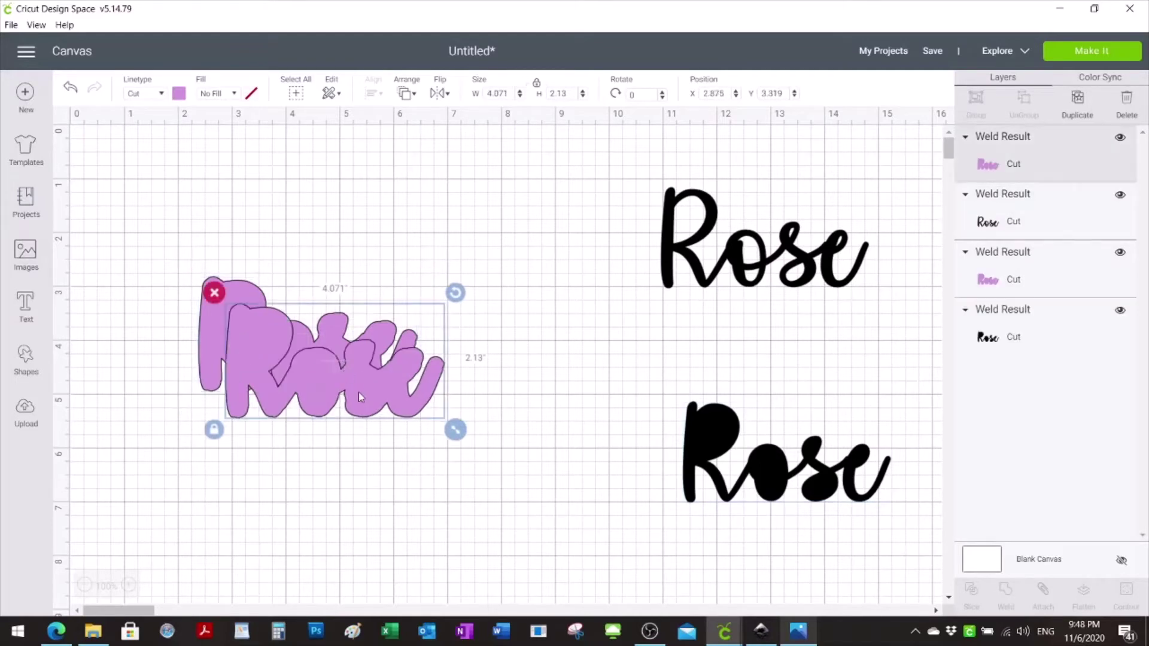
pyautogui.moveTo(358, 392); pyautogui.dragTo(386, 512)
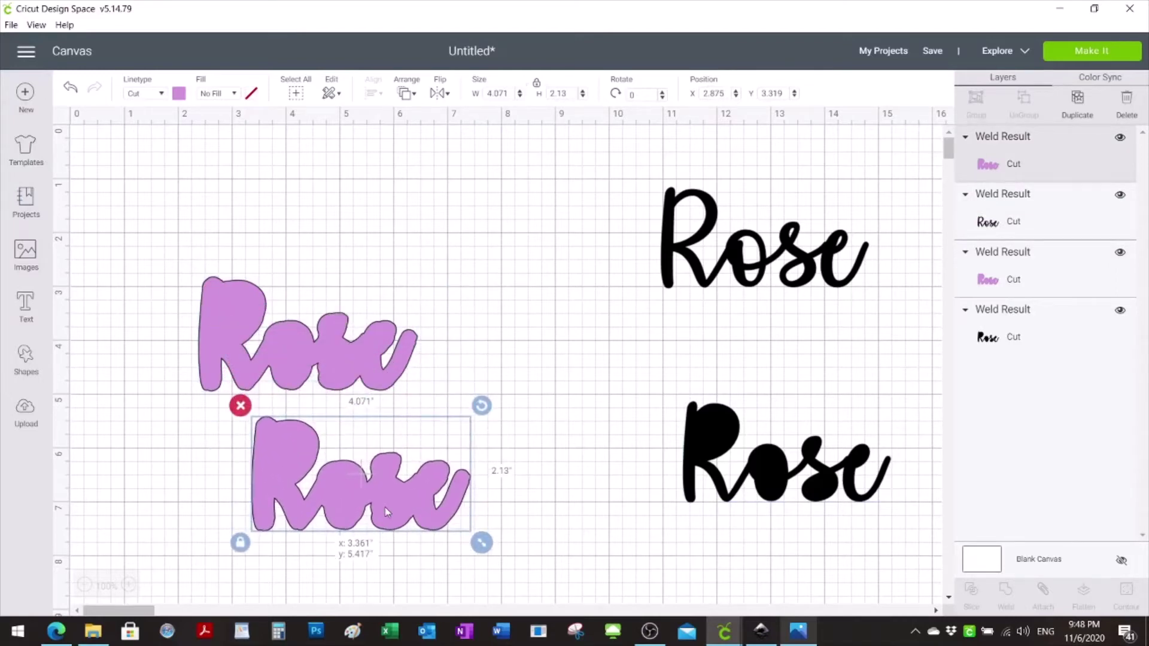
pyautogui.moveTo(386, 512); pyautogui.dragTo(386, 511)
pyautogui.click(286, 353)
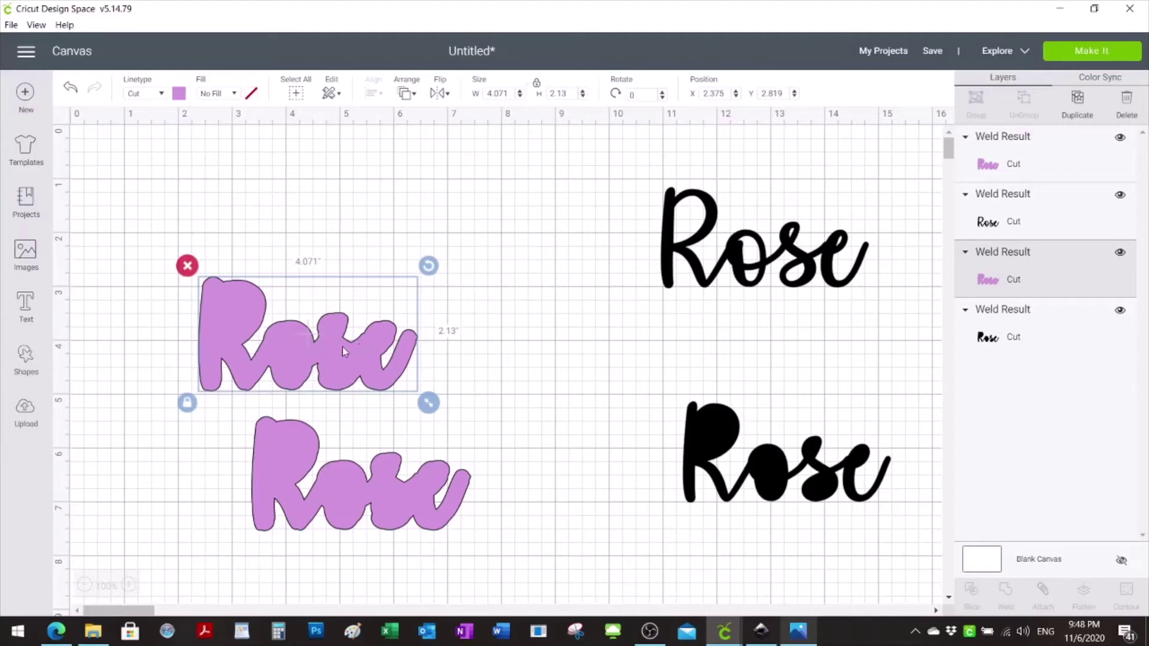
pyautogui.moveTo(349, 456); pyautogui.dragTo(299, 462)
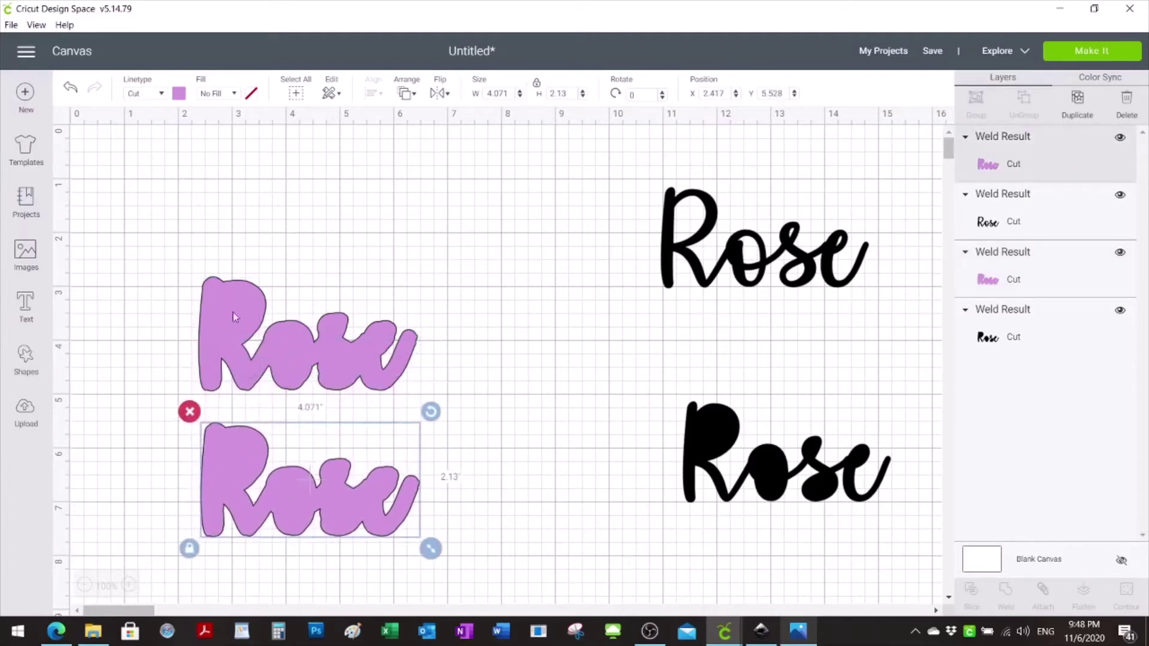
# Recolor the backing copy dark red, enlarge it to about 5.015 by 2.624 inches, and place it over the purple backing at about X 2.07, Y 2.60
pyautogui.click(179, 93)
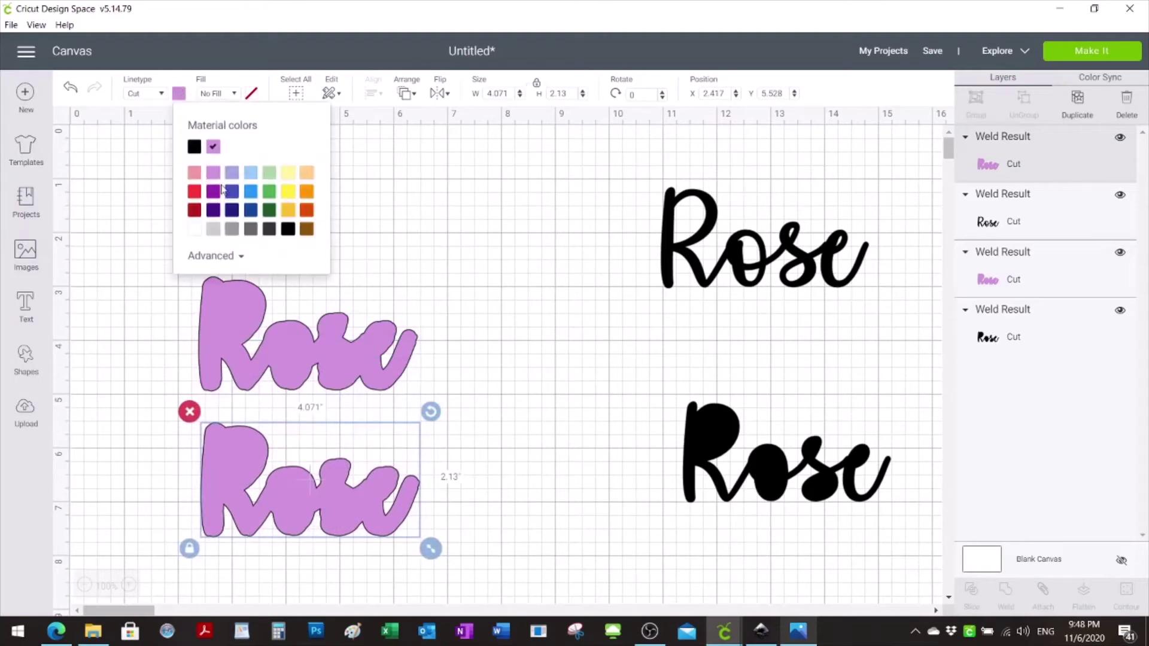
pyautogui.click(193, 210)
pyautogui.moveTo(366, 522); pyautogui.dragTo(353, 364)
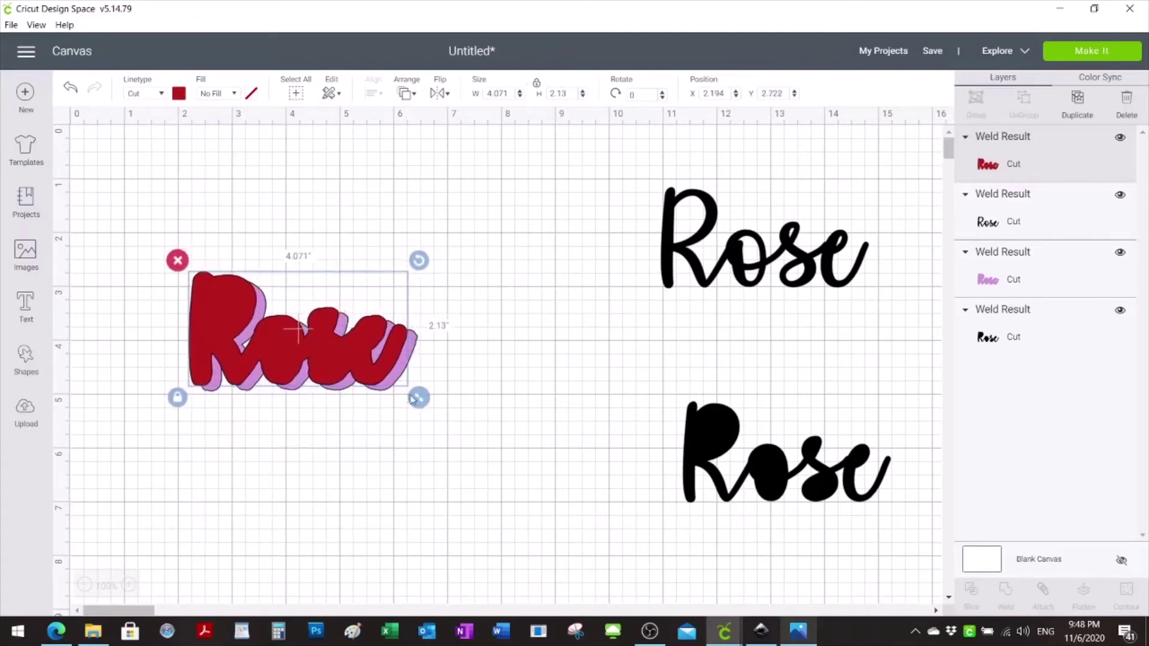
pyautogui.moveTo(418, 397); pyautogui.dragTo(470, 432)
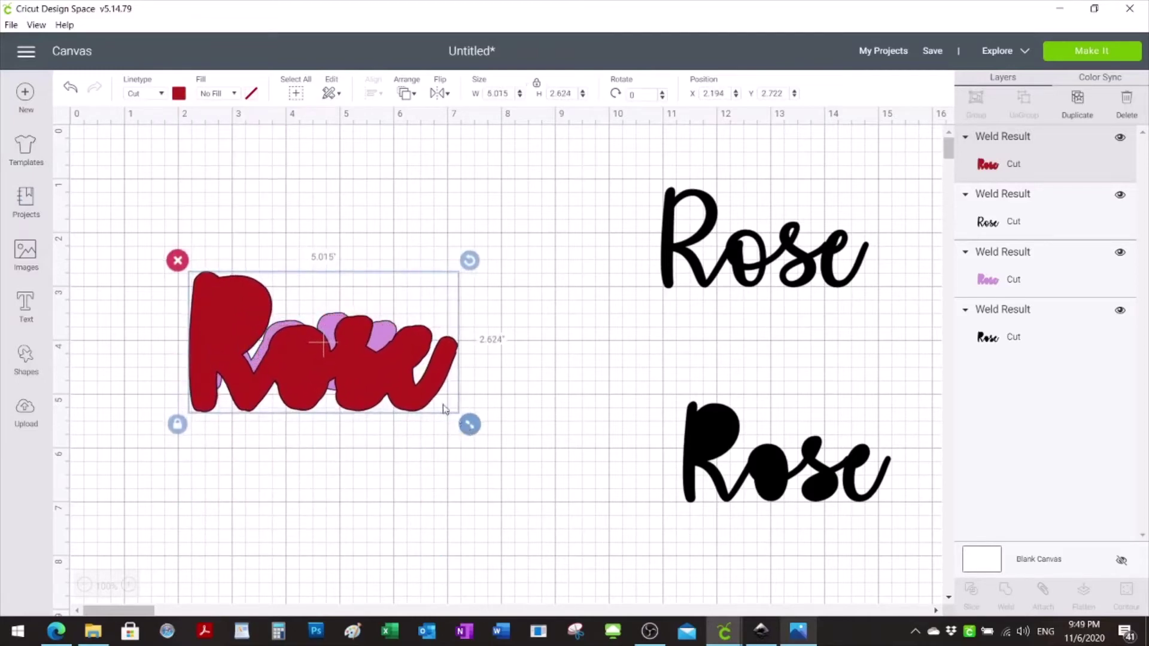
pyautogui.moveTo(408, 377)
pyautogui.mouseDown()
pyautogui.moveTo(390, 362)
pyautogui.moveTo(403, 376)
pyautogui.mouseUp()
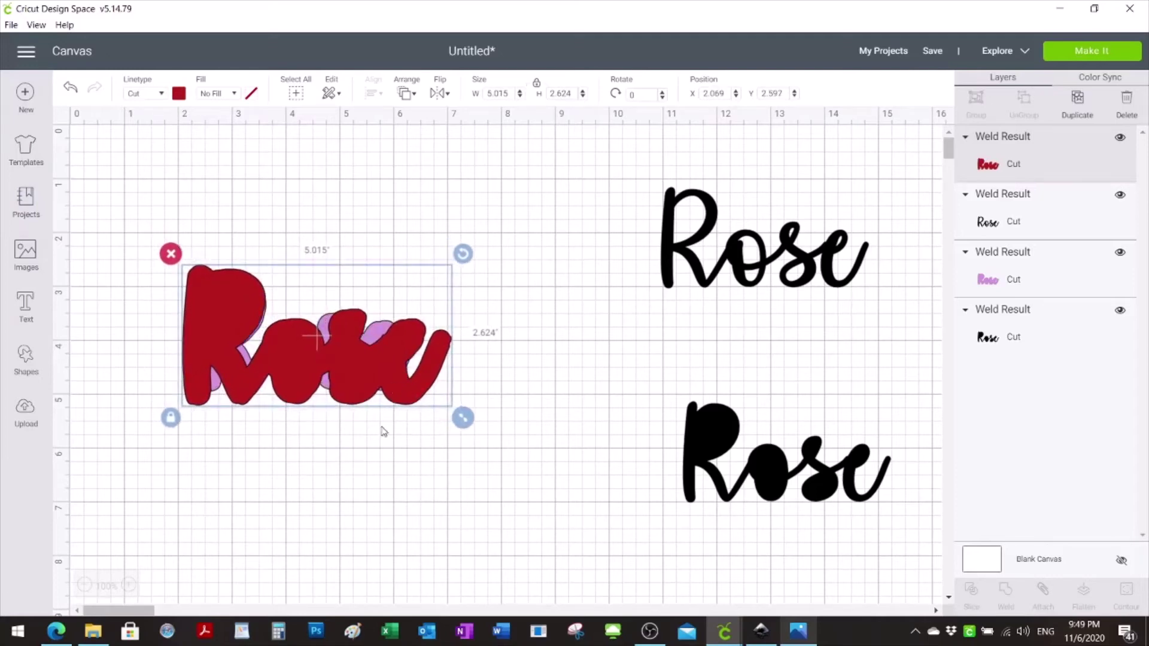
# Send the enlarged red "Rose" to the back and adjust the purple backing on top of it to about X 2.31, Y 2.86
pyautogui.rightClick(345, 370)
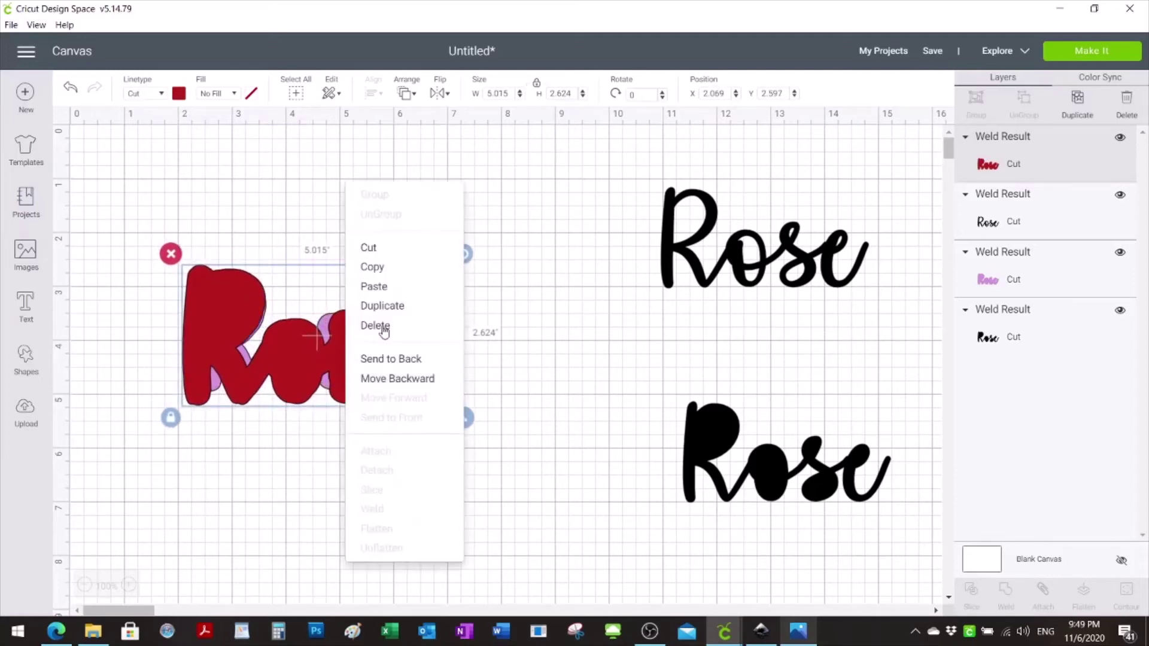
pyautogui.click(404, 359)
pyautogui.moveTo(368, 368); pyautogui.dragTo(364, 370)
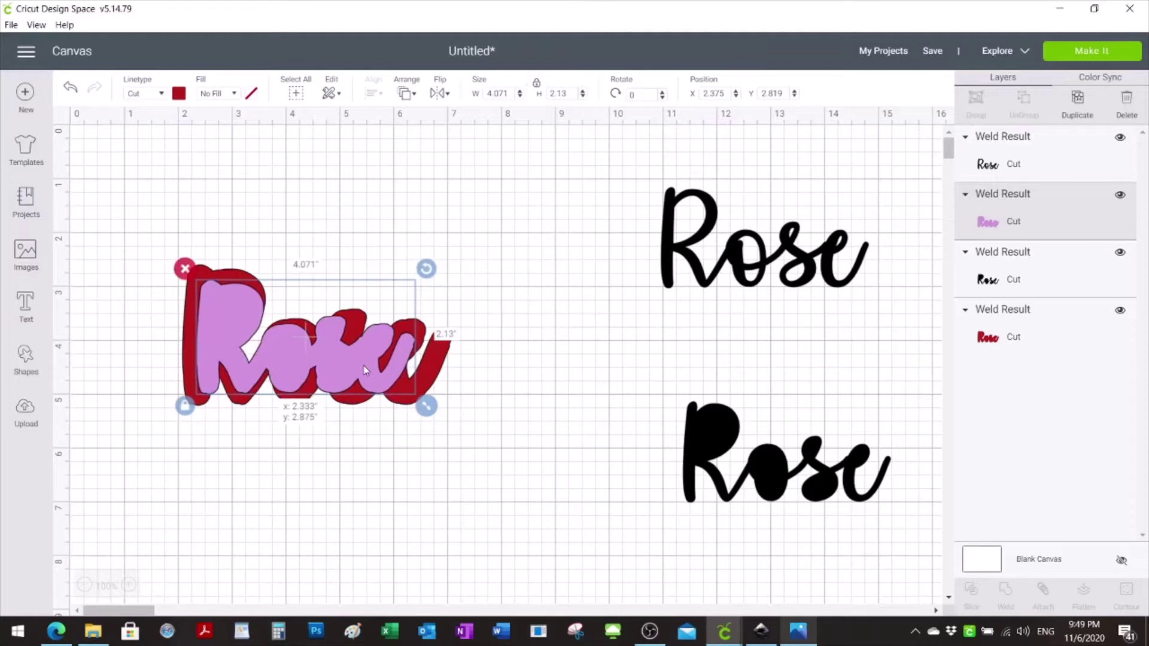
pyautogui.moveTo(365, 370); pyautogui.dragTo(363, 365)
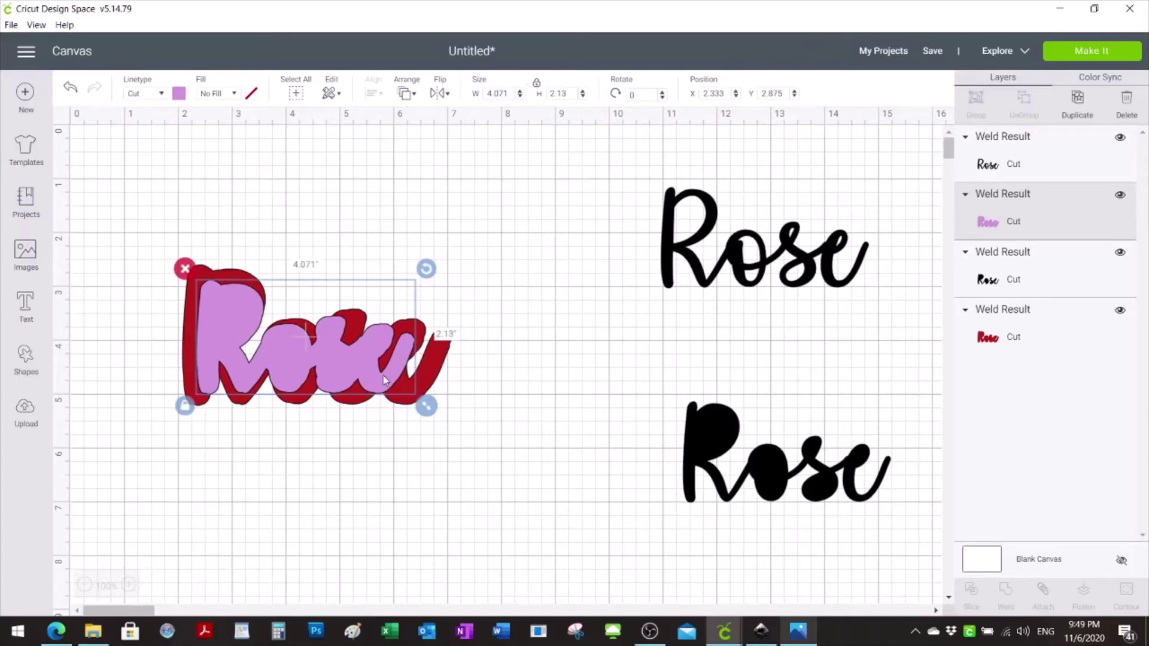
pyautogui.moveTo(344, 371); pyautogui.dragTo(342, 365)
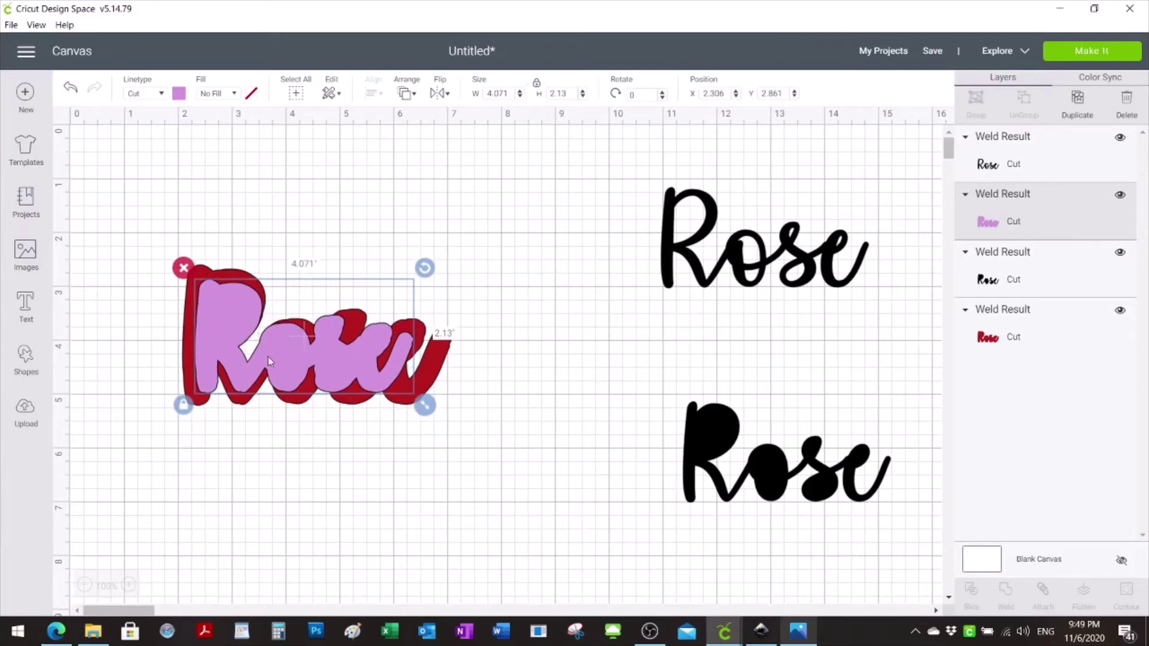
# Separate the stacked layers, moving the red "Rose" to about X 9.60, Y 2.47 and the purple backing to about X 2.36, Y 3.18
pyautogui.moveTo(268, 357); pyautogui.dragTo(282, 523)
pyautogui.click(300, 356)
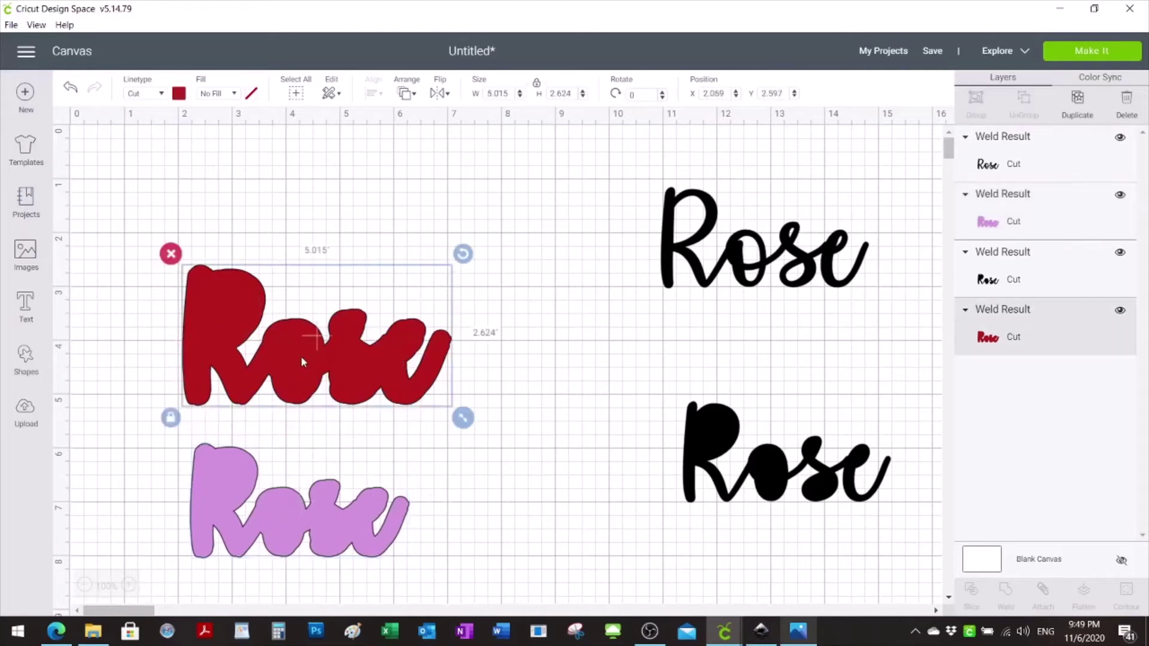
pyautogui.moveTo(300, 357); pyautogui.dragTo(706, 350)
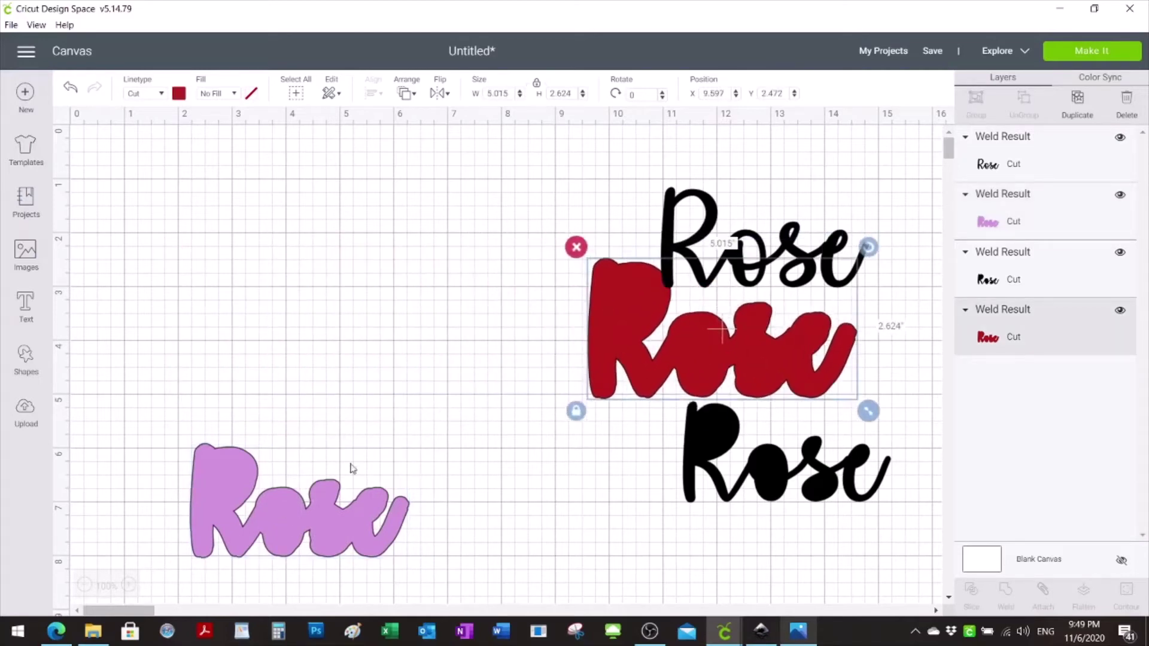
pyautogui.moveTo(302, 522); pyautogui.dragTo(310, 376)
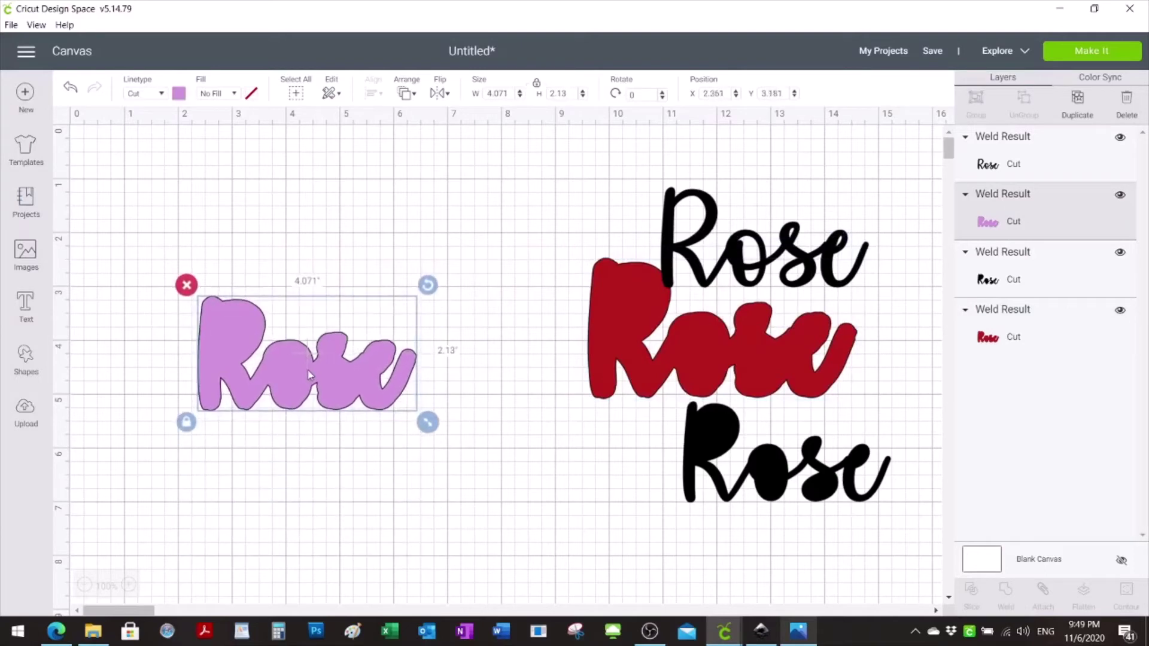
# Duplicate the purple backing, recolor the copy dark purple, and overlap it up and left of the original at about X 2.17, Y 2.97
pyautogui.hotkey('ctrl', 'd')
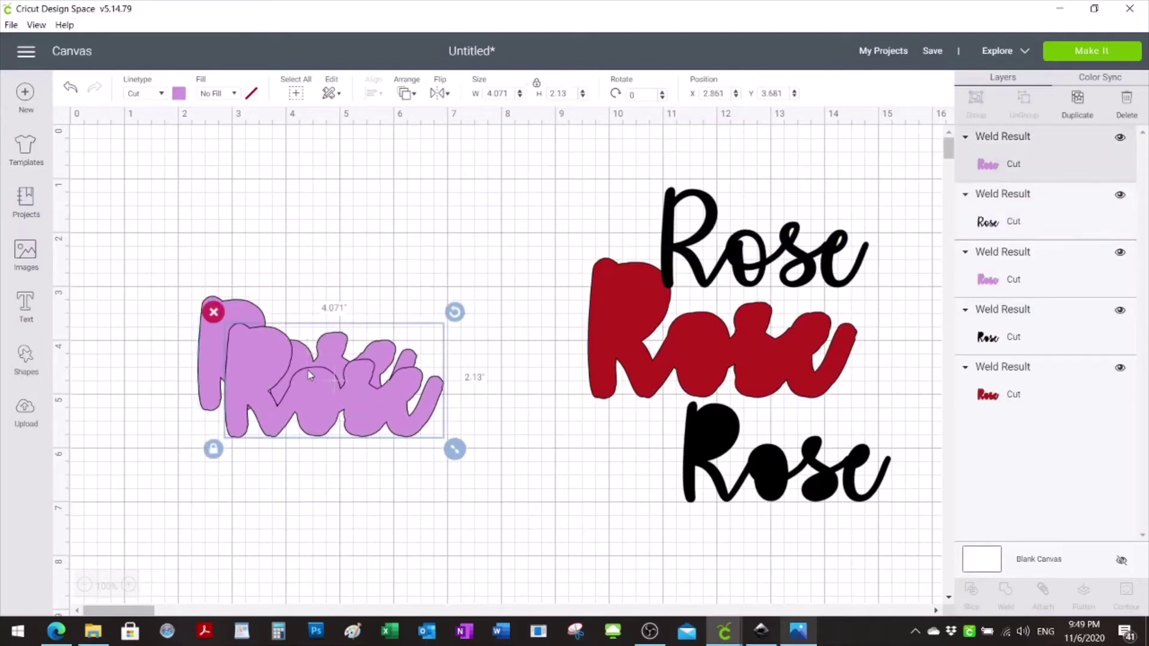
pyautogui.moveTo(347, 397); pyautogui.dragTo(333, 451)
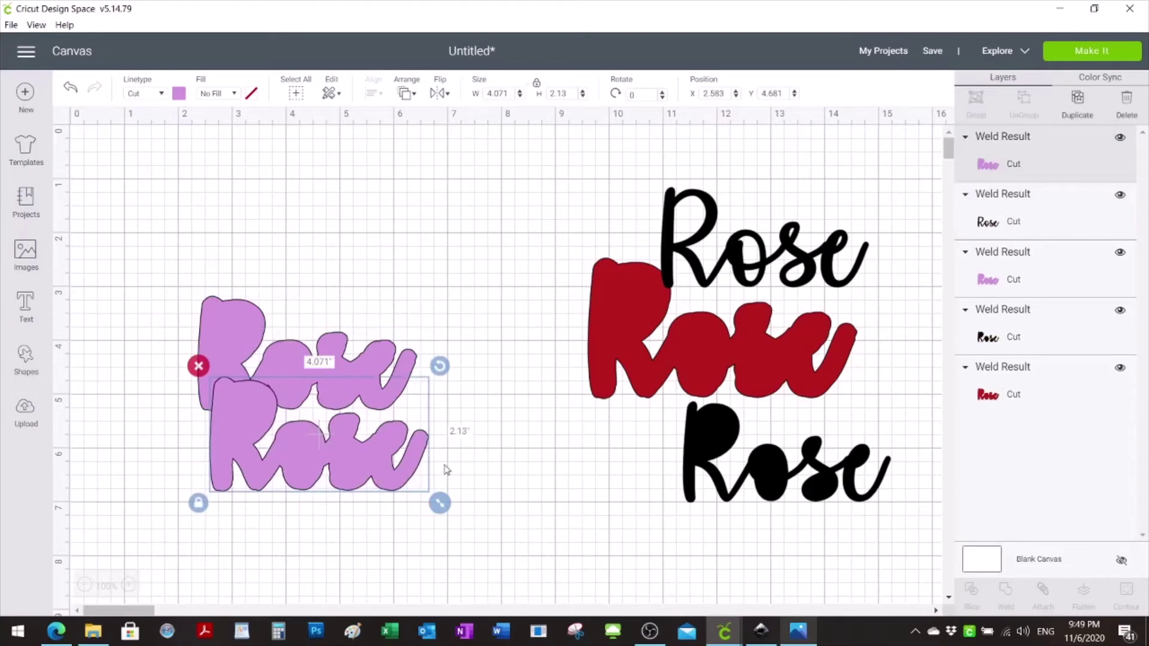
pyautogui.moveTo(375, 463); pyautogui.dragTo(374, 475)
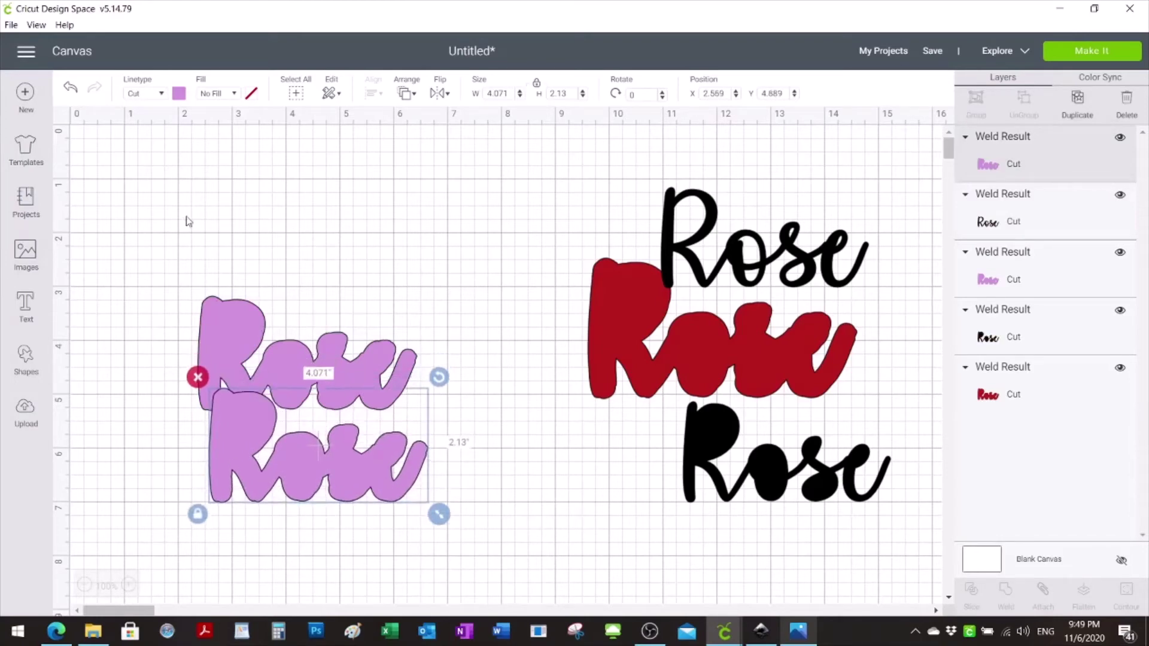
pyautogui.click(179, 93)
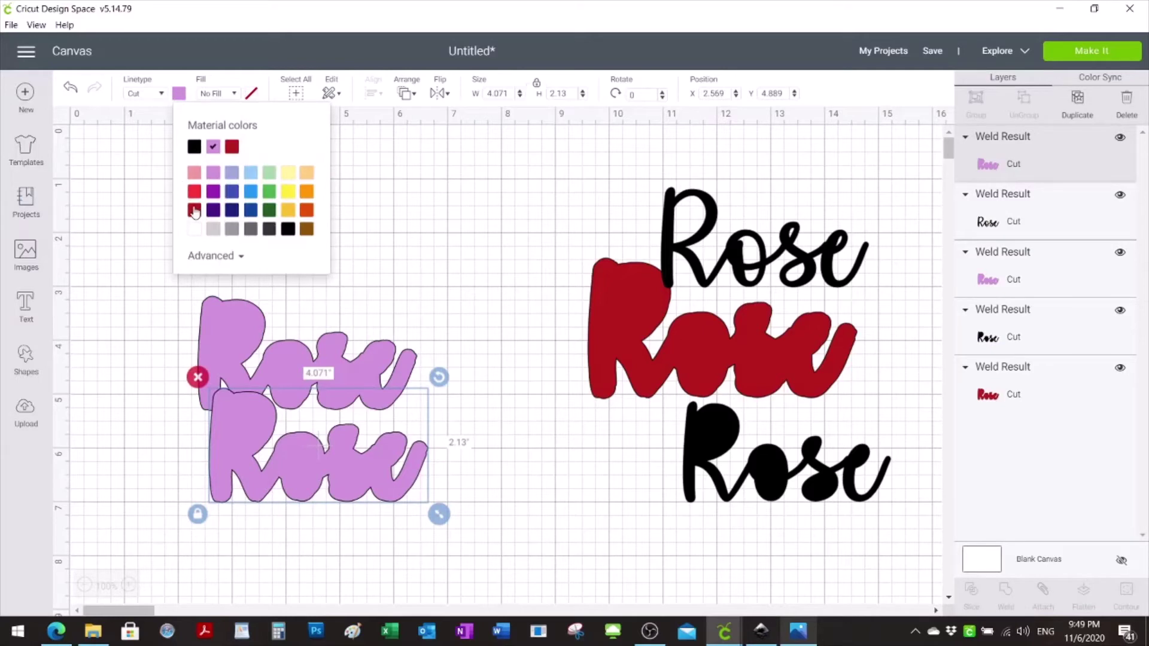
pyautogui.click(214, 212)
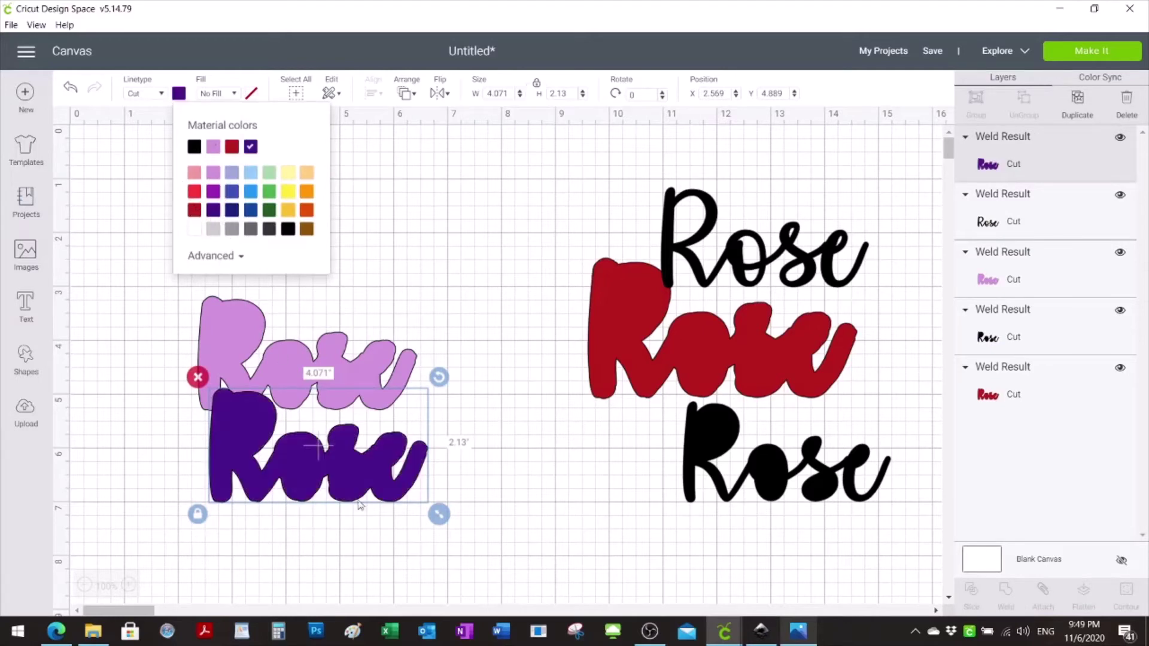
pyautogui.moveTo(360, 476); pyautogui.dragTo(338, 369)
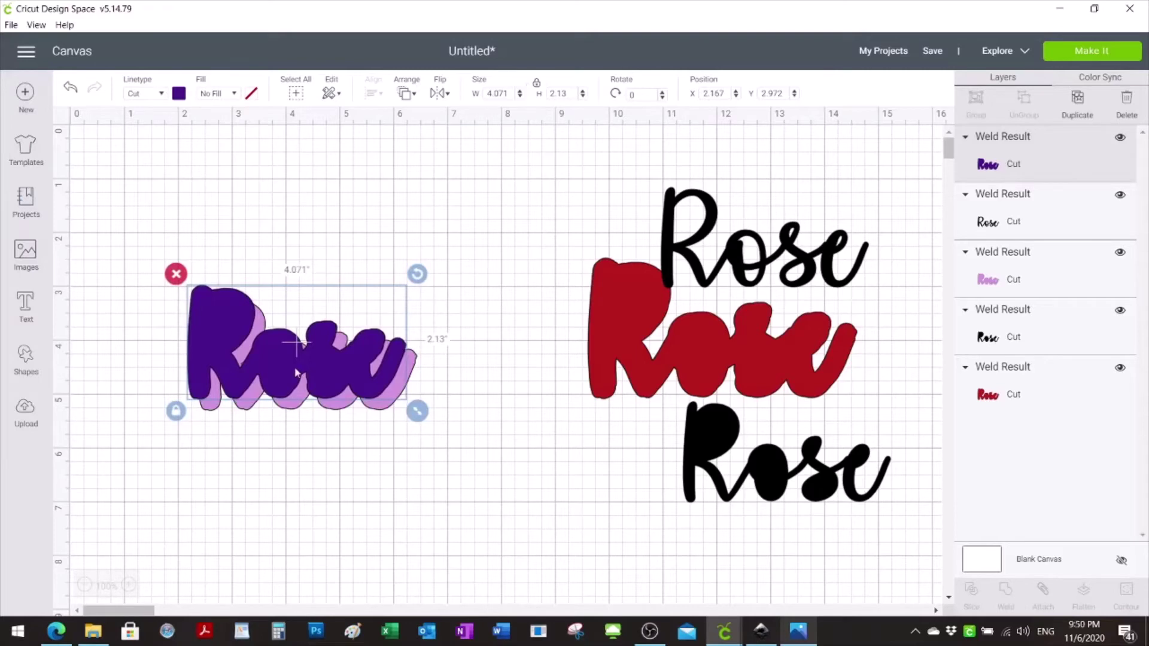
# Copy the dark purple "Rose" and paste duplicates, offsetting them slightly over the upper edge of the light purple backing to about X 2.33, Y 2.89
pyautogui.rightClick(231, 322)
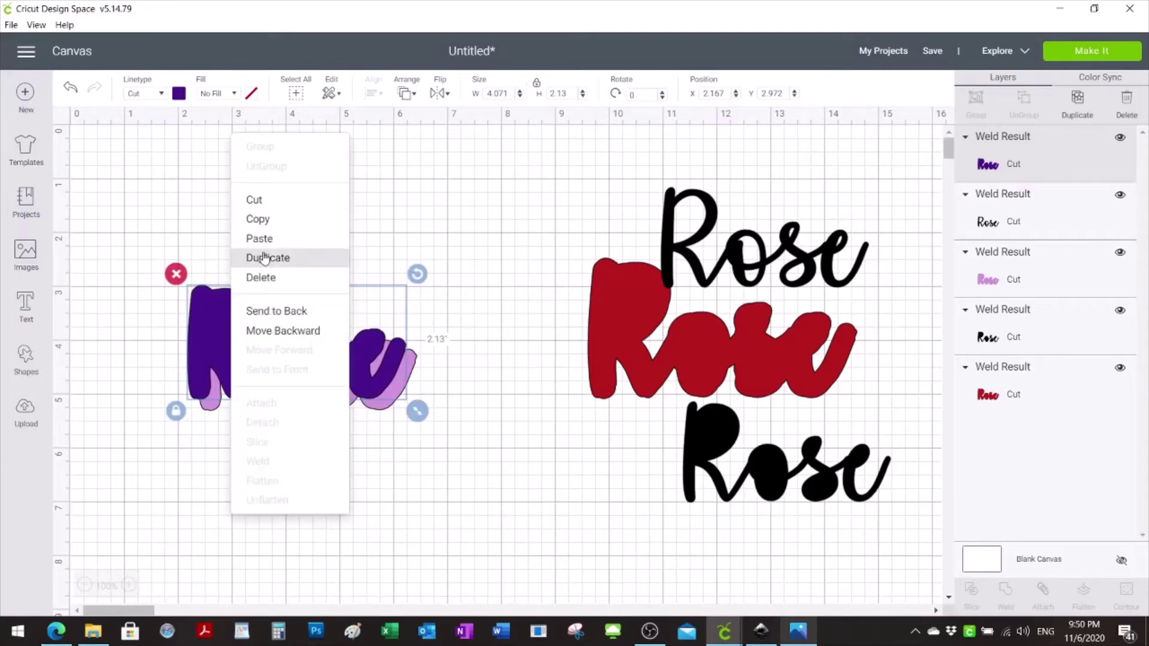
pyautogui.click(258, 219)
pyautogui.hotkey('ctrl', 'v')
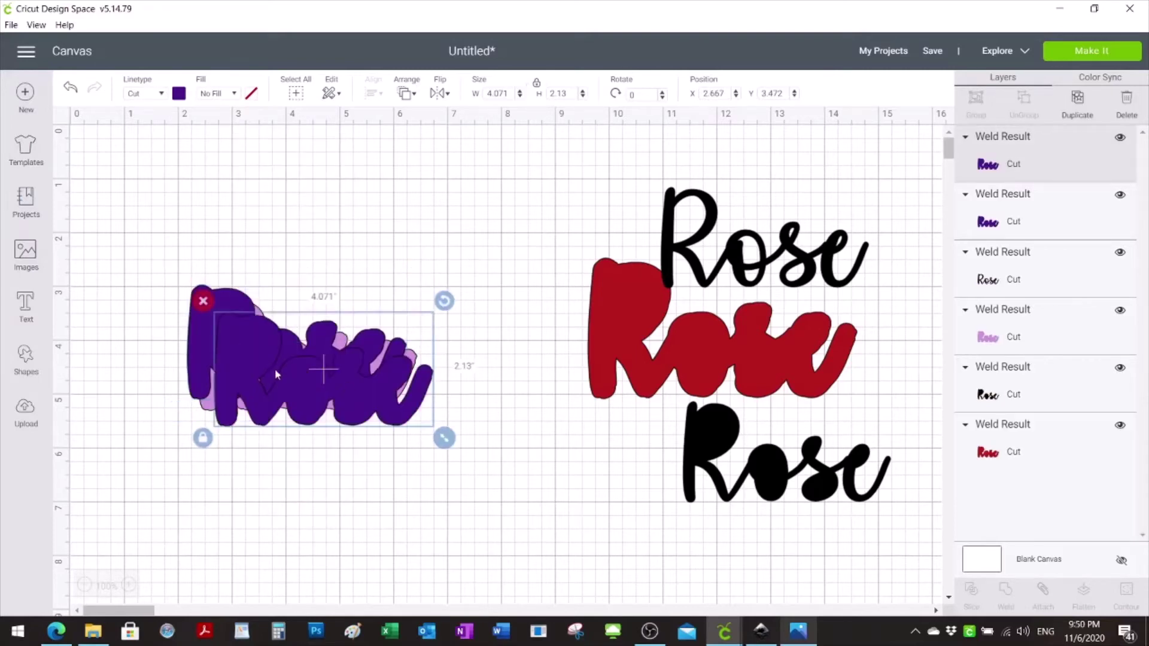
pyautogui.moveTo(283, 386); pyautogui.dragTo(287, 357)
pyautogui.hotkey('ctrl', 'v')
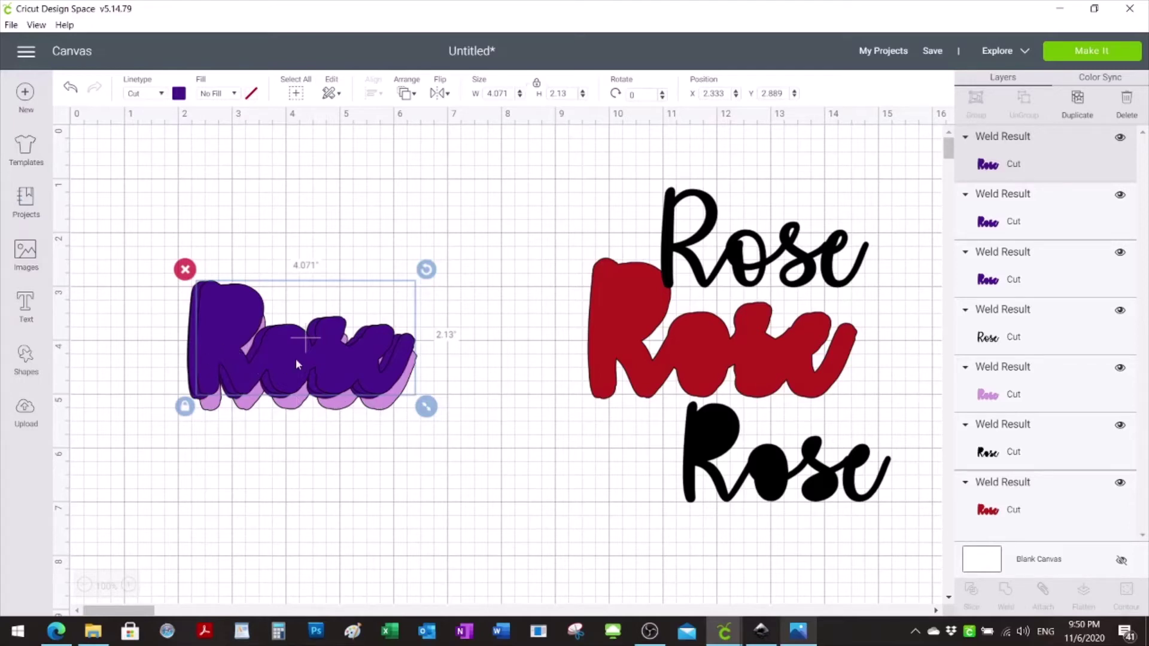
# Add more dark purple "Rose" copies offset around the light purple backing, including at about X 2.42, Y 2.88 and X 2.14, Y 3.43
pyautogui.hotkey('ctrl', 'd')
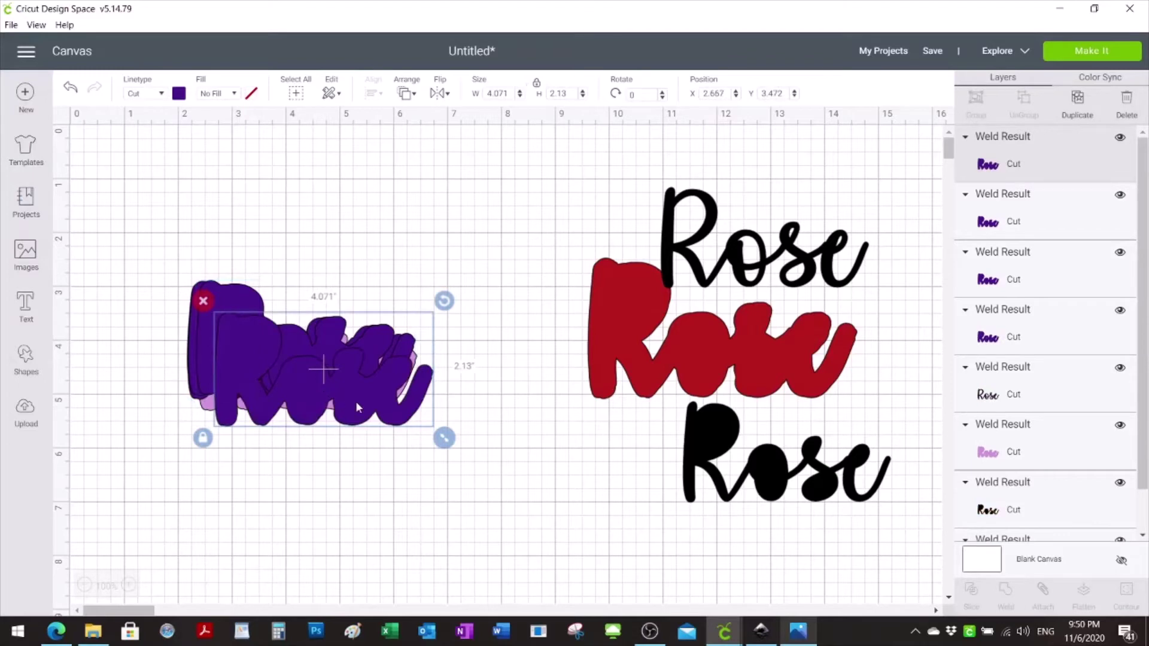
pyautogui.moveTo(355, 401); pyautogui.dragTo(342, 368)
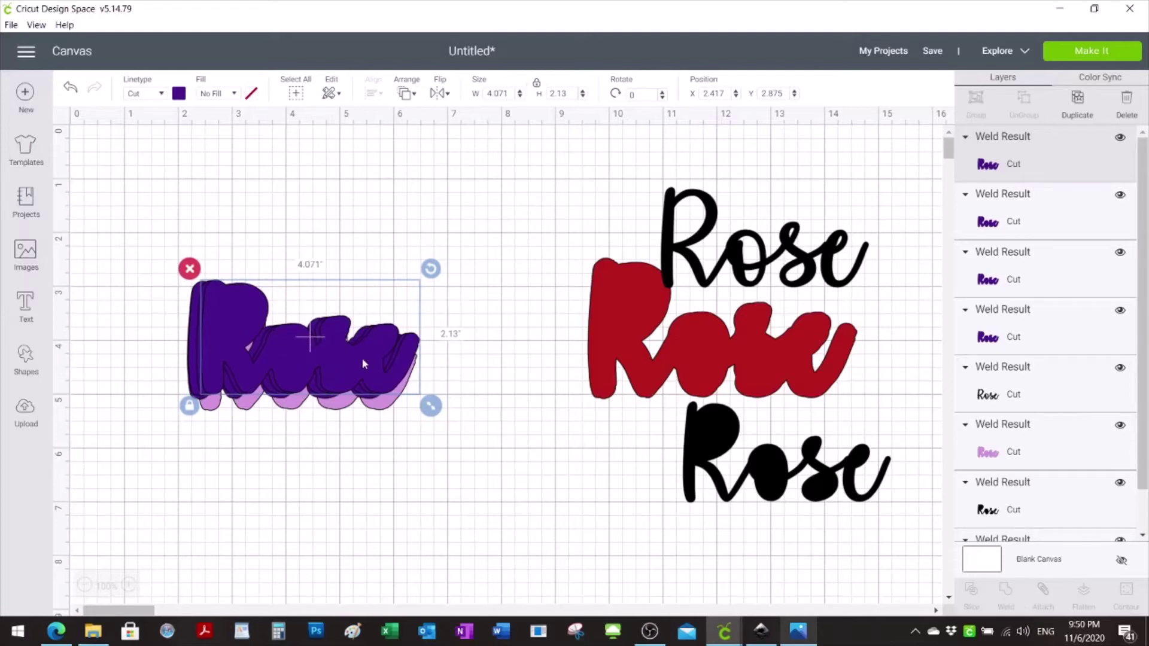
pyautogui.moveTo(362, 362); pyautogui.dragTo(346, 401)
pyautogui.hotkey('ctrl', 'z')
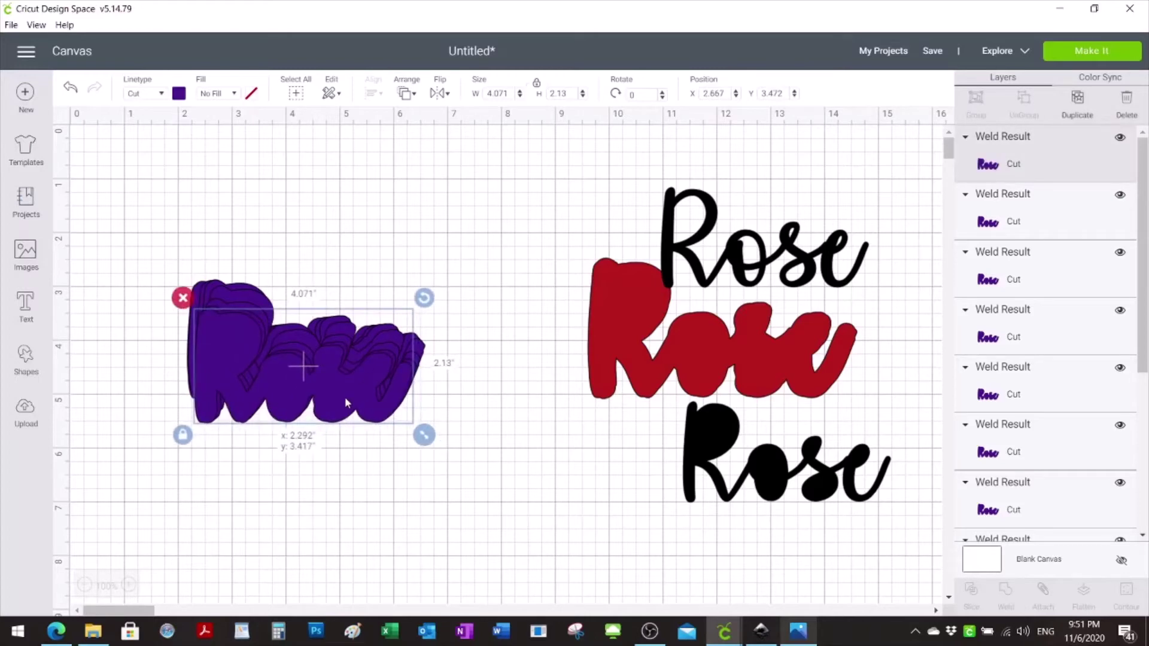
pyautogui.moveTo(345, 397); pyautogui.dragTo(317, 401)
pyautogui.hotkey('ctrl', 'v')
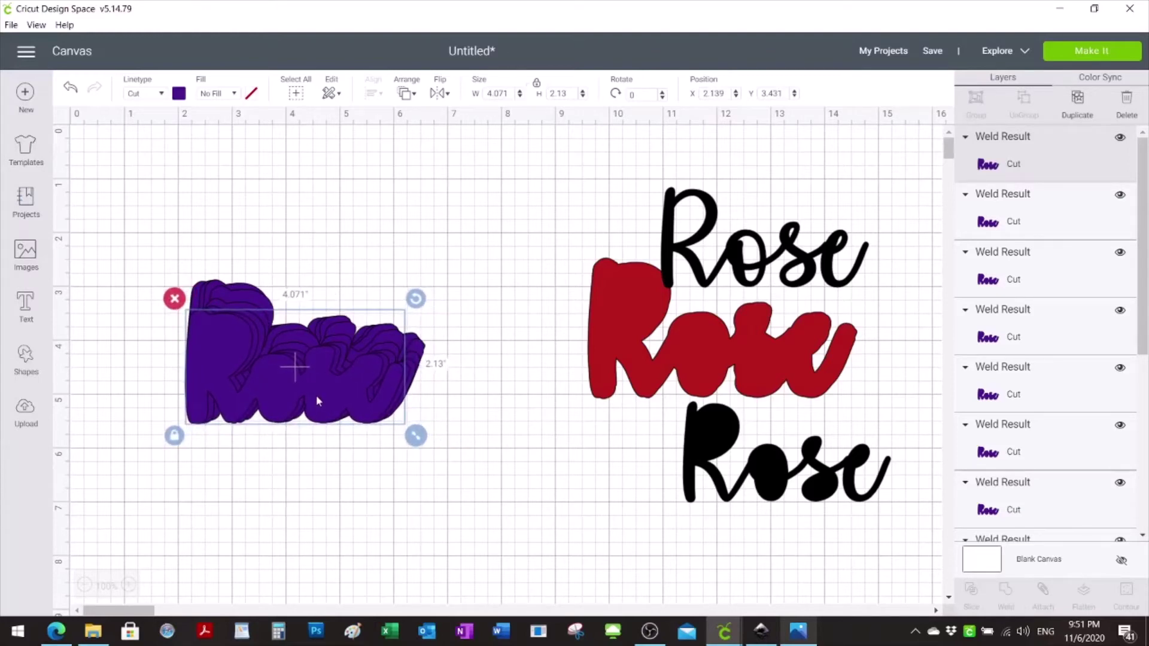
# Hide the light purple "Rose" layer beneath the overlapping dark purple copies
pyautogui.click(371, 497)
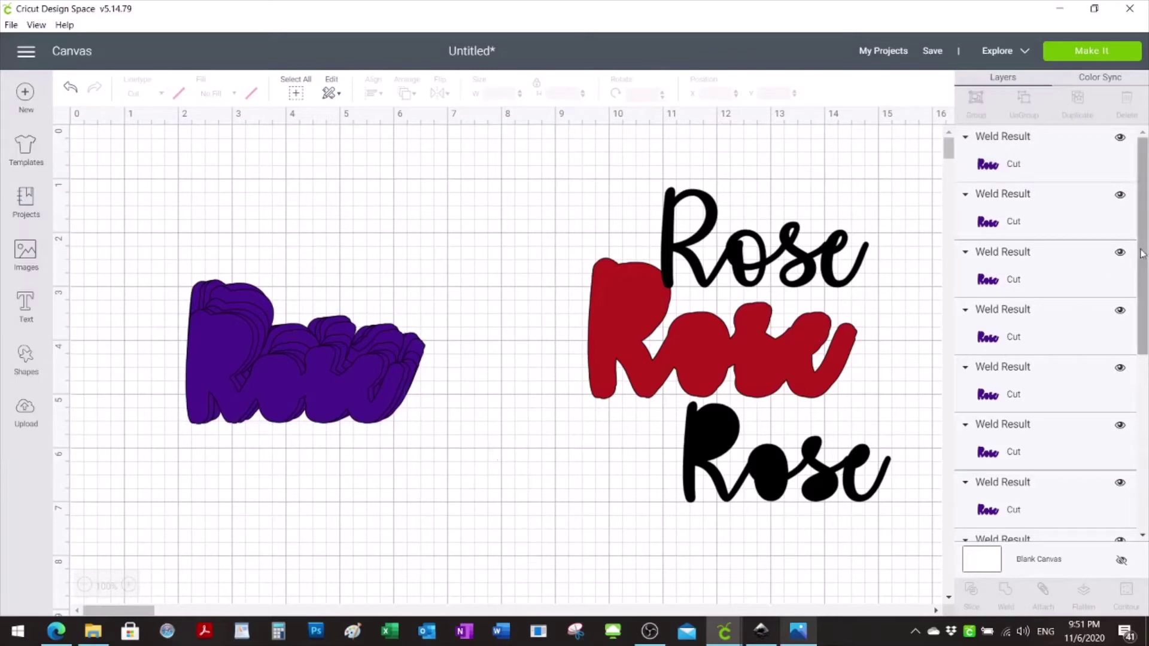
pyautogui.moveTo(1146, 231); pyautogui.dragTo(1146, 407)
pyautogui.click(1006, 412)
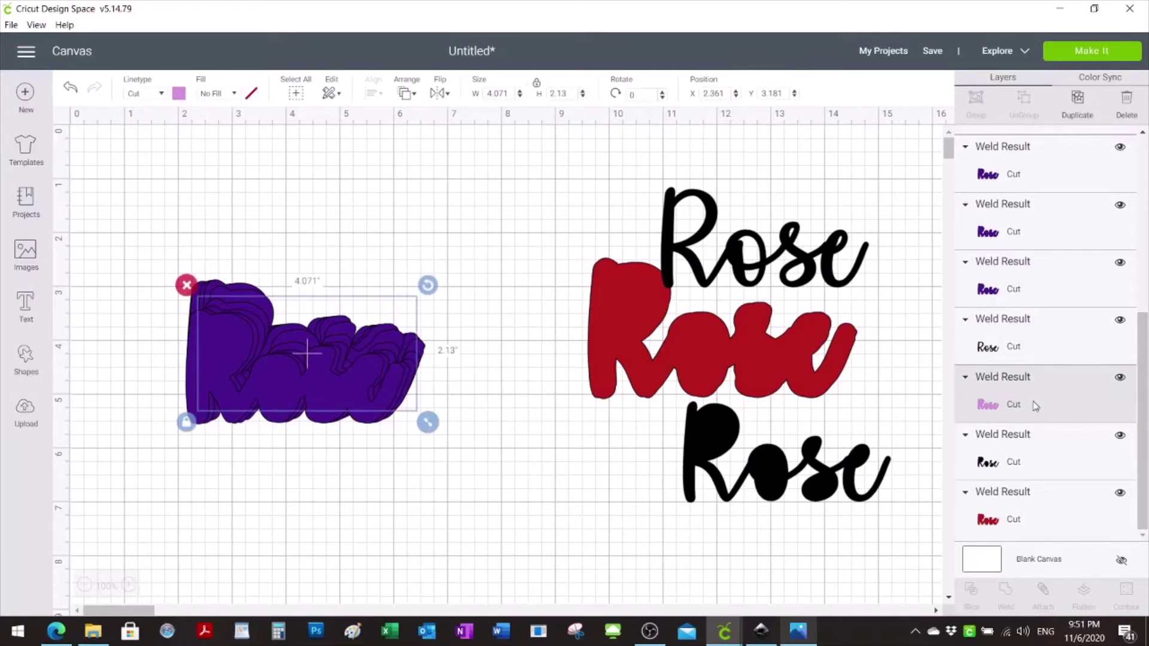
pyautogui.click(1119, 377)
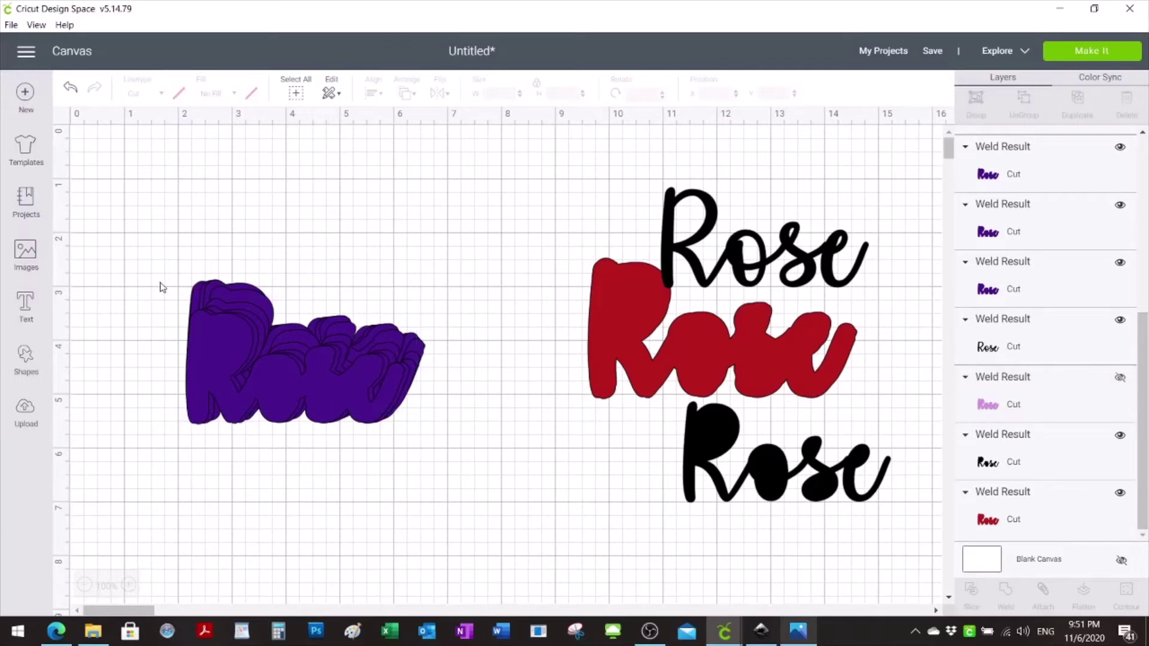
# Weld the overlapping dark purple "Rose" copies into one backing shape and unhide the light purple "Rose" layer
pyautogui.moveTo(155, 266); pyautogui.dragTo(473, 469)
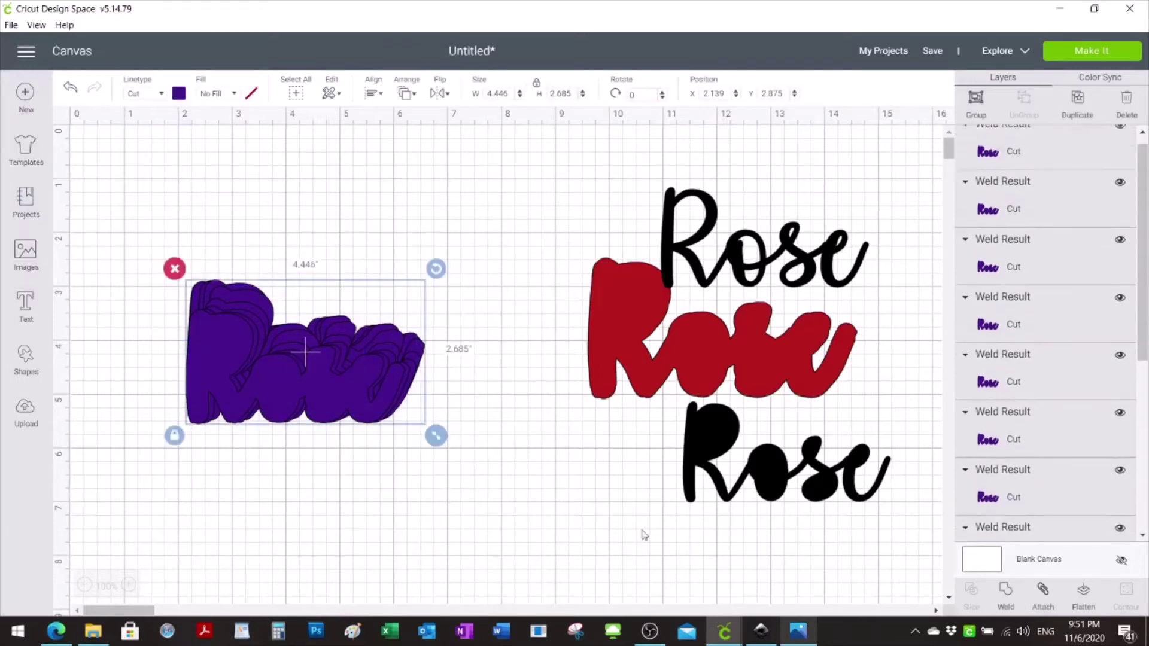
pyautogui.click(1004, 592)
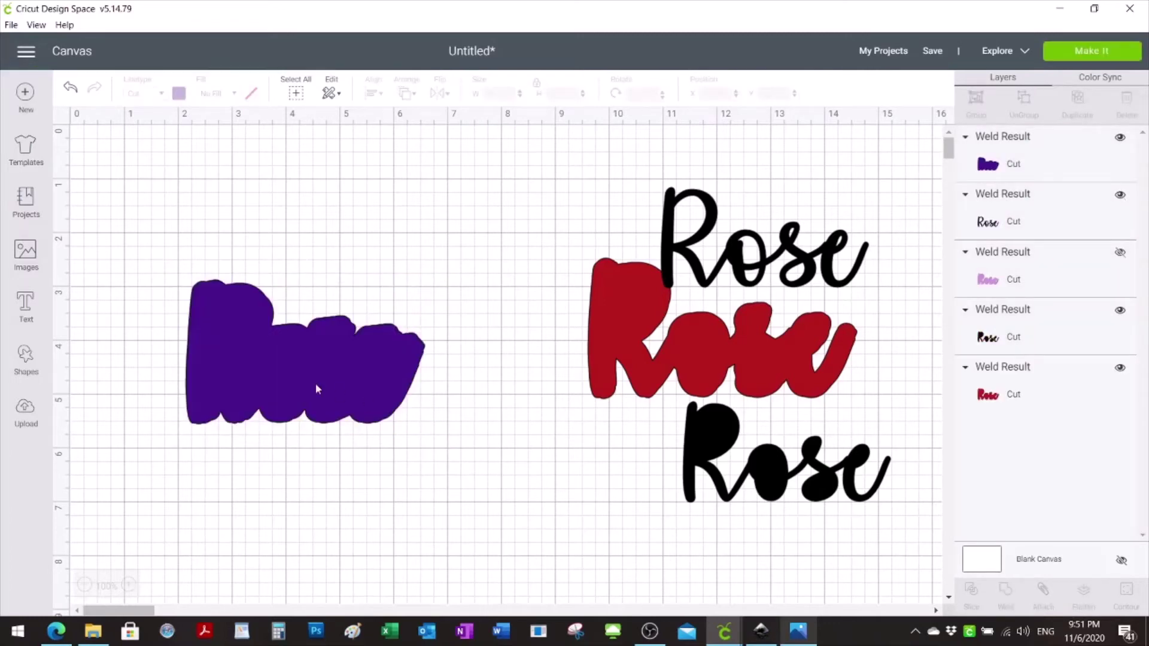
pyautogui.moveTo(314, 380)
pyautogui.mouseDown()
pyautogui.moveTo(285, 343)
pyautogui.moveTo(322, 386)
pyautogui.mouseUp()
pyautogui.click(1120, 251)
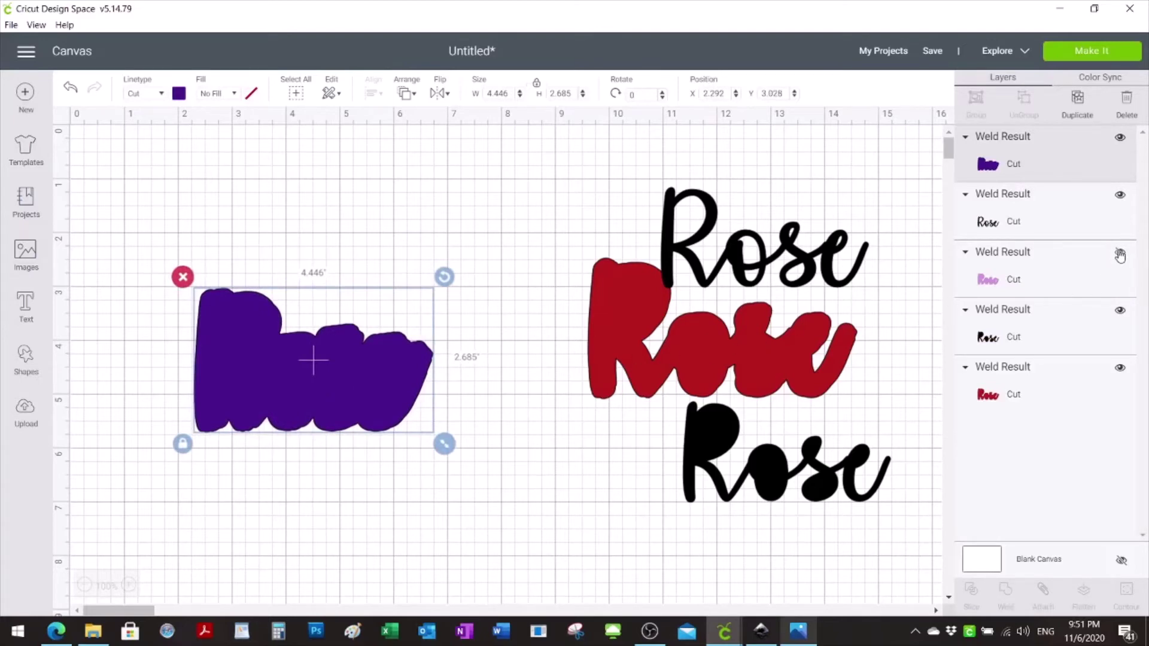
# Send the welded dark purple backing to the back and position it behind the light purple "Rose" at about X 2.18, Y 2.92
pyautogui.moveTo(298, 366); pyautogui.dragTo(335, 295)
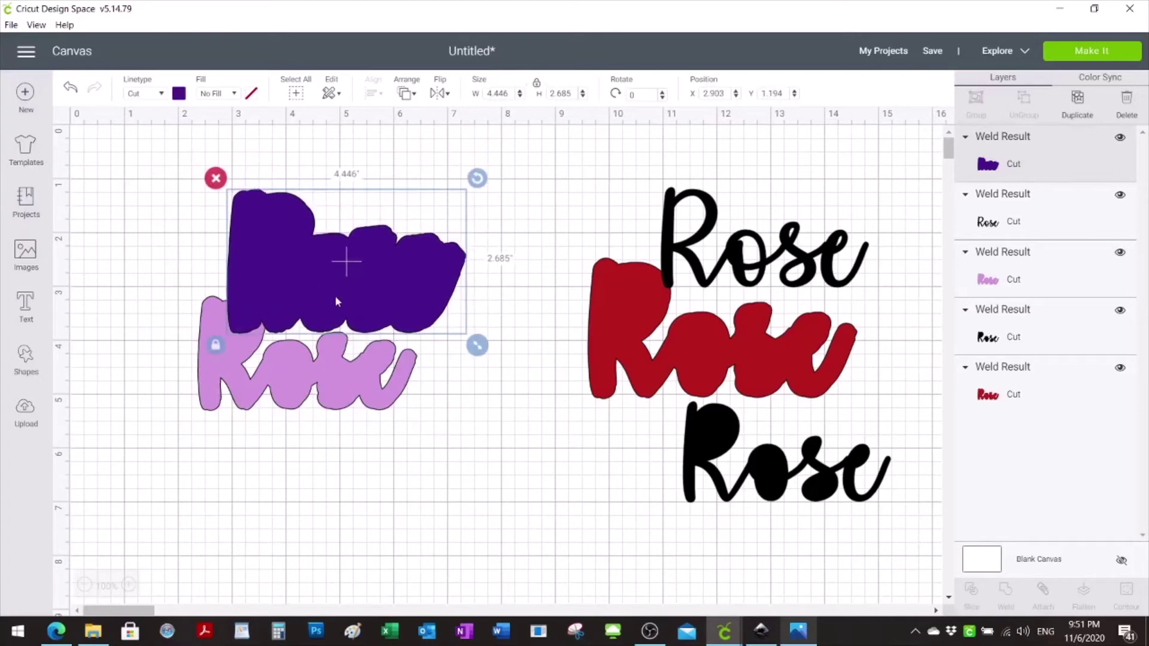
pyautogui.rightClick(336, 295)
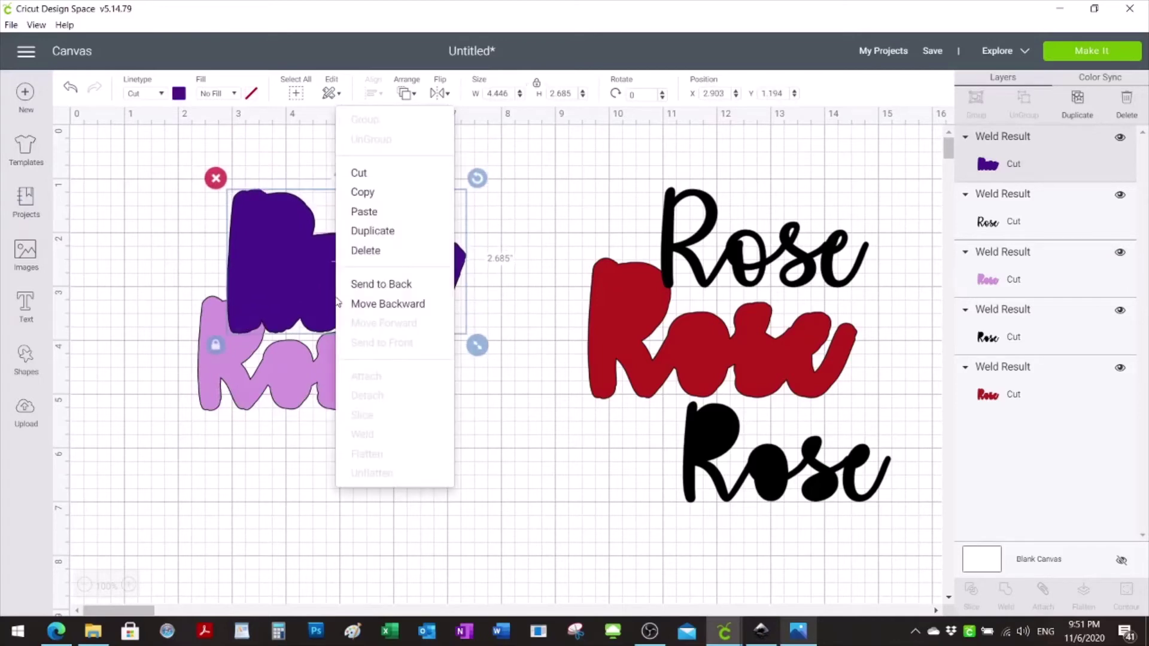
pyautogui.click(386, 283)
pyautogui.moveTo(388, 282); pyautogui.dragTo(349, 378)
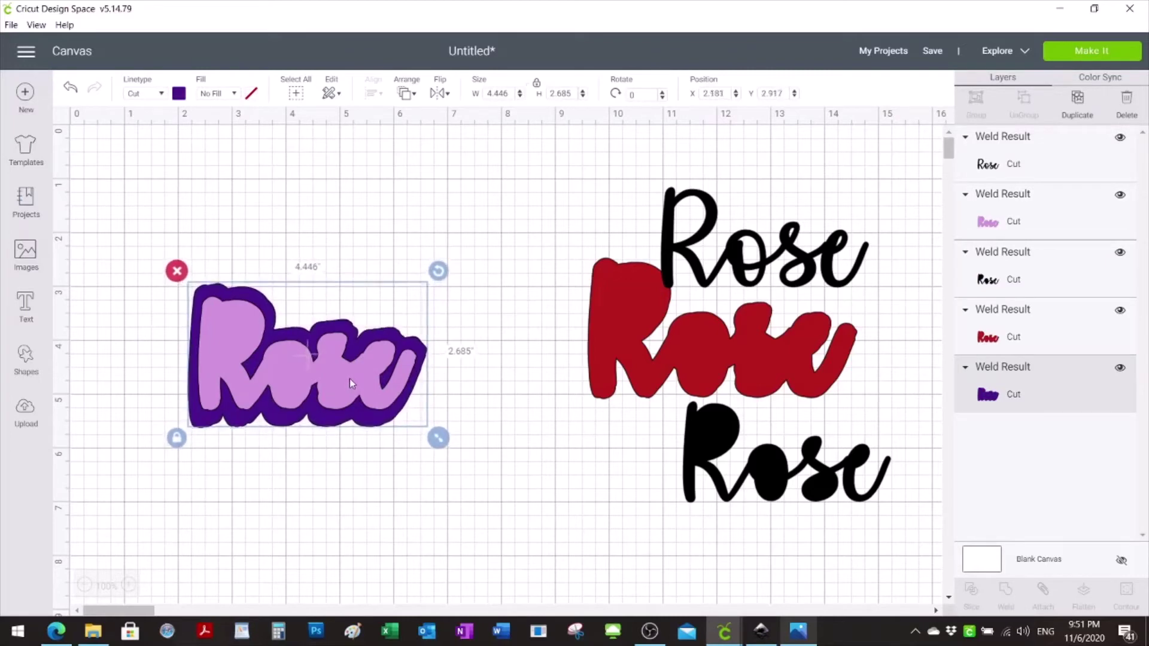
pyautogui.click(364, 450)
# Align the light purple "Rose" and its dark purple backing with each other horizontally and vertically
pyautogui.moveTo(146, 231); pyautogui.dragTo(507, 474)
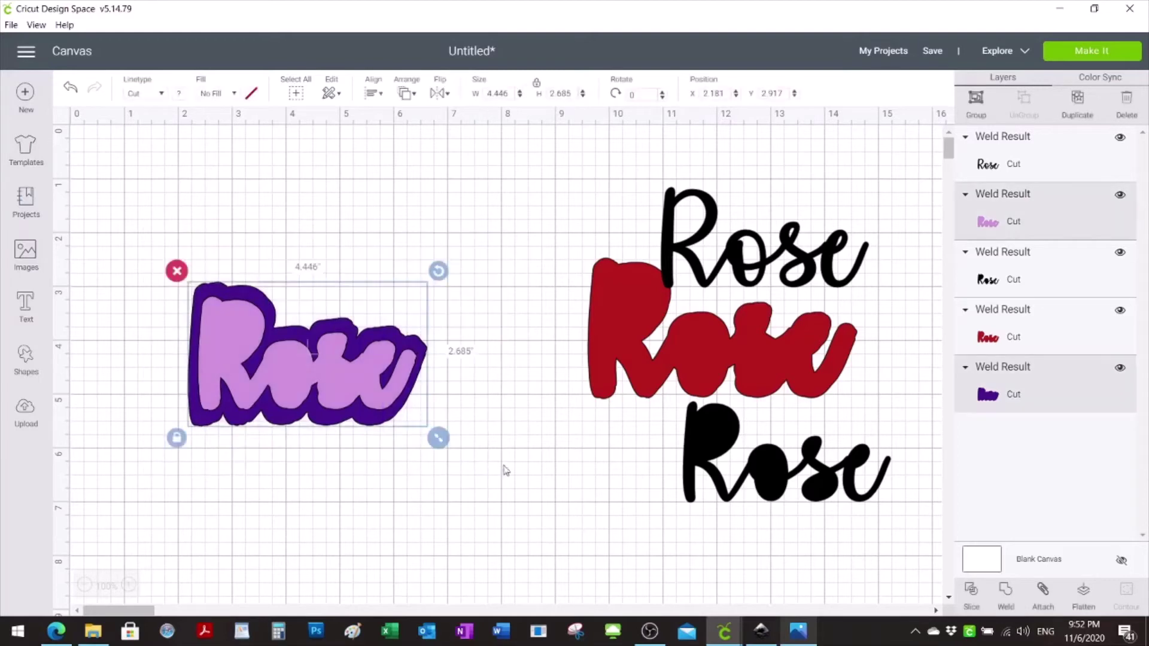
pyautogui.click(373, 94)
pyautogui.click(399, 160)
pyautogui.click(373, 94)
pyautogui.click(422, 222)
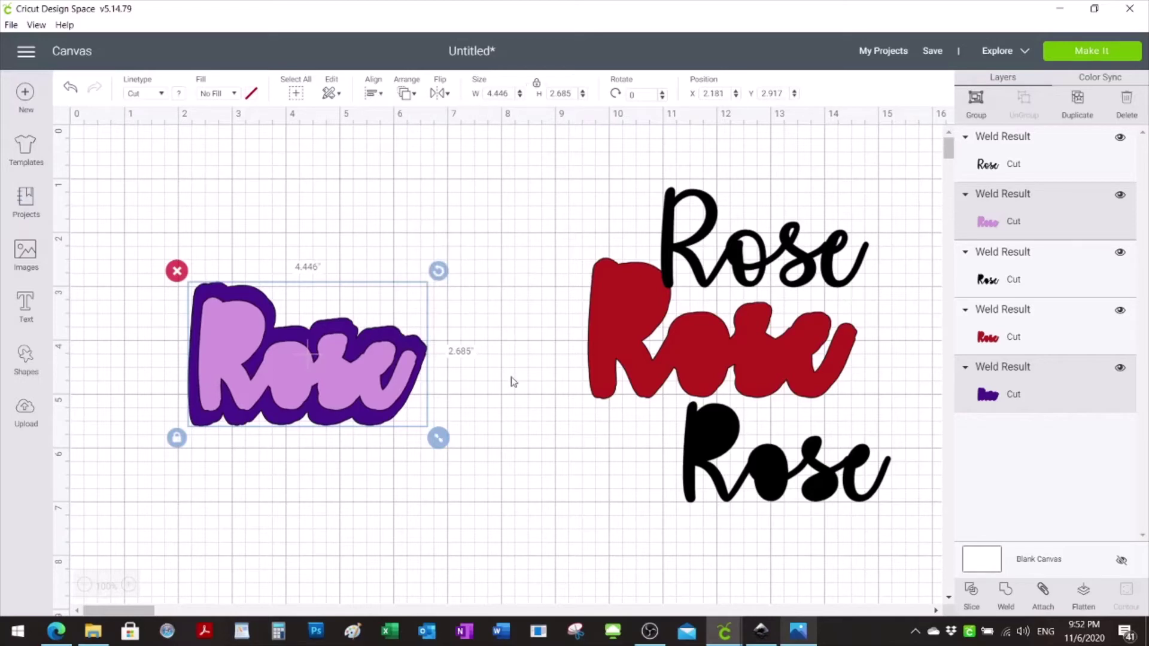
pyautogui.click(533, 475)
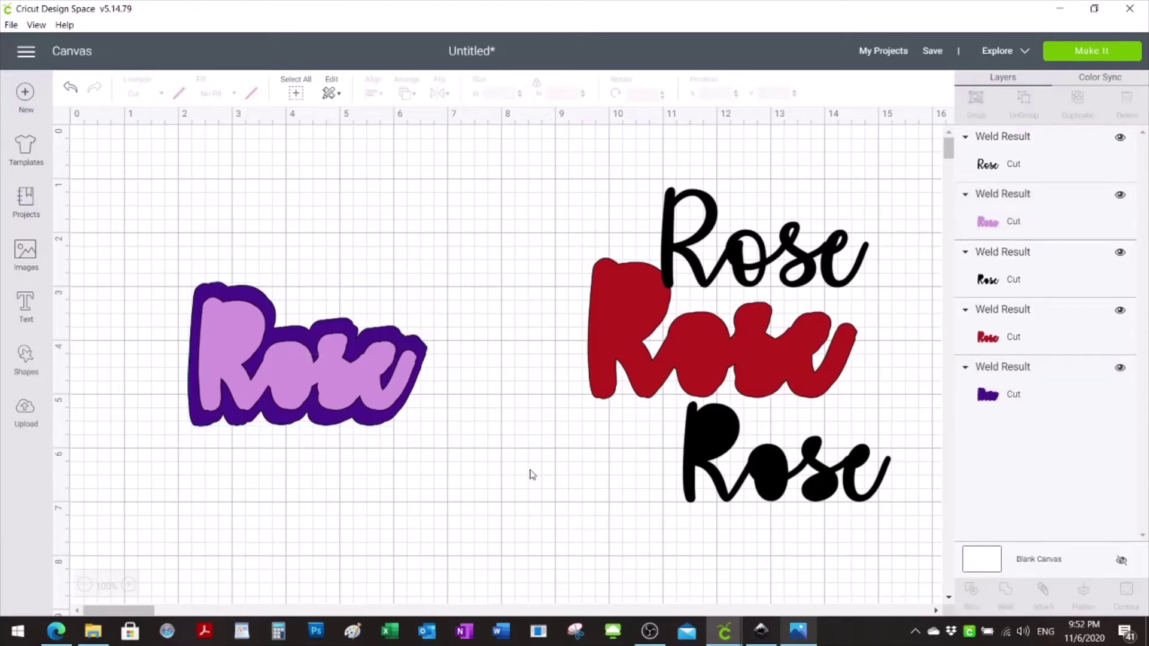
# Place the open-lettered black "Rose" on top of the purple layers and align all three layers horizontally and vertically
pyautogui.moveTo(727, 246); pyautogui.dragTo(267, 365)
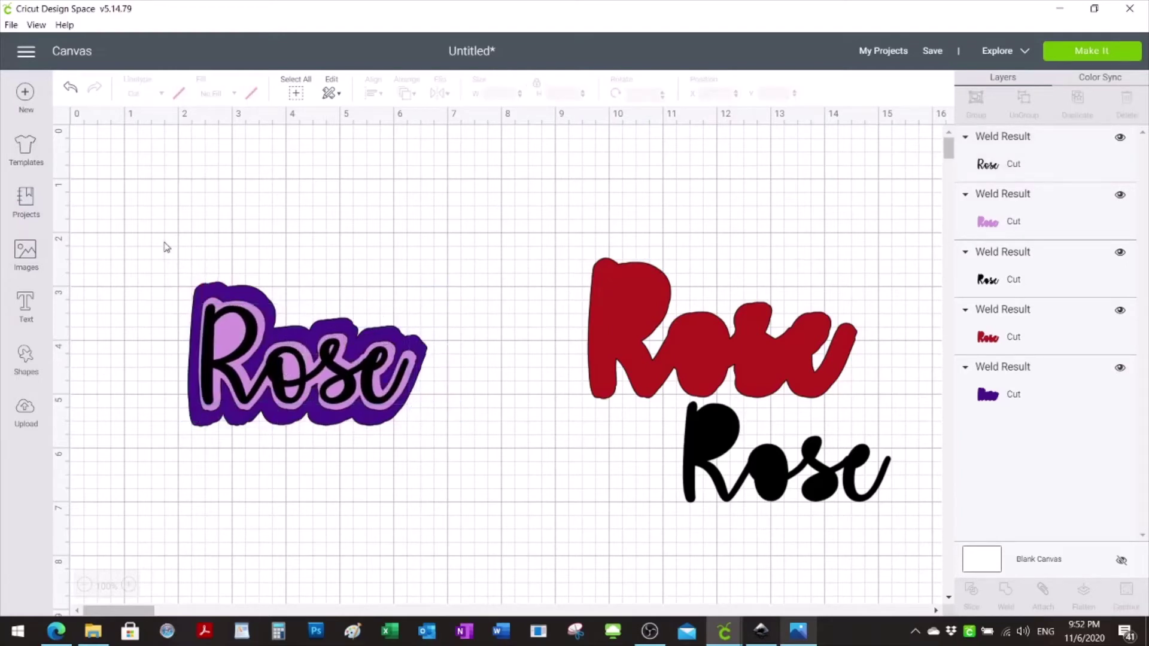
pyautogui.moveTo(162, 242); pyautogui.dragTo(464, 461)
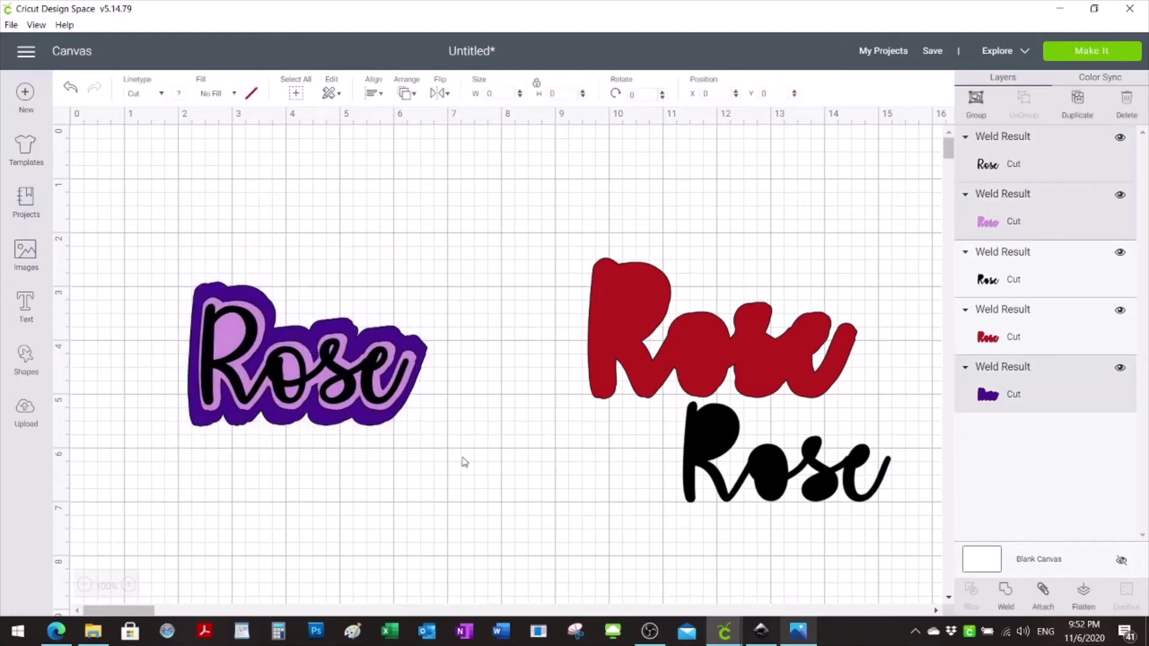
pyautogui.click(371, 93)
pyautogui.click(407, 157)
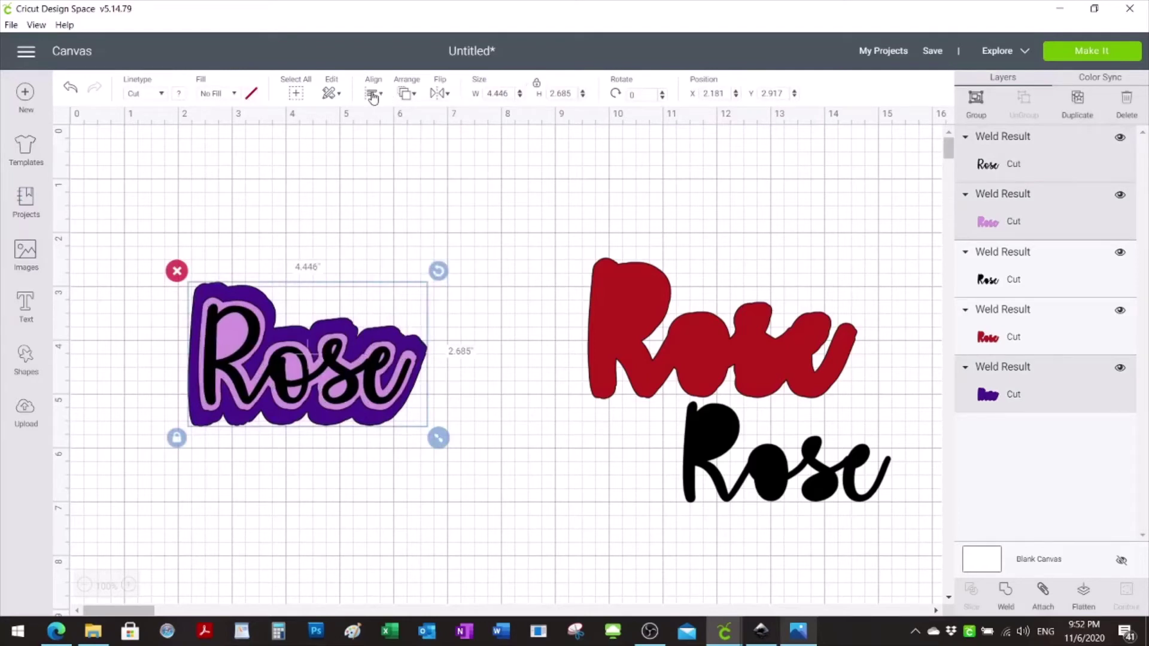
pyautogui.click(373, 93)
pyautogui.click(411, 226)
pyautogui.click(530, 503)
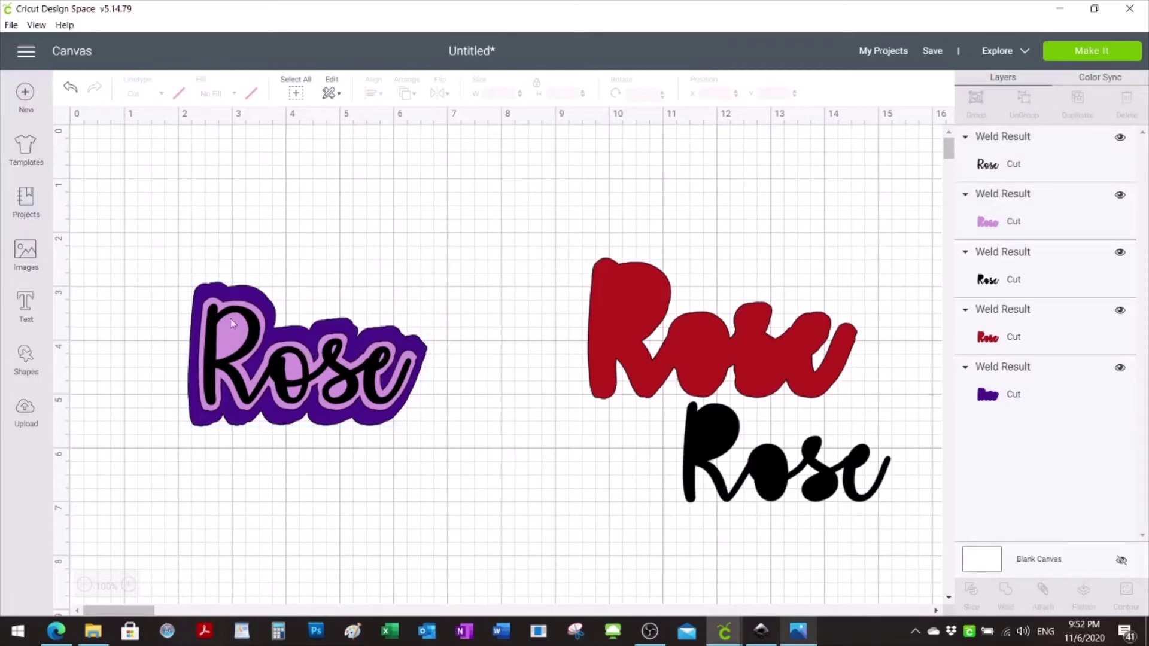
# Move the filled black "Rose" below the red one to about X 9.65, Y 5.88, and reopen the inside of its R with Contour
pyautogui.click(709, 436)
pyautogui.moveTo(717, 434); pyautogui.dragTo(624, 475)
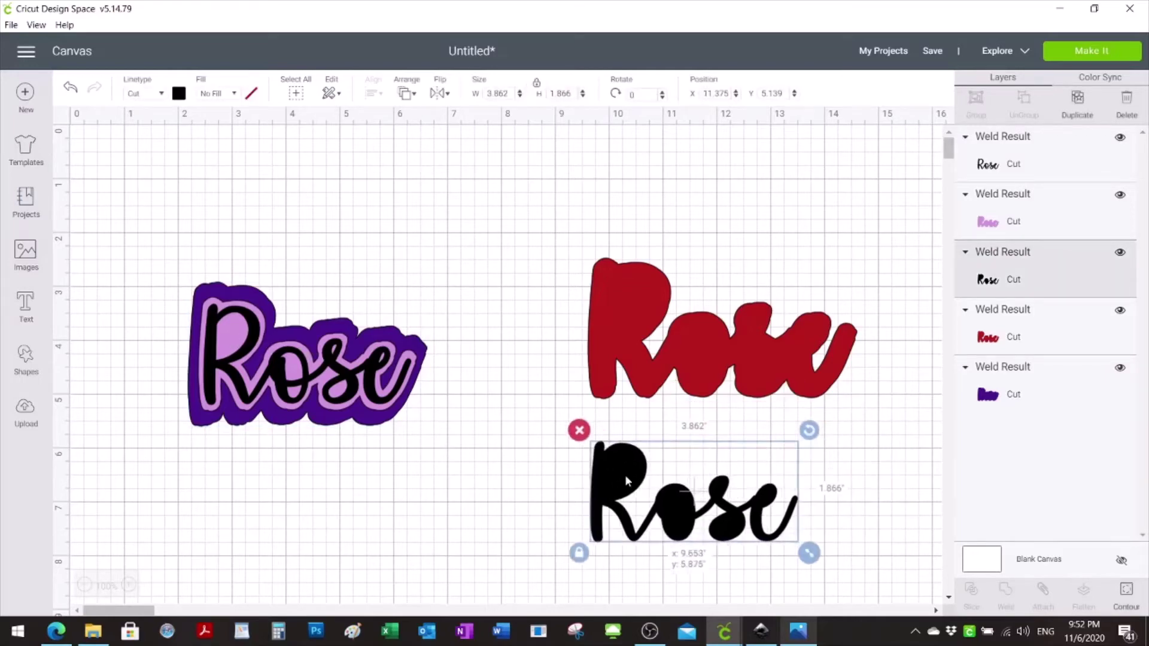
pyautogui.click(1126, 593)
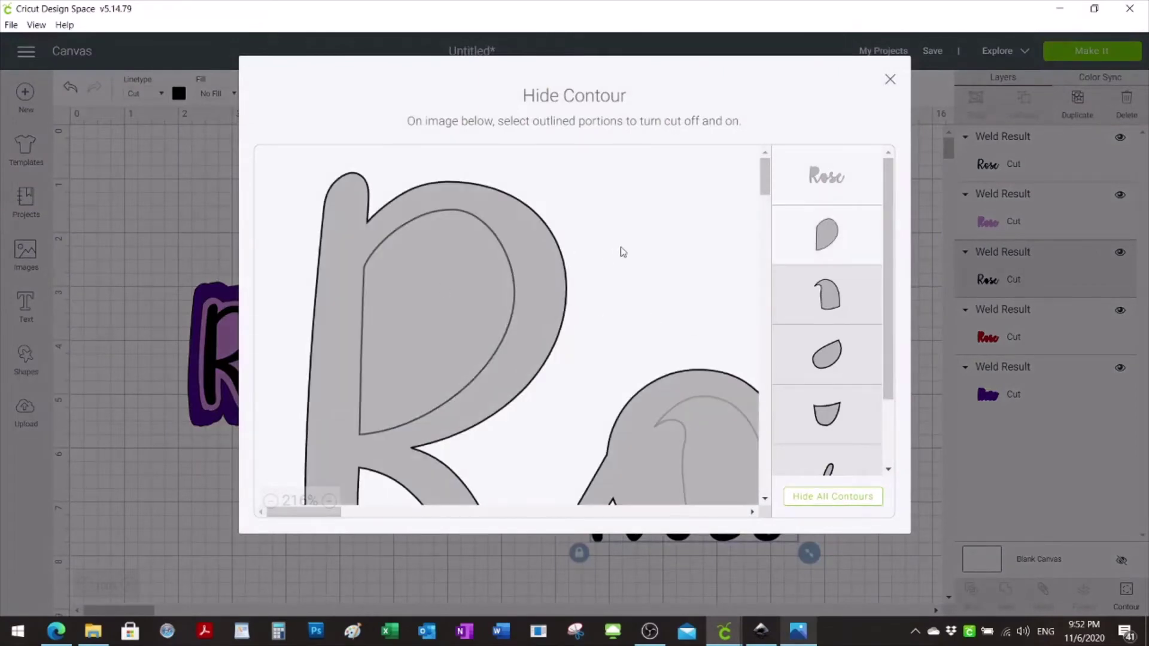
pyautogui.click(890, 80)
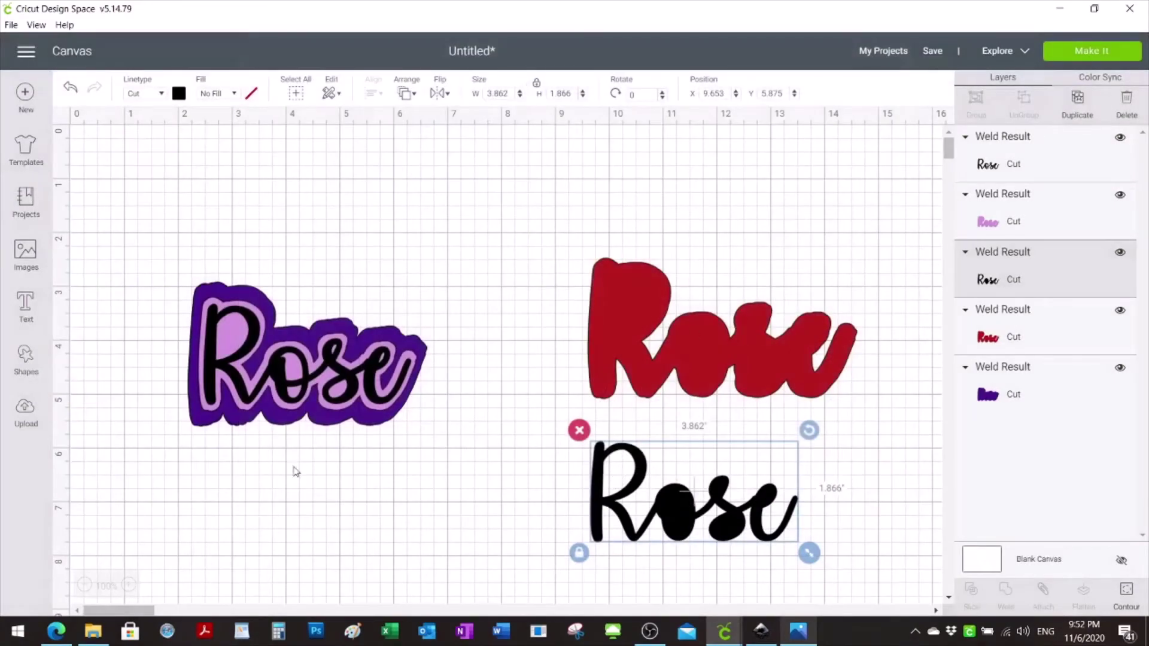
pyautogui.click(357, 532)
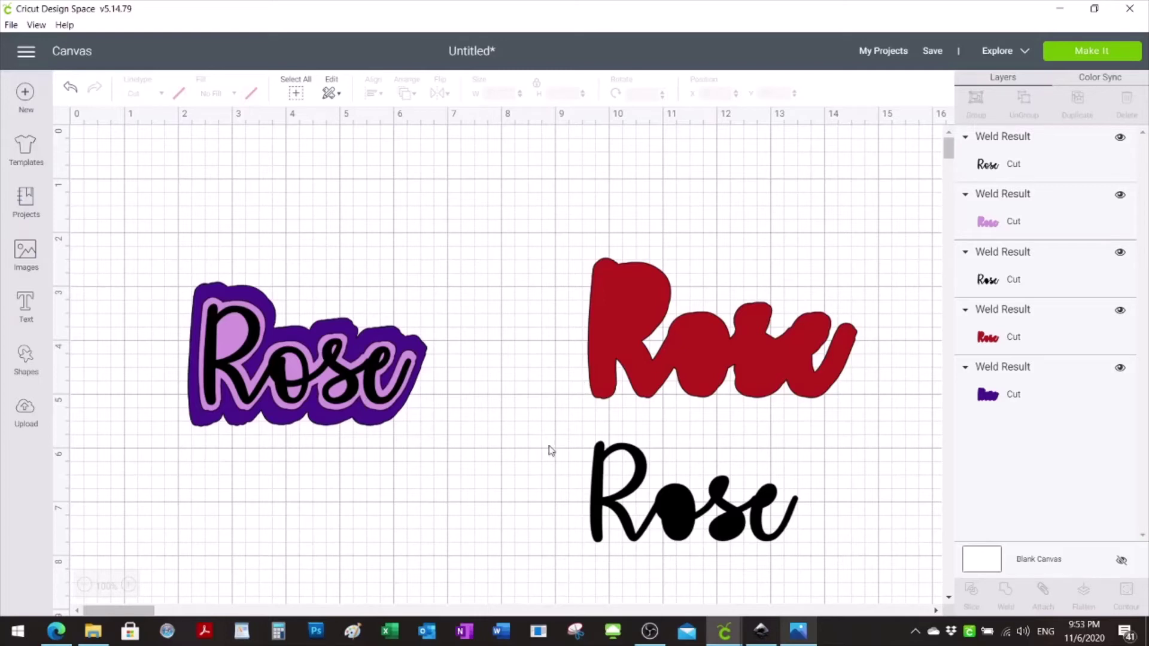
# Pull the stacked layers apart, moving the black "Rose" to about X 3.14, Y 6.35 and the dark purple backing to about X 11.78, Y 5.92
pyautogui.moveTo(703, 356); pyautogui.dragTo(666, 334)
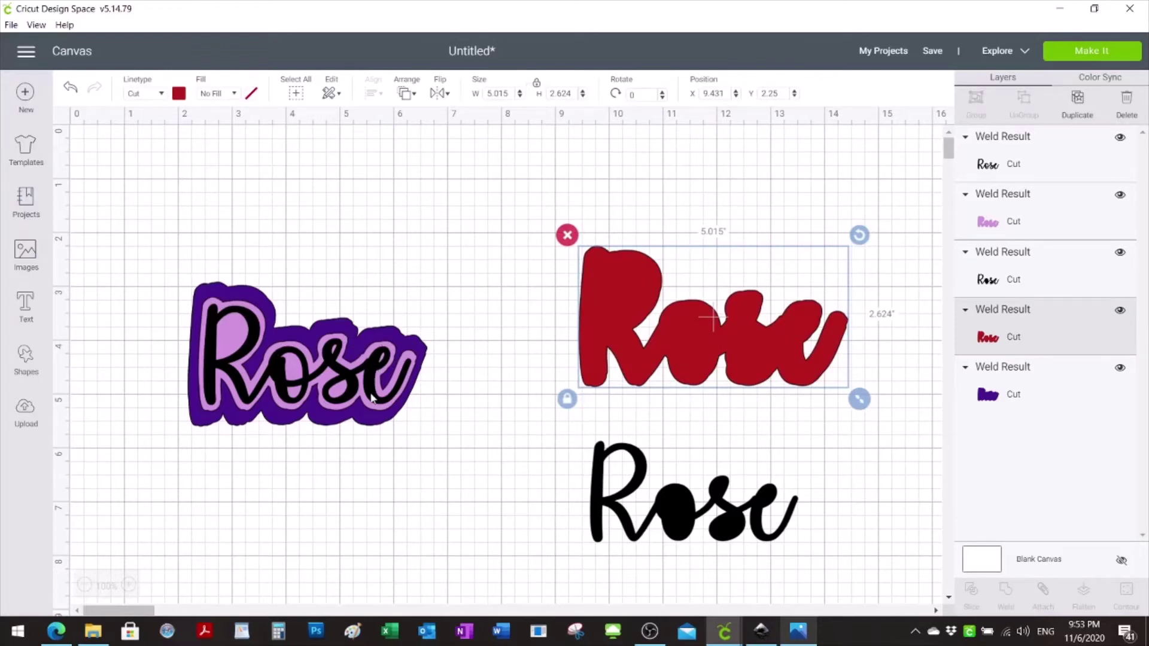
pyautogui.moveTo(371, 398); pyautogui.dragTo(406, 566)
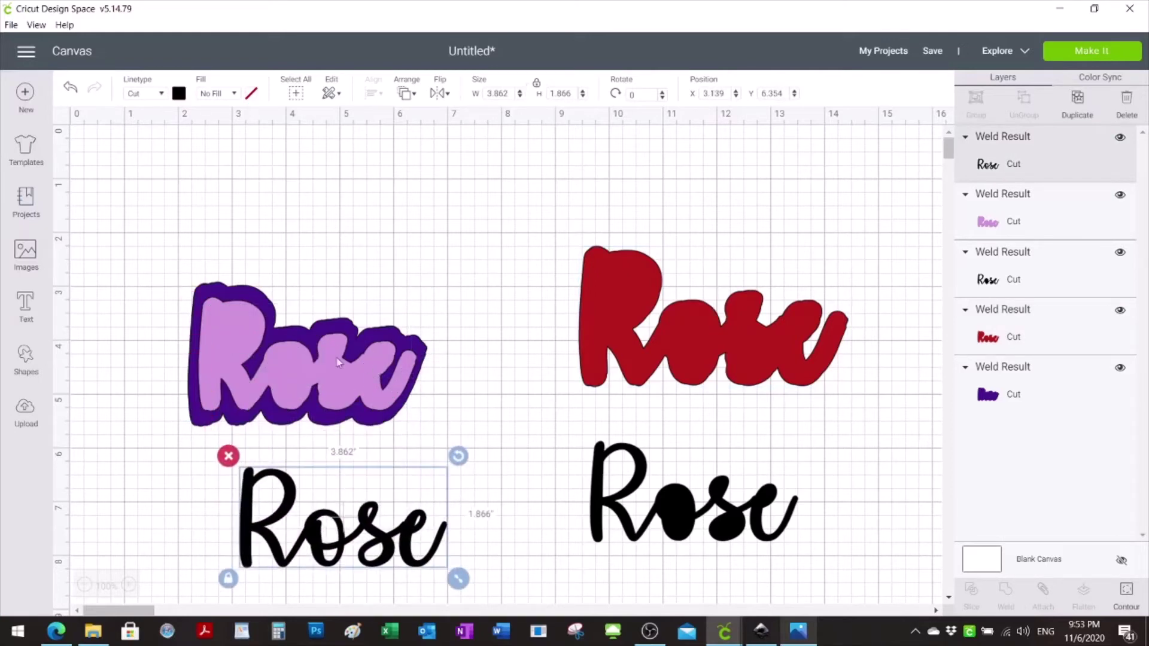
pyautogui.click(344, 323)
pyautogui.moveTo(344, 320); pyautogui.dragTo(438, 204)
pyautogui.click(325, 394)
pyautogui.moveTo(326, 393); pyautogui.dragTo(867, 569)
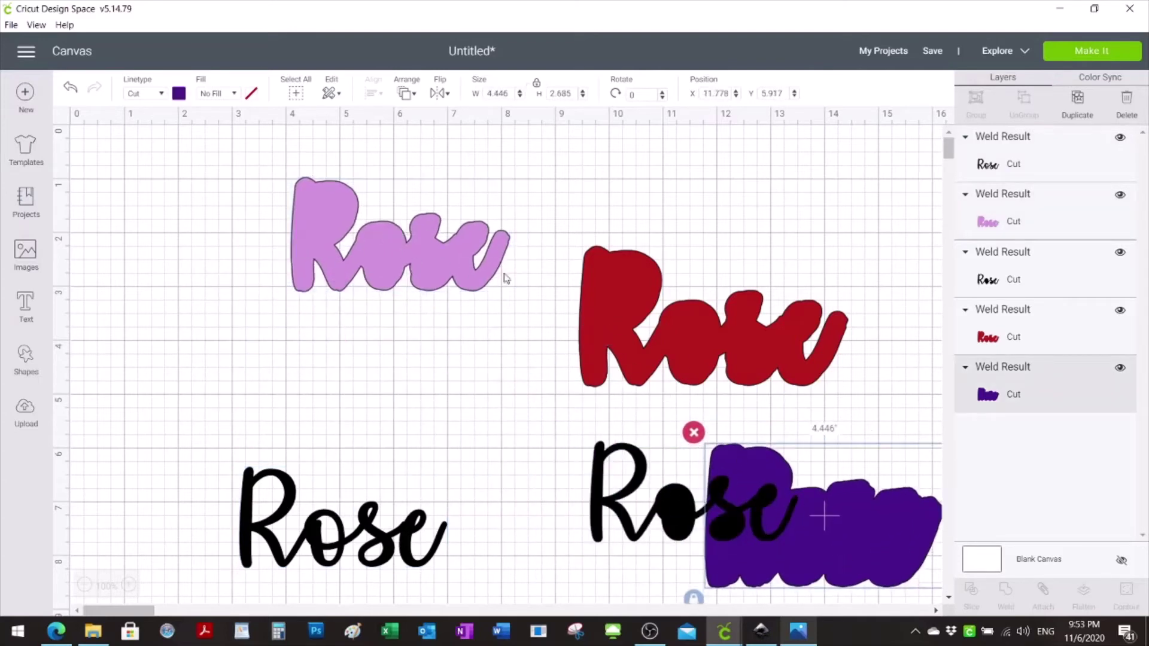
# Move the light purple "Rose" to about X 2.63, Y 2.67 and place the red "Rose" behind it at about X 2.33, Y 2.40
pyautogui.click(404, 242)
pyautogui.moveTo(405, 241); pyautogui.dragTo(326, 333)
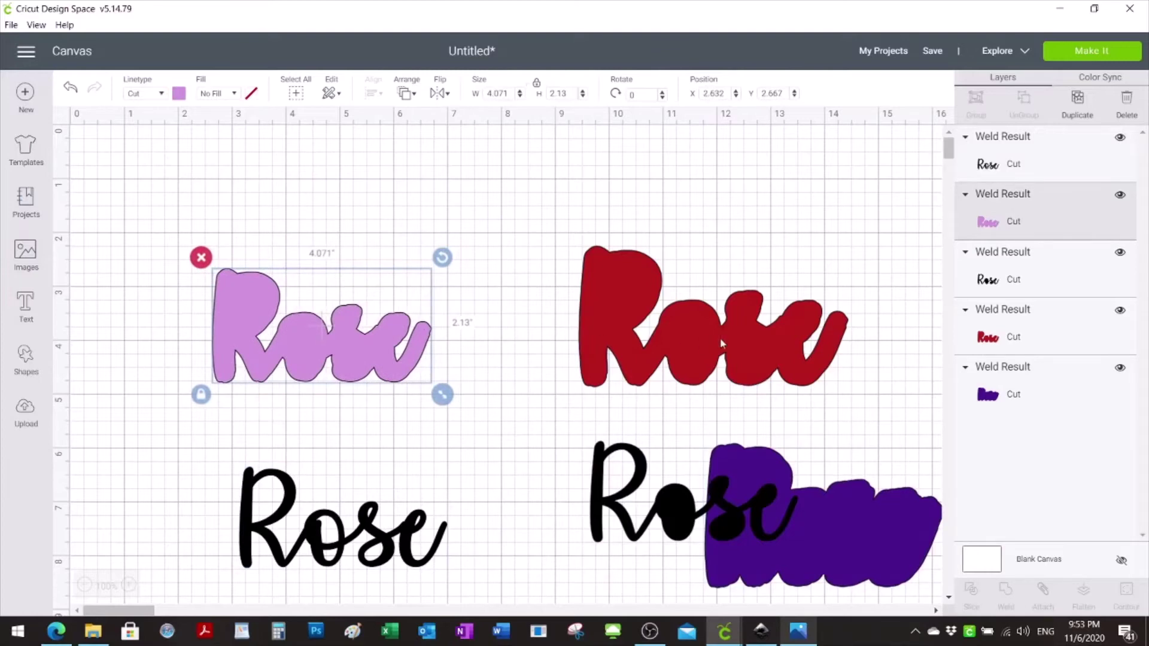
pyautogui.moveTo(719, 337); pyautogui.dragTo(328, 347)
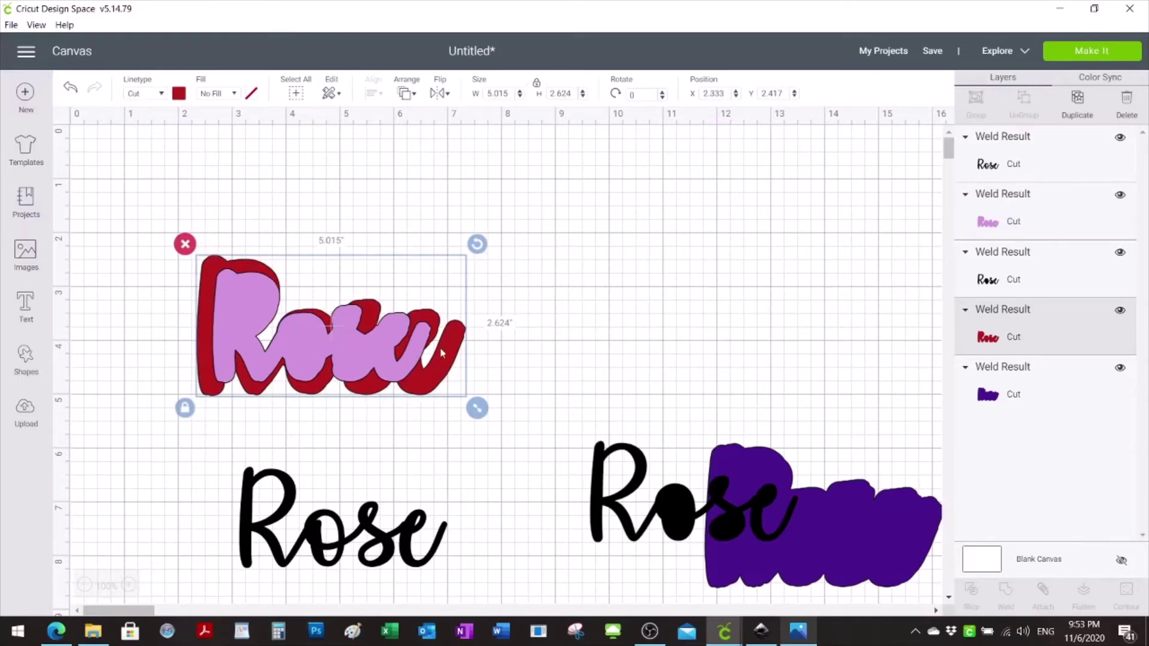
pyautogui.moveTo(451, 359); pyautogui.dragTo(451, 359)
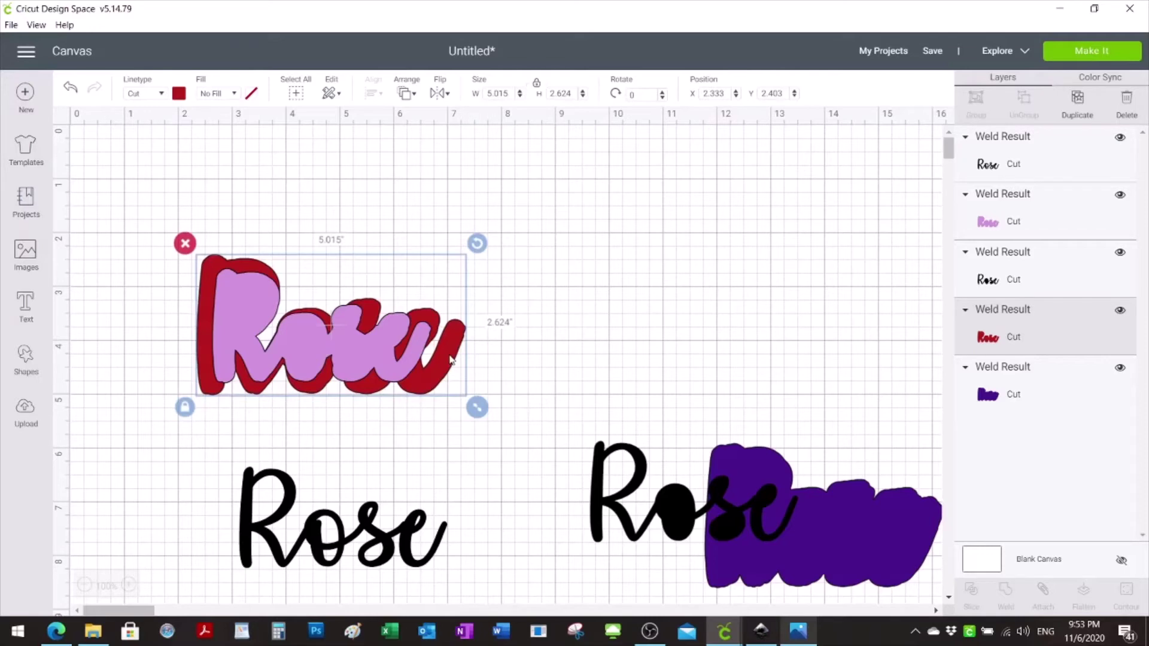
# Duplicate the red "Rose", offset copies to about X 2.42 and X 2.19, and set a spare copy aside at about X 10.35, Y 0.79
pyautogui.hotkey('ctrl', 'd')
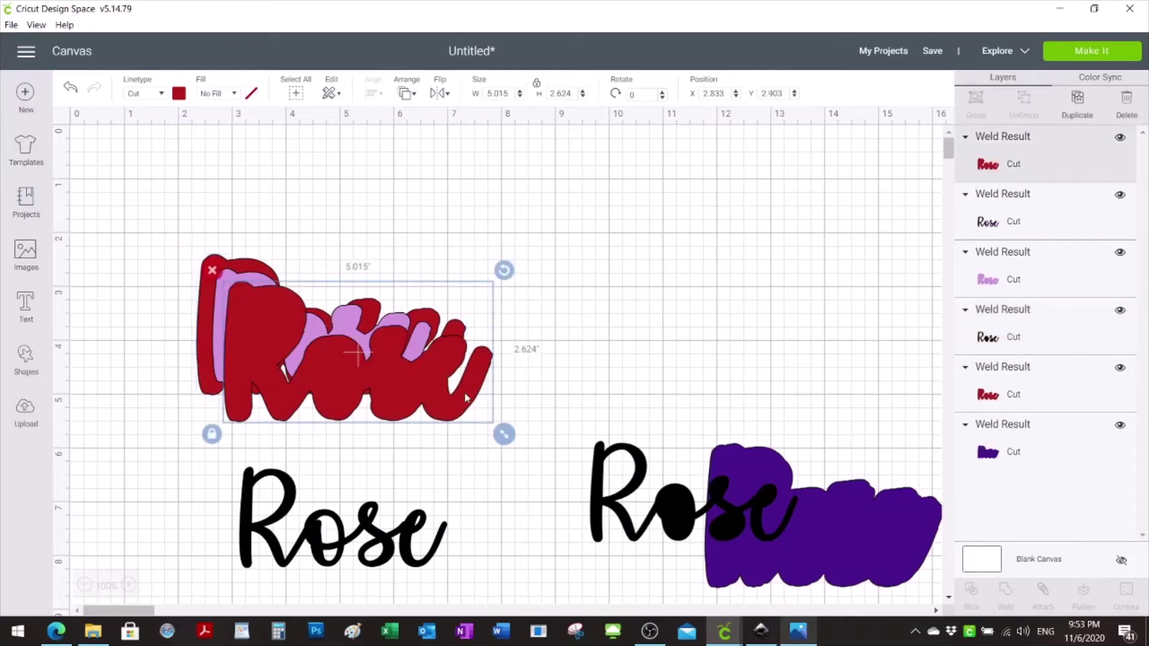
pyautogui.moveTo(467, 398); pyautogui.dragTo(446, 367)
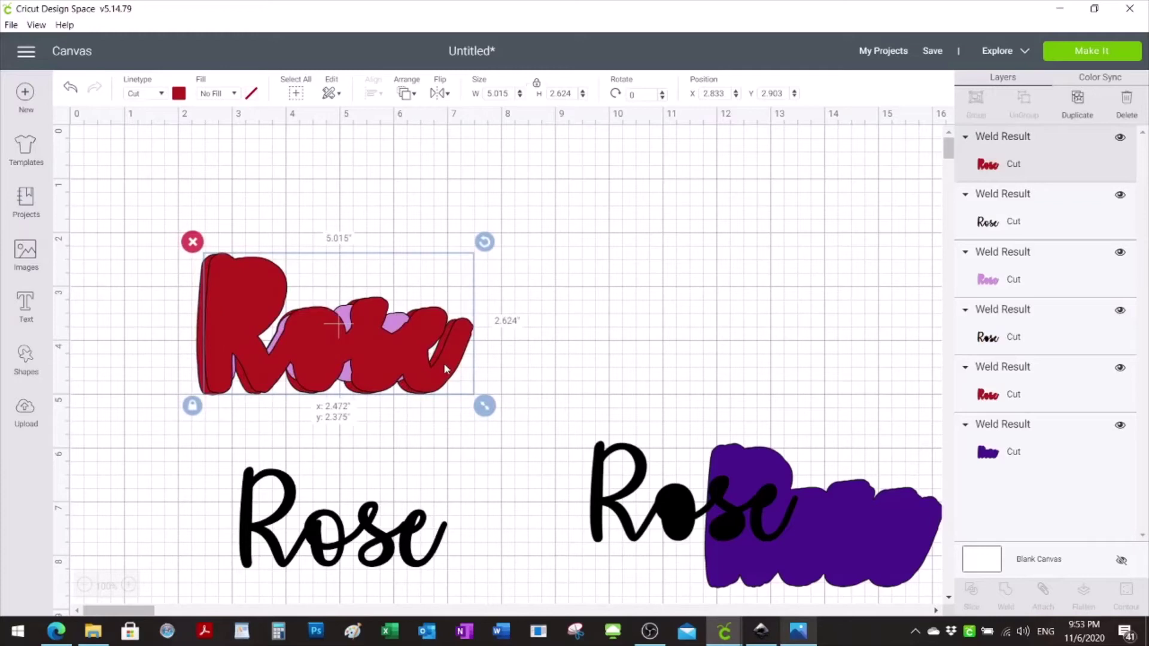
pyautogui.moveTo(446, 367); pyautogui.dragTo(441, 366)
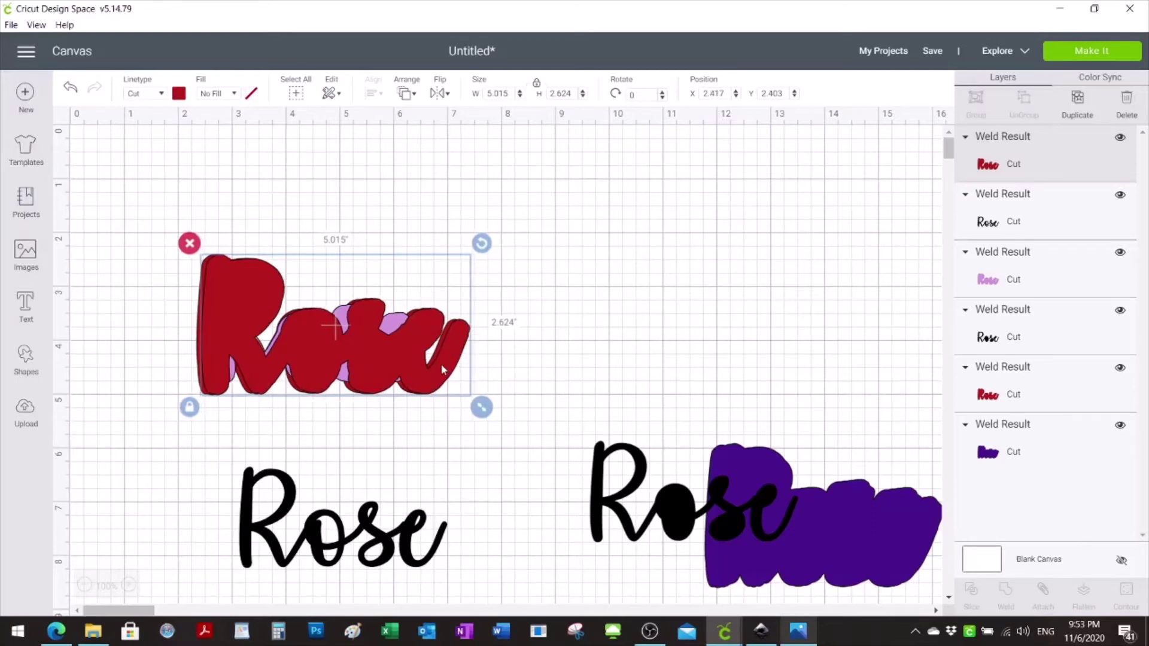
pyautogui.hotkey('ctrl', 'd')
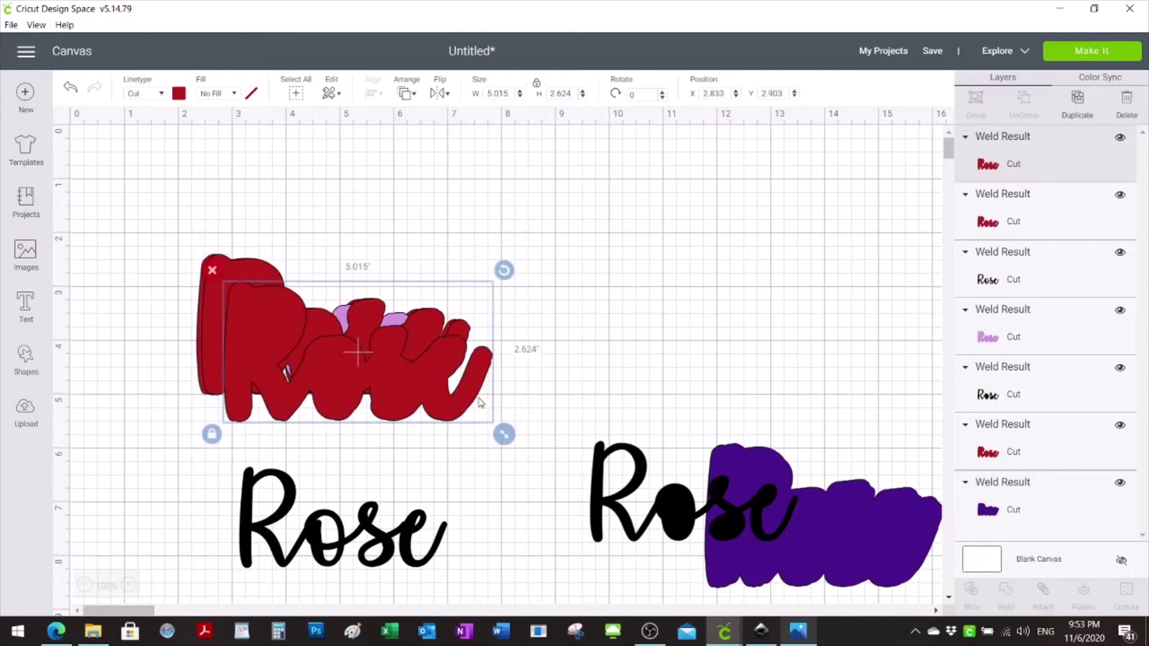
pyautogui.moveTo(441, 363); pyautogui.dragTo(798, 271)
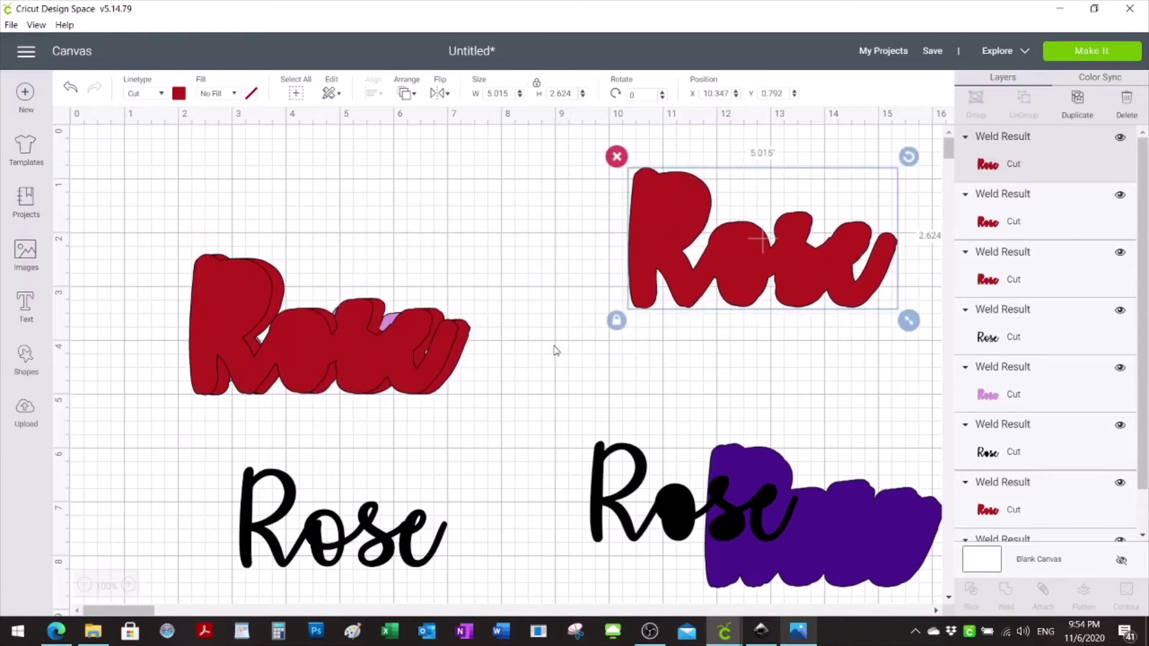
# Hide the light purple "Rose" and weld the three overlapping red copies into one backing
pyautogui.click(1008, 383)
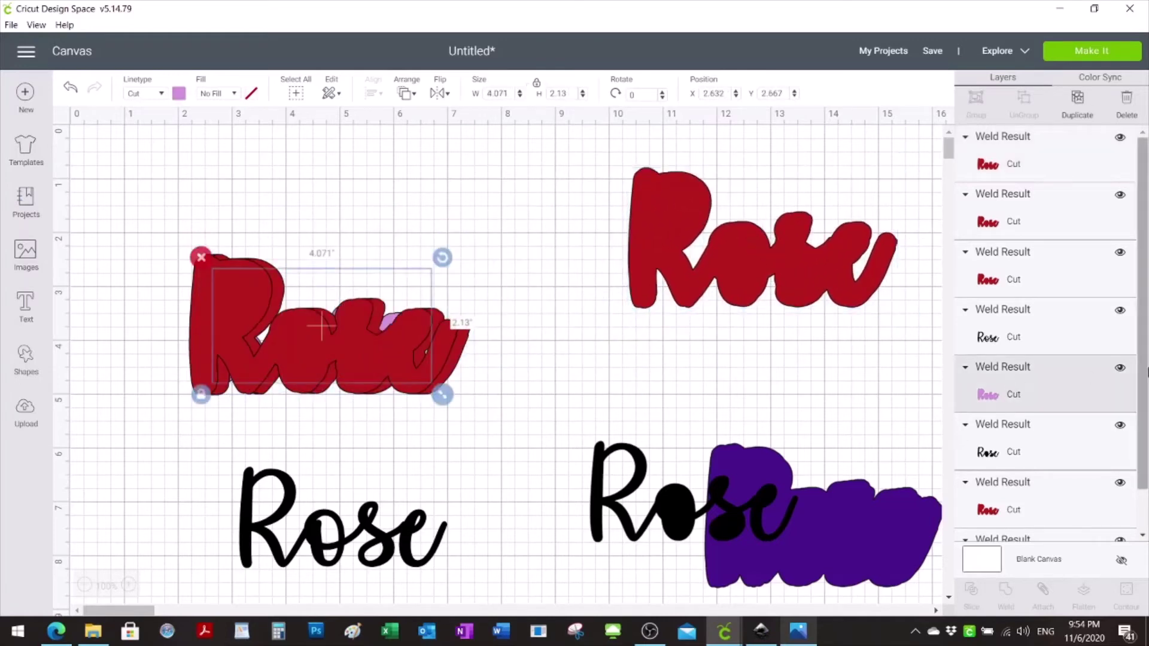
pyautogui.click(1119, 368)
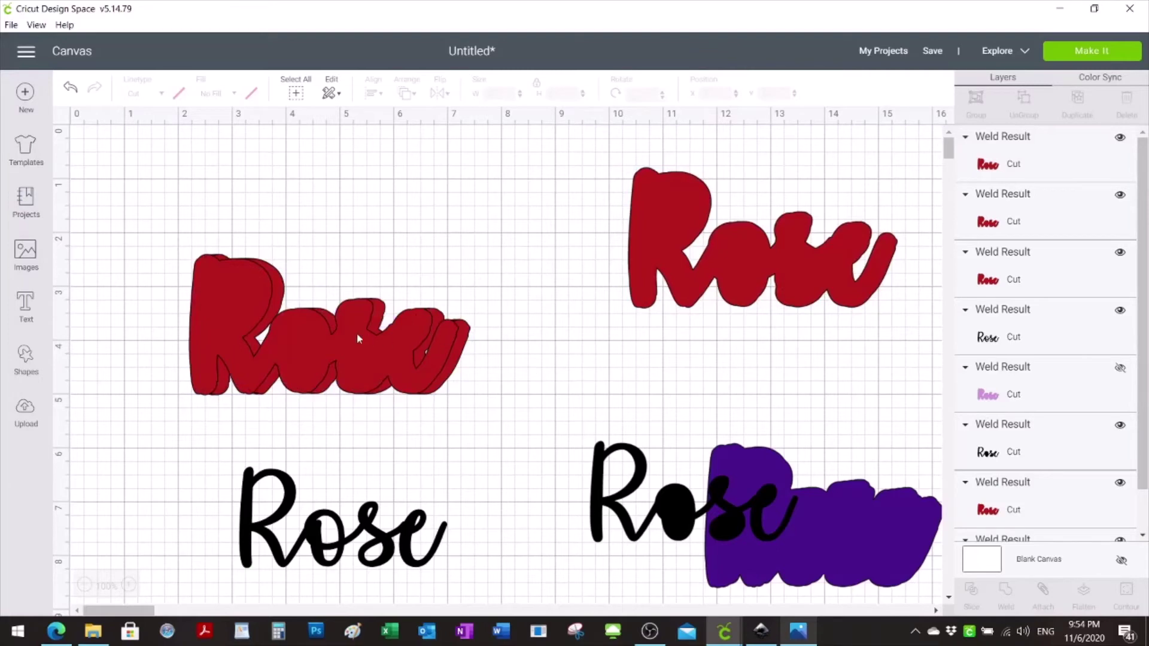
pyautogui.moveTo(192, 249); pyautogui.dragTo(507, 429)
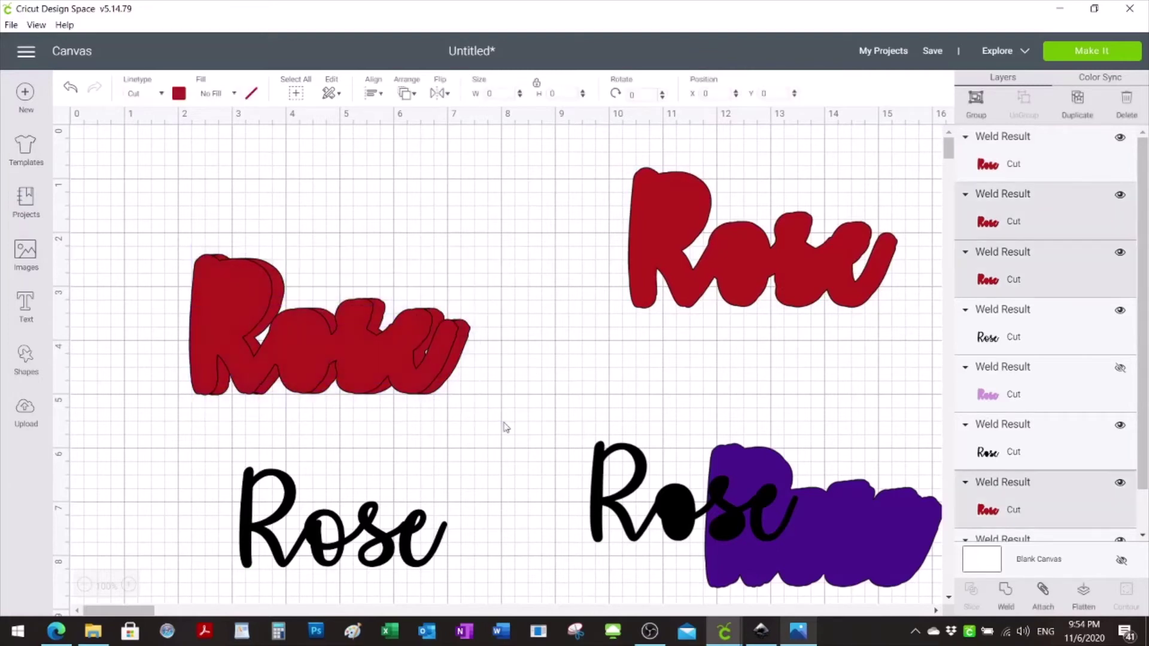
pyautogui.click(1005, 601)
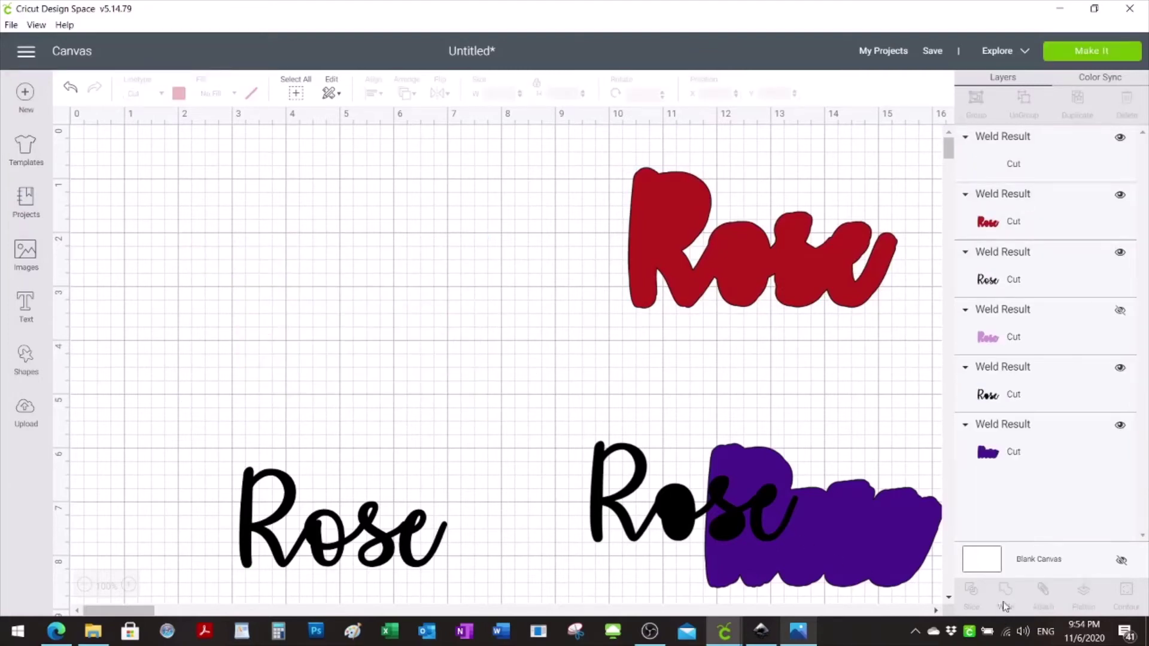
# Unhide the light purple "Rose" and send the welded red backing to the back behind it
pyautogui.click(1119, 313)
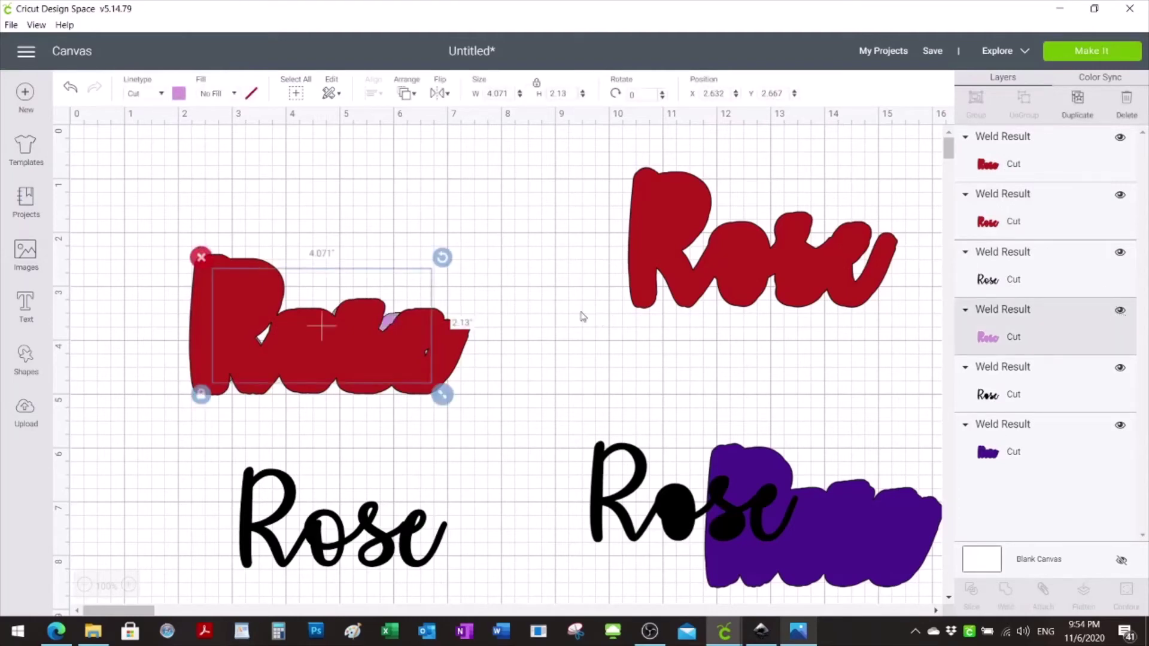
pyautogui.click(443, 347)
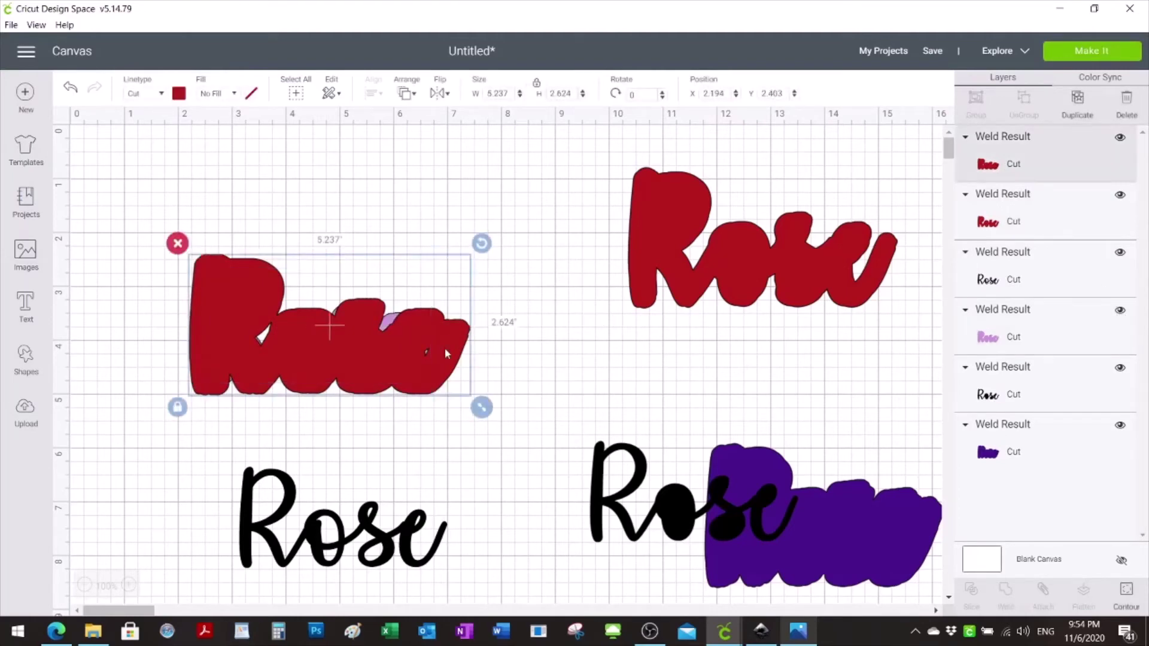
pyautogui.rightClick(443, 347)
pyautogui.click(460, 336)
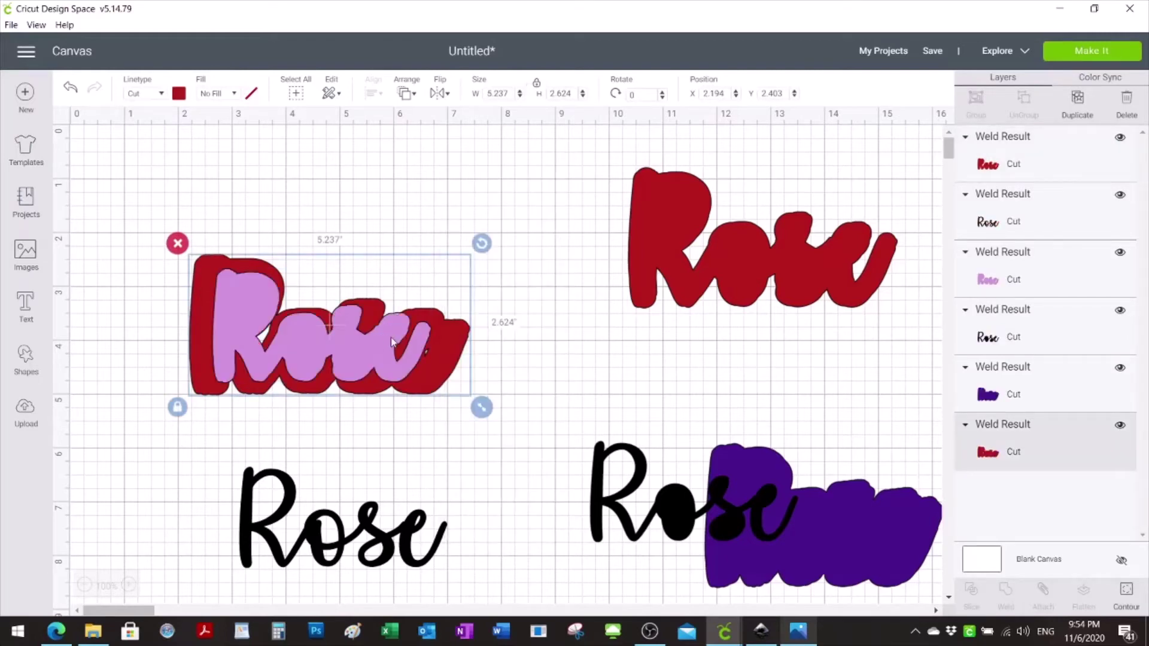
# Shift the light purple "Rose" over the welded red backing to about X 2.45, Y 2.68
pyautogui.moveTo(392, 343); pyautogui.dragTo(367, 341)
pyautogui.click(803, 264)
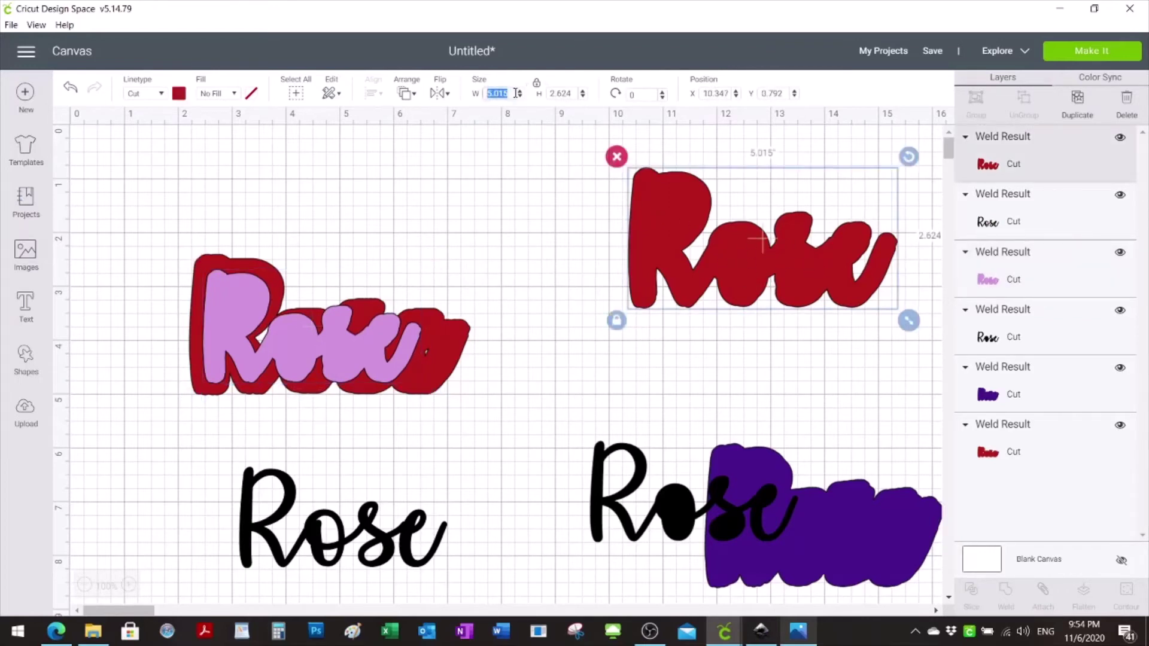
pyautogui.click(567, 250)
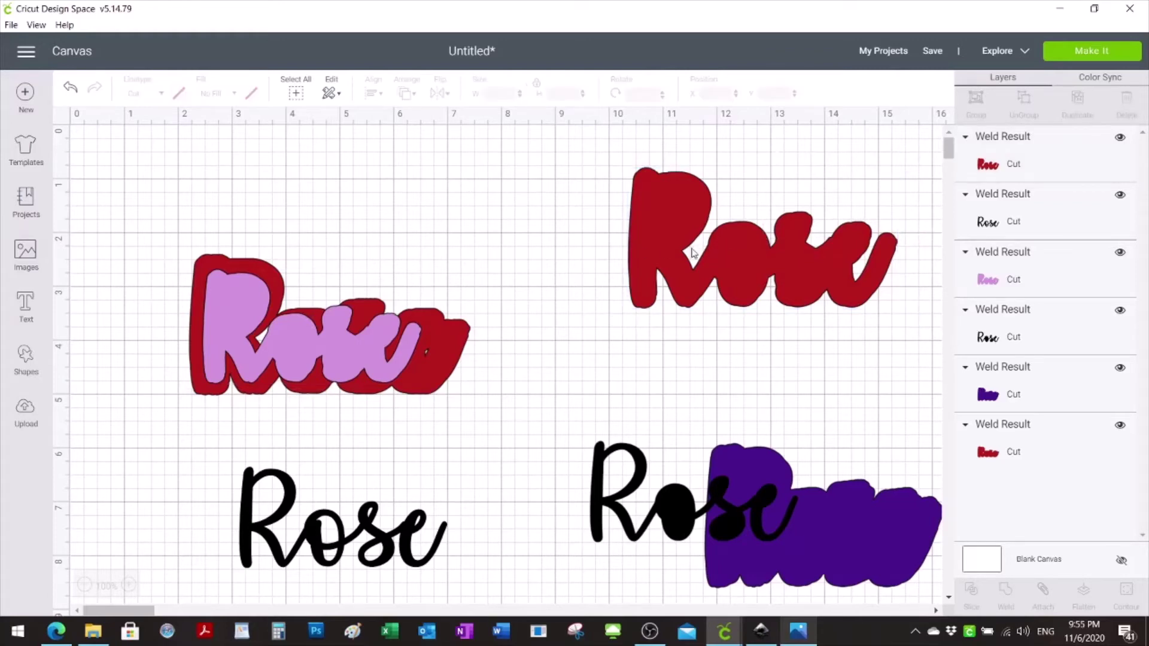
# Narrow the red backing to about 4.68 in wide with proportions unlocked, and reposition the light purple "Rose" at about X 2.37, Y 2.65
pyautogui.click(432, 359)
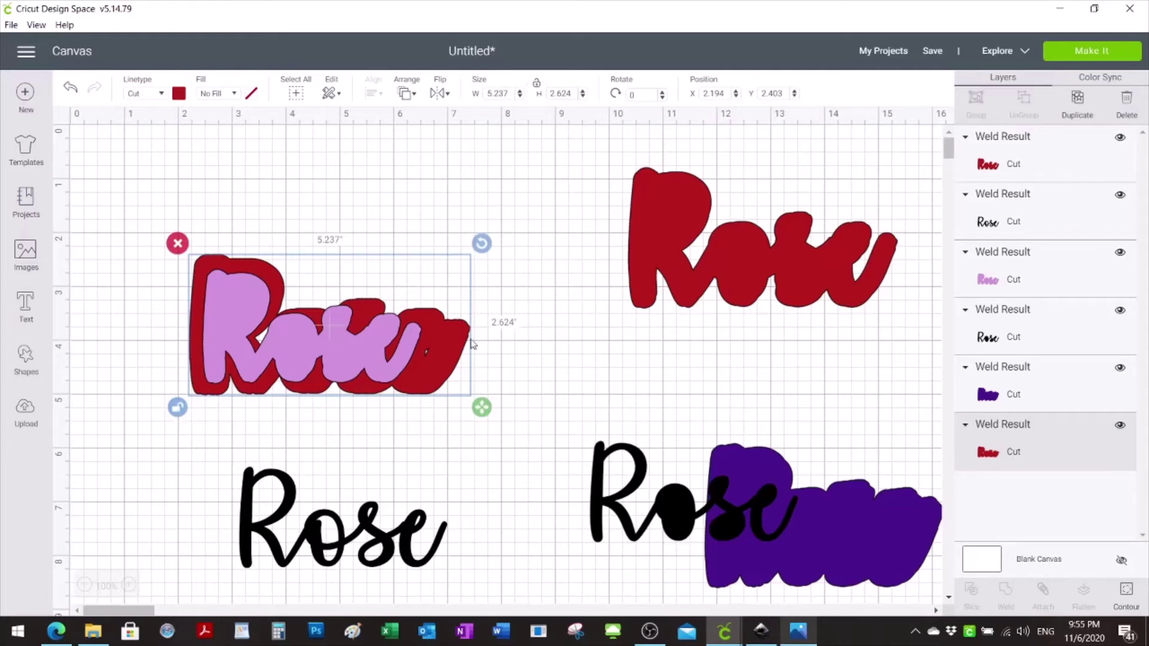
pyautogui.moveTo(482, 411); pyautogui.dragTo(452, 414)
pyautogui.click(522, 350)
pyautogui.click(334, 343)
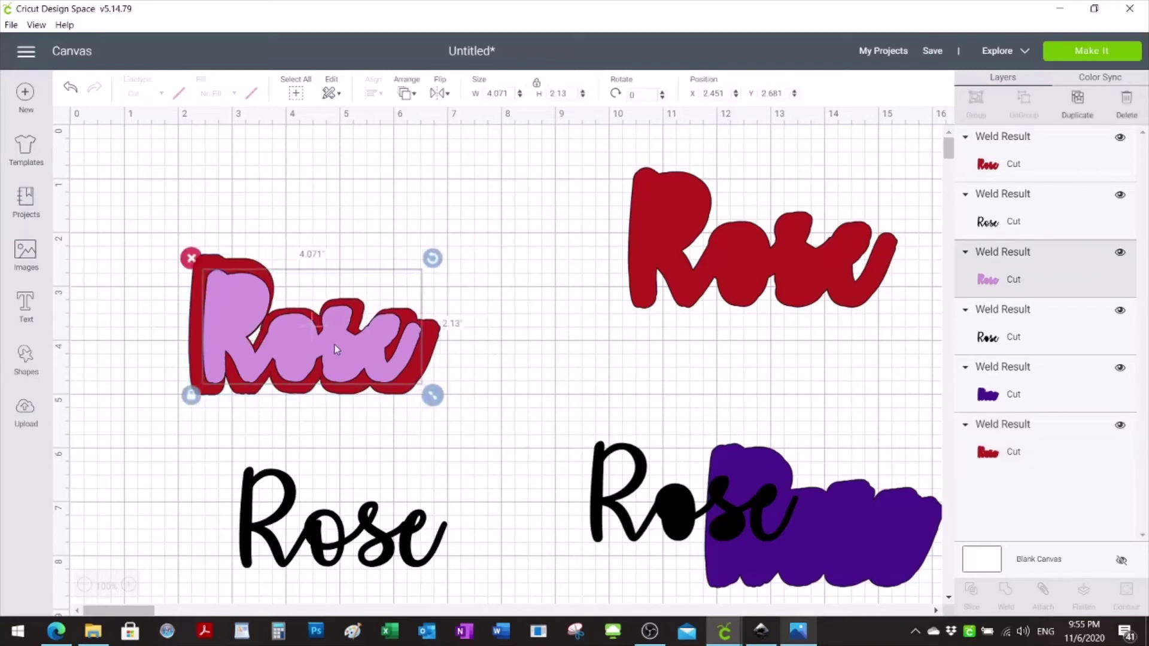
pyautogui.moveTo(334, 343); pyautogui.dragTo(329, 342)
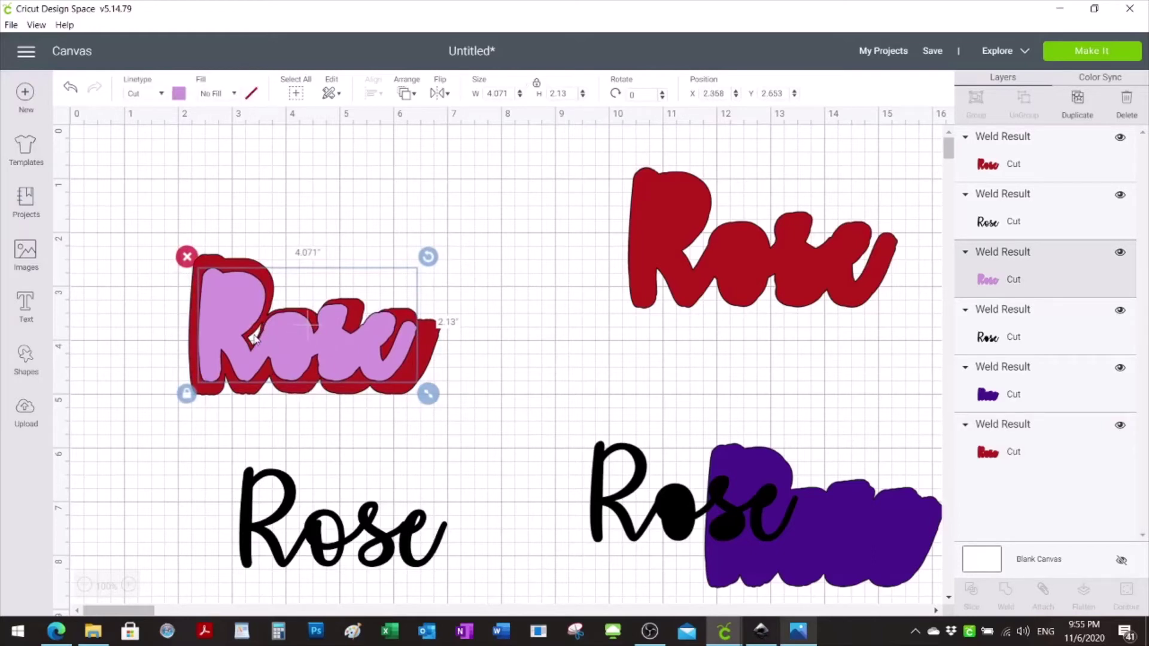
# Hide the two small hole contours in the red backing to make it solid
pyautogui.click(240, 262)
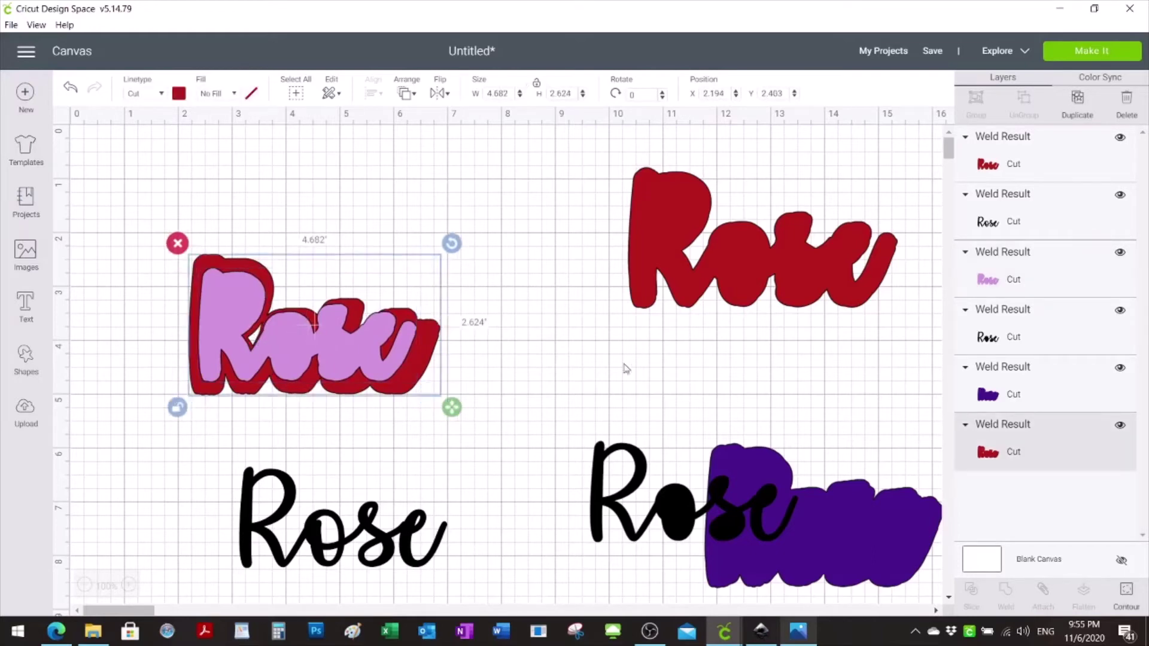
pyautogui.click(1126, 604)
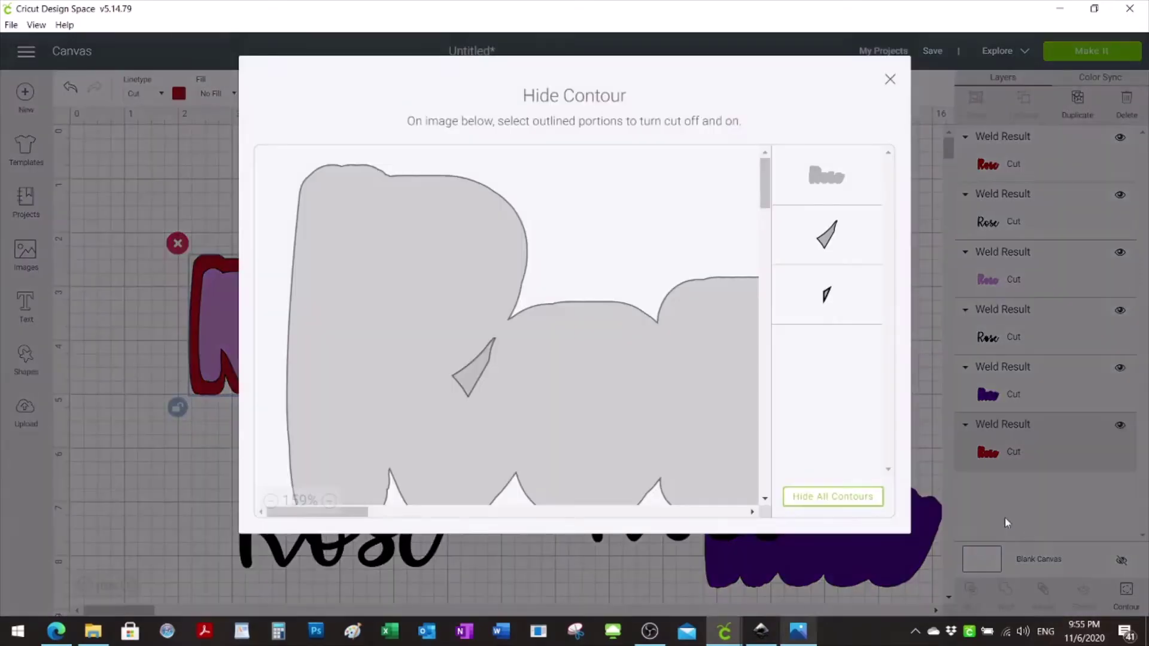
pyautogui.click(478, 374)
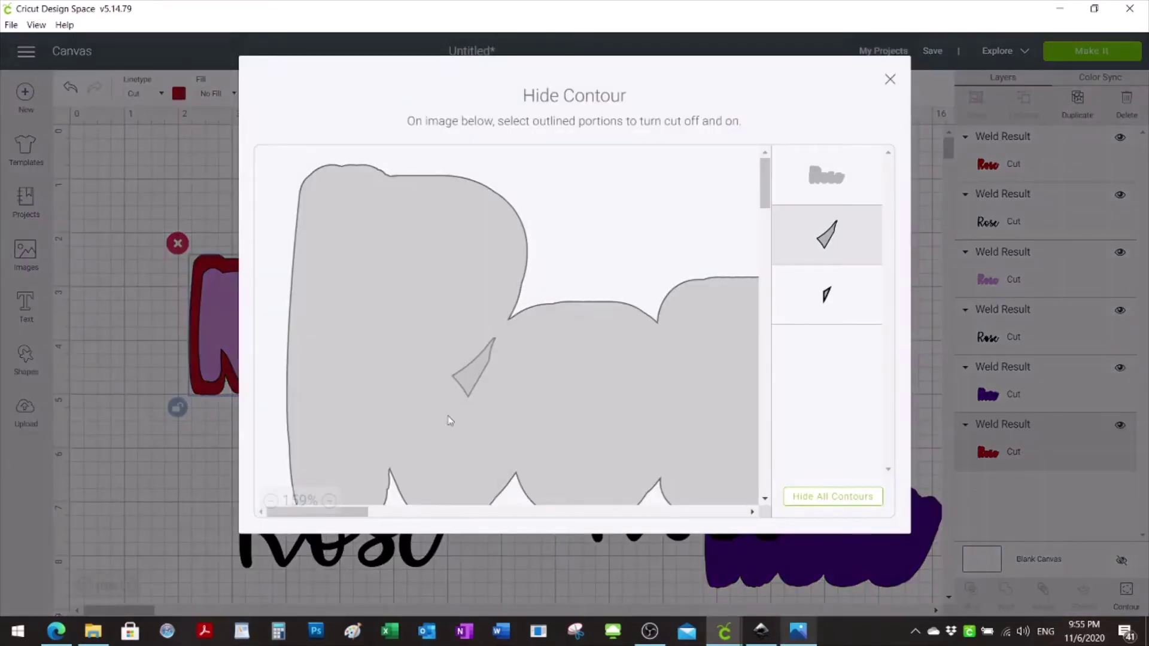
pyautogui.moveTo(359, 512); pyautogui.dragTo(459, 516)
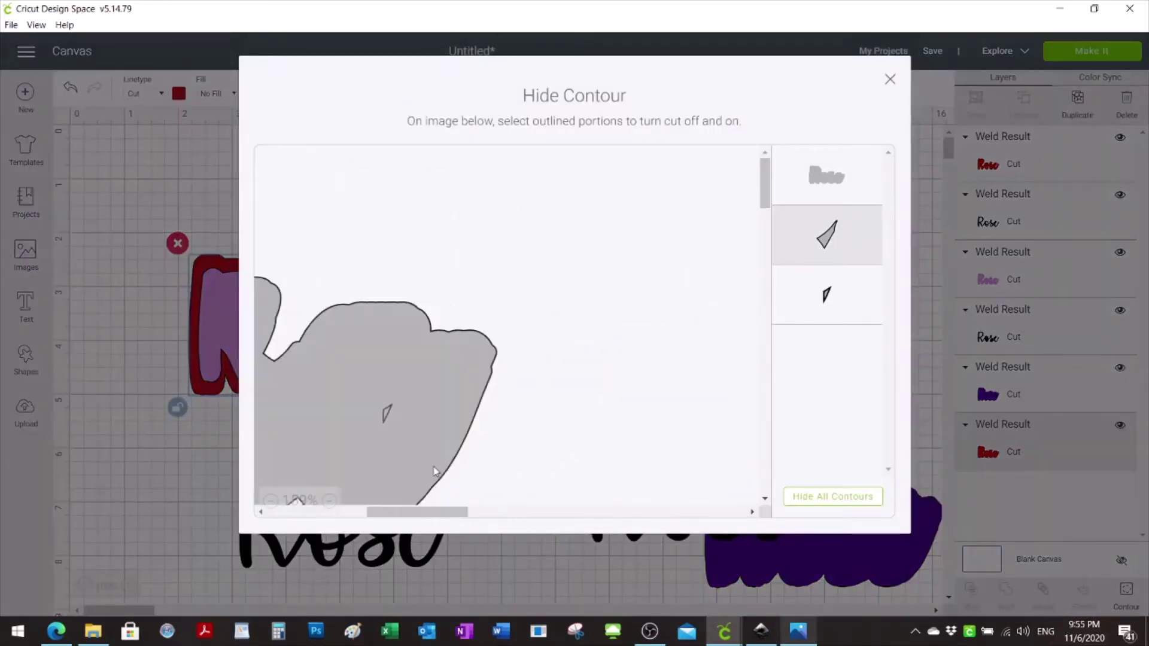
pyautogui.click(387, 412)
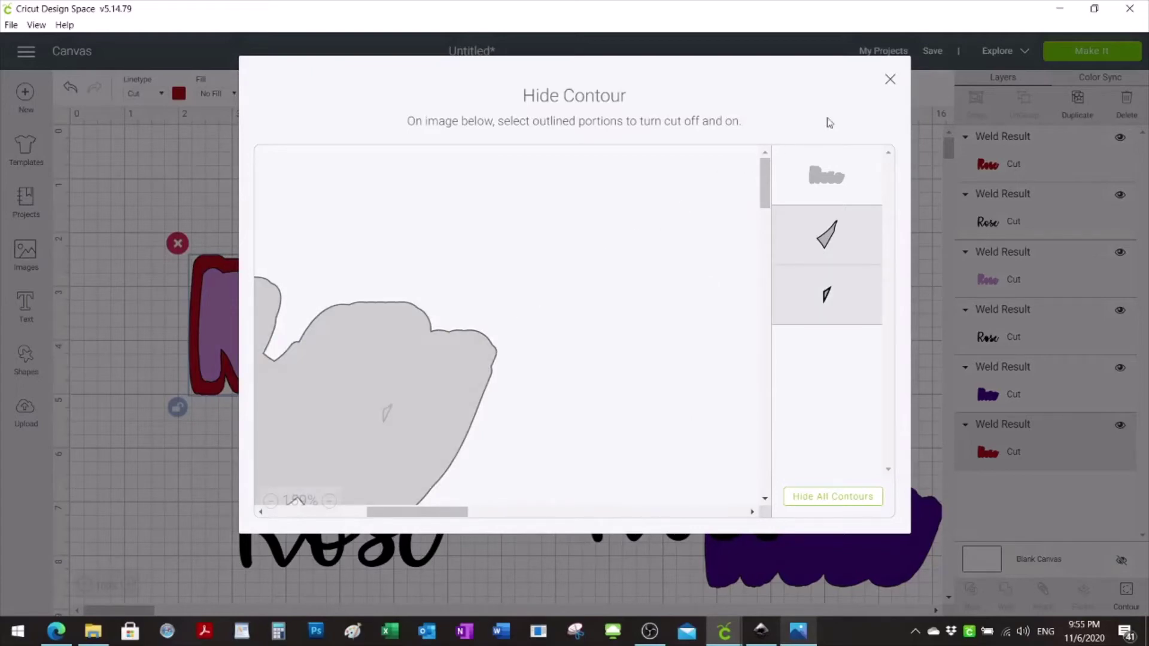
pyautogui.click(889, 79)
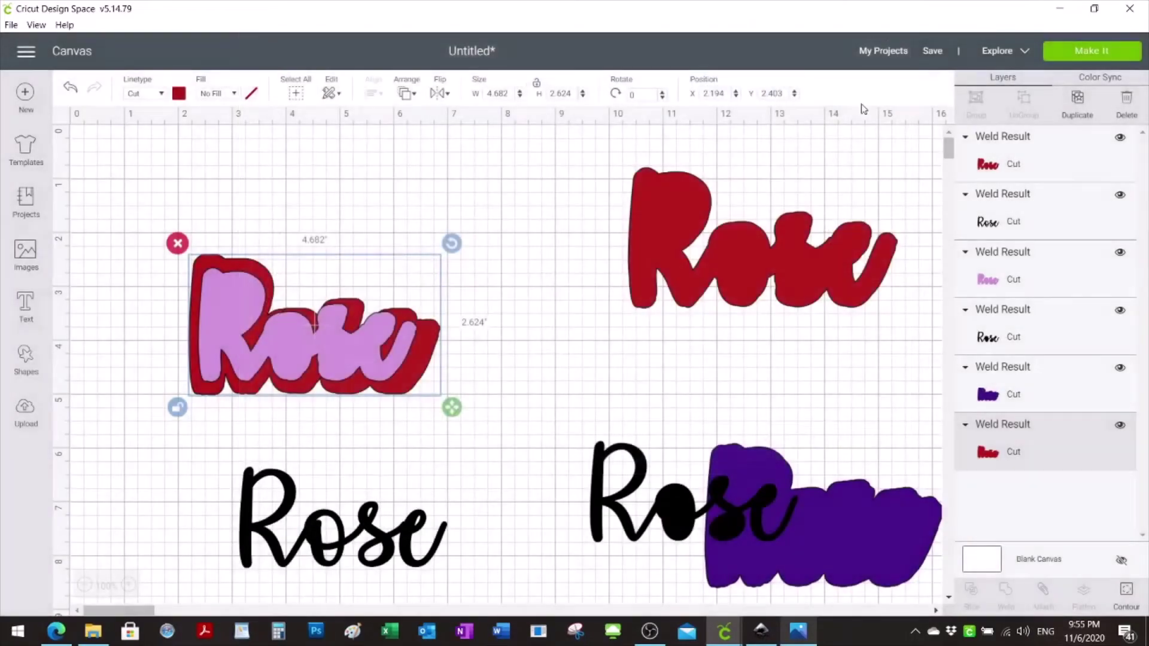
# Nudge the light purple "Rose" to about X 2.40, Y 2.68, and place a duplicate of the red backing over it at about X 2.17, Y 2.26
pyautogui.click(450, 445)
pyautogui.moveTo(344, 351); pyautogui.dragTo(343, 353)
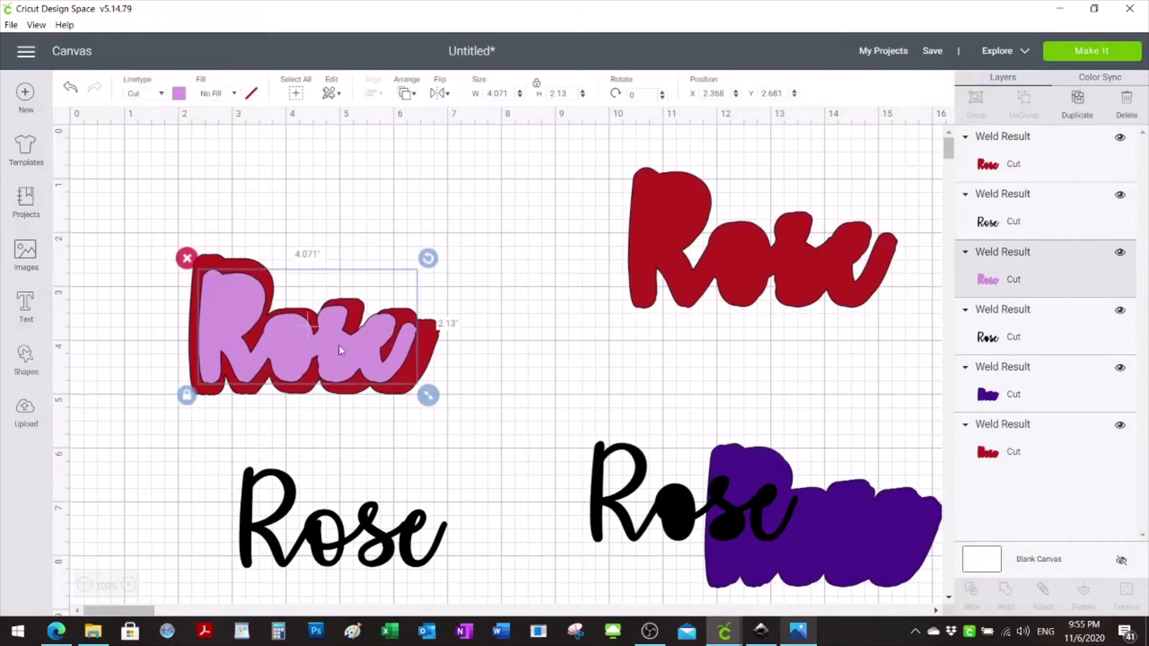
pyautogui.click(244, 262)
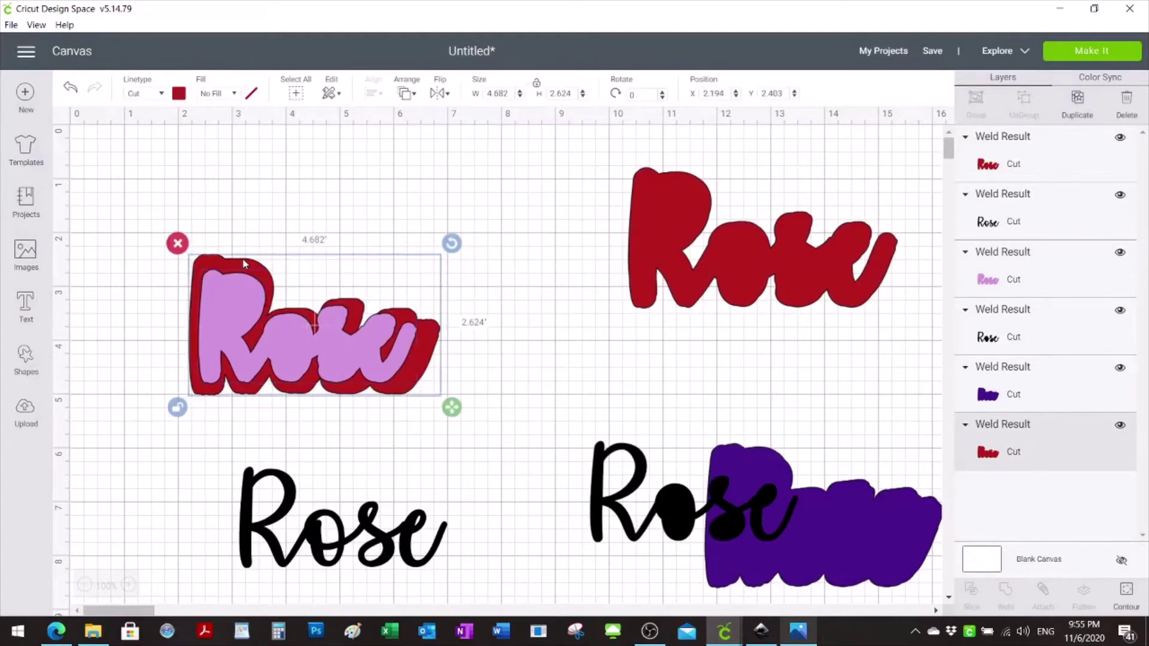
pyautogui.hotkey('ctrl', 'd')
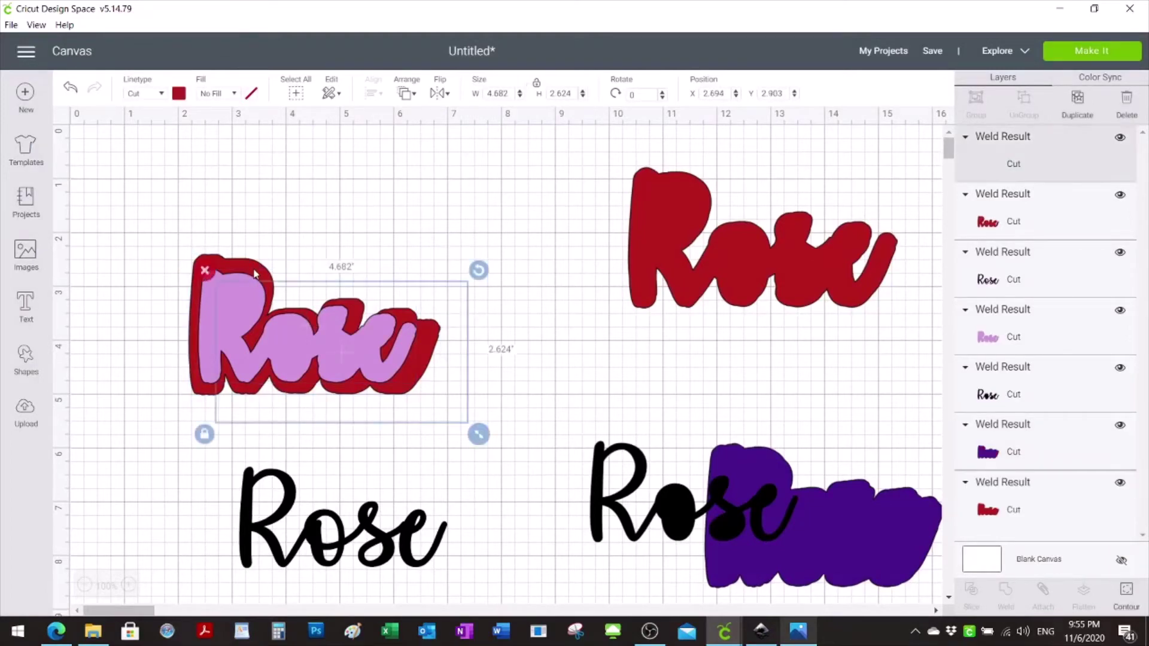
pyautogui.moveTo(405, 389); pyautogui.dragTo(429, 464)
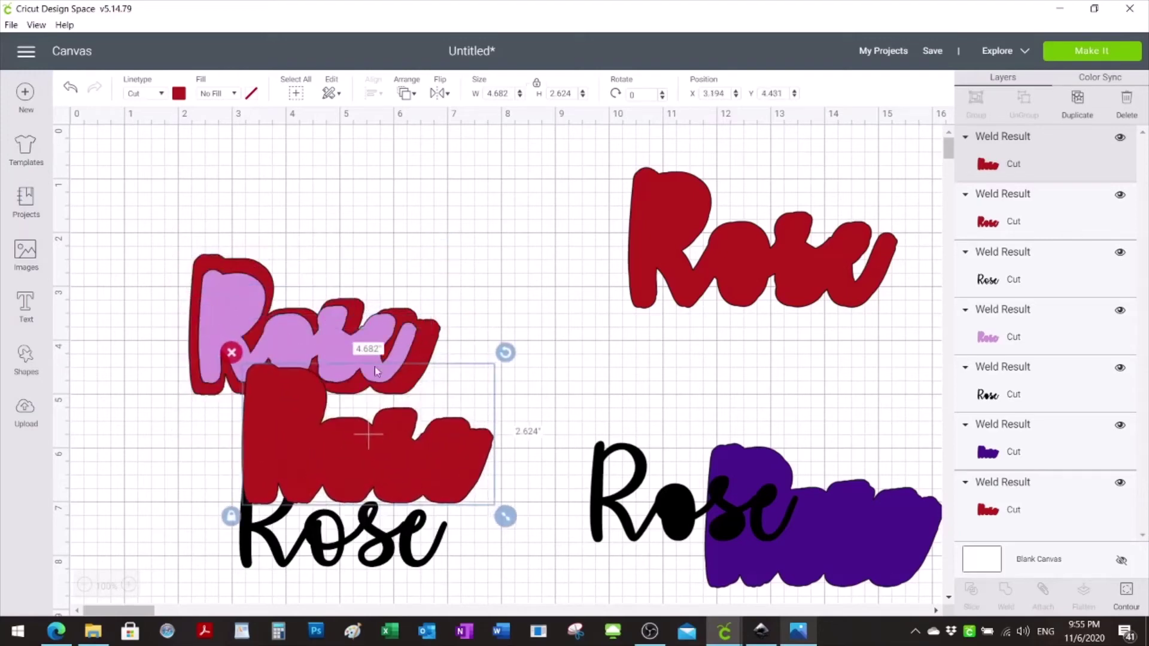
pyautogui.click(378, 334)
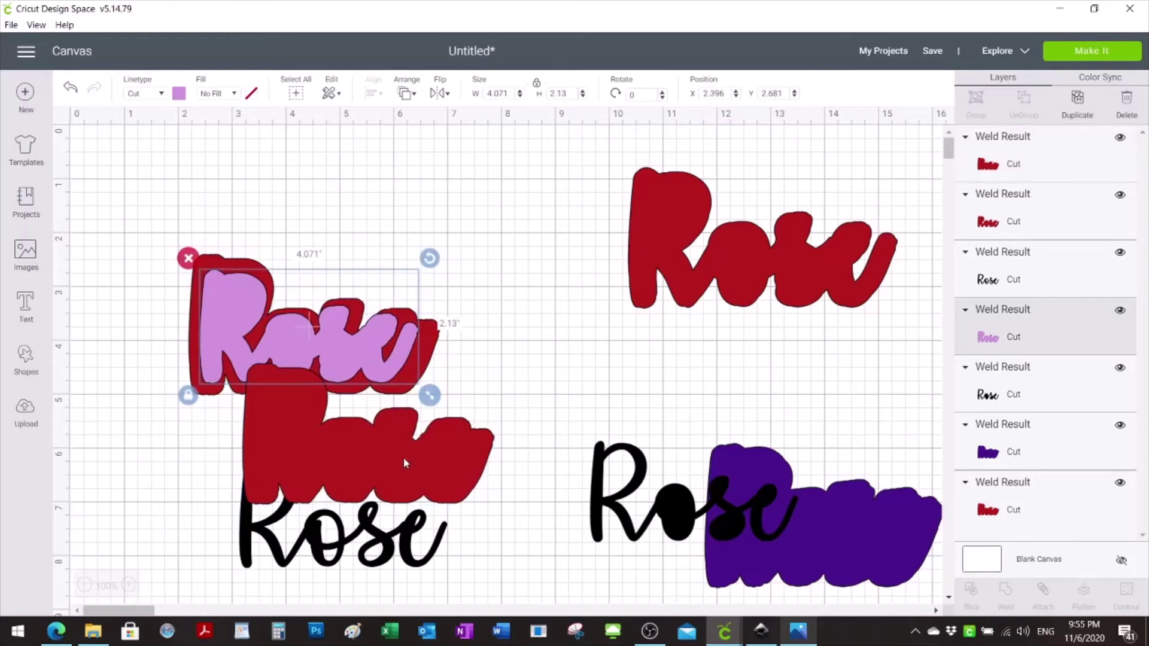
pyautogui.click(403, 457)
pyautogui.click(370, 337)
pyautogui.moveTo(406, 461); pyautogui.dragTo(346, 337)
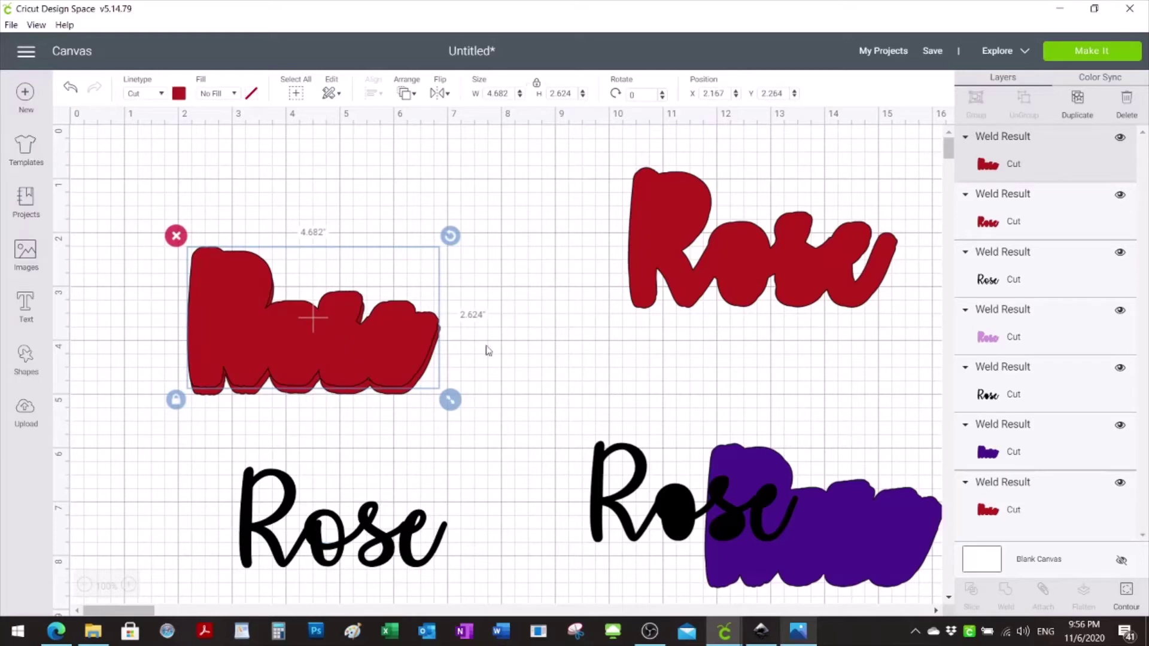
# Hide the light purple "Rose" and weld the two overlapping red backings into one shape
pyautogui.click(1064, 344)
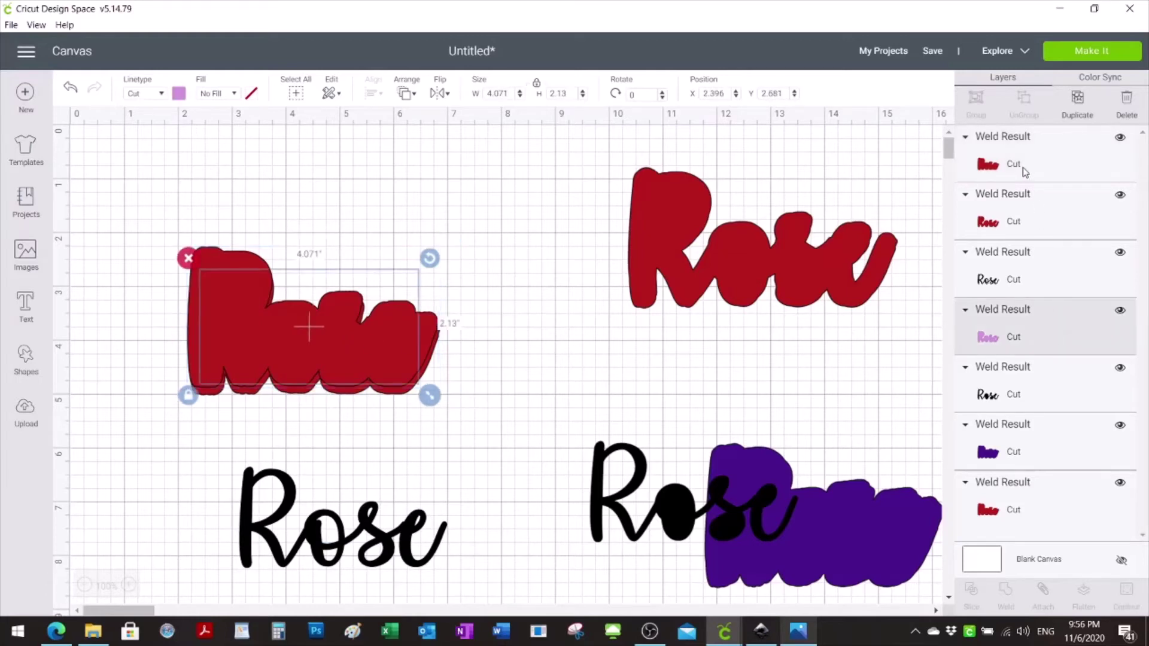
pyautogui.click(1120, 310)
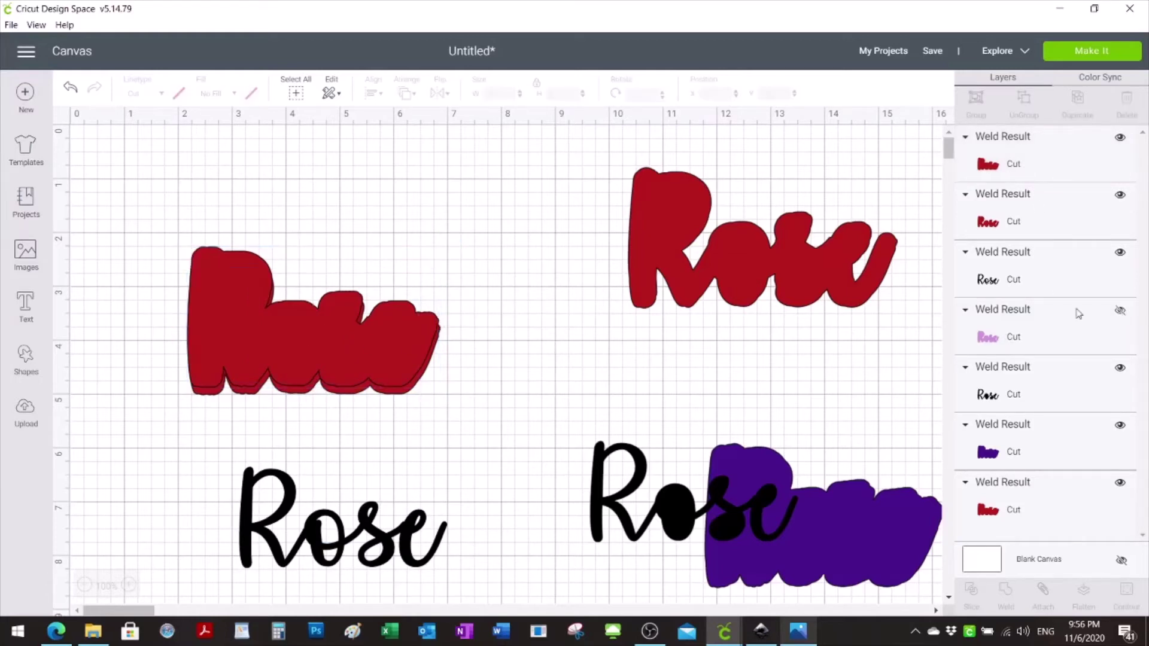
pyautogui.moveTo(162, 221); pyautogui.dragTo(485, 420)
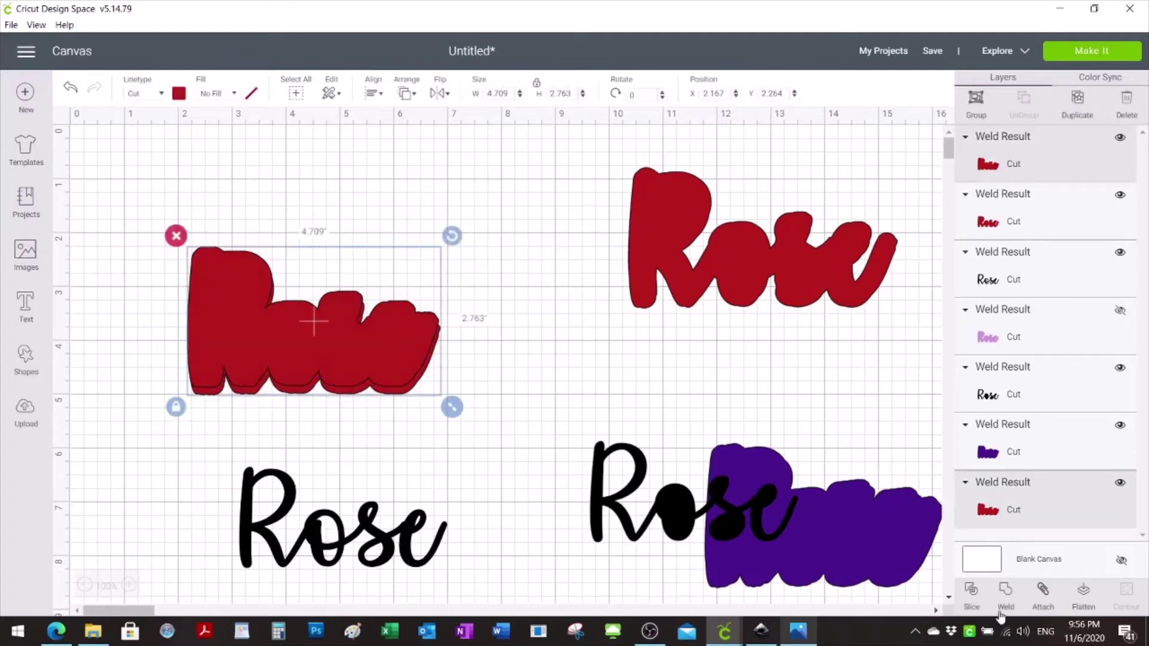
pyautogui.click(1005, 592)
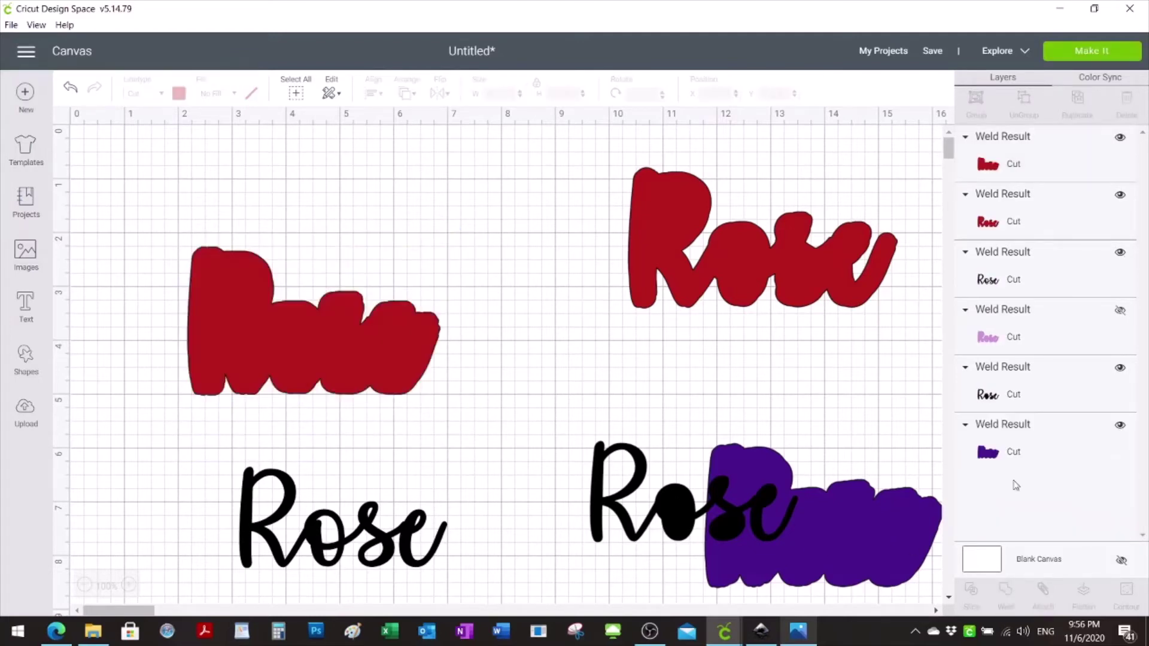
# Show the light purple "Rose" again and send the newly welded red backing to the back
pyautogui.click(1119, 310)
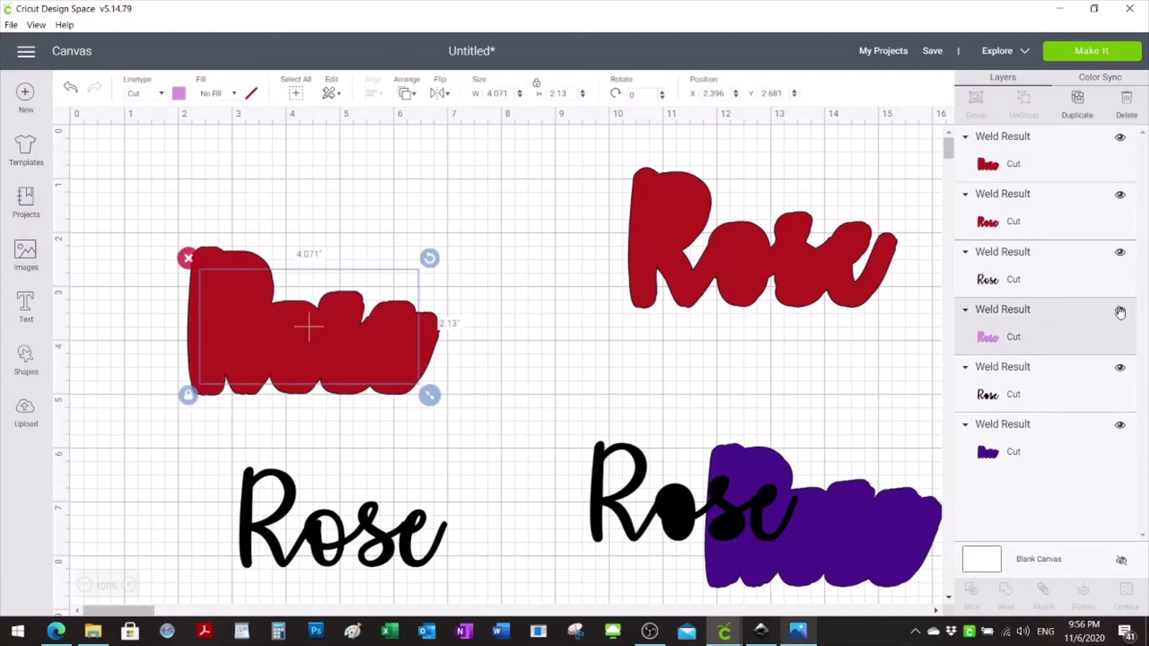
pyautogui.click(238, 256)
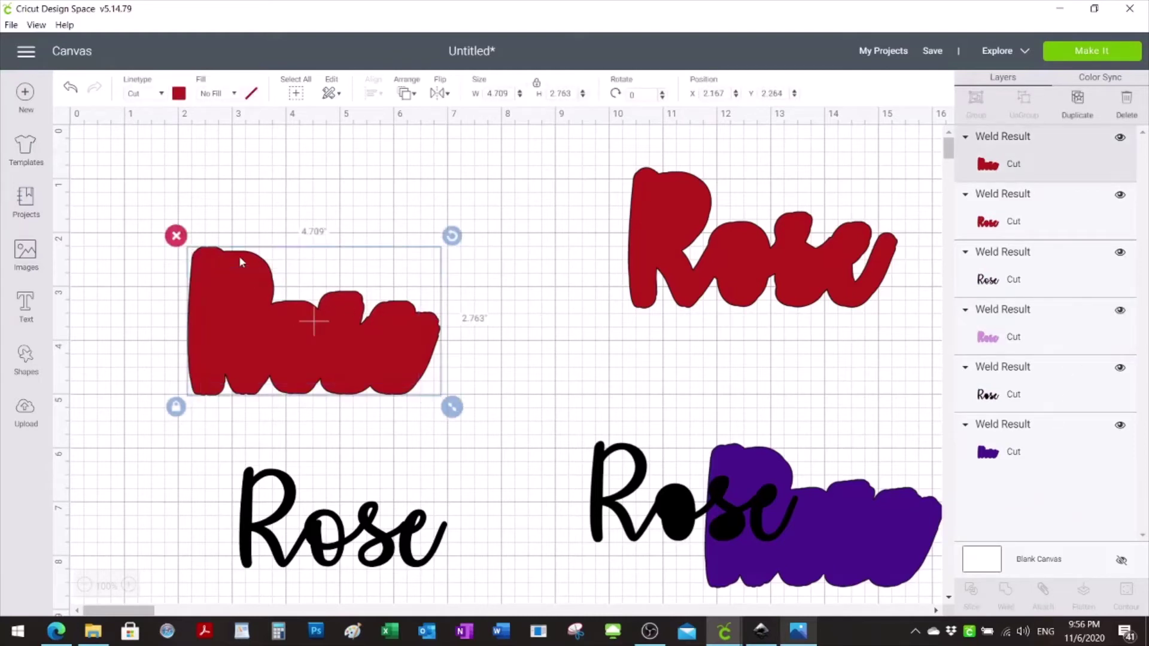
pyautogui.rightClick(239, 256)
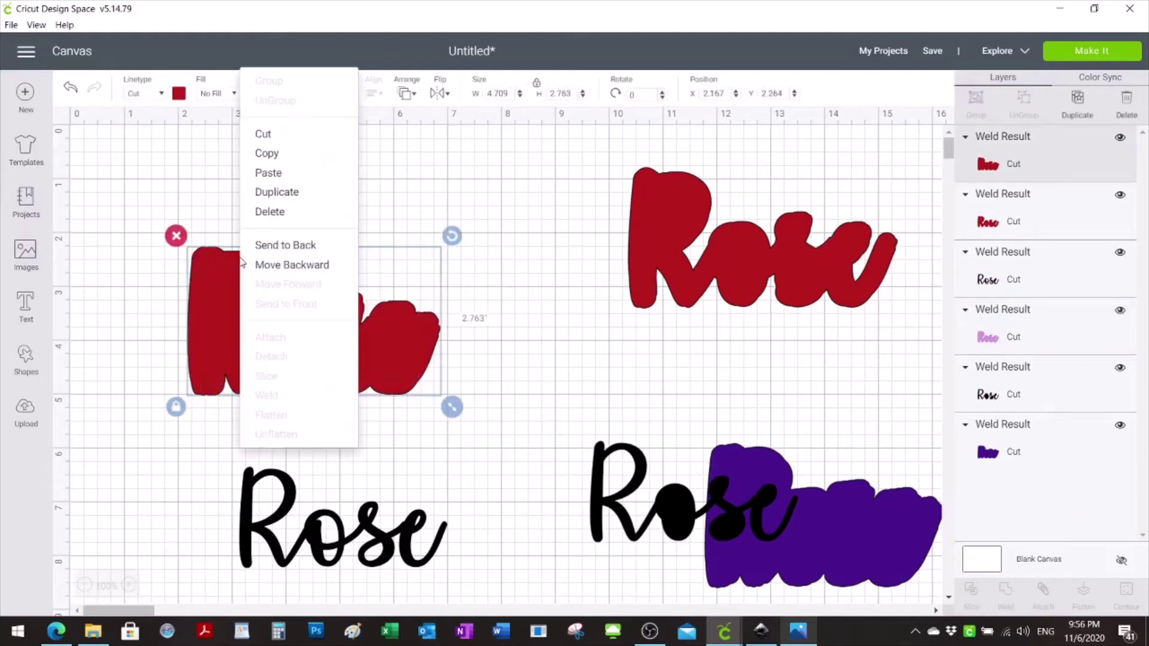
pyautogui.click(291, 247)
# Move the light purple "Rose" to about X 2.37, Y 2.63, and resize the red backing non-proportionally to about 4.45 × 2.75 in
pyautogui.moveTo(334, 353); pyautogui.dragTo(332, 353)
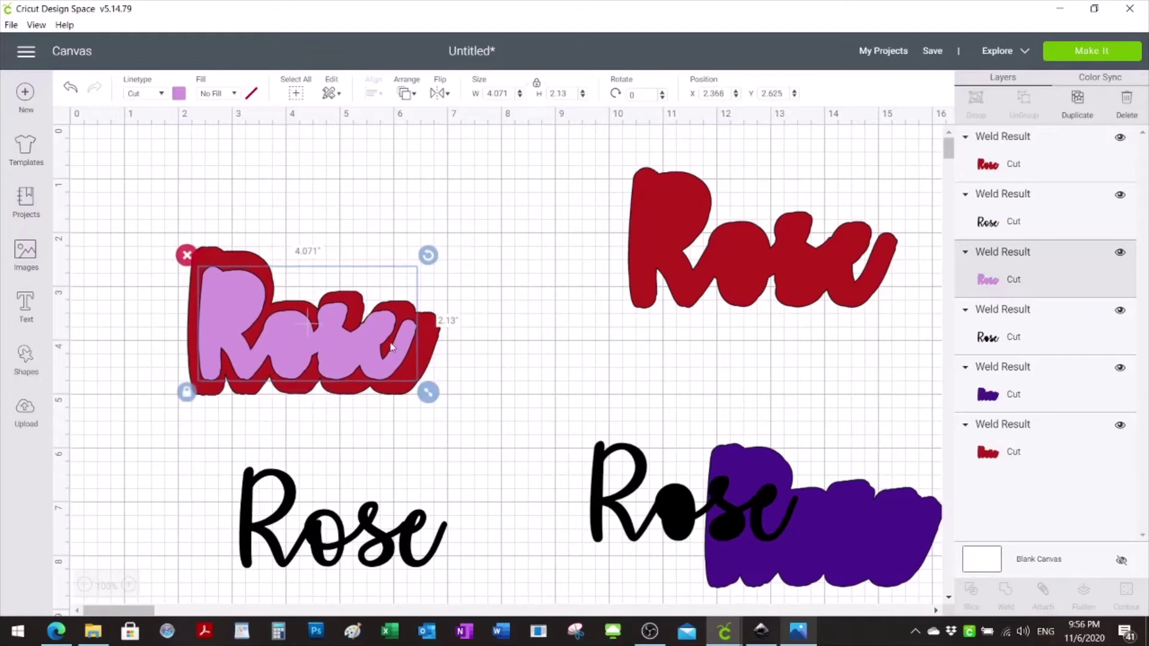
pyautogui.click(429, 346)
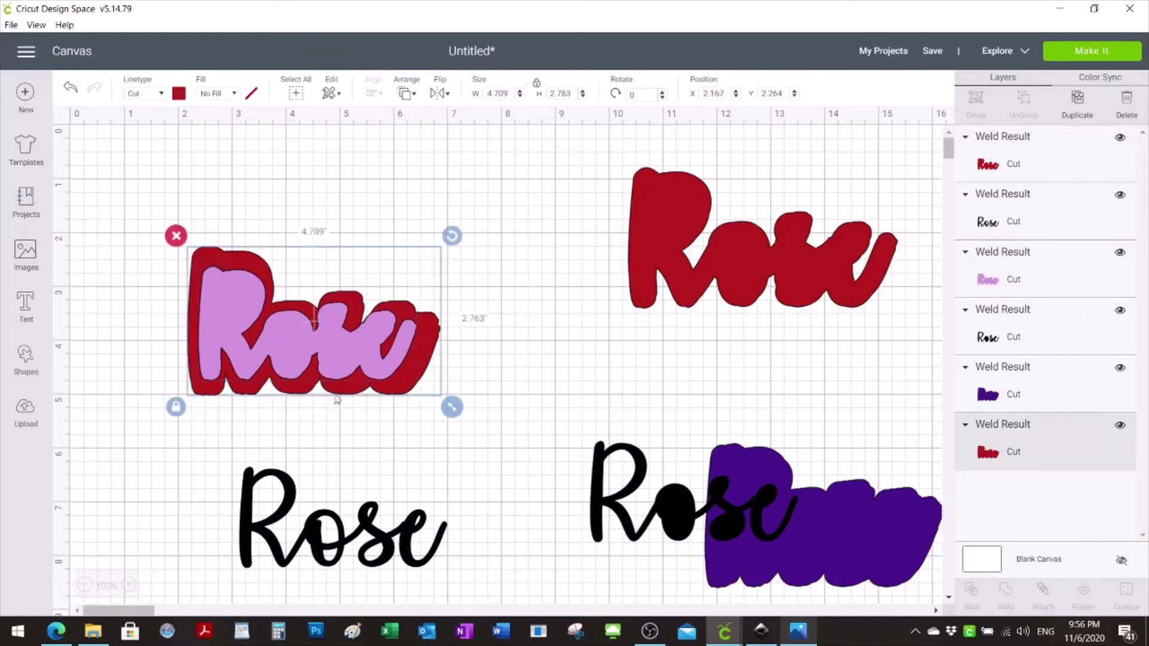
pyautogui.click(176, 407)
pyautogui.moveTo(452, 409); pyautogui.dragTo(438, 414)
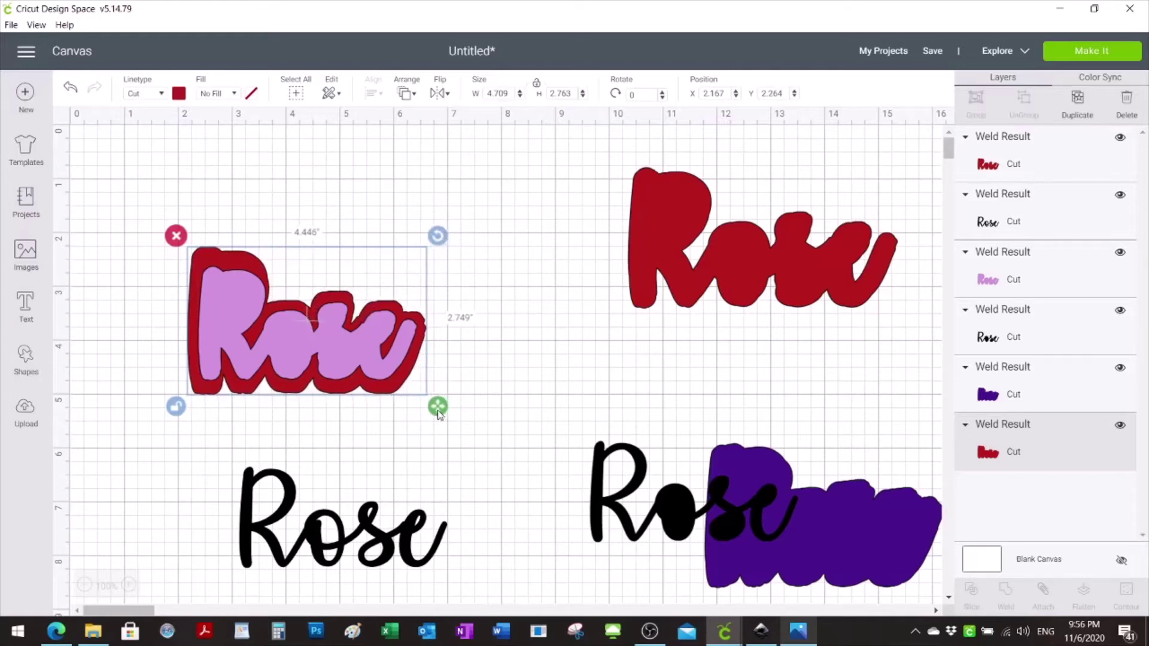
pyautogui.moveTo(438, 414); pyautogui.dragTo(437, 413)
pyautogui.click(579, 405)
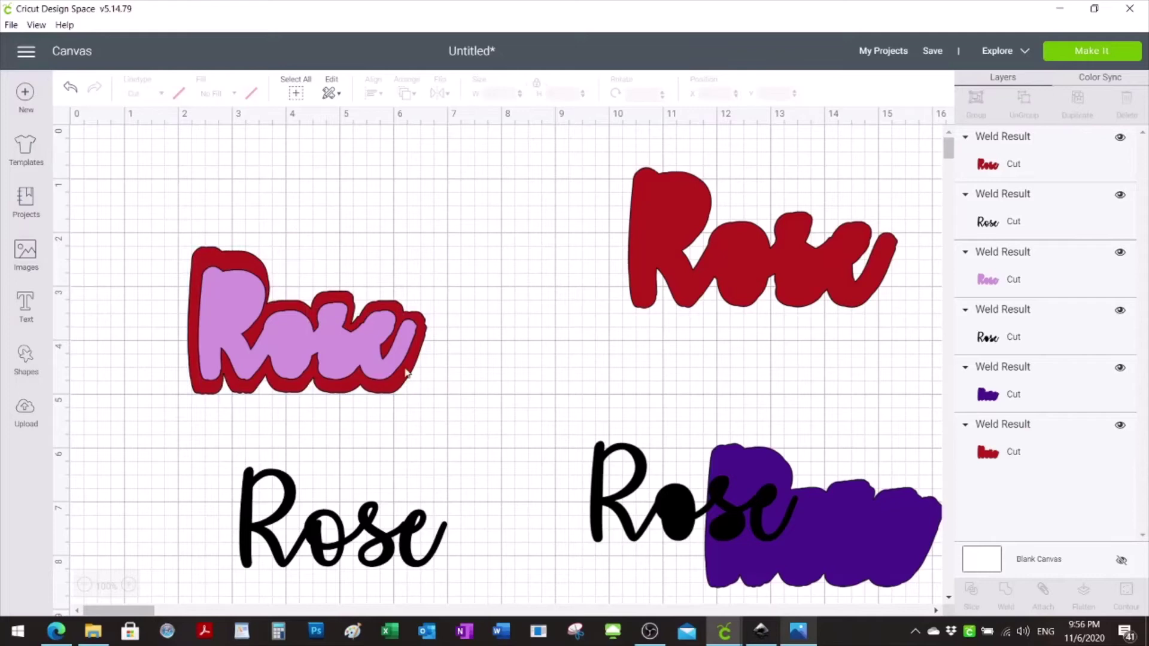
# Nudge the lavender Rose outline into the middle of the red outline and reduce the red outline's height to about 2.58 in
pyautogui.click(301, 357)
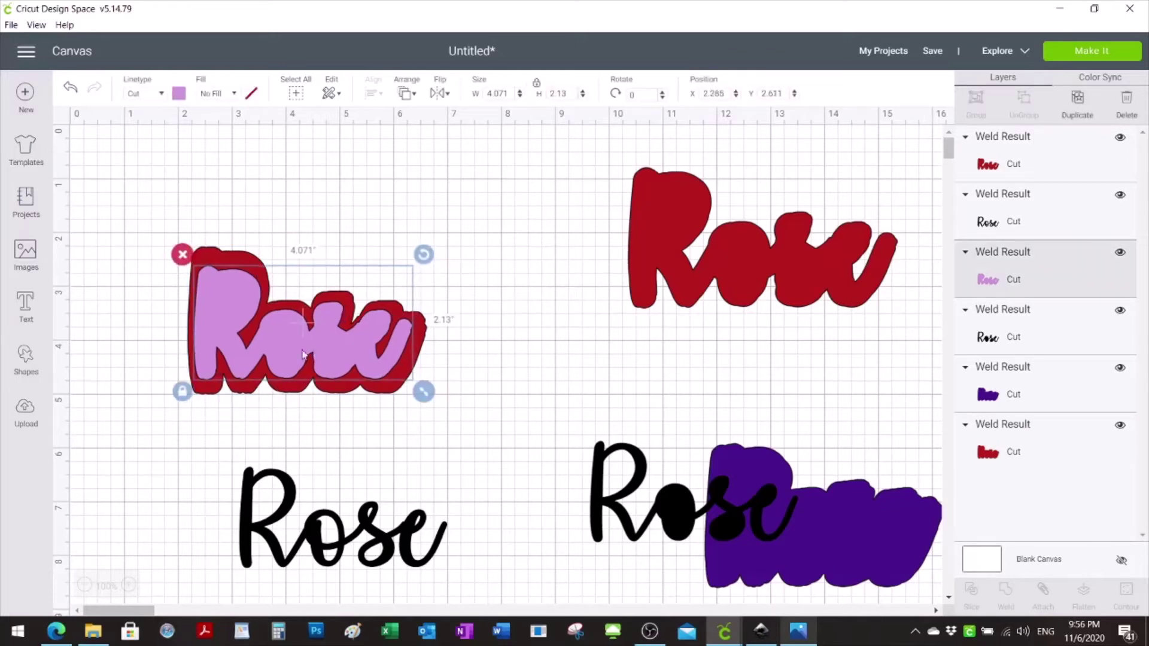
pyautogui.moveTo(288, 354); pyautogui.dragTo(292, 354)
pyautogui.click(334, 392)
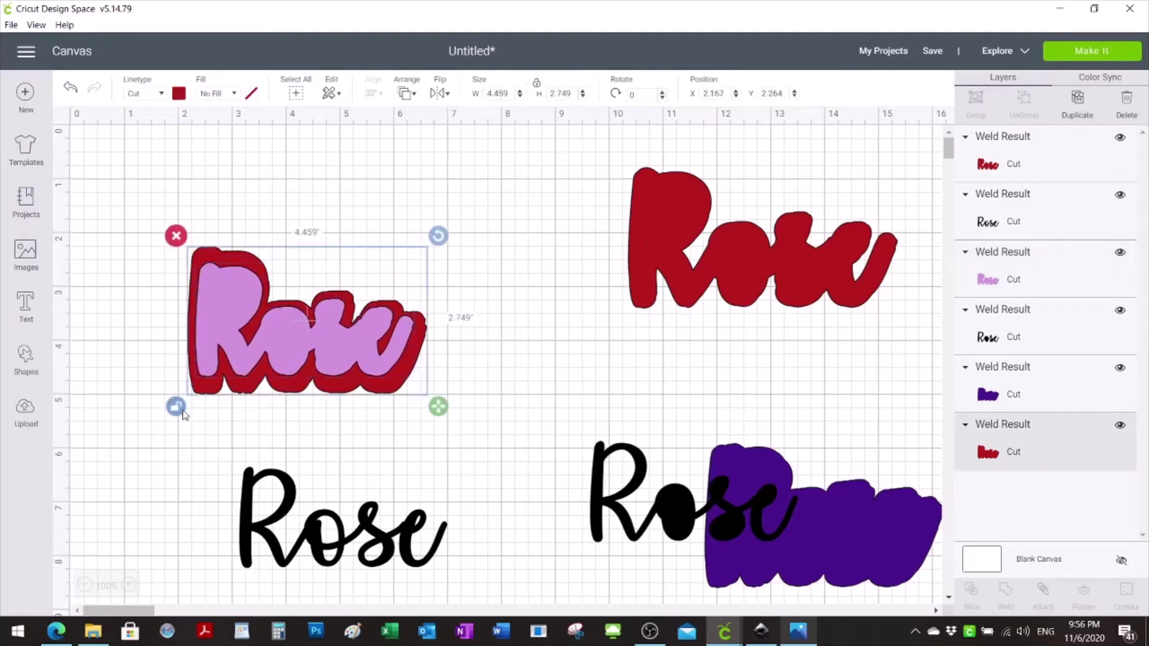
pyautogui.moveTo(439, 415); pyautogui.dragTo(440, 406)
pyautogui.click(523, 451)
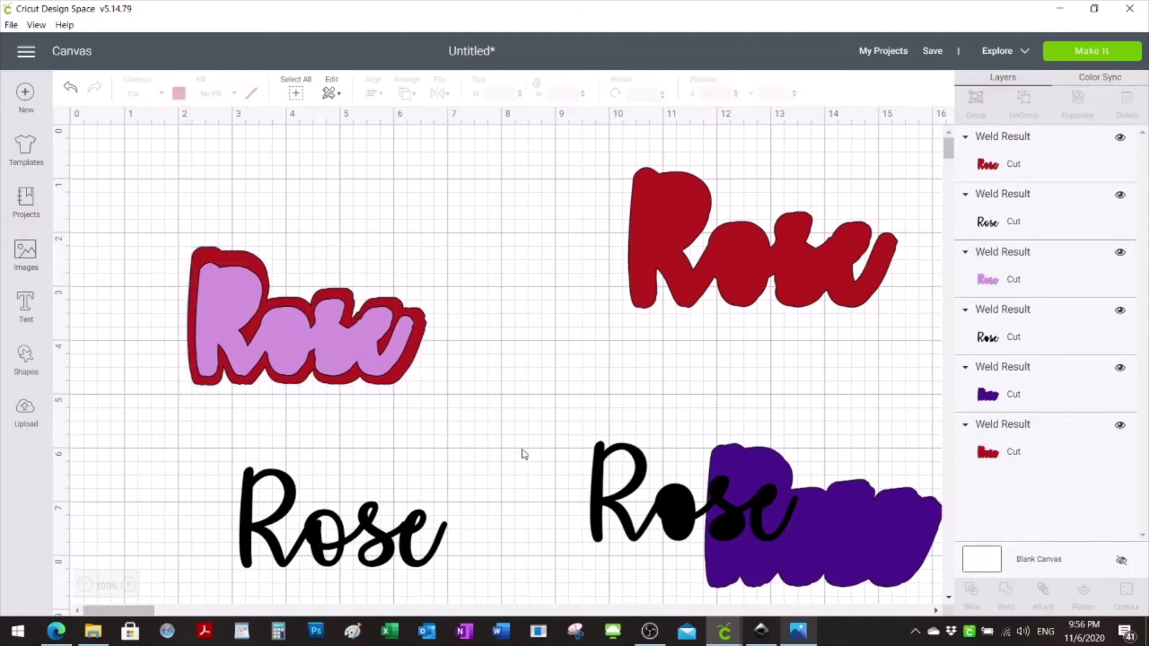
# Shift the lavender outline slightly up and shrink the red outline behind it to about 4.39 in wide and 2.55 in high
pyautogui.click(338, 336)
pyautogui.moveTo(338, 339); pyautogui.dragTo(338, 335)
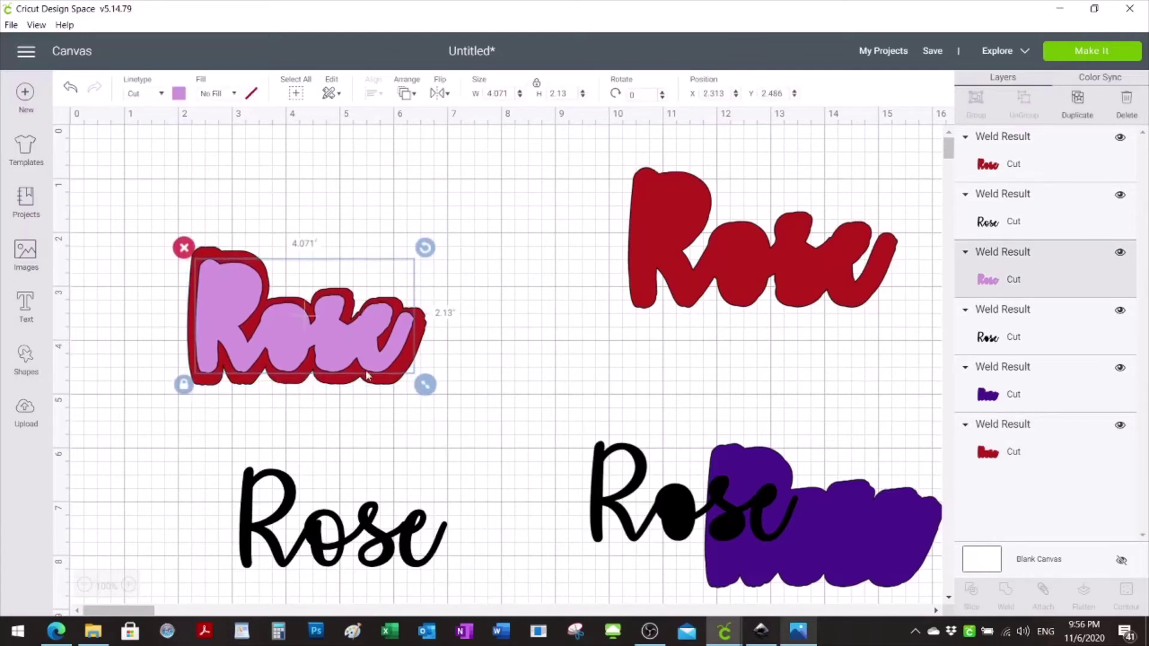
pyautogui.click(341, 383)
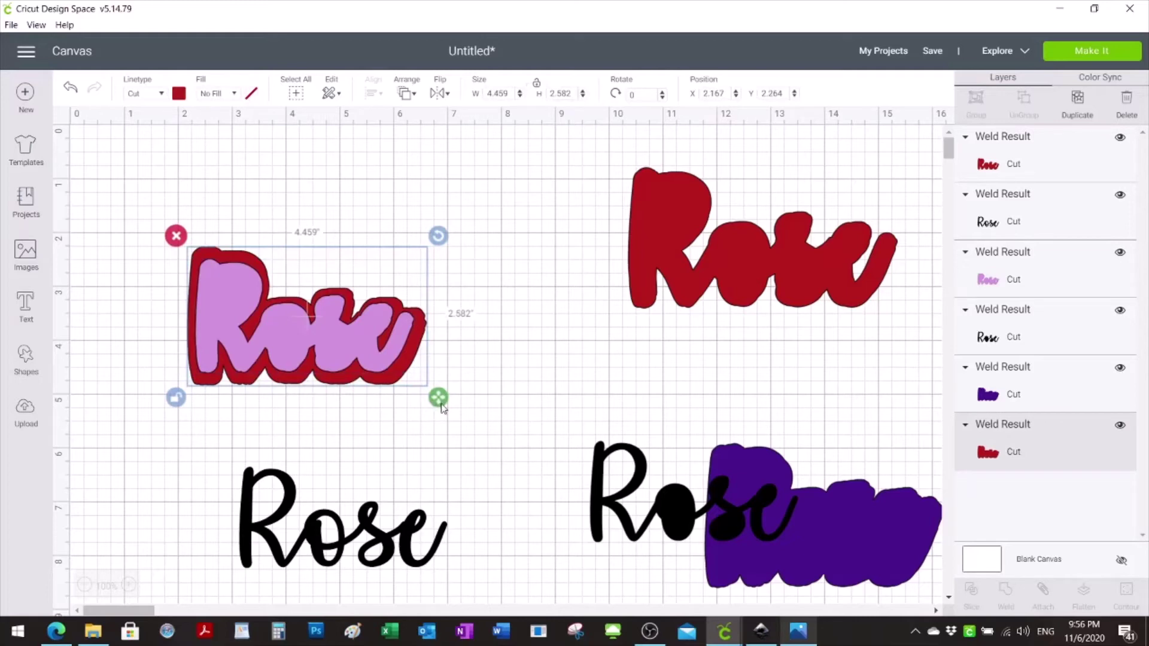
pyautogui.moveTo(442, 408); pyautogui.dragTo(438, 405)
pyautogui.click(407, 409)
pyautogui.click(282, 352)
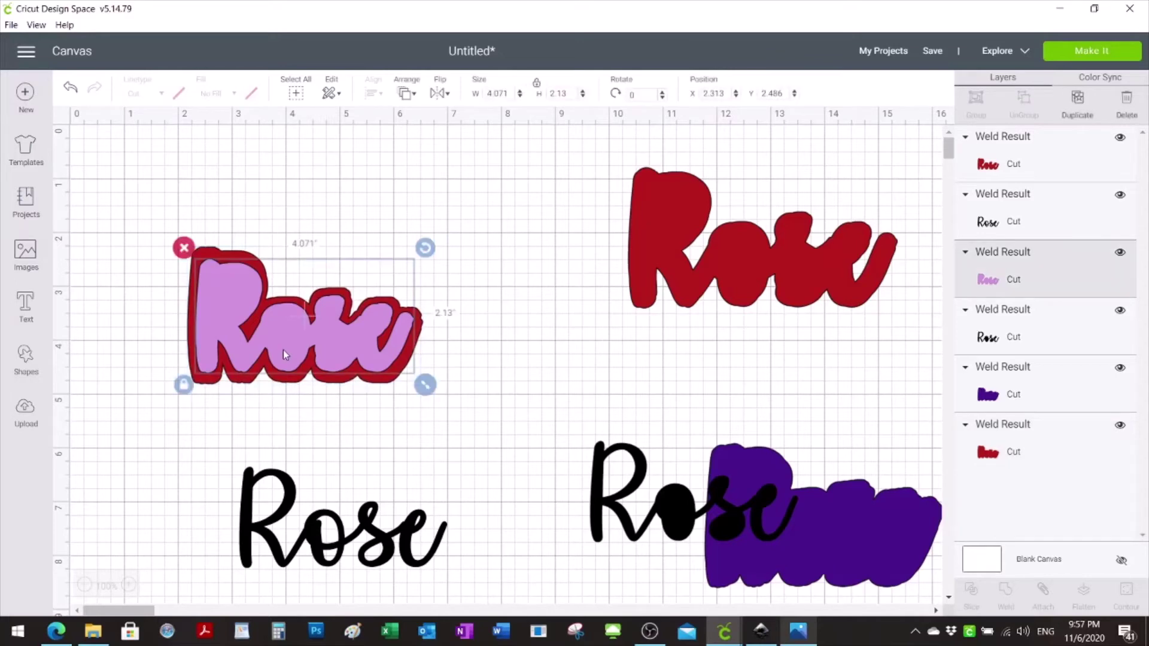
pyautogui.click(354, 426)
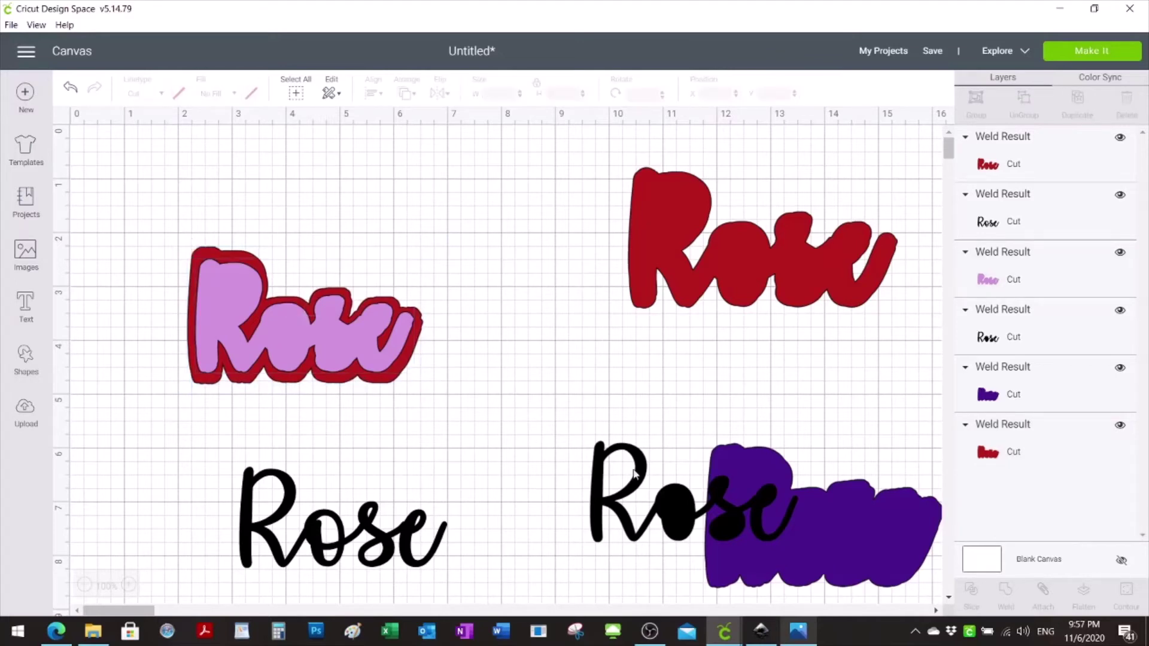
# Duplicate the black Rose lettering below and place the copy on top of the lavender and red outlines
pyautogui.click(395, 532)
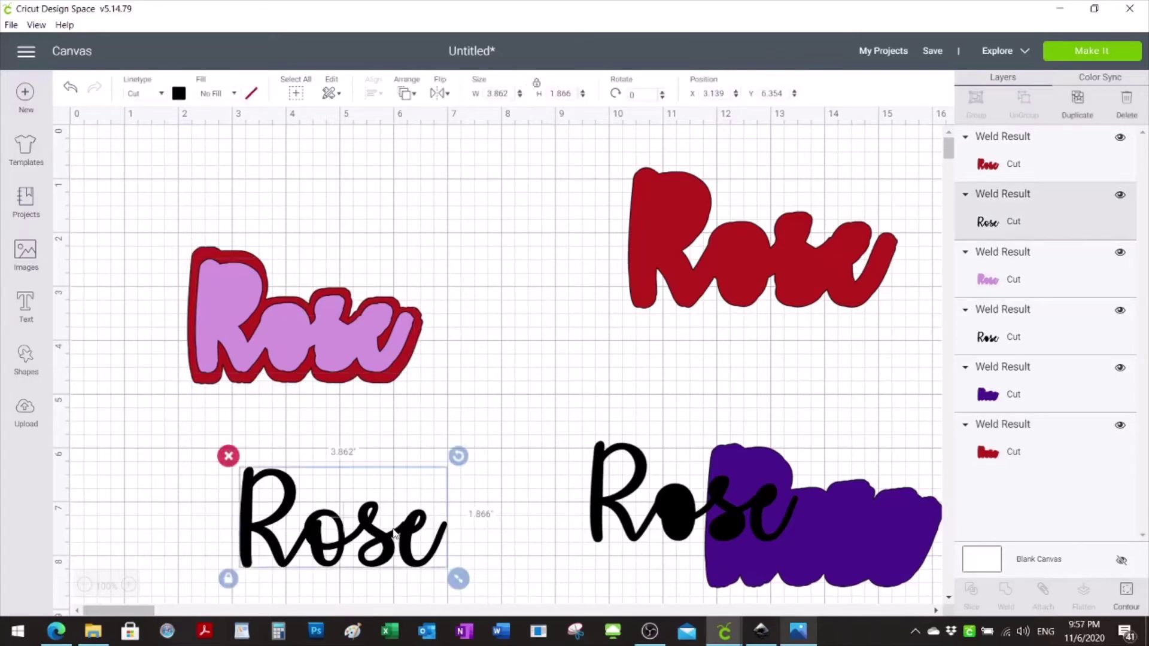
pyautogui.hotkey('ctrl', 'd')
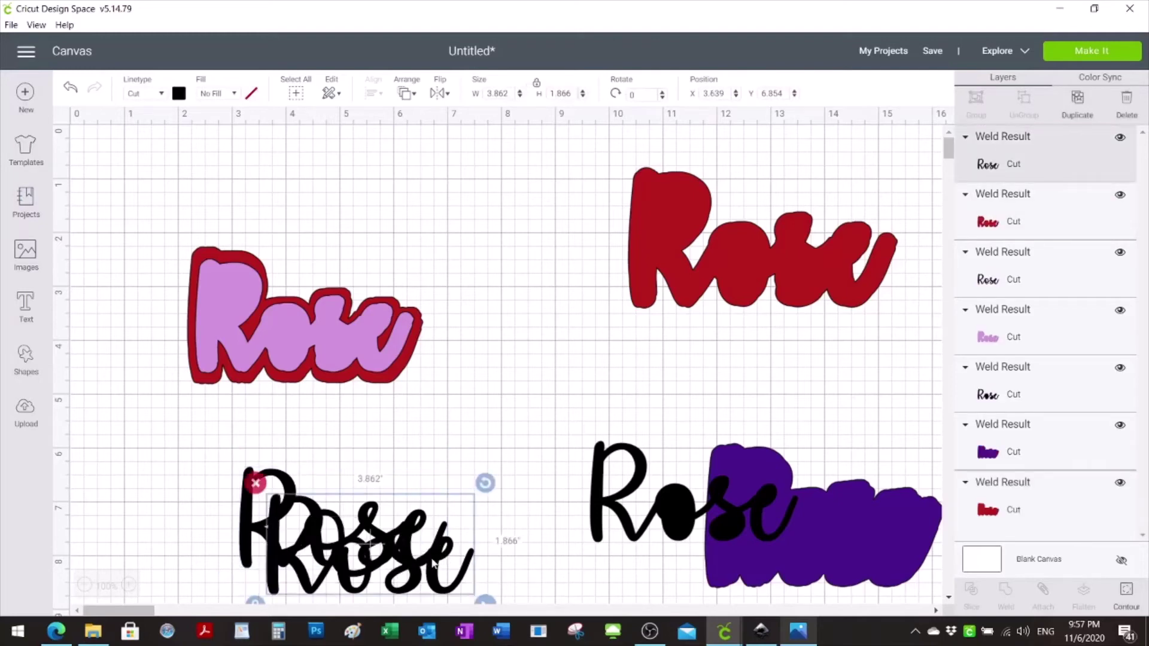
pyautogui.moveTo(433, 562); pyautogui.dragTo(363, 334)
pyautogui.click(431, 417)
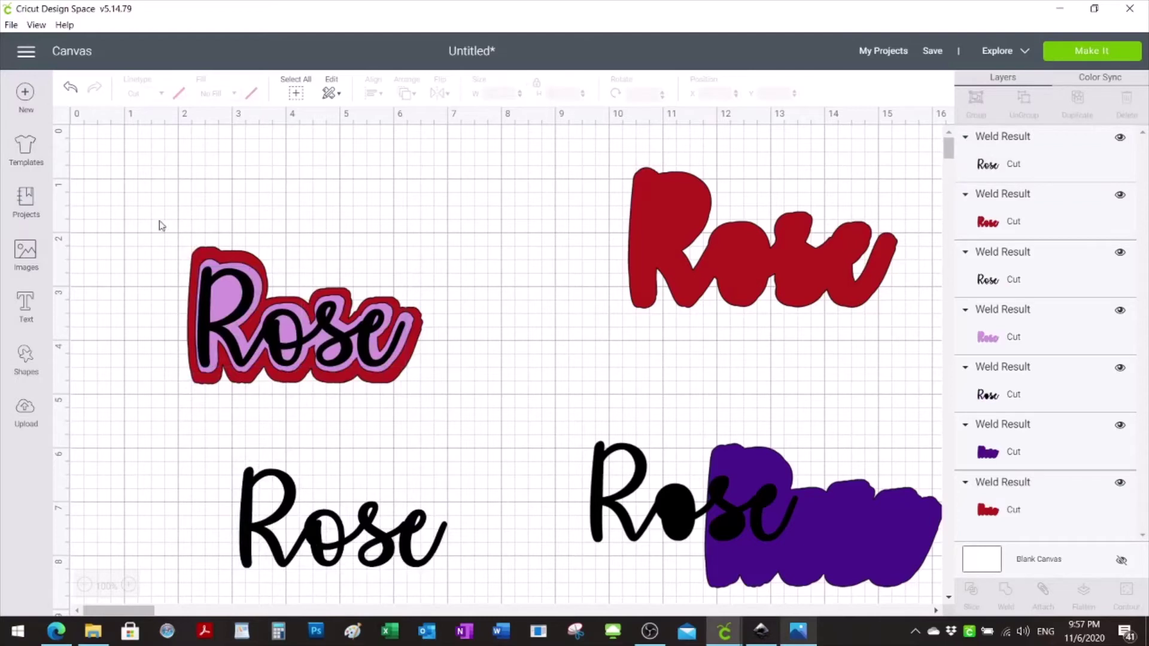
# Center the black, lavender and red Rose layers on each other horizontally and vertically
pyautogui.moveTo(157, 223); pyautogui.dragTo(484, 389)
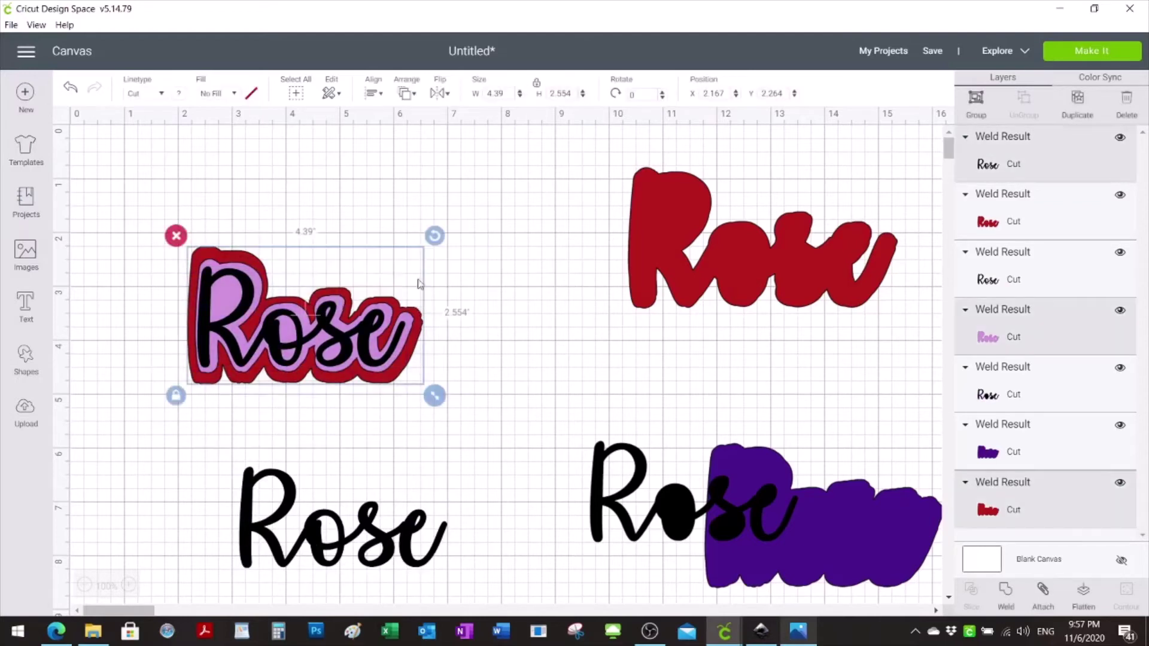
pyautogui.click(368, 99)
pyautogui.click(402, 163)
pyautogui.click(371, 98)
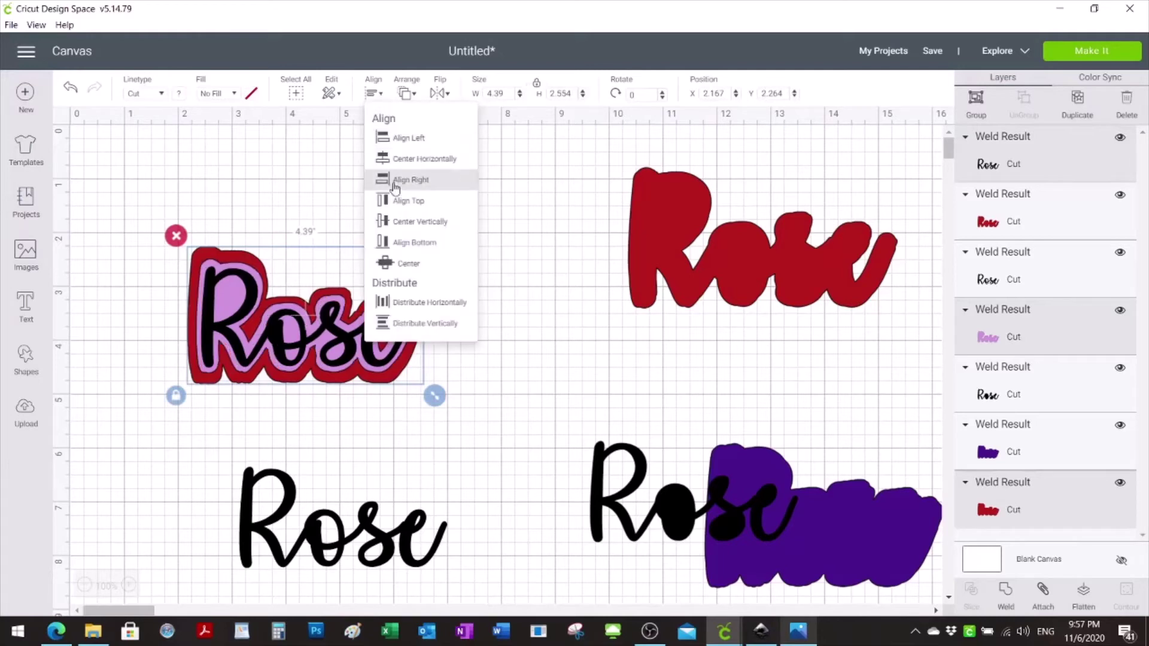
pyautogui.click(402, 222)
pyautogui.click(488, 429)
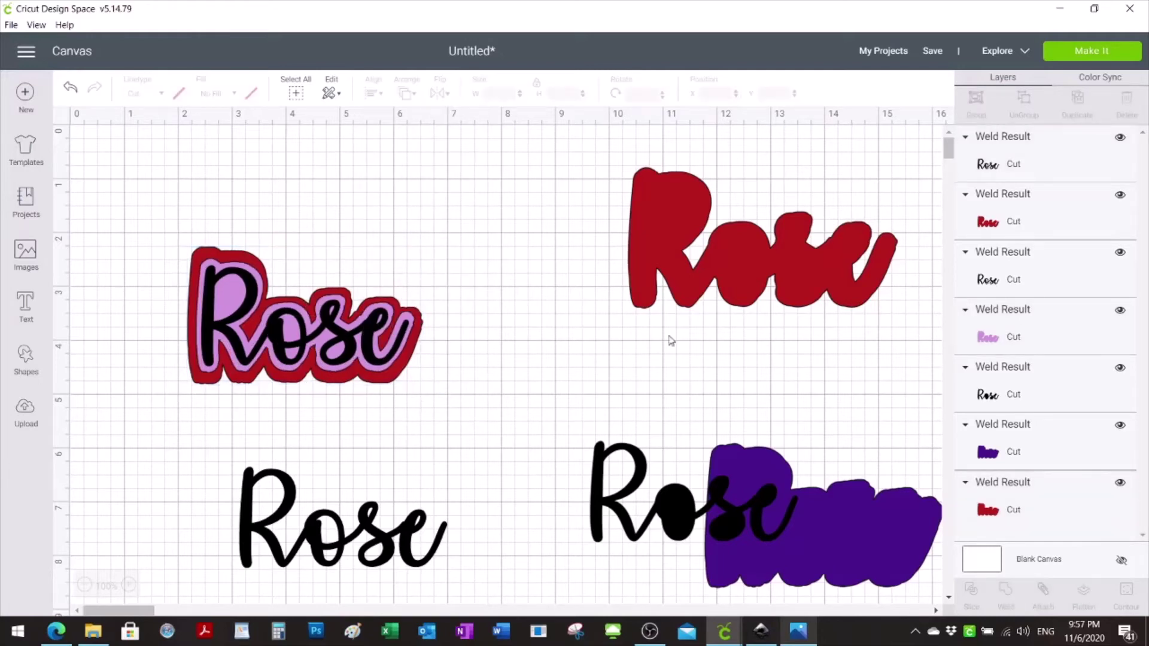
# Delete the spare large red Rose outline from the canvas
pyautogui.moveTo(670, 240); pyautogui.dragTo(420, 254)
pyautogui.hotkey('ctrl', 'z')
pyautogui.click(481, 189)
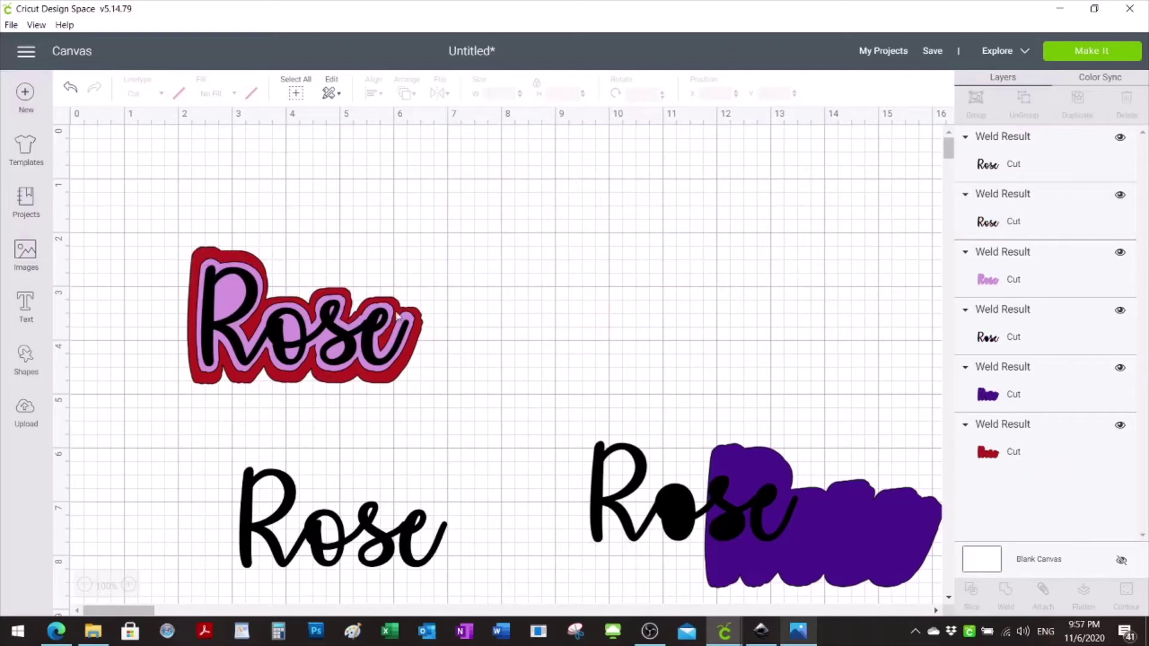
# Duplicate the lavender Rose outline and move the copy to the empty area at about X 9.5, Y 2.5
pyautogui.click(1037, 277)
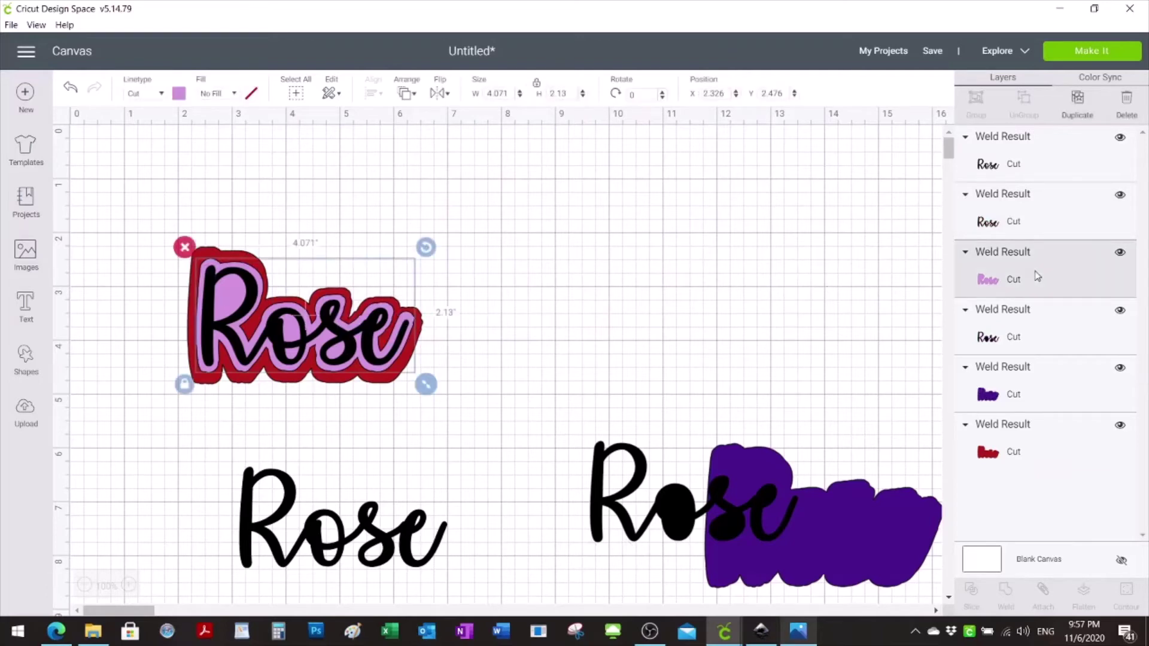
pyautogui.hotkey('ctrl', 'd')
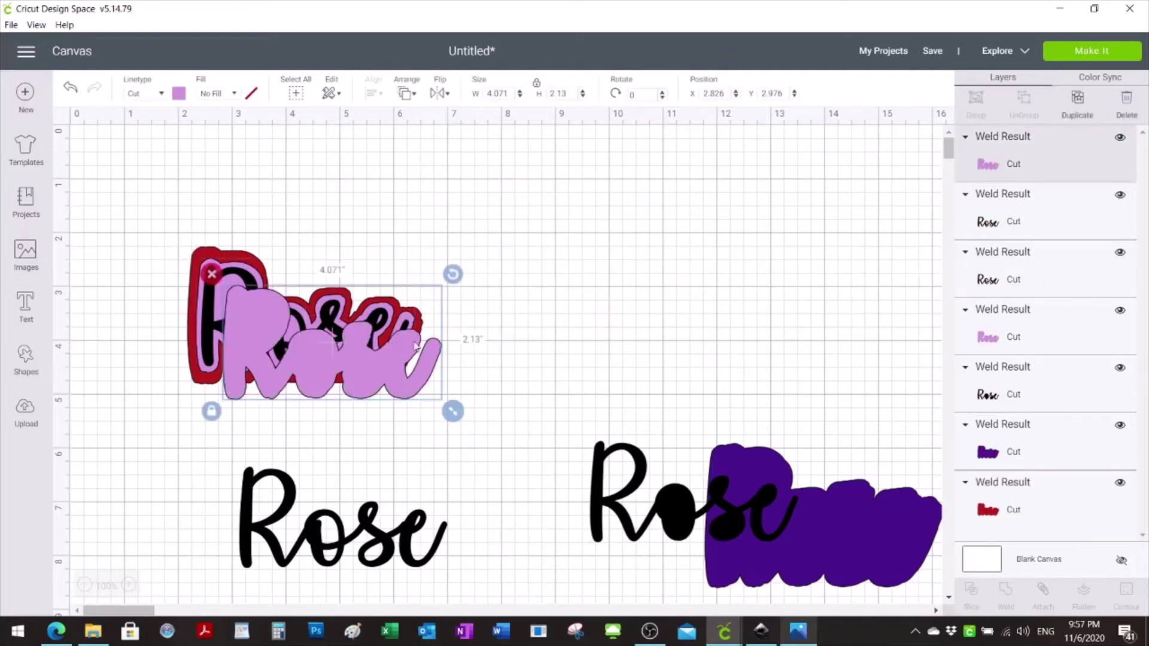
pyautogui.moveTo(421, 362); pyautogui.dragTo(781, 335)
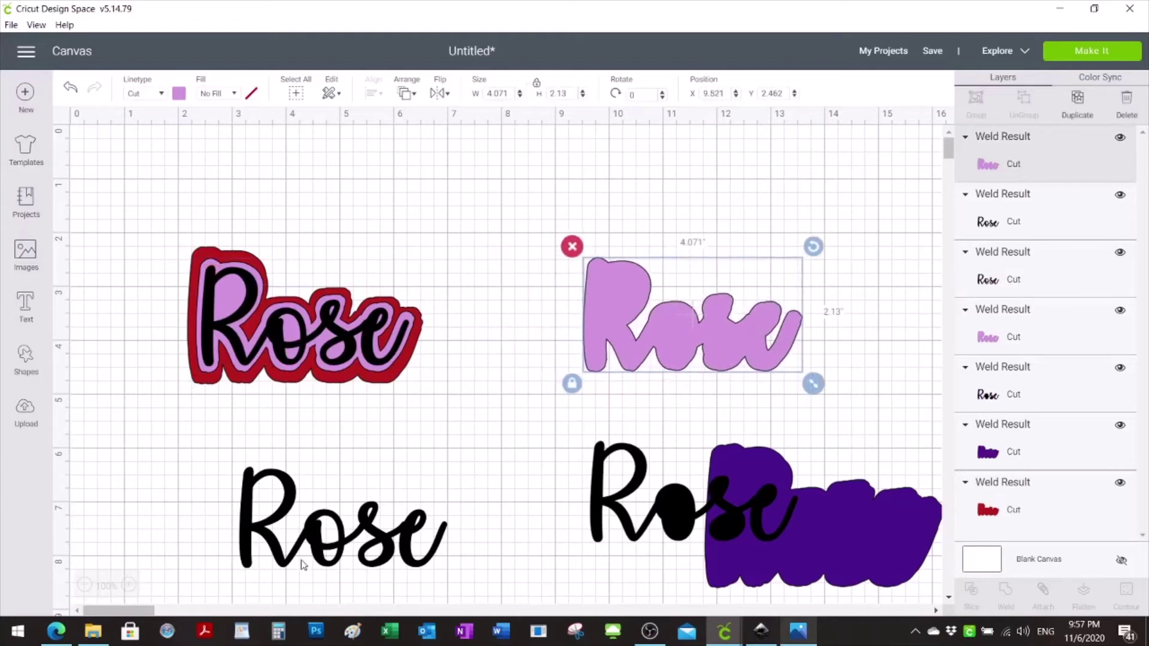
# Send the loose black Rose lettering with the open letters to the front and place it over the lavender copy
pyautogui.moveTo(332, 562); pyautogui.dragTo(459, 507)
pyautogui.rightClick(459, 506)
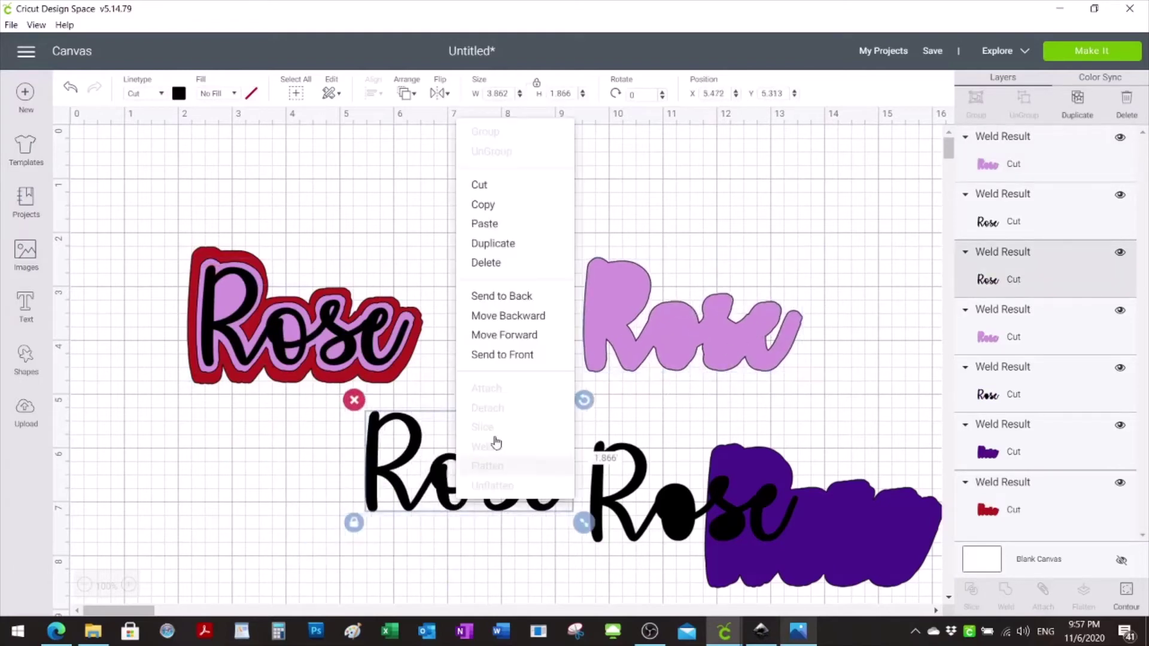
pyautogui.click(532, 335)
pyautogui.rightClick(476, 493)
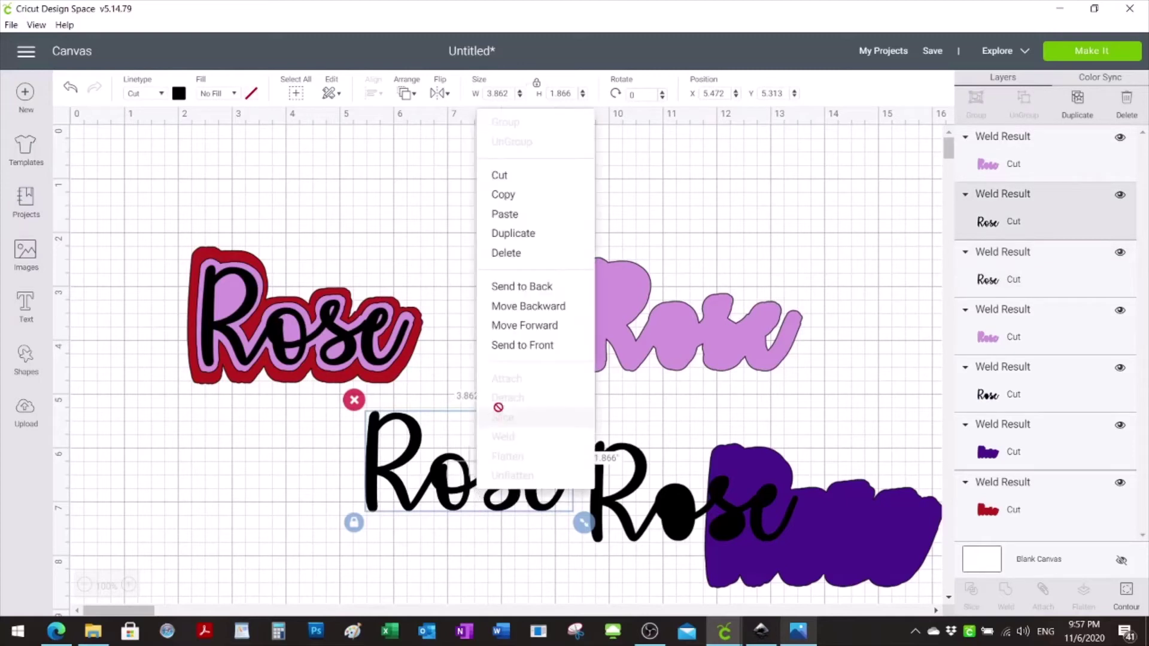
pyautogui.click(514, 345)
pyautogui.moveTo(491, 498); pyautogui.dragTo(714, 348)
# Place the purple outline behind the second Rose and center its three layers on each other horizontally and vertically
pyautogui.moveTo(847, 540); pyautogui.dragTo(718, 346)
pyautogui.click(768, 433)
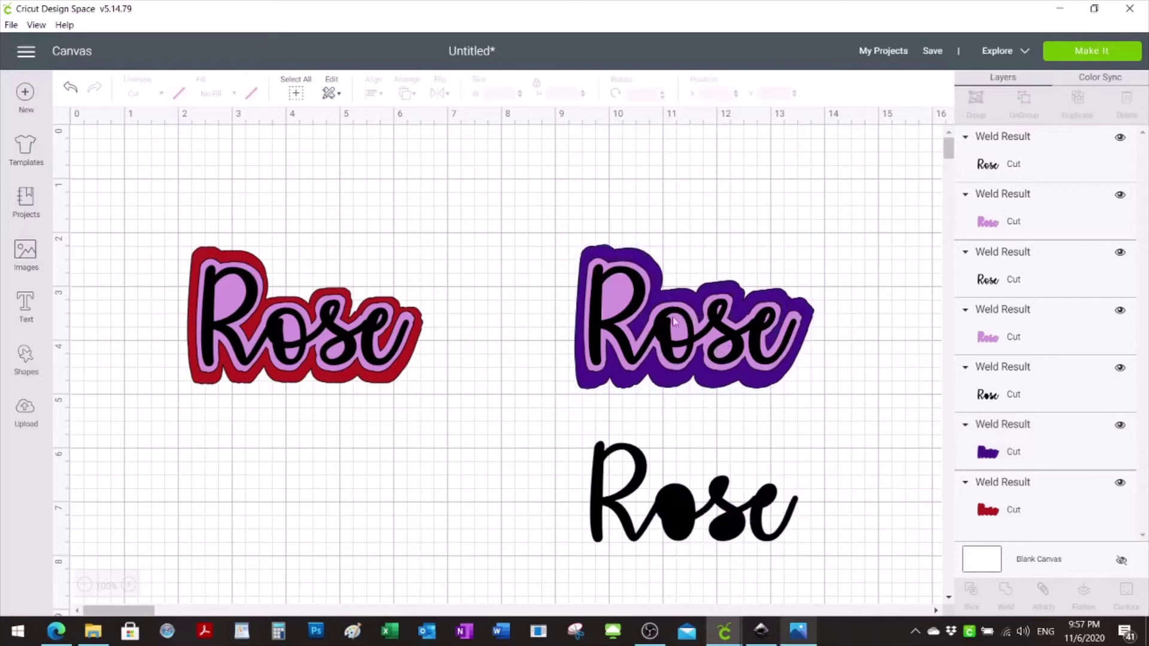
pyautogui.moveTo(545, 210); pyautogui.dragTo(852, 414)
pyautogui.click(374, 93)
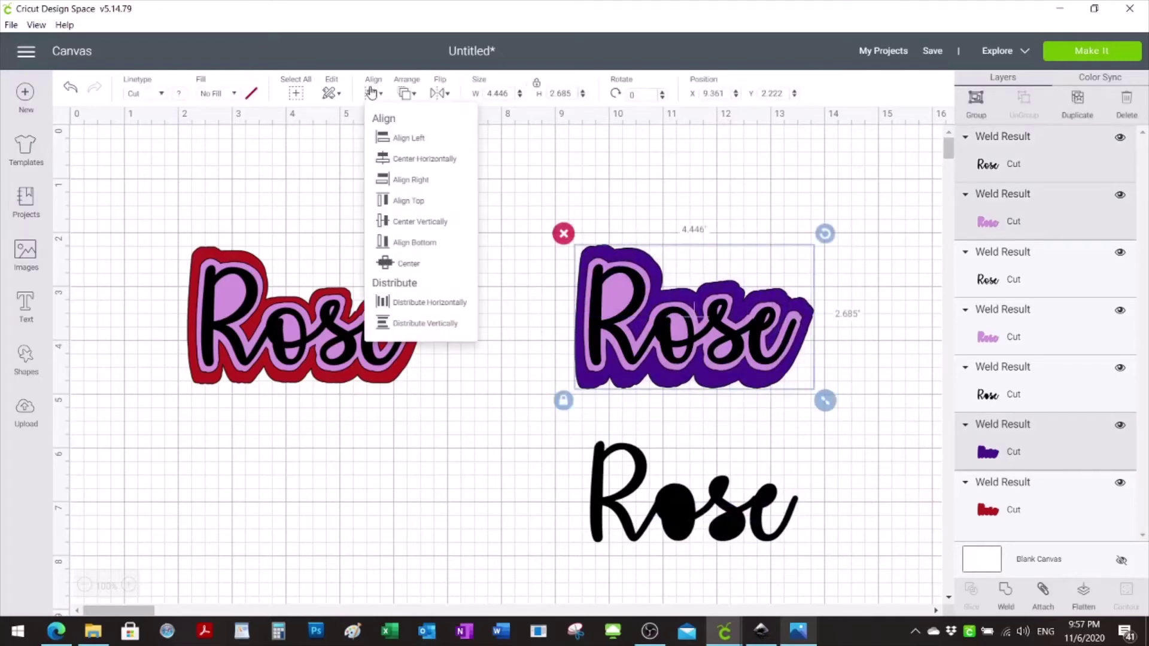
pyautogui.click(373, 93)
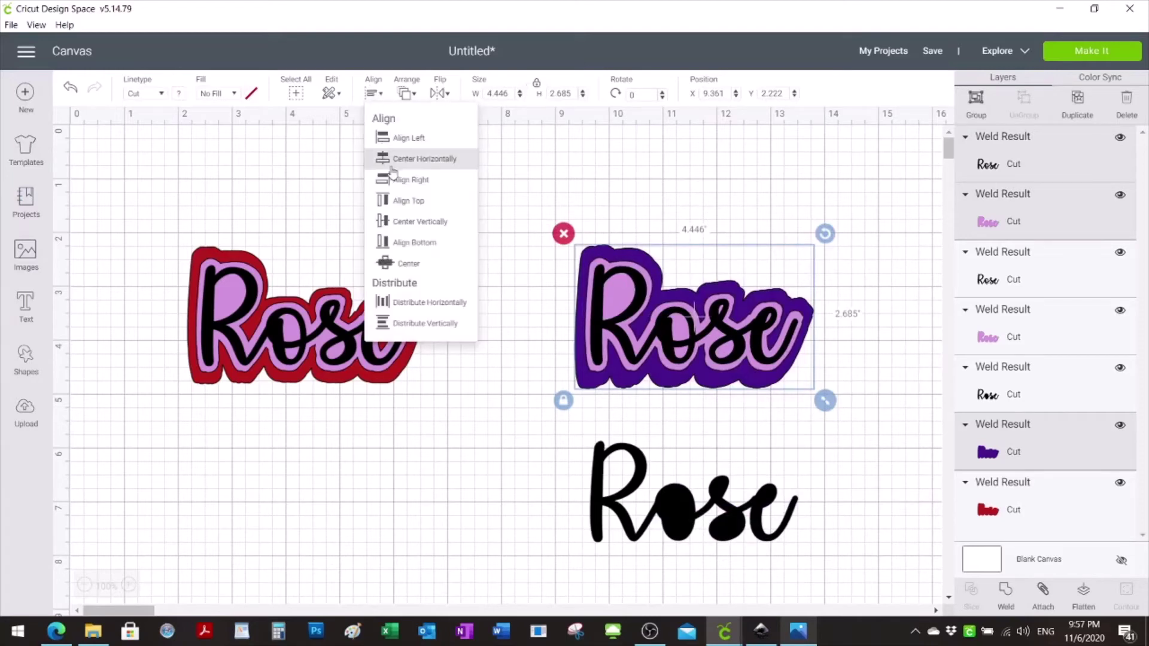
pyautogui.click(403, 219)
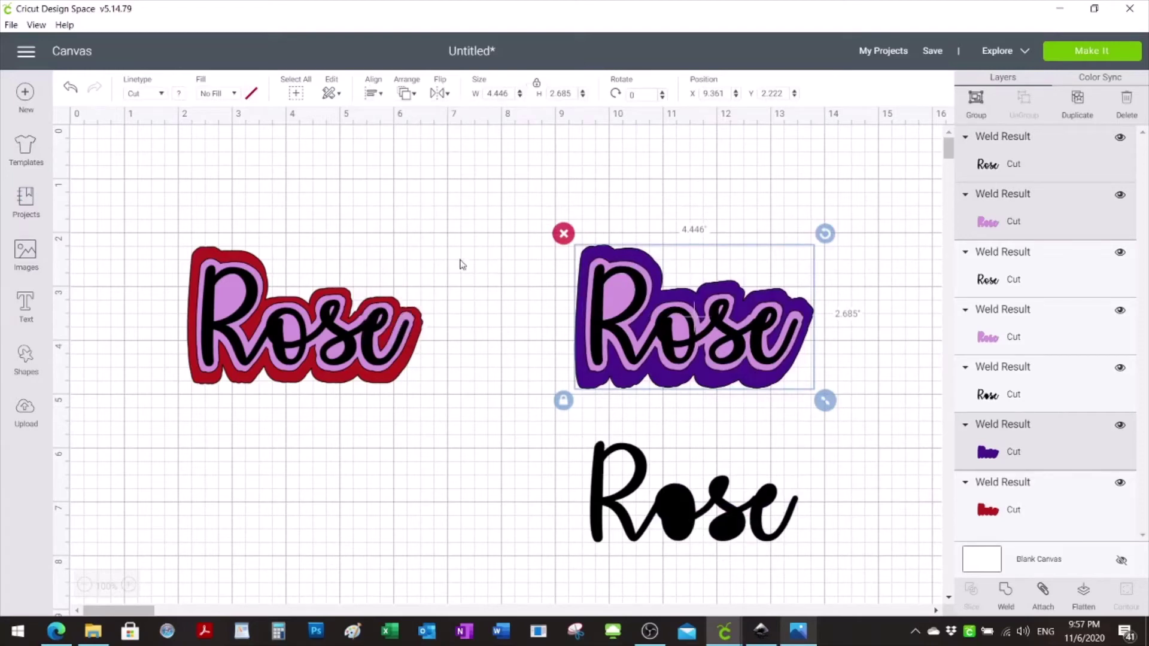
pyautogui.click(843, 450)
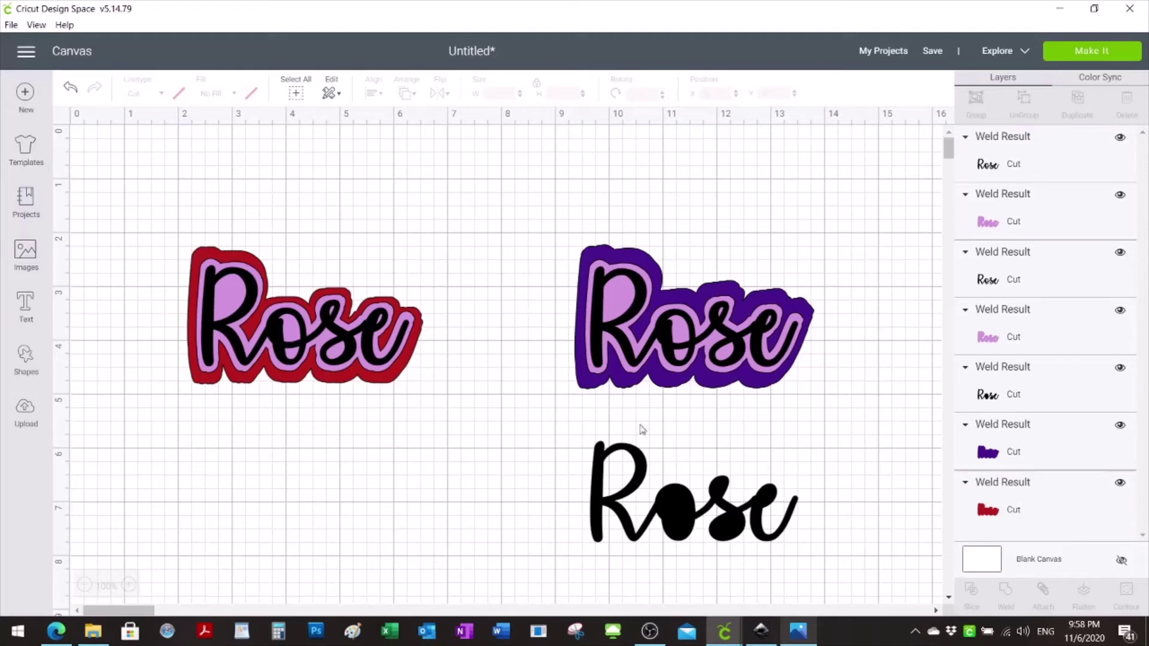
# Check the image info of the black Rose layer in the purple design for the font used
pyautogui.click(274, 325)
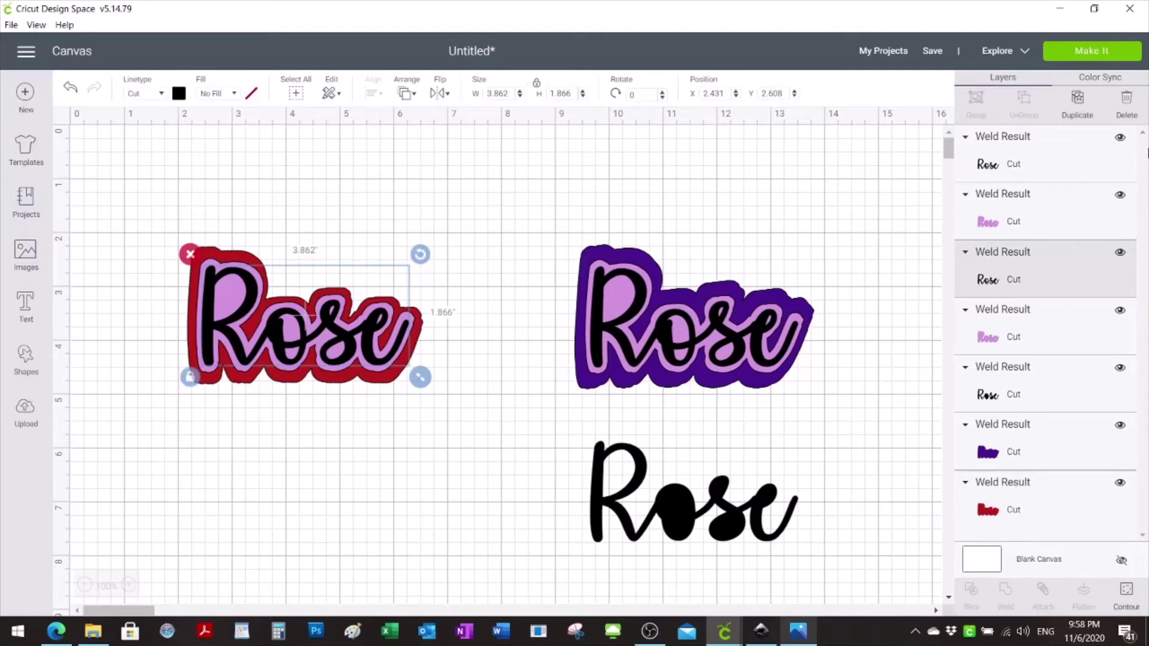
pyautogui.click(486, 254)
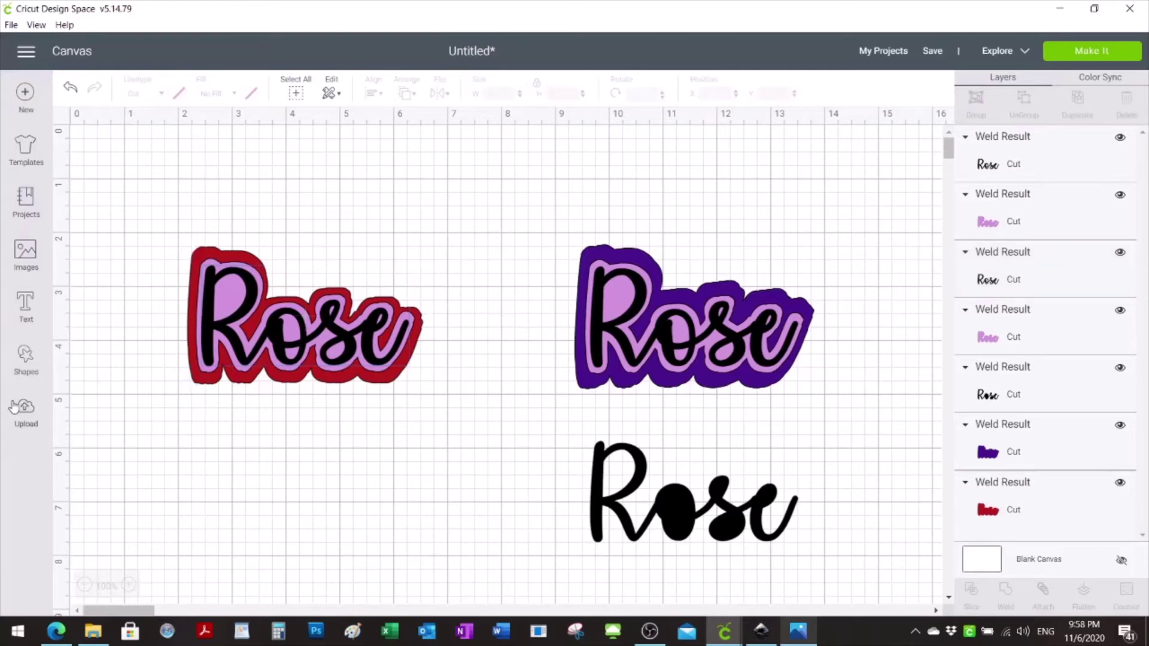
pyautogui.click(301, 347)
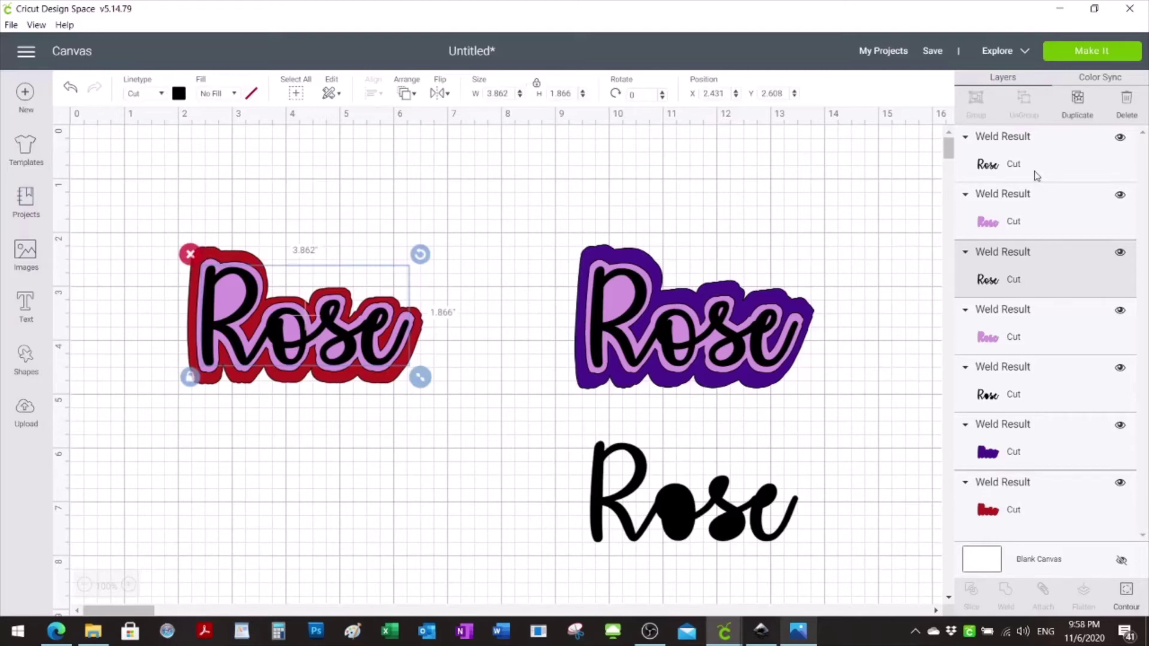
pyautogui.click(1025, 154)
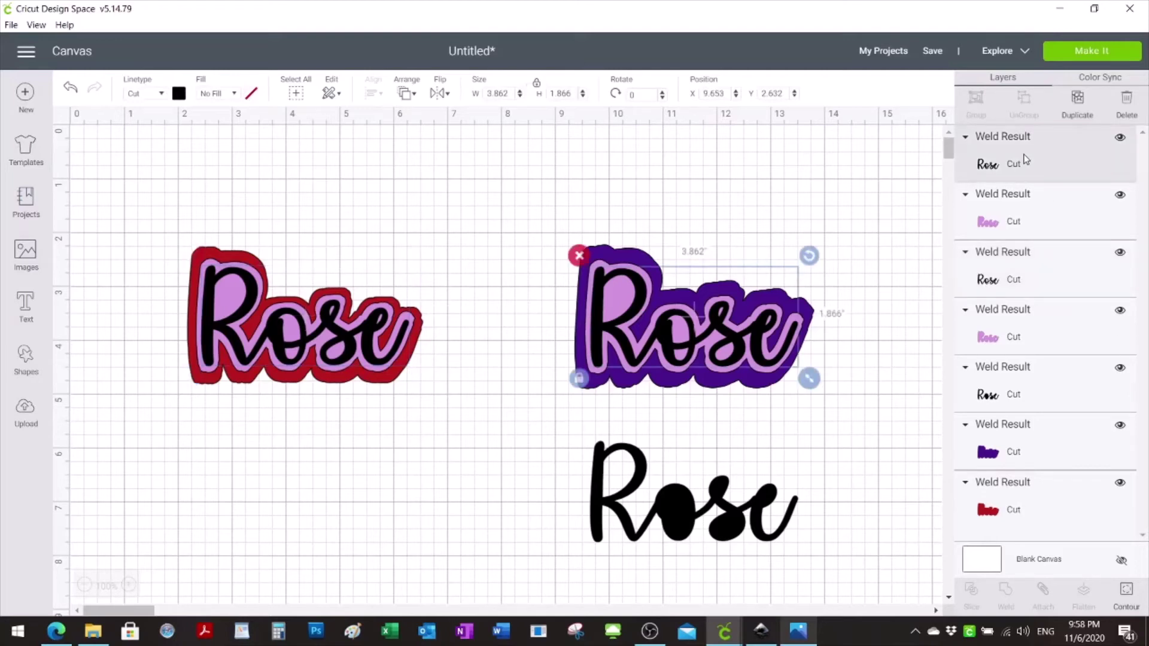
pyautogui.rightClick(1025, 159)
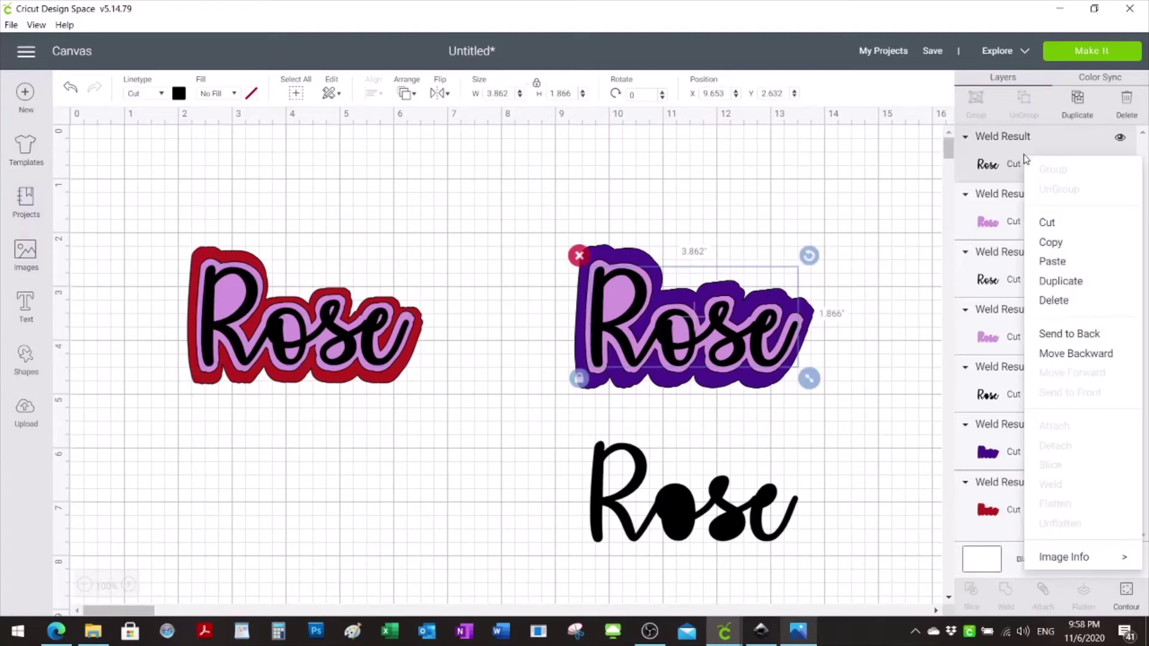
pyautogui.moveTo(1084, 558)
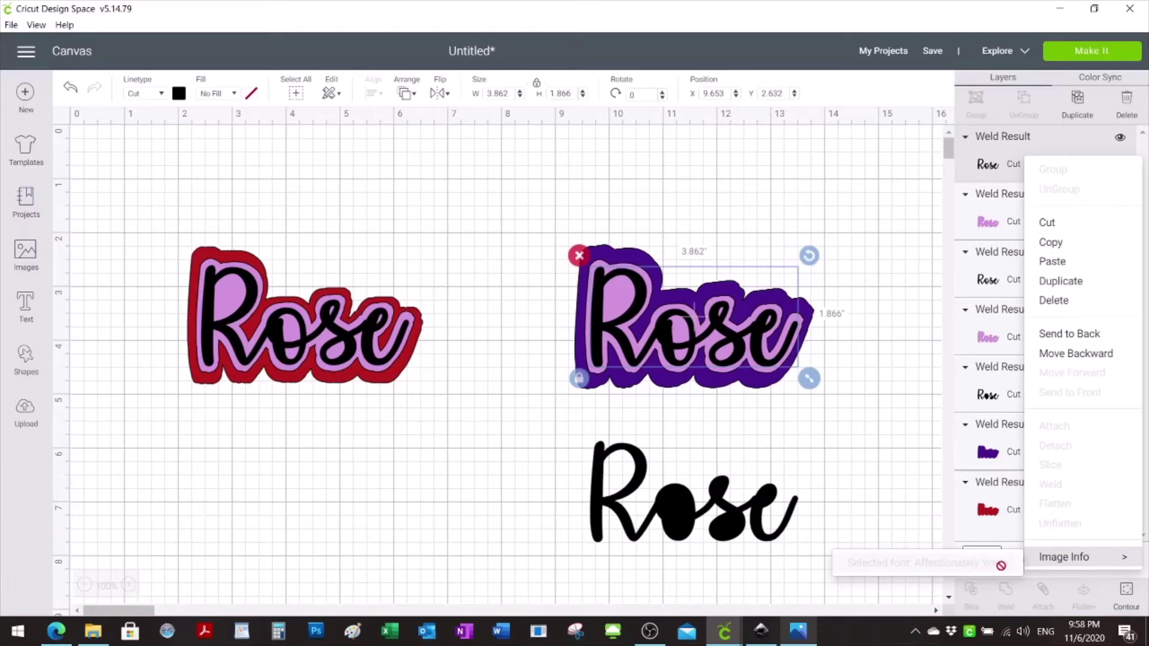
pyautogui.click(823, 431)
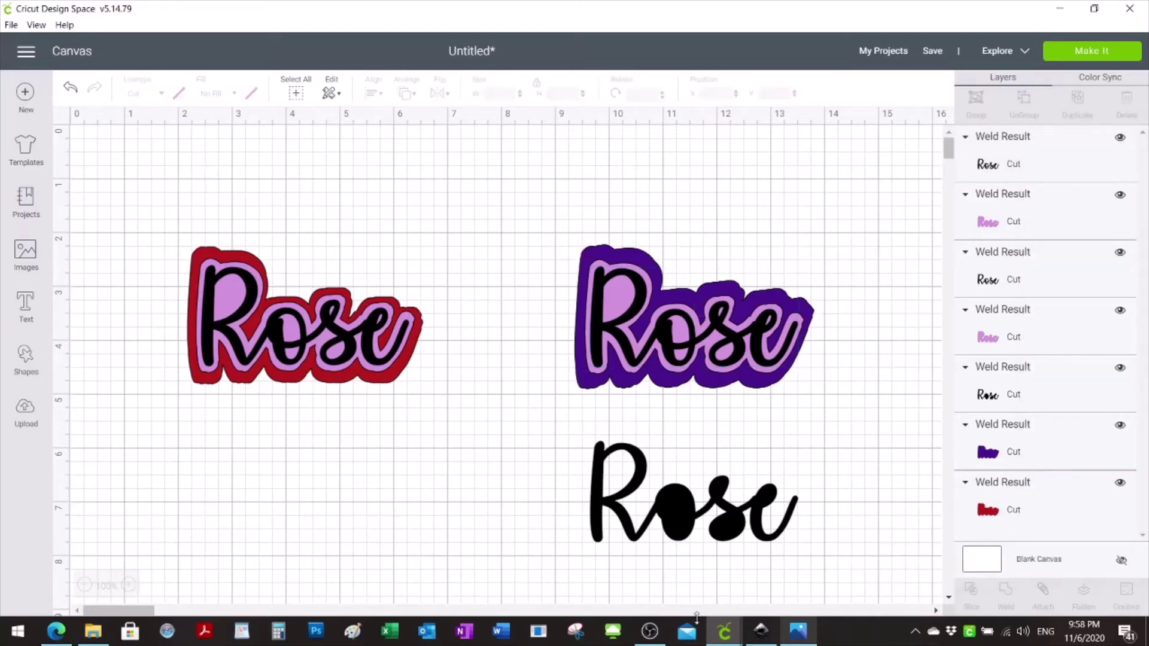
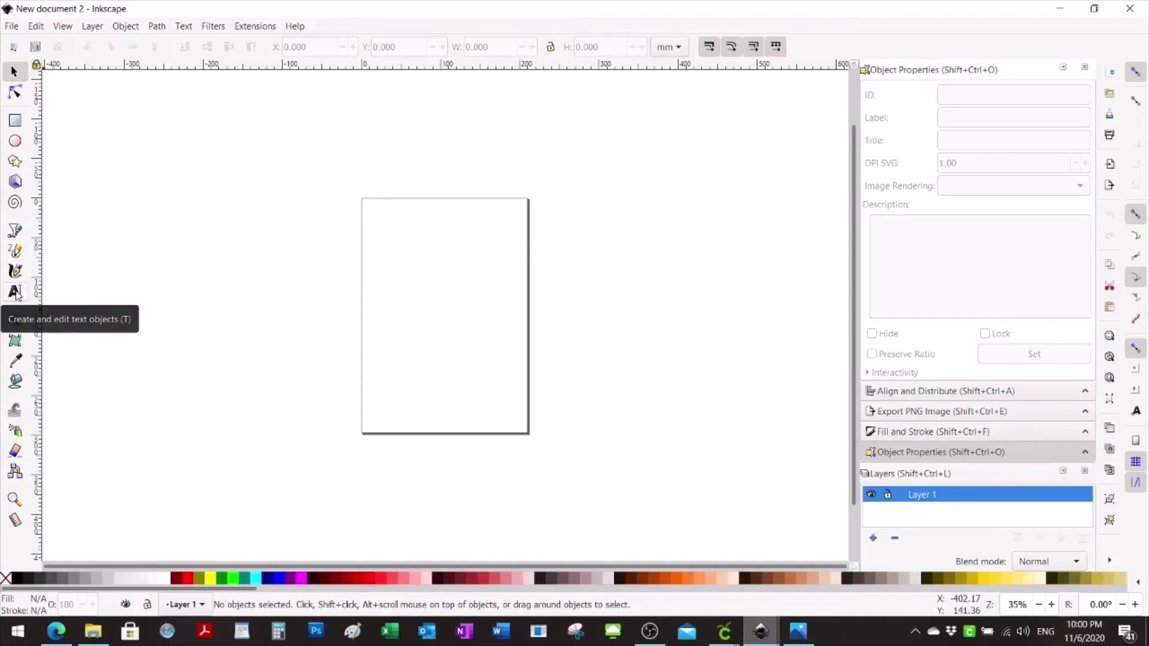
# Switch to Inkscape and add a text object reading "Rose" near the page of the new document
pyautogui.click(15, 292)
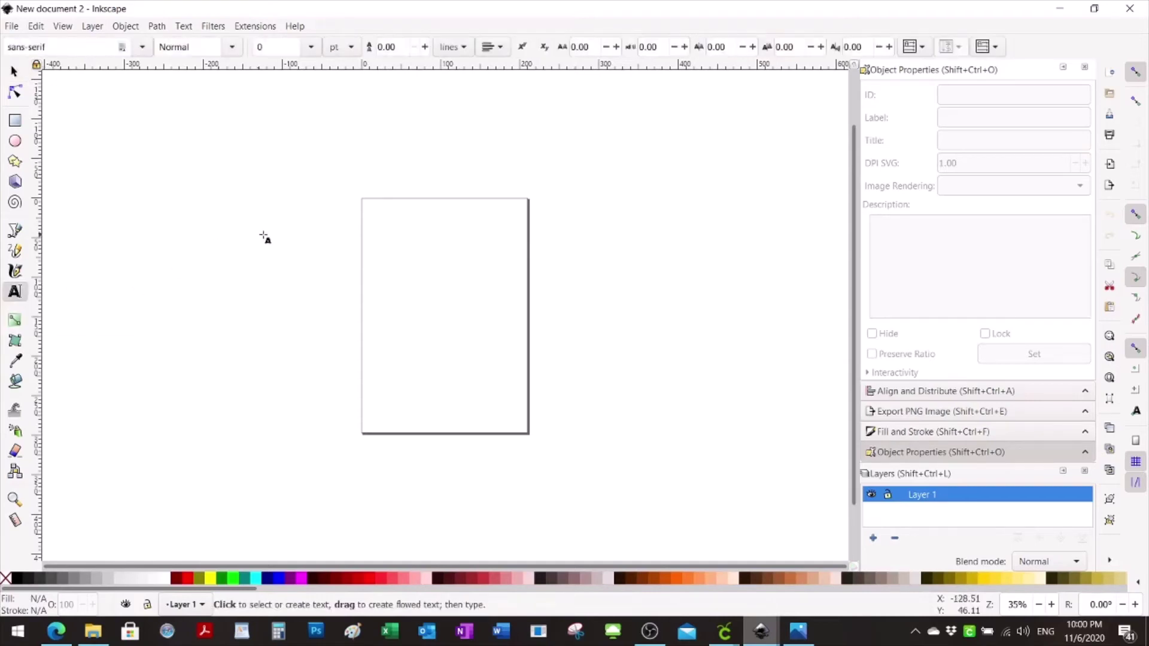
pyautogui.click(282, 250)
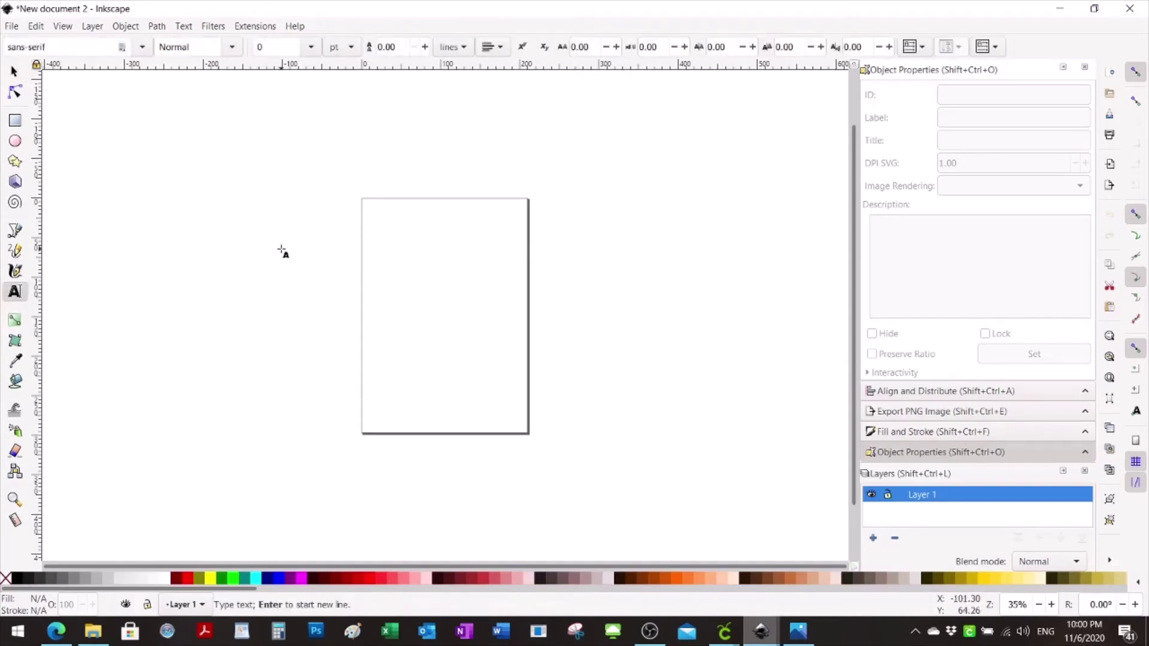
pyautogui.write('Rose')
pyautogui.press('Escape')
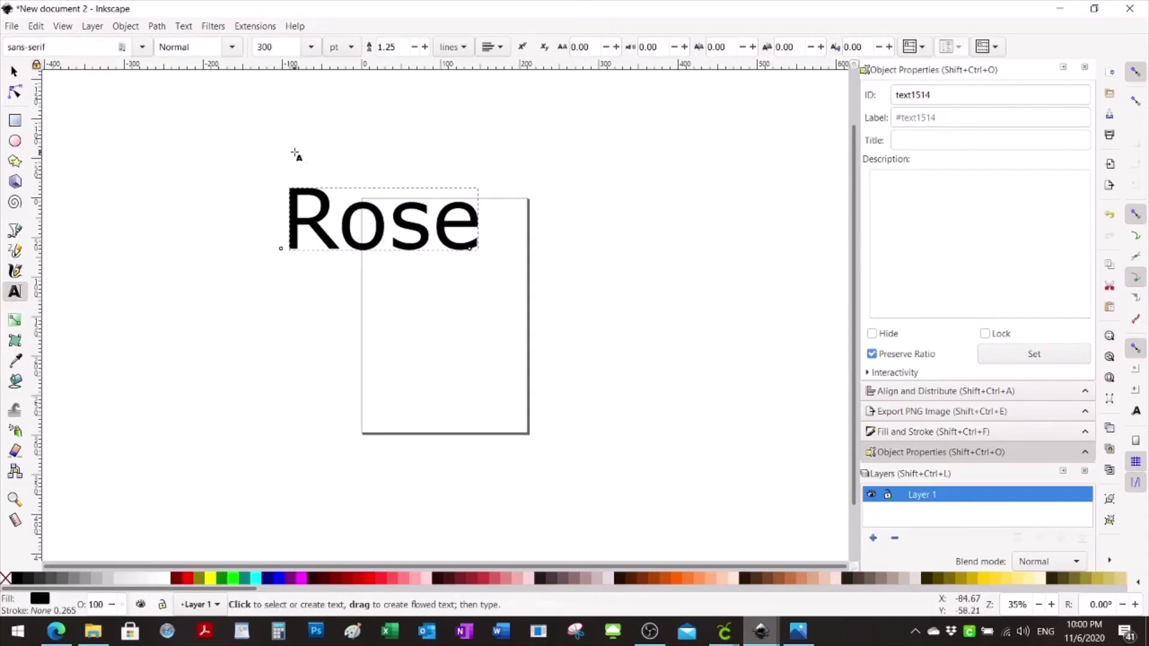
# Set the font of the Rose text to Affectionately Yours
pyautogui.click(142, 47)
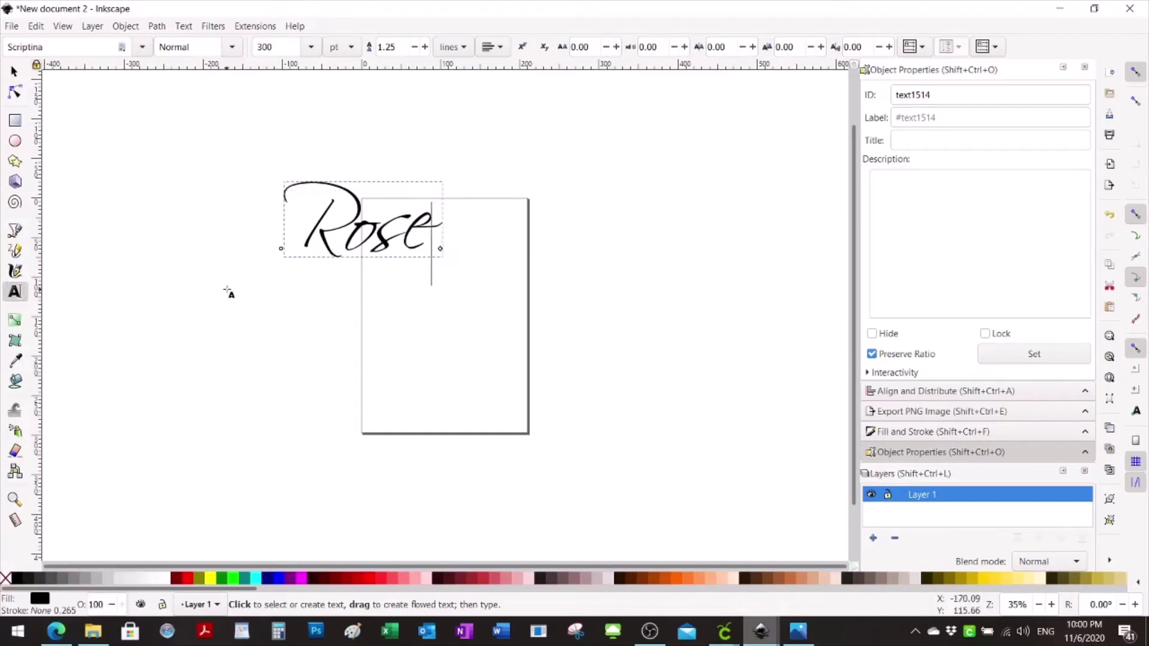
pyautogui.moveTo(436, 234); pyautogui.dragTo(287, 217)
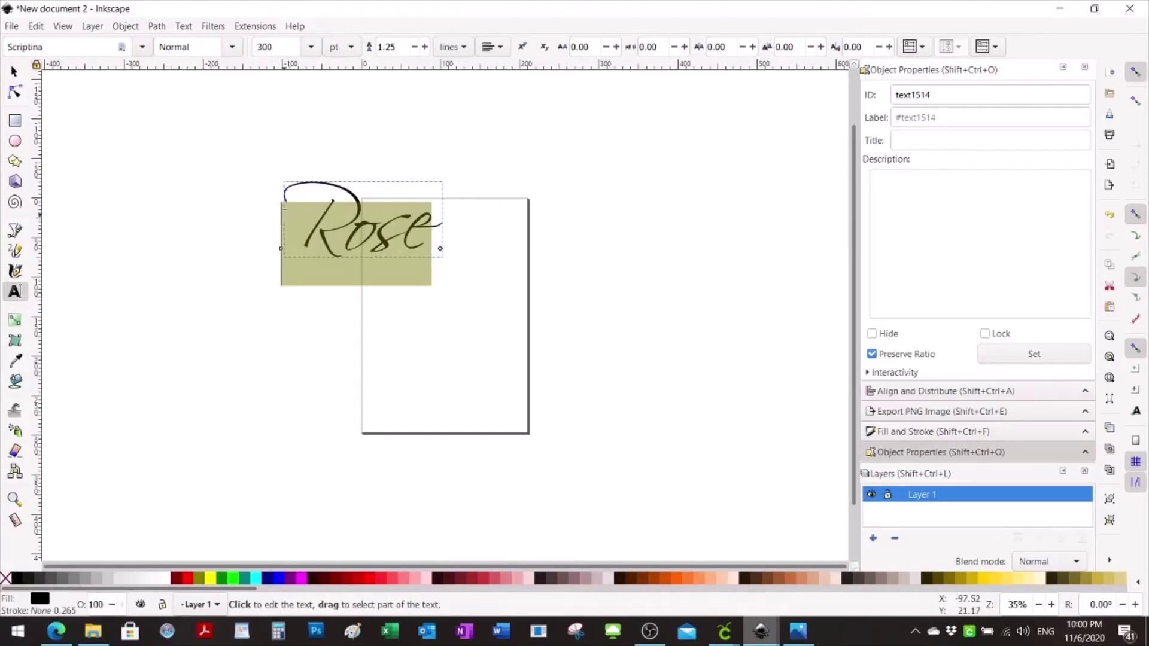
pyautogui.click(142, 47)
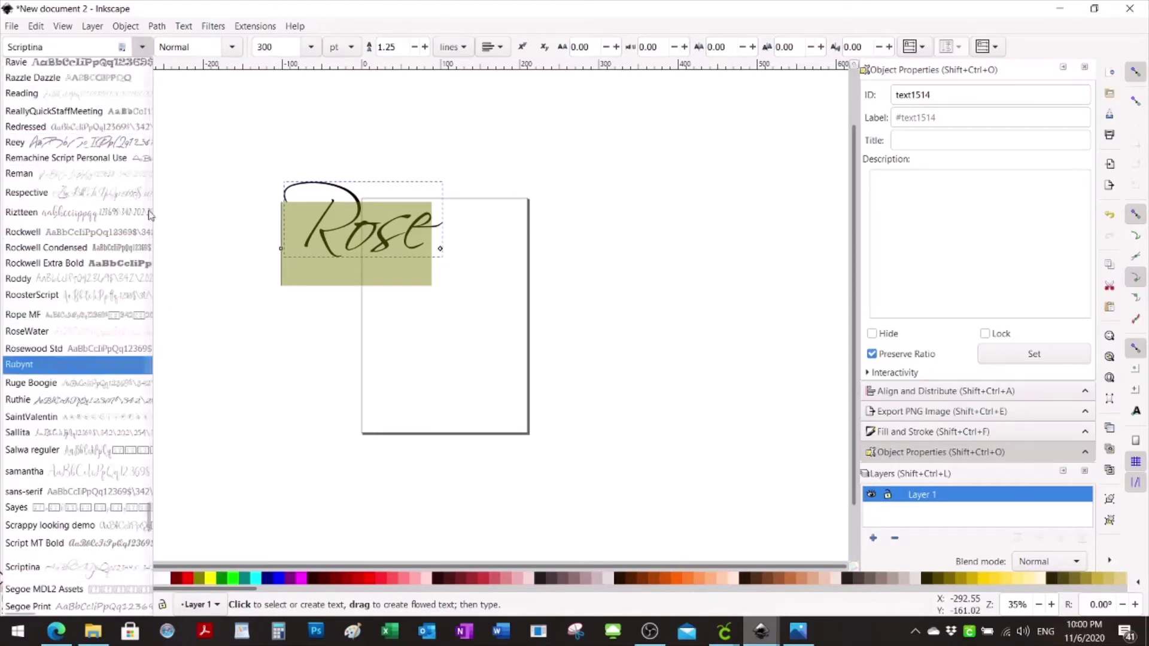
pyautogui.scroll(10, 151, 218)
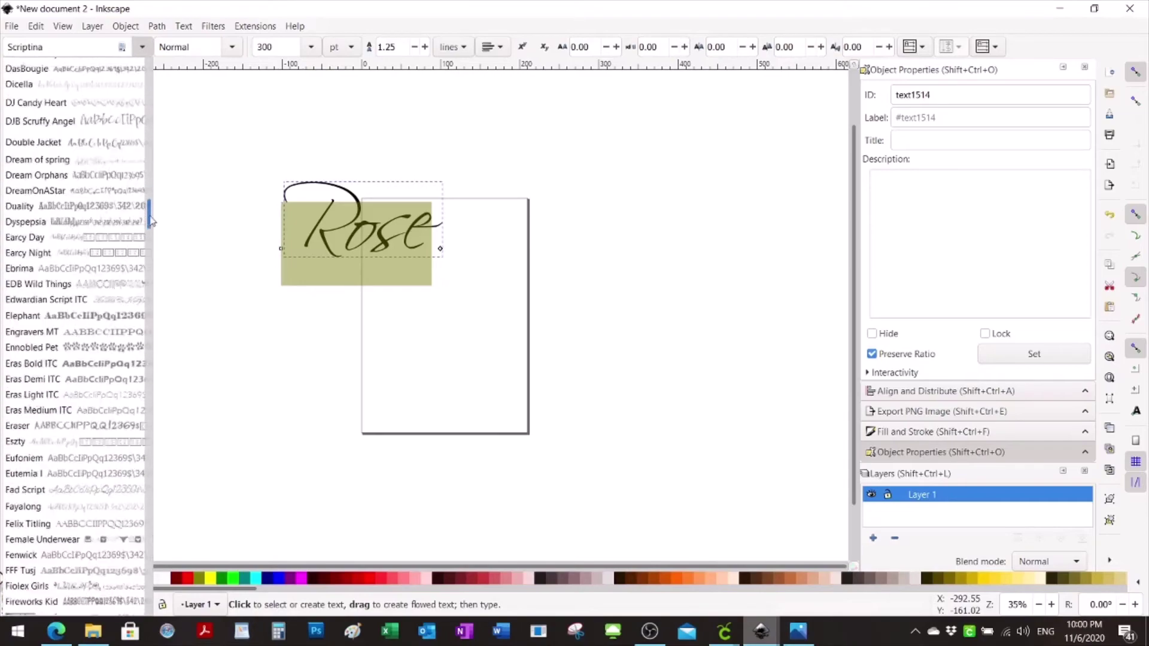
pyautogui.moveTo(150, 217); pyautogui.dragTo(152, 111)
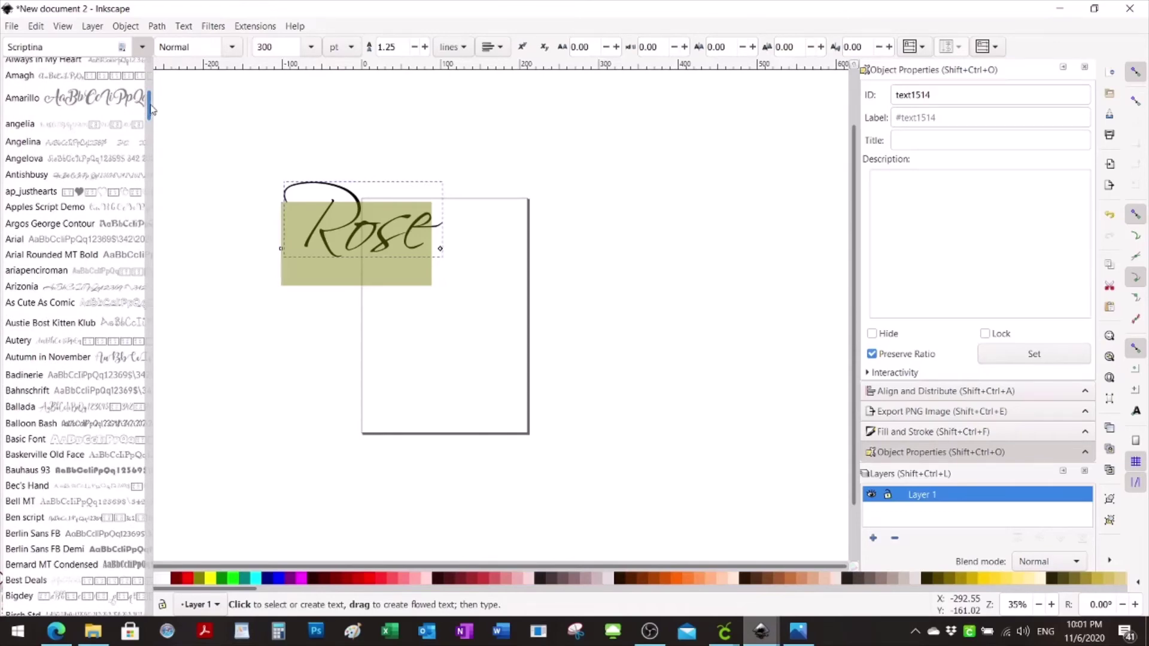
pyautogui.moveTo(152, 110); pyautogui.dragTo(152, 93)
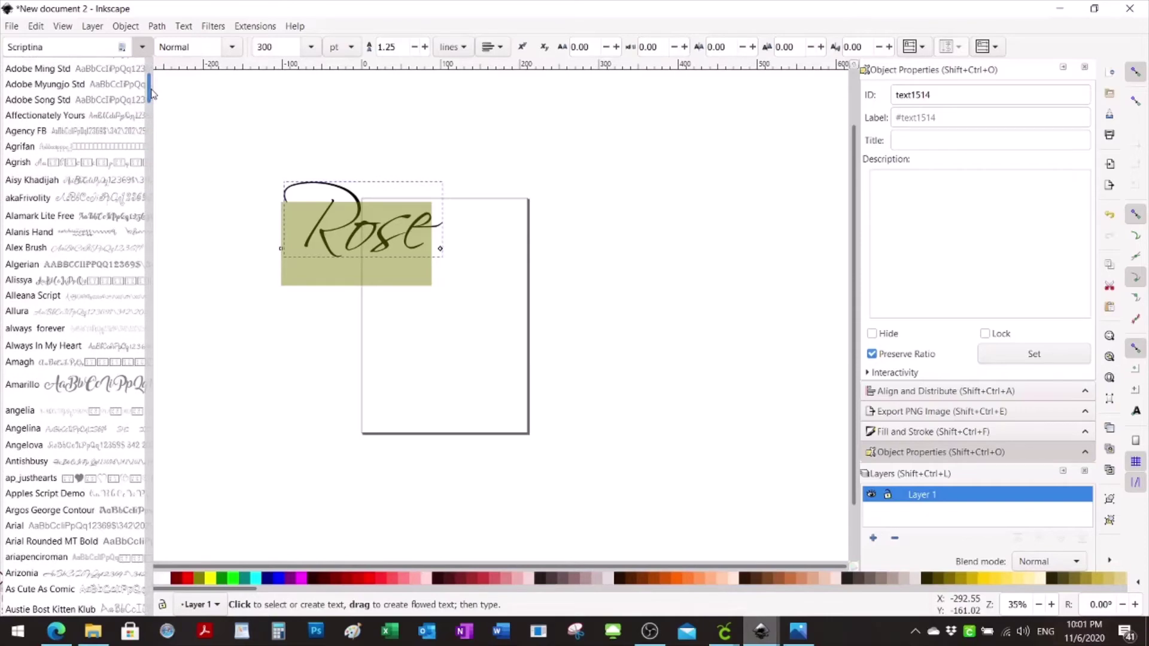
pyautogui.click(45, 115)
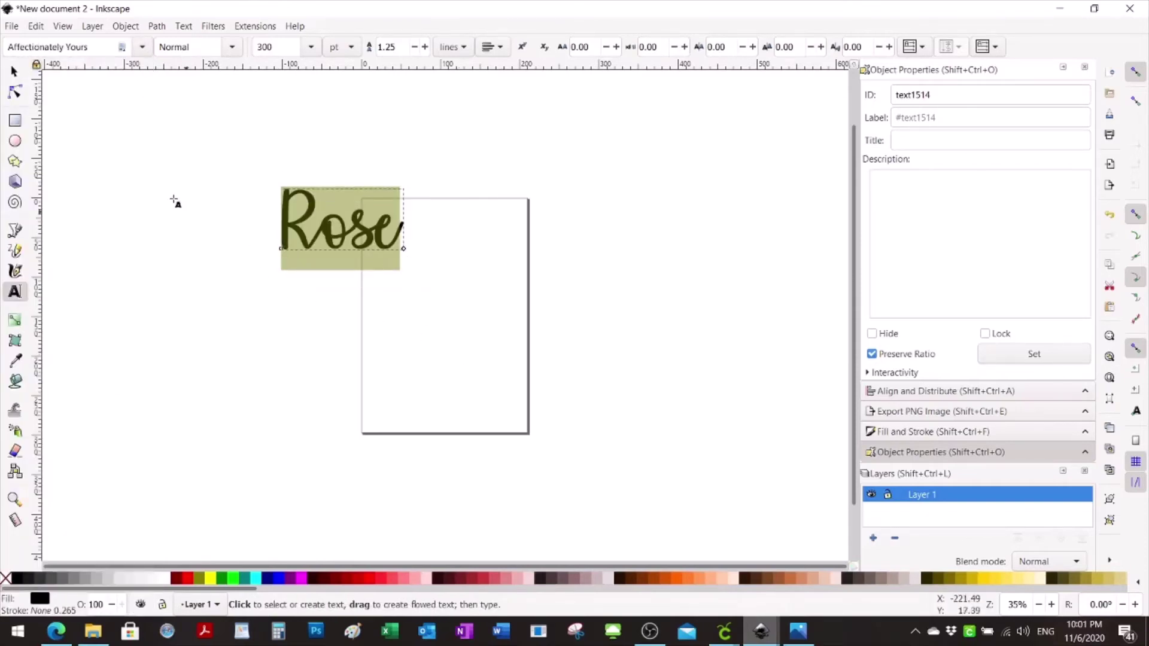
# Lock the proportions of the Rose text, scale it up to about 341 mm wide and move it over the page
pyautogui.click(14, 72)
pyautogui.click(172, 262)
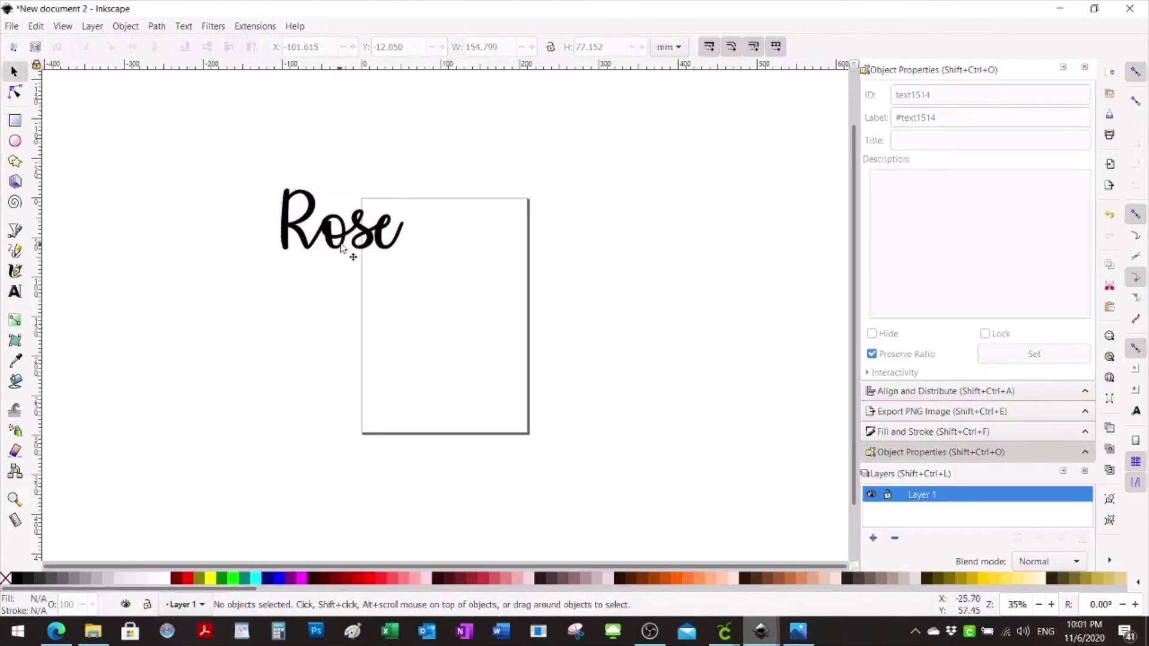
pyautogui.click(346, 245)
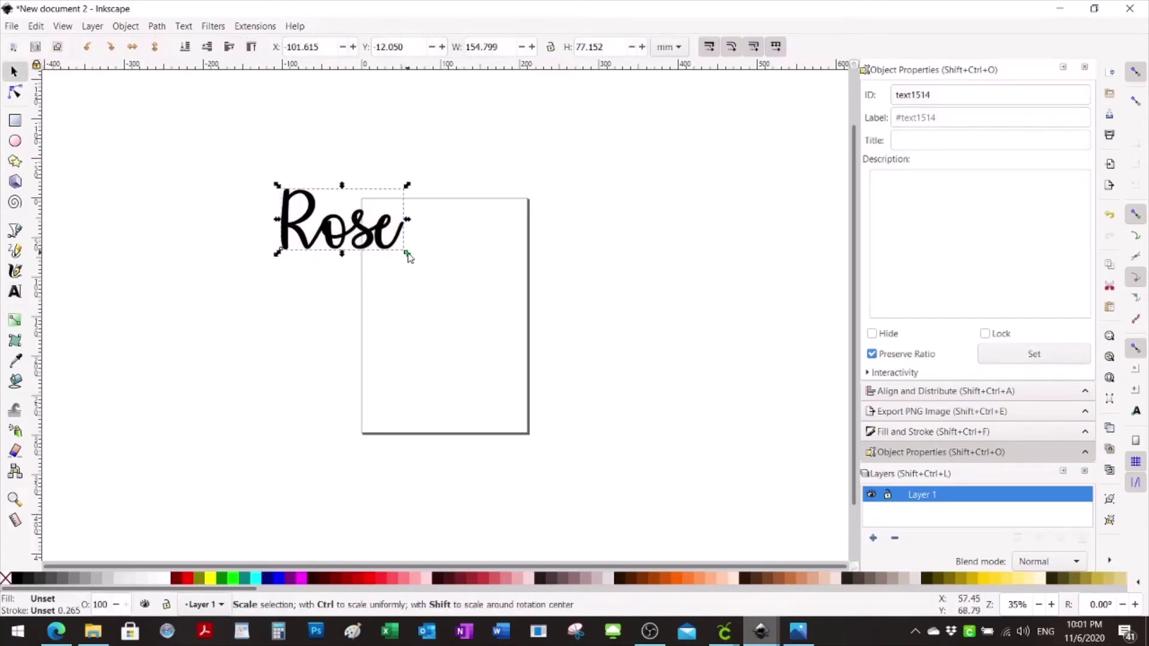
pyautogui.click(545, 51)
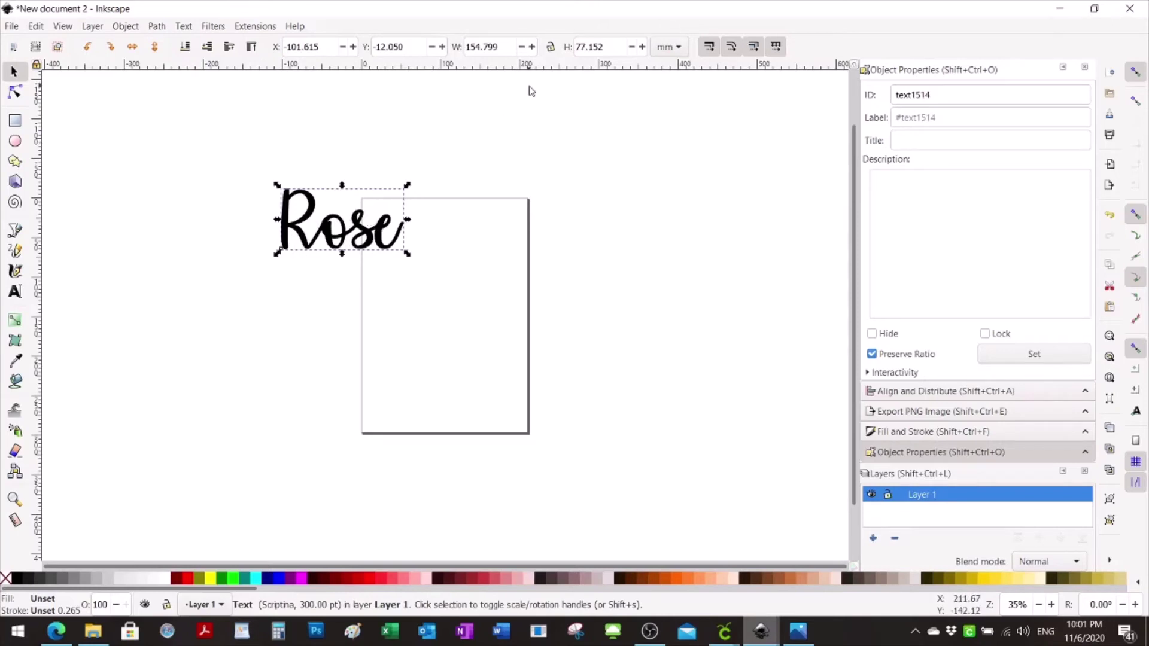
pyautogui.click(550, 50)
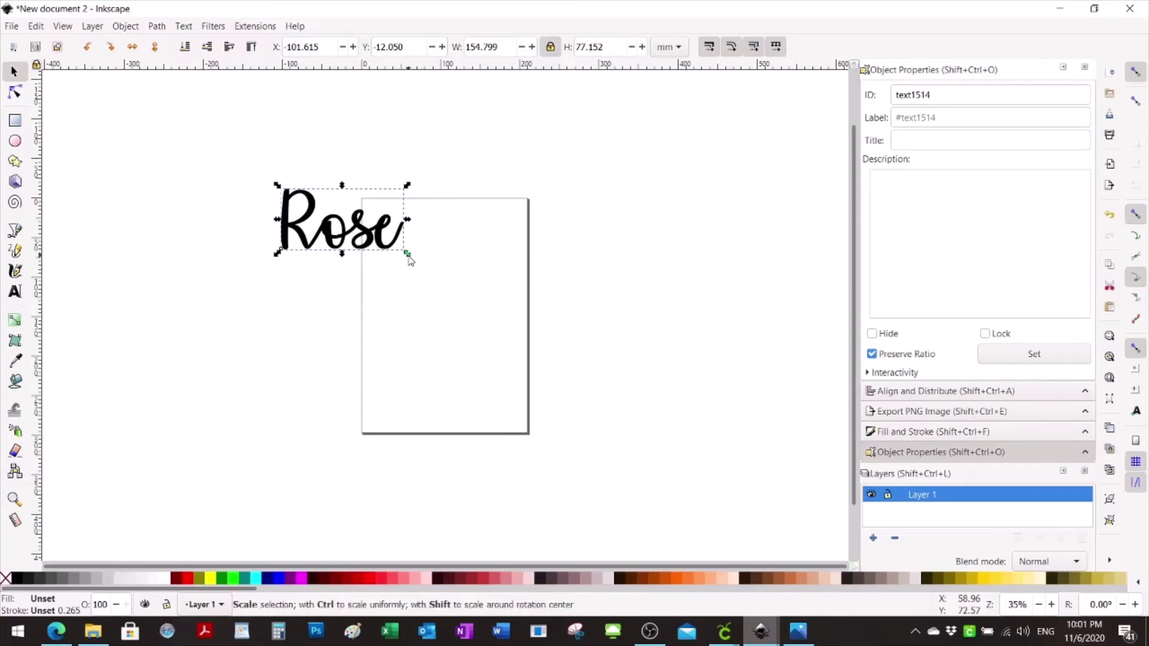
pyautogui.moveTo(408, 256); pyautogui.dragTo(590, 405)
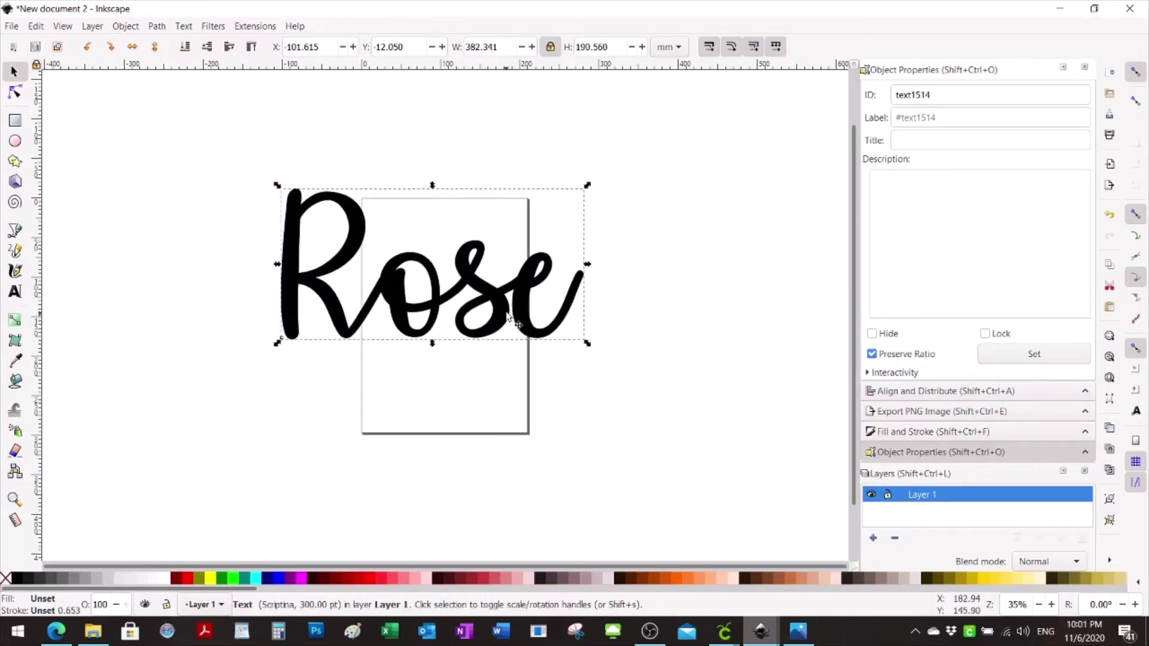
pyautogui.moveTo(585, 341); pyautogui.dragTo(569, 331)
pyautogui.moveTo(499, 285); pyautogui.dragTo(463, 332)
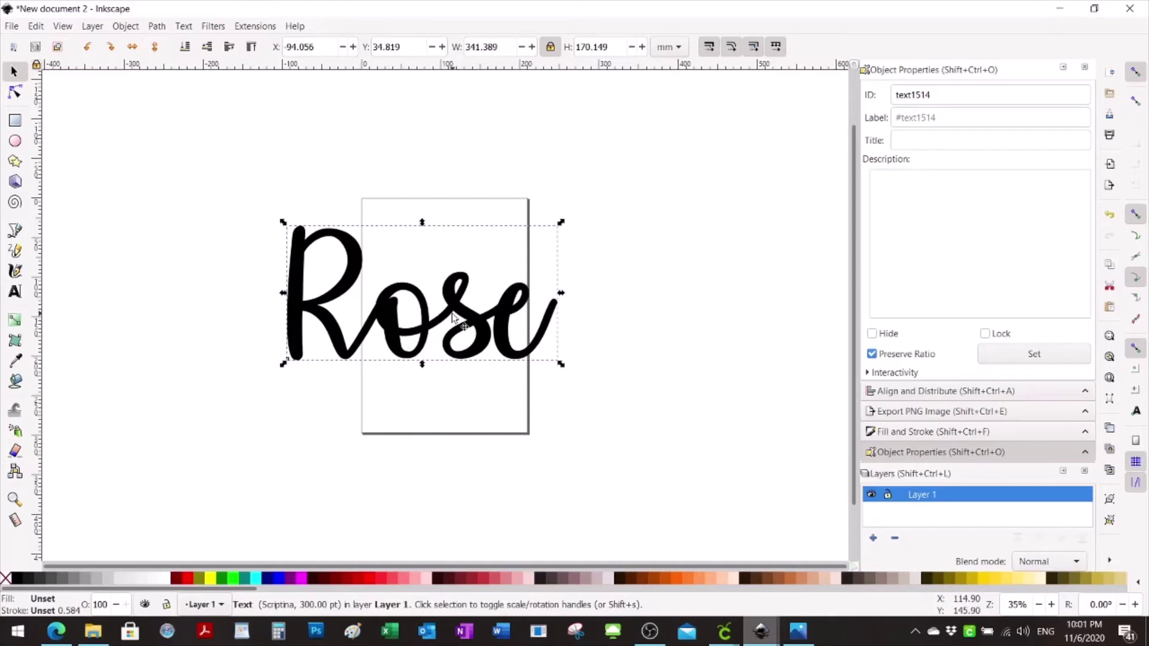
# Try to union the letters of the Rose text object and shift the text slightly
pyautogui.click(184, 27)
pyautogui.click(181, 27)
pyautogui.click(179, 27)
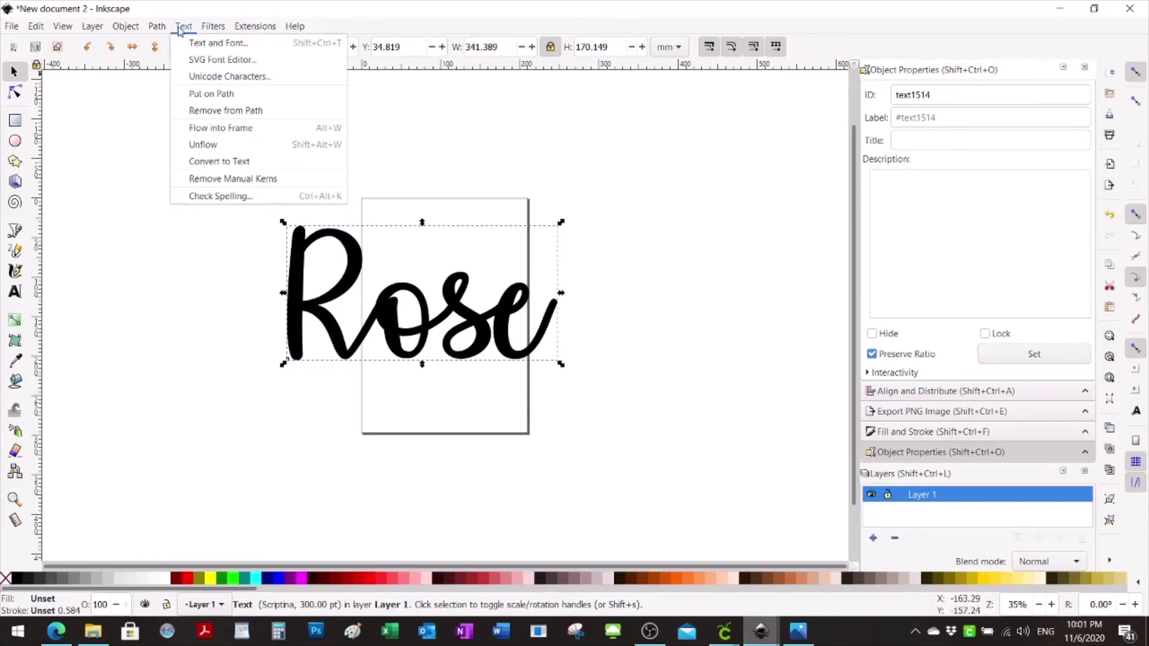
pyautogui.moveTo(154, 31)
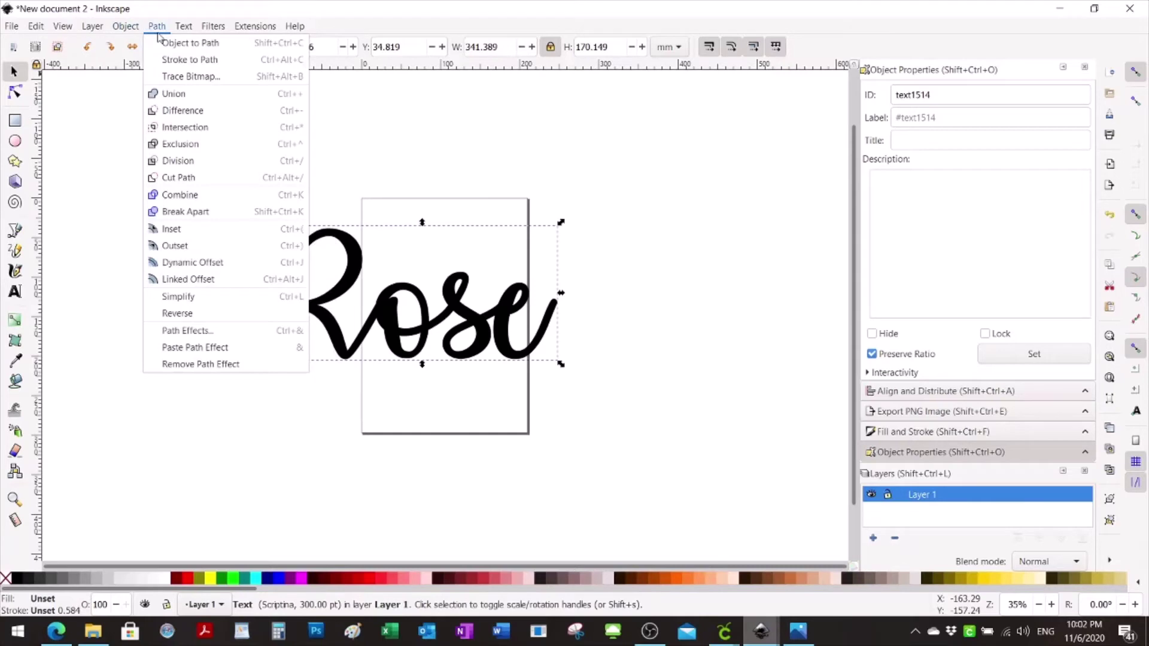
pyautogui.click(170, 97)
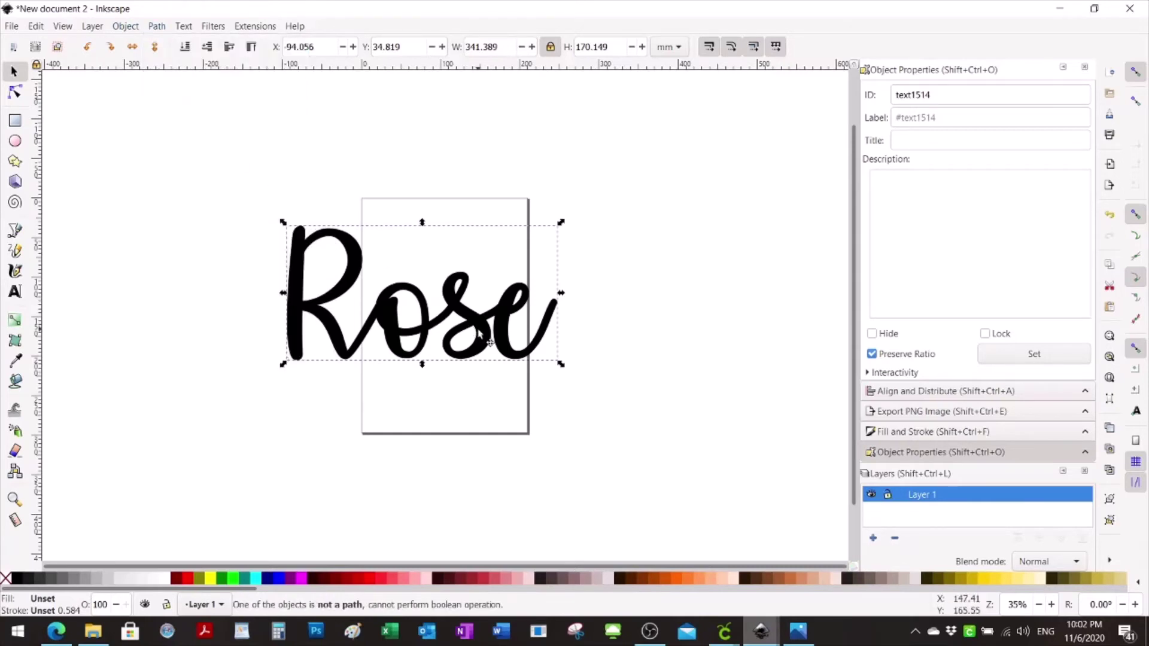
pyautogui.moveTo(490, 342)
pyautogui.mouseDown()
pyautogui.moveTo(524, 341)
pyautogui.moveTo(499, 358)
pyautogui.moveTo(506, 346)
pyautogui.moveTo(497, 343)
pyautogui.mouseUp()
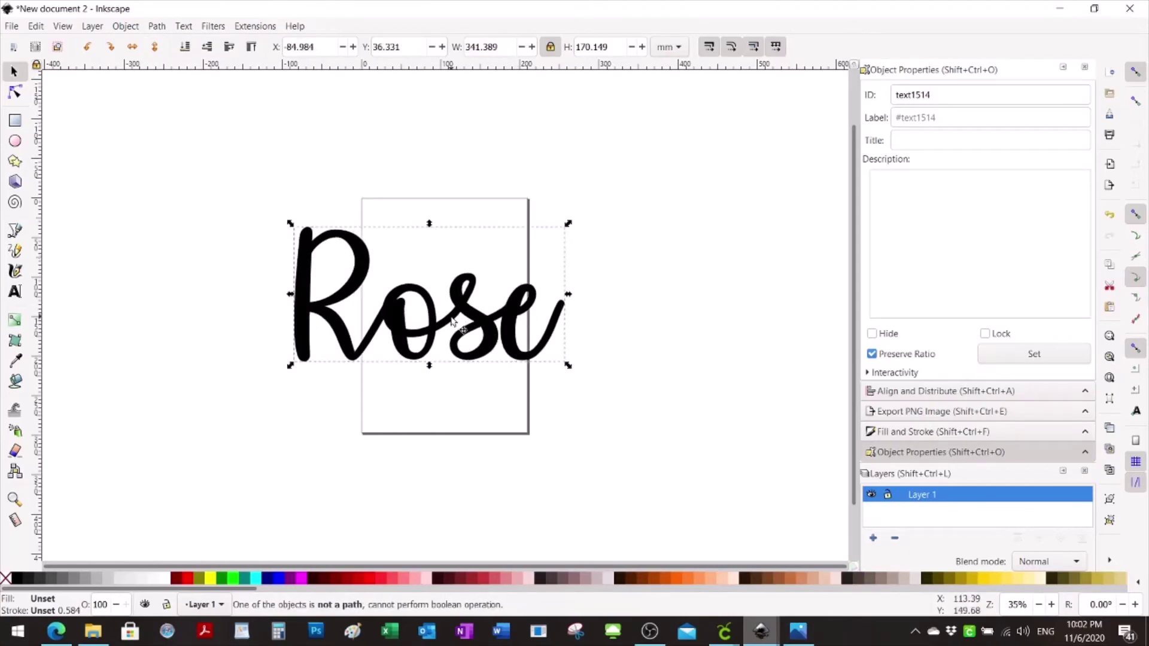
# Convert the Rose text to paths and ungroup it into separate letters
pyautogui.click(157, 26)
pyautogui.click(156, 26)
pyautogui.click(158, 27)
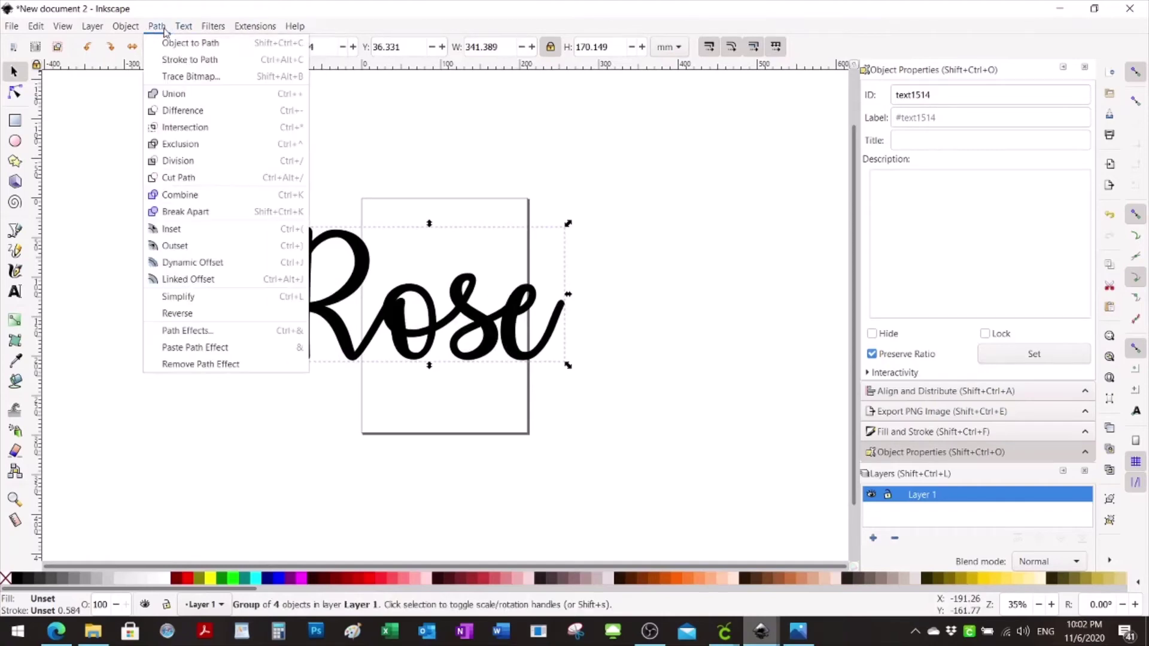
pyautogui.moveTo(120, 30)
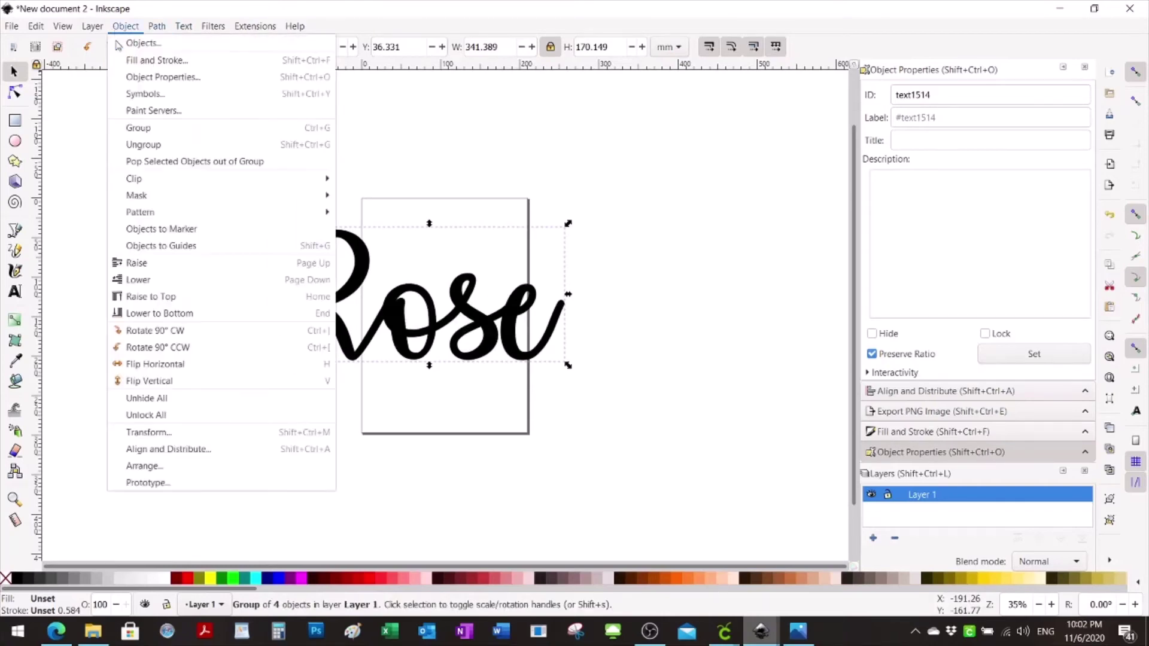
pyautogui.click(130, 150)
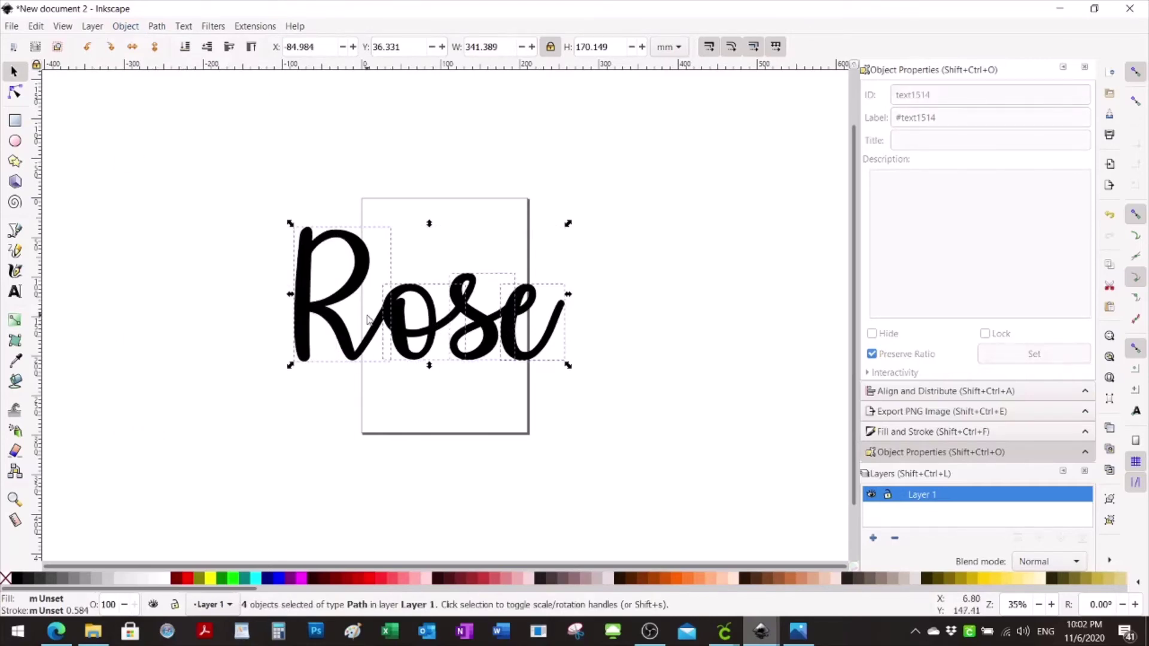
# Union the four Rose letter paths into one shape and move it to be more centered on the page
pyautogui.click(156, 28)
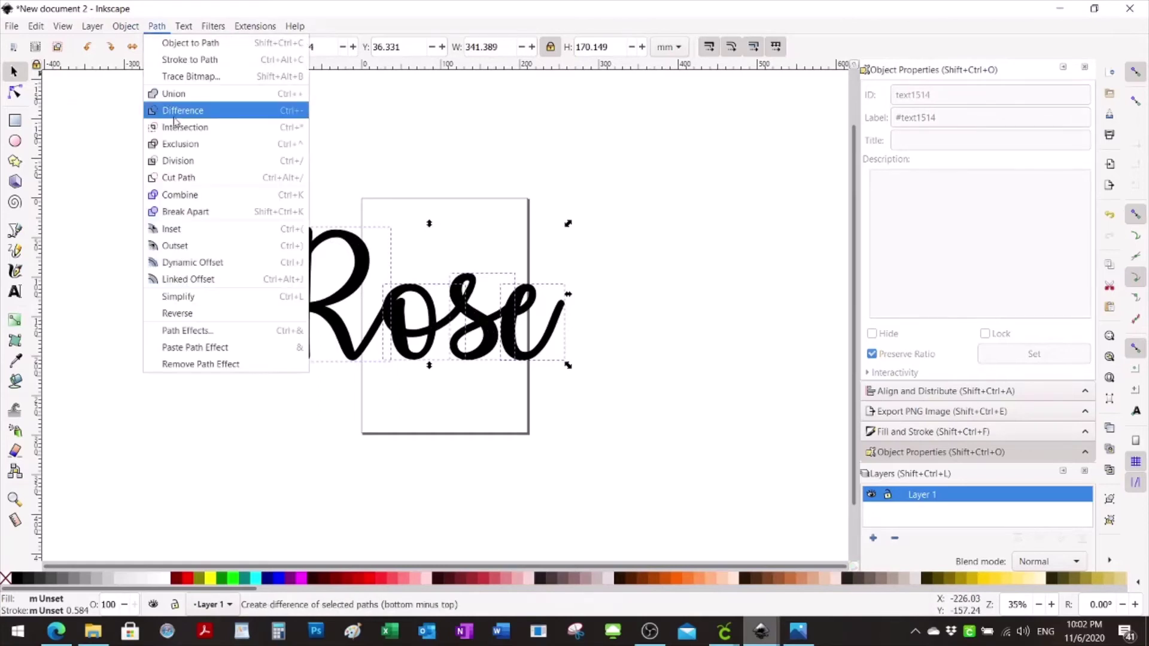
pyautogui.click(173, 94)
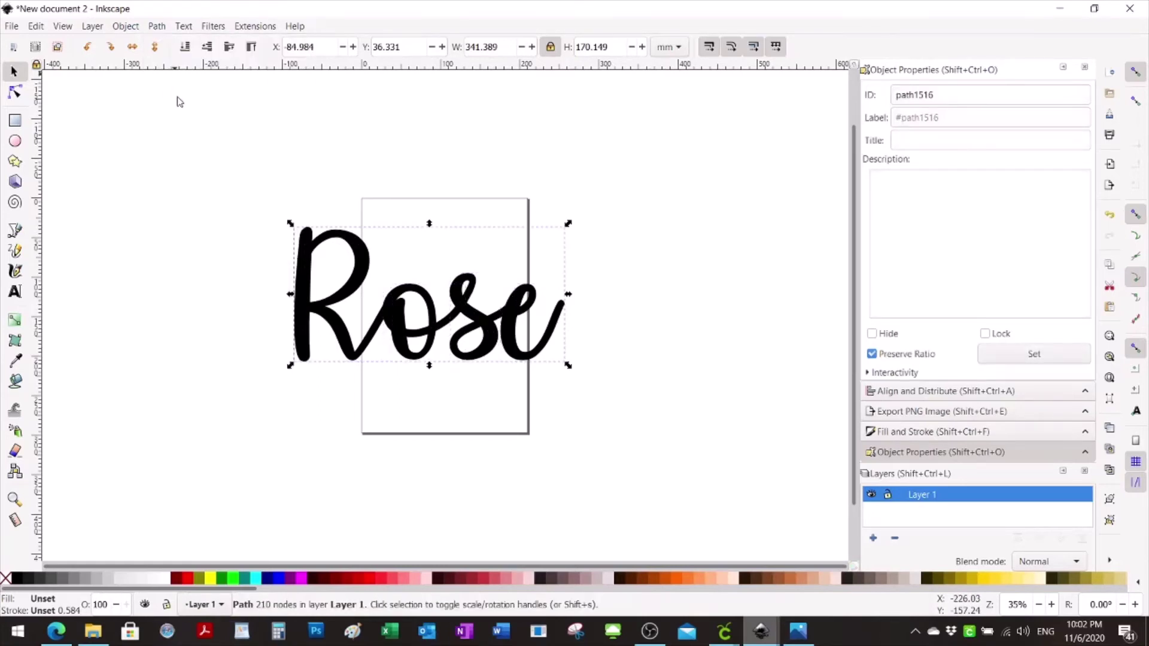
pyautogui.moveTo(393, 310); pyautogui.dragTo(431, 327)
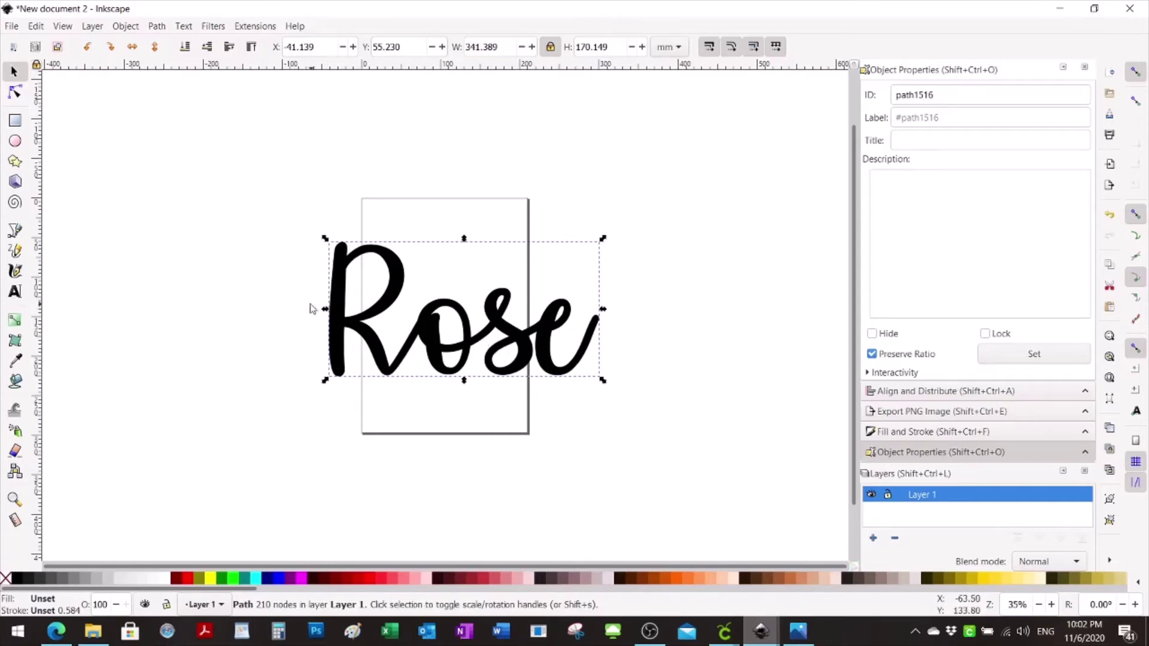
# Switch to Photos to examine the layered offsets on the Thankful sign, and return to Inkscape
pyautogui.click(127, 27)
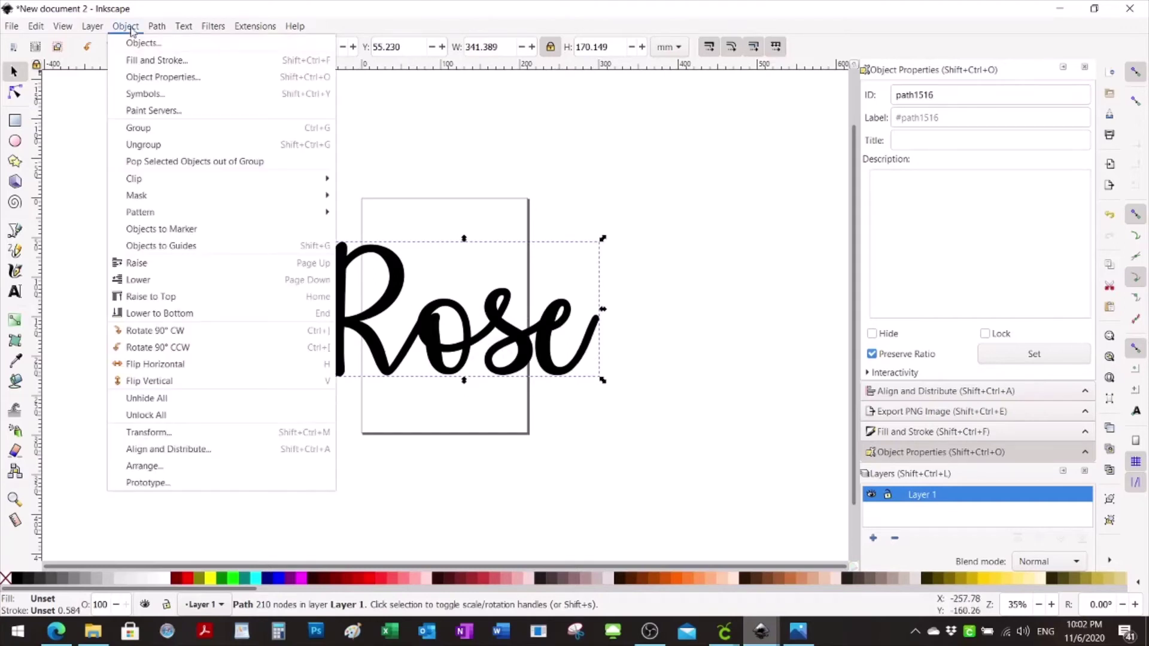
pyautogui.moveTo(156, 27)
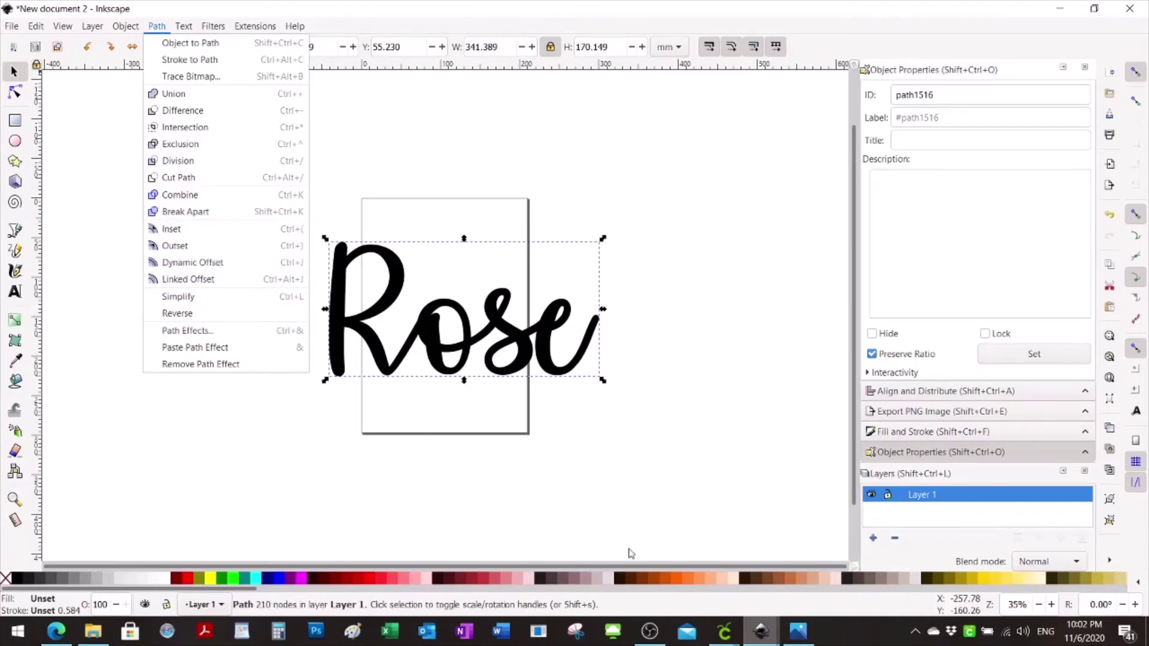
pyautogui.click(798, 636)
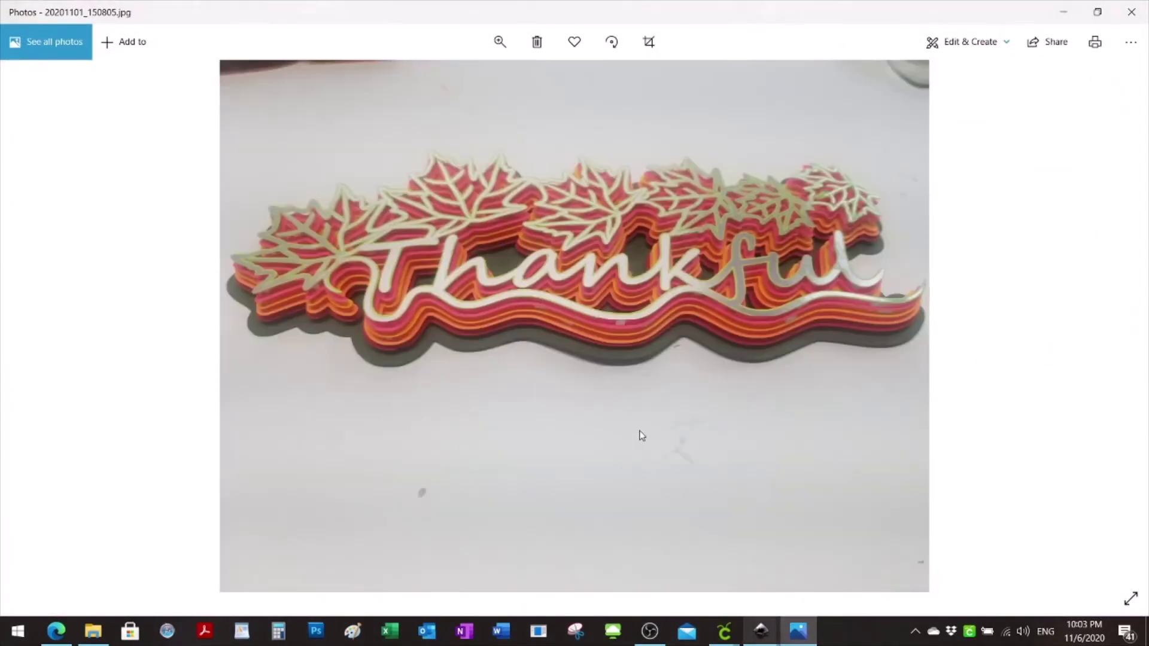
pyautogui.click(761, 631)
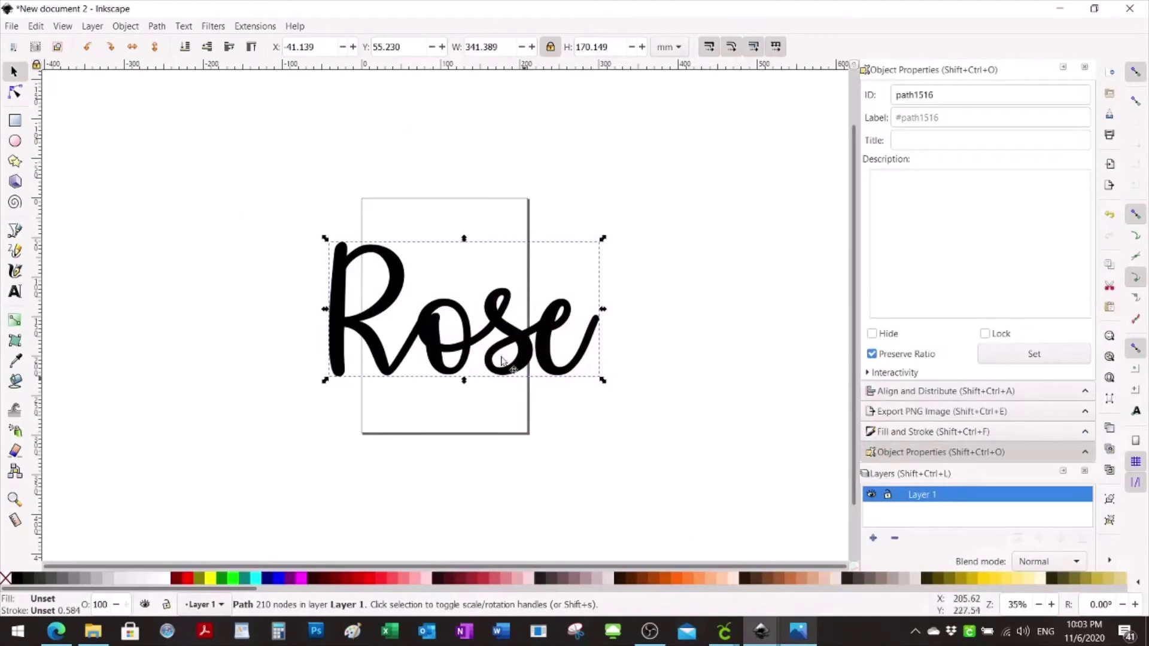
# Create a linked offset from the united Rose path
pyautogui.click(156, 27)
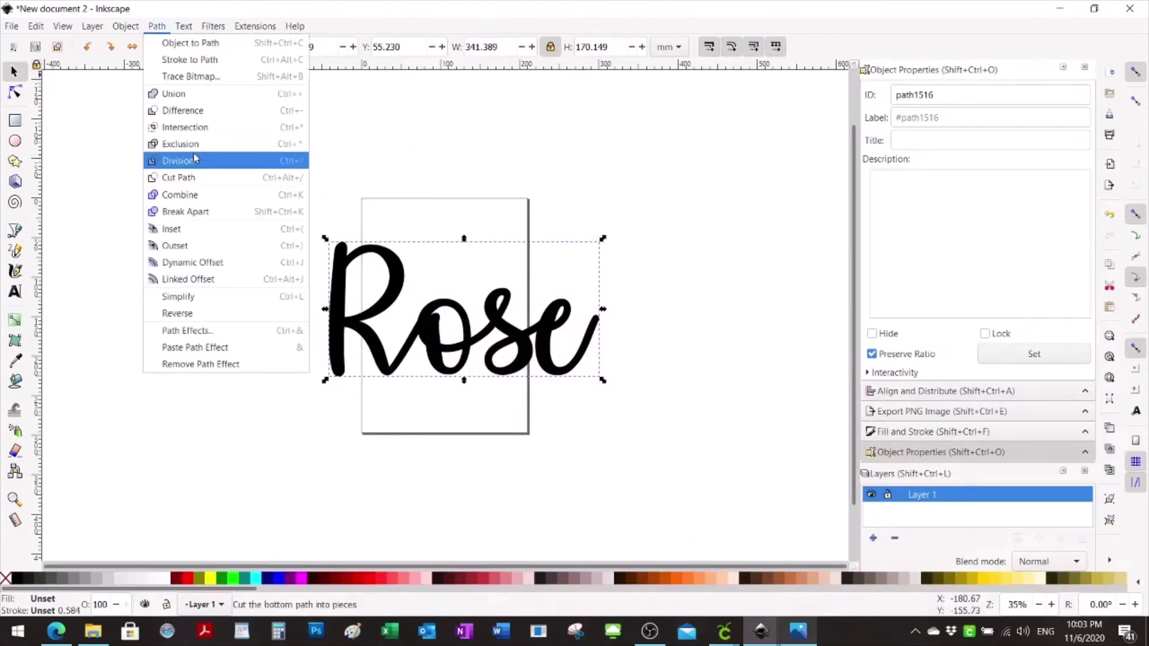
pyautogui.click(183, 285)
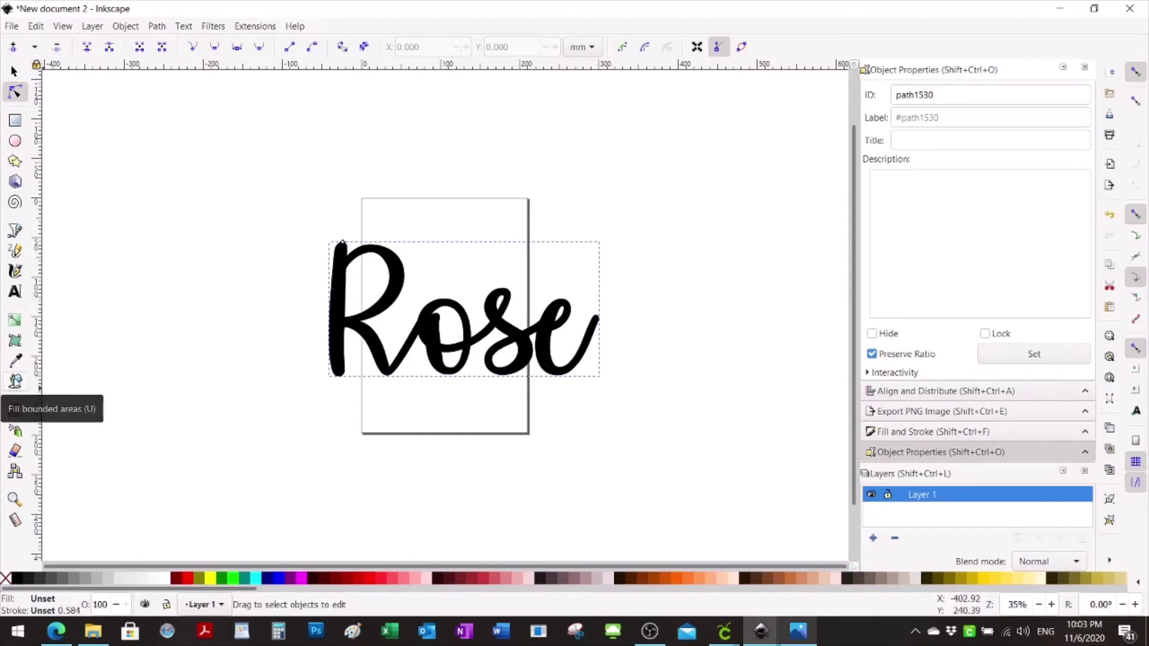
# Fill the Rose lettering as a bounded area grown by 20 pt and select the resulting thicker shape
pyautogui.click(16, 382)
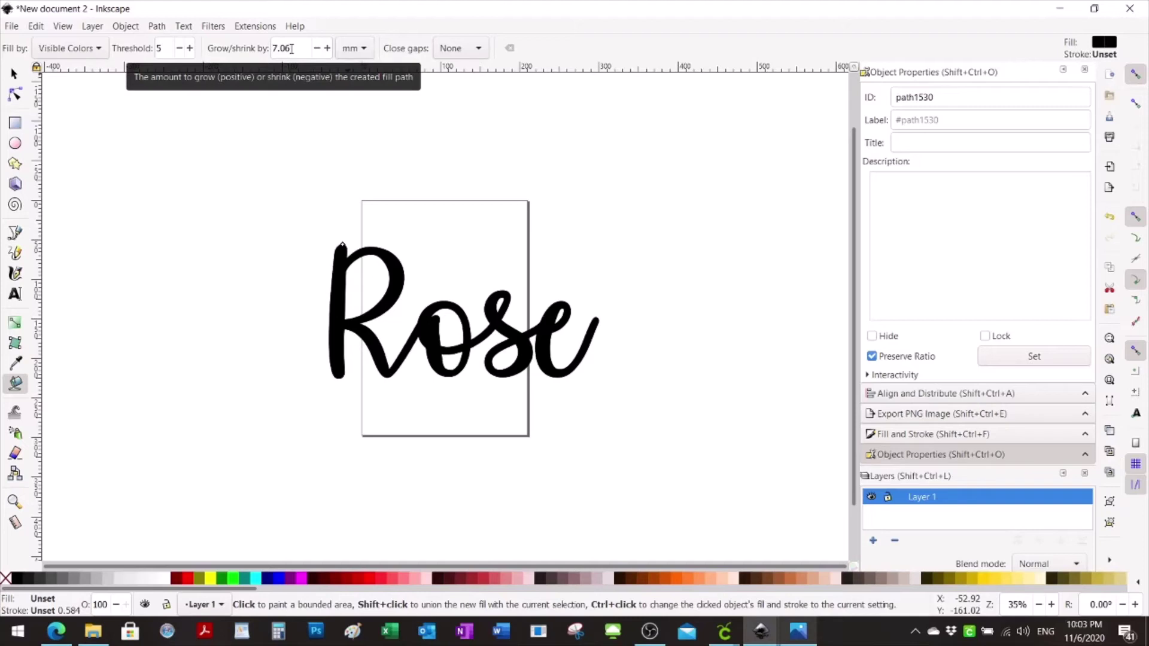
pyautogui.click(363, 48)
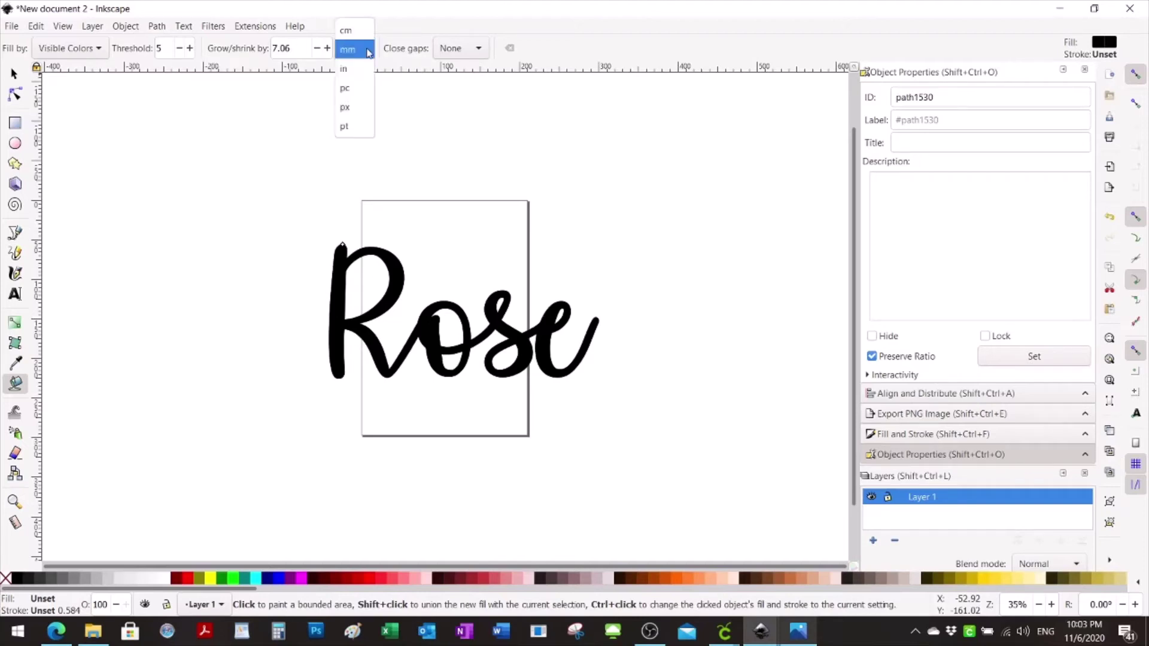
pyautogui.click(346, 127)
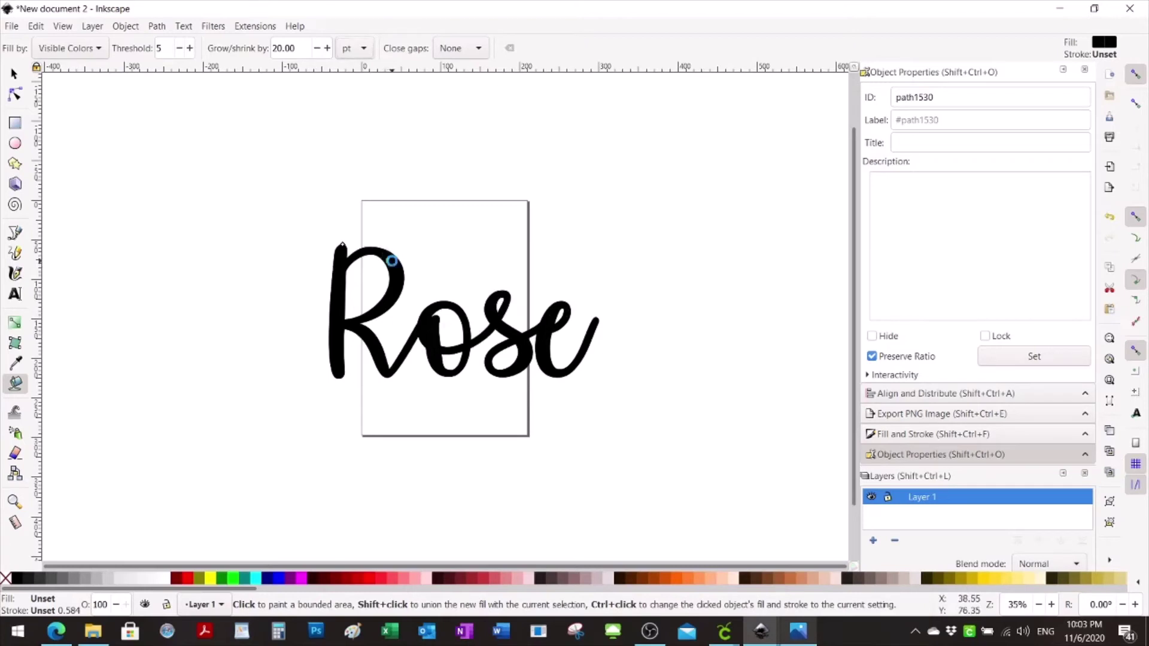
pyautogui.click(393, 252)
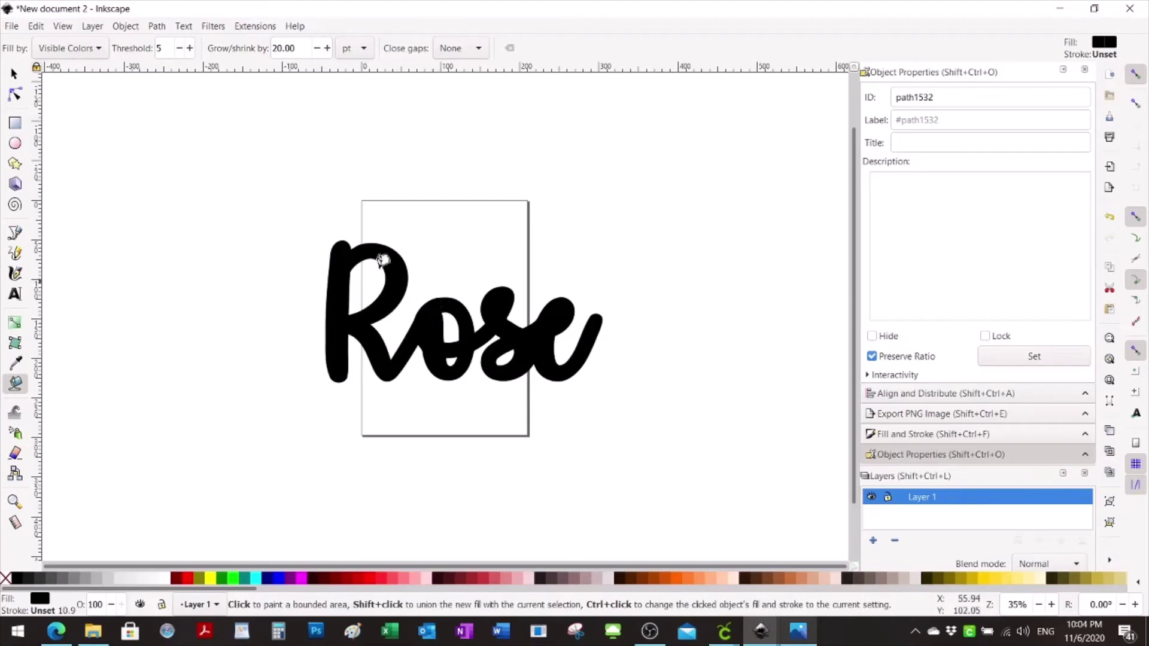
pyautogui.click(16, 75)
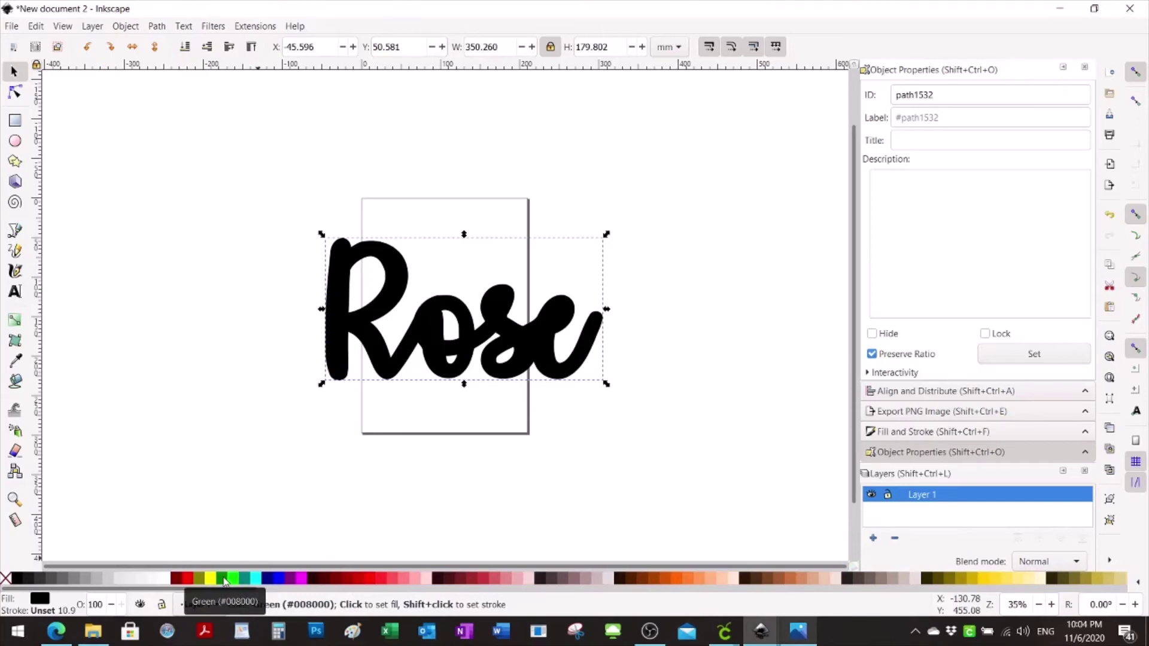
# Switch to Cricut Design Space to examine the layered Rose designs, and return to the Rose document in Inkscape
pyautogui.moveTo(731, 639)
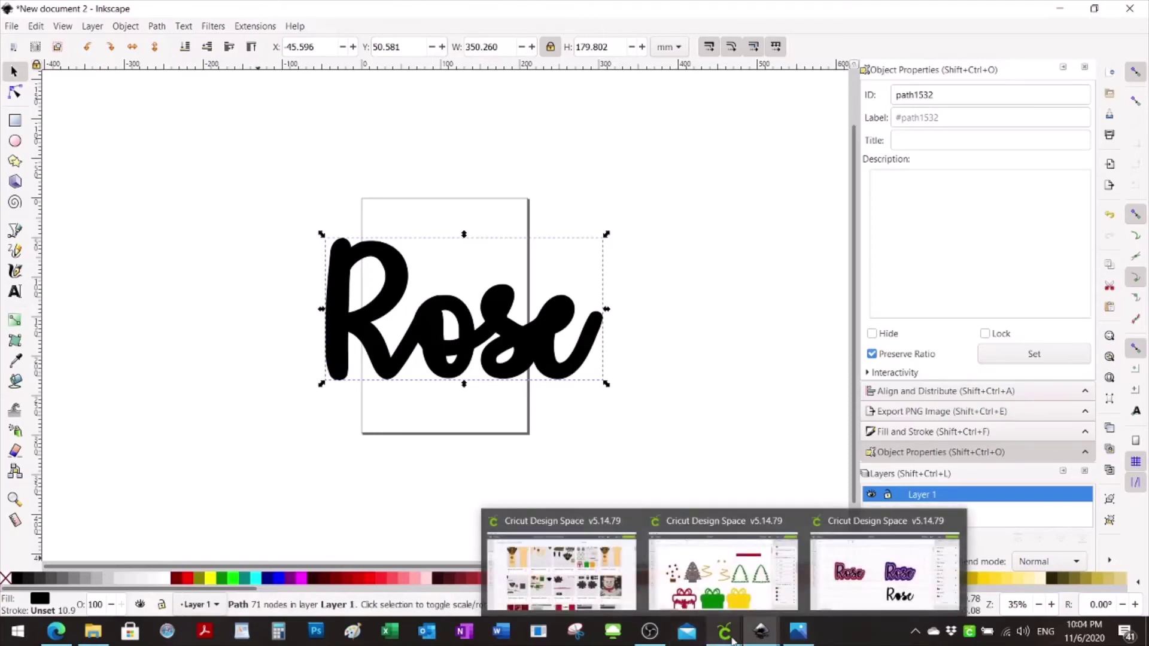
pyautogui.click(860, 598)
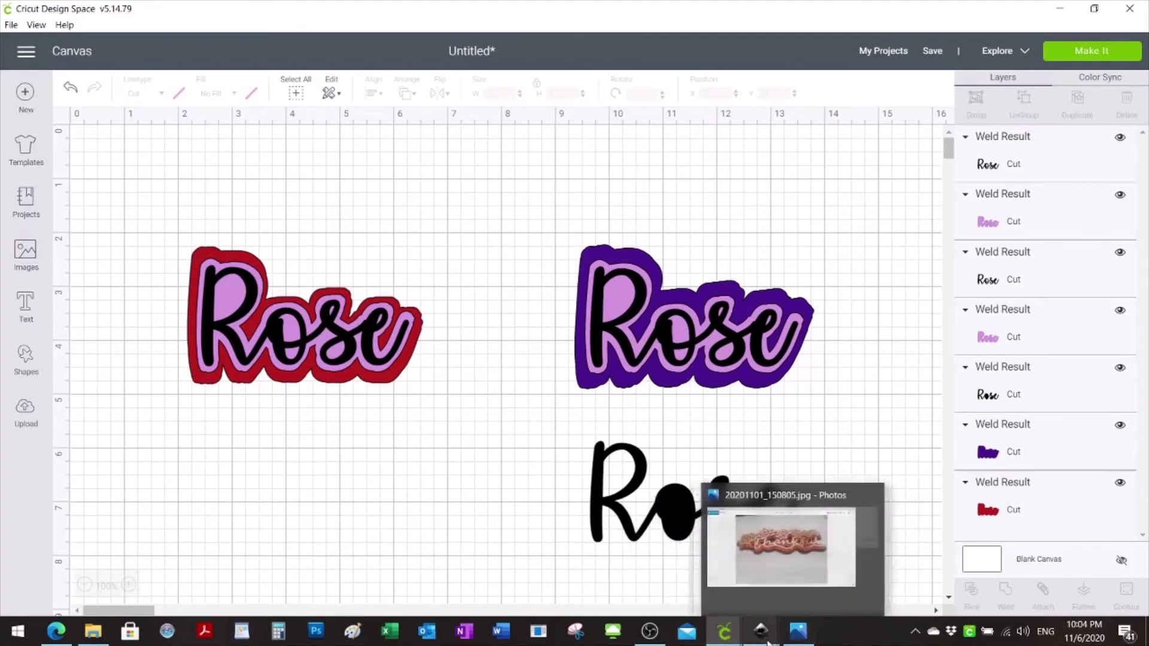
pyautogui.moveTo(762, 640)
pyautogui.click(802, 592)
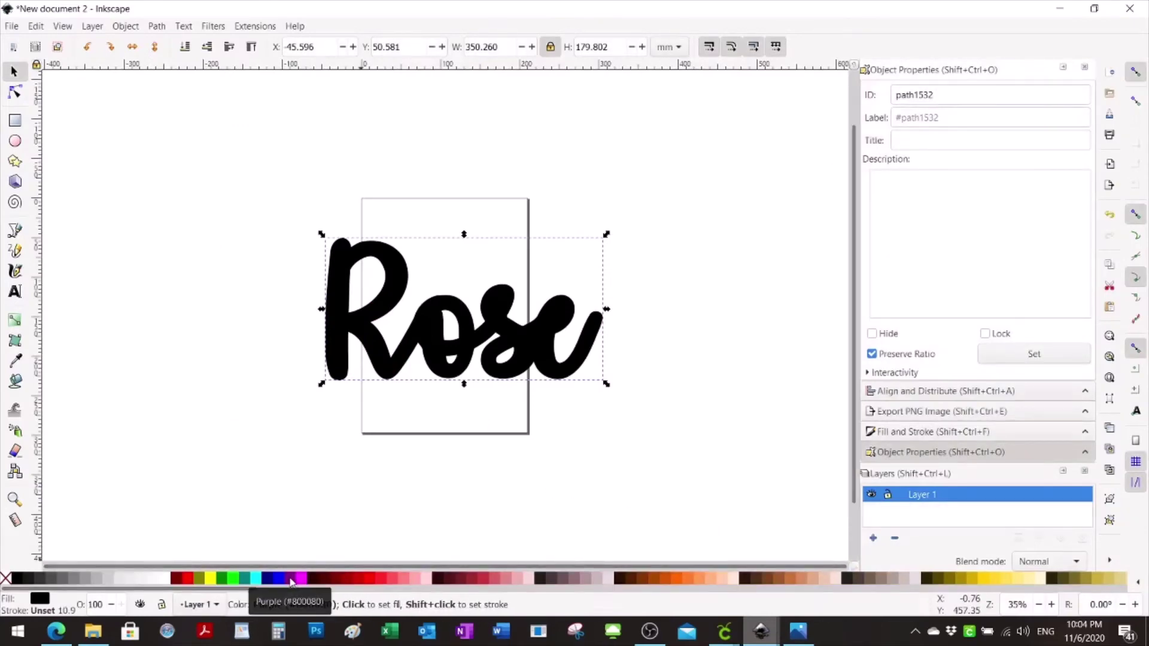
# Color the thicker Rose shape purple and lower it beneath the black lettering
pyautogui.click(291, 578)
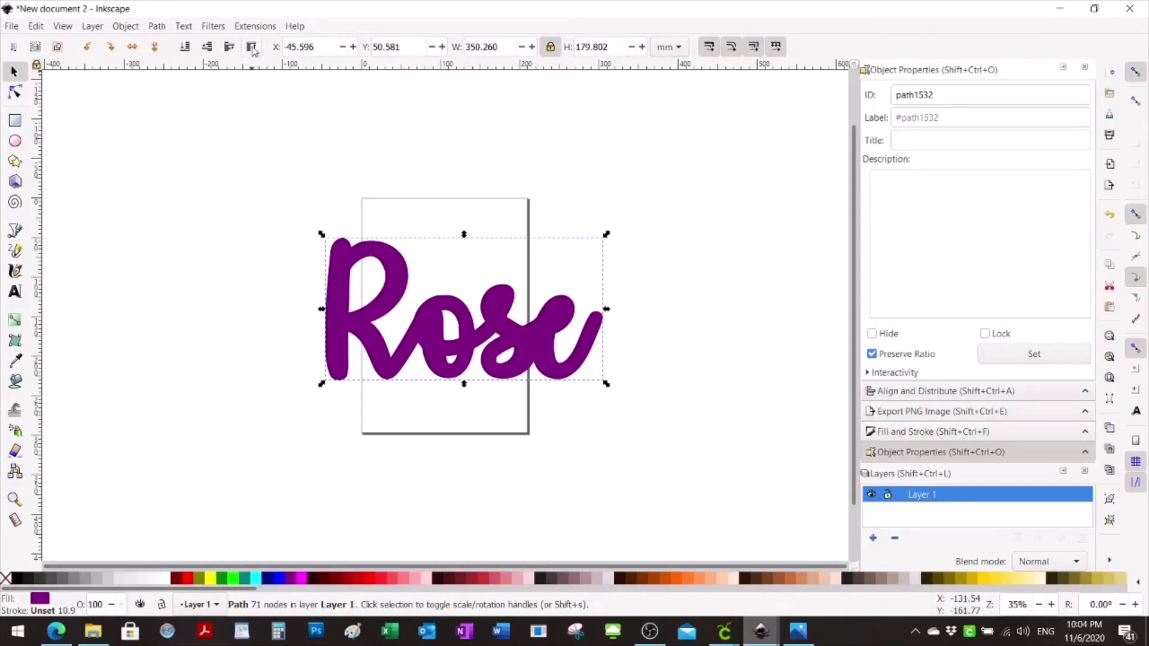
pyautogui.click(186, 48)
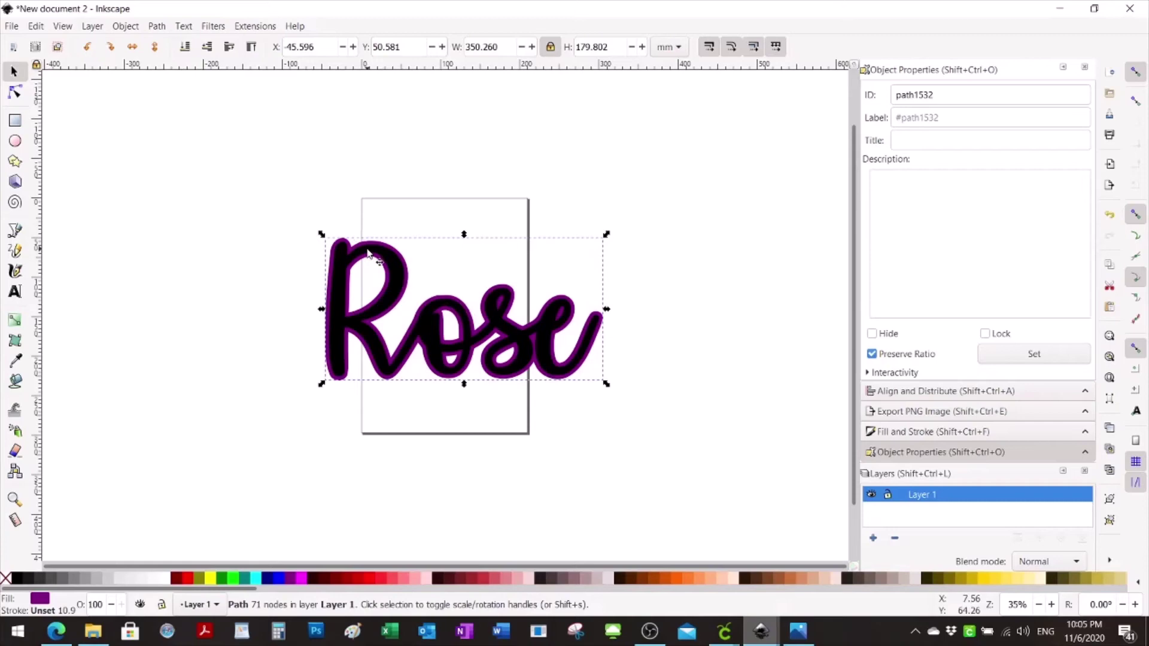
# Undo back past the 20 pt outline so only the original black Rose lettering is left
pyautogui.hotkey('ctrl', 'z')
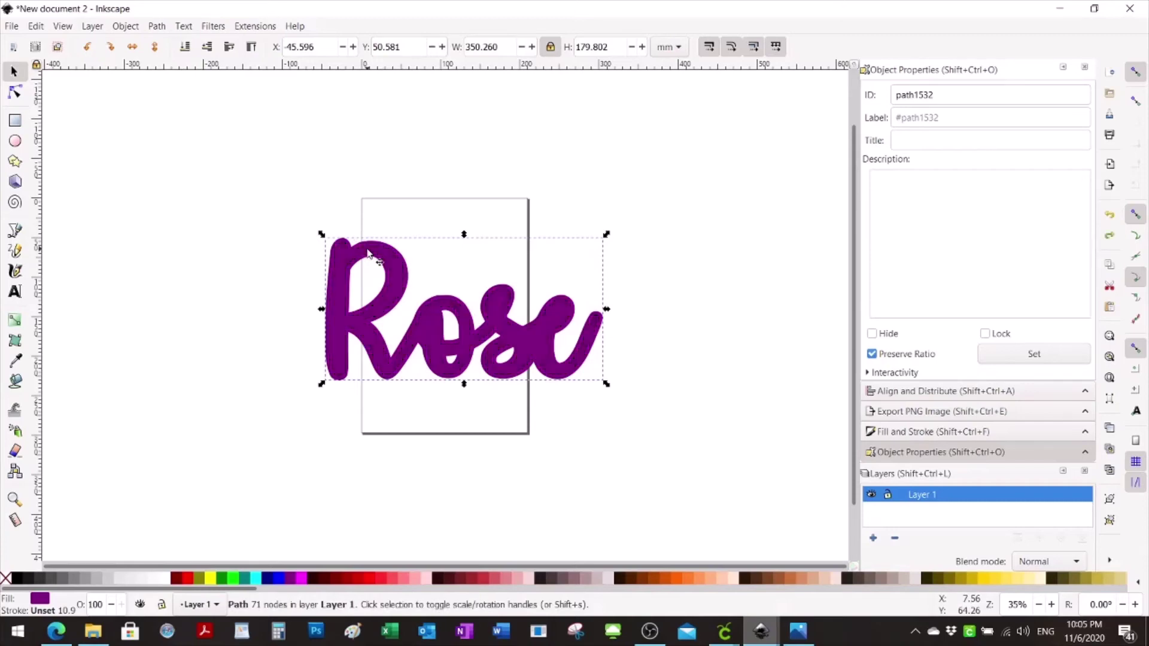
pyautogui.hotkey('ctrl', 'shift', 'z')
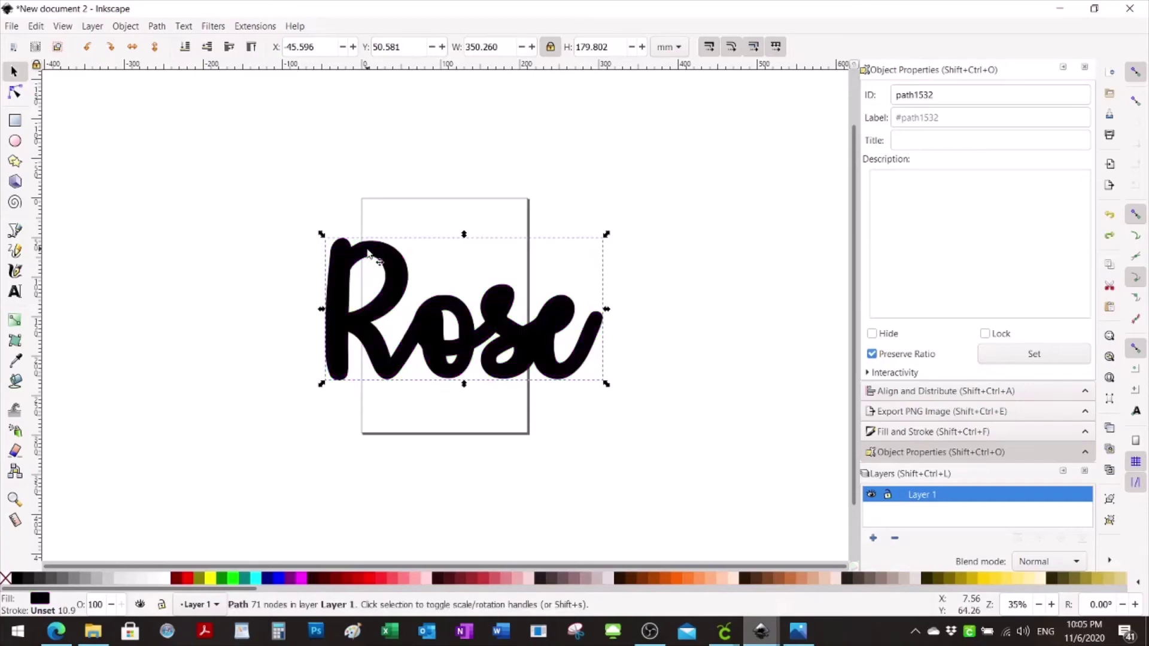
pyautogui.hotkey('ctrl', 'z')
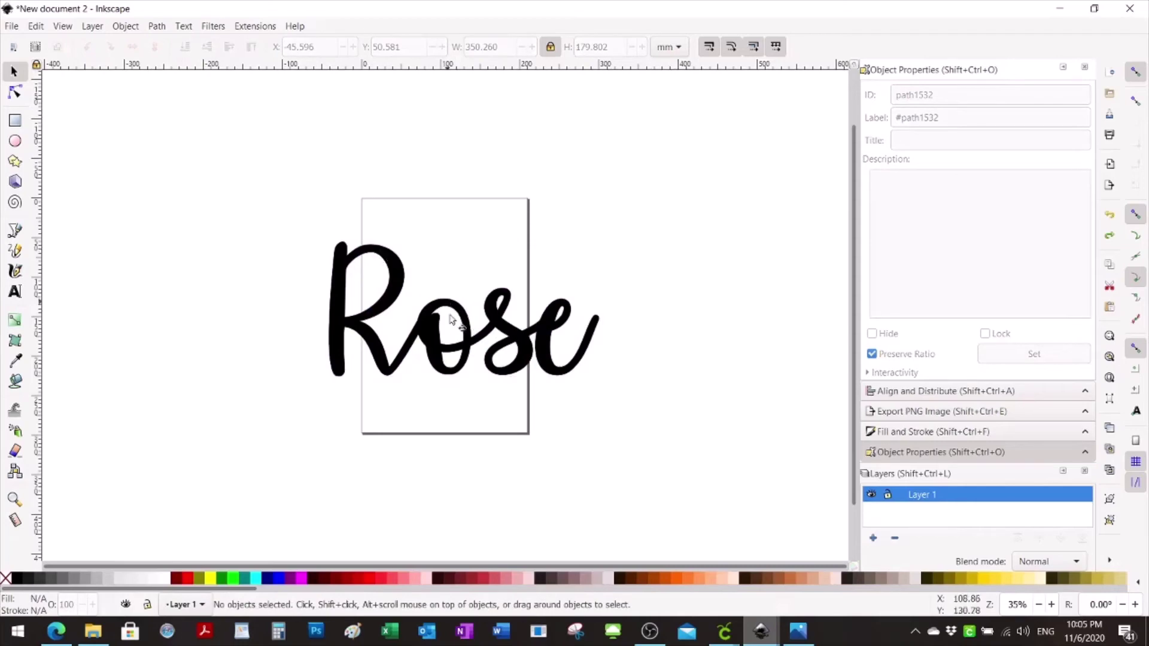
# Fill the Rose lettering as a bounded area grown by 40 pt and lower the purple shape beneath the lettering
pyautogui.click(16, 383)
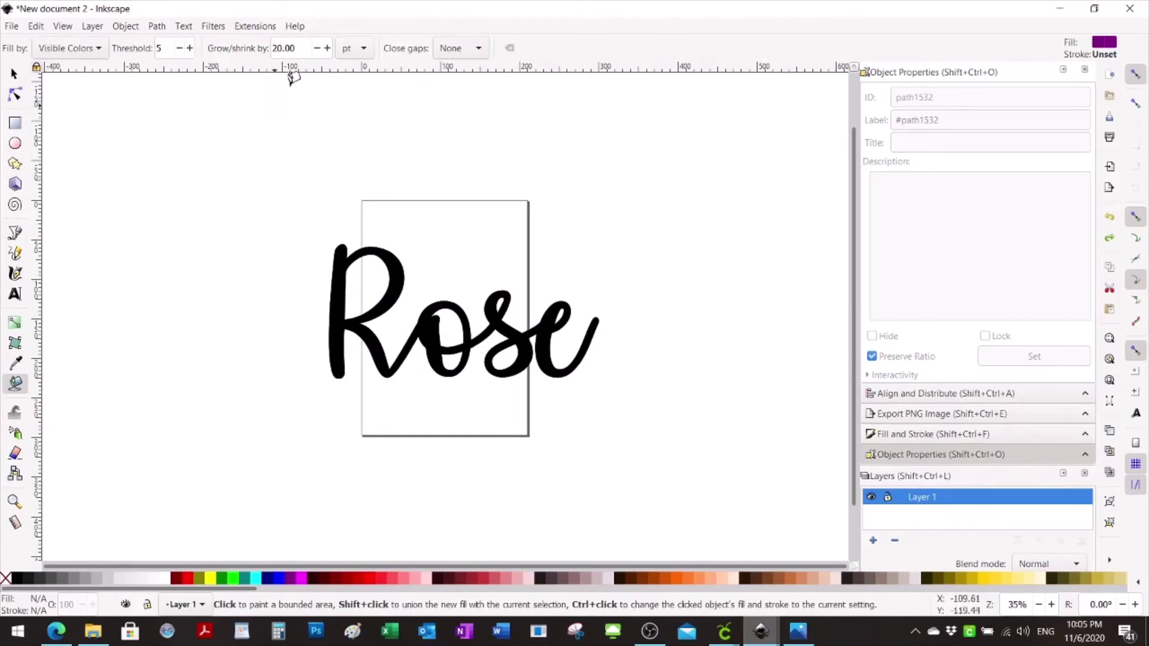
pyautogui.click(302, 49)
pyautogui.moveTo(295, 48); pyautogui.dragTo(238, 50)
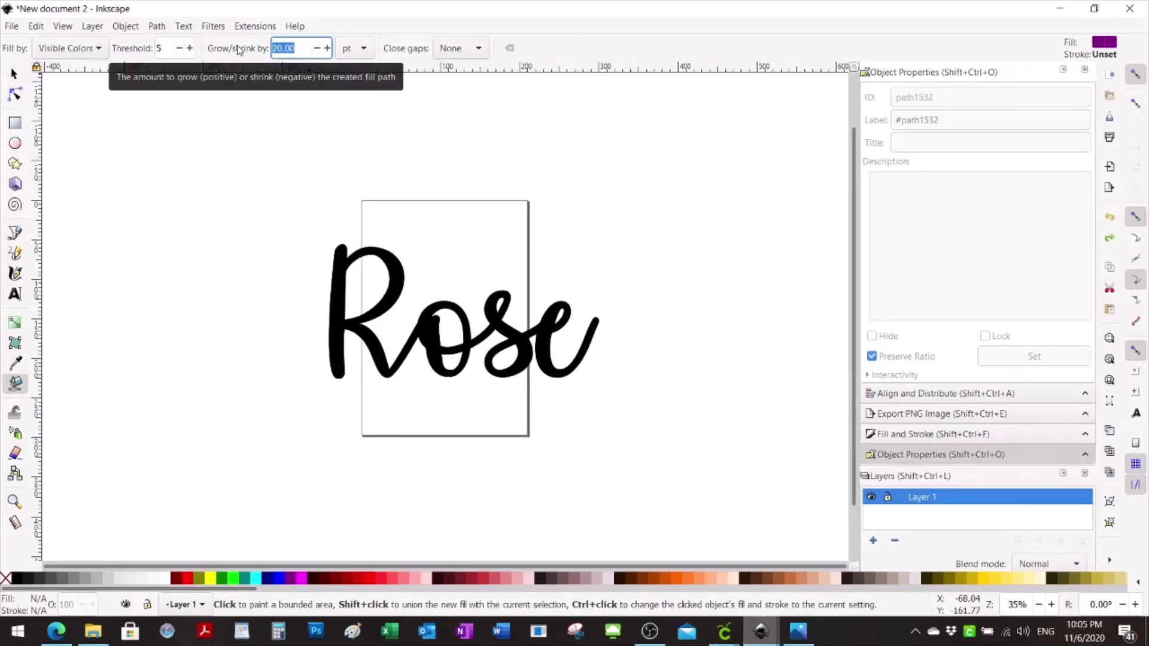
pyautogui.write('40')
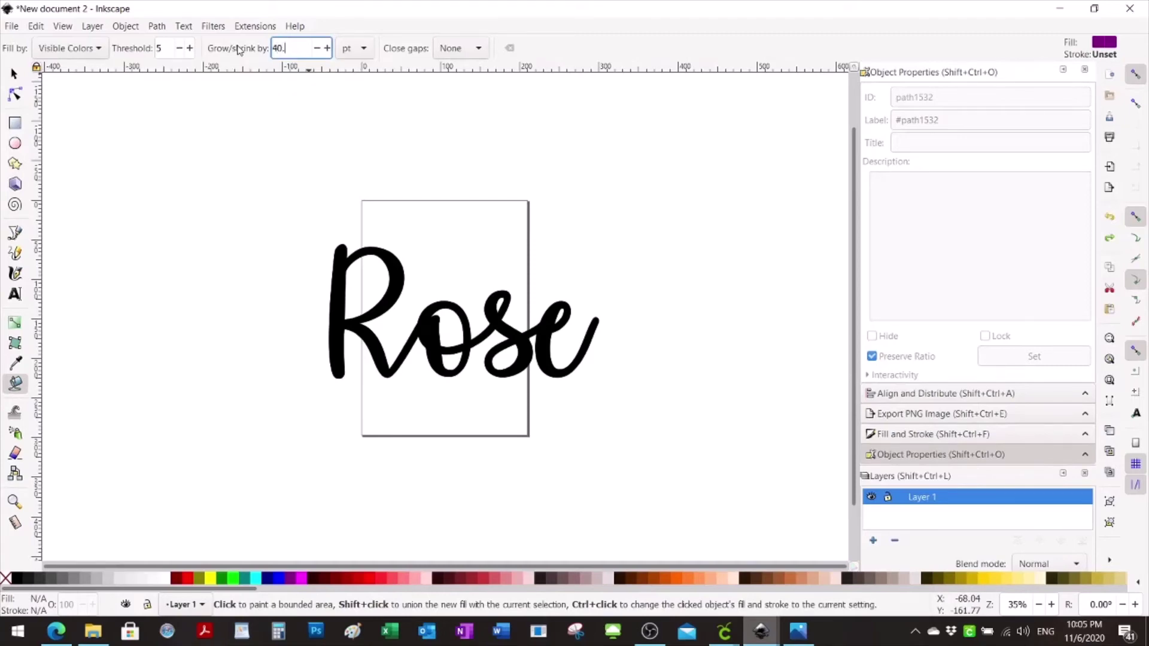
pyautogui.press('Return')
pyautogui.click(395, 248)
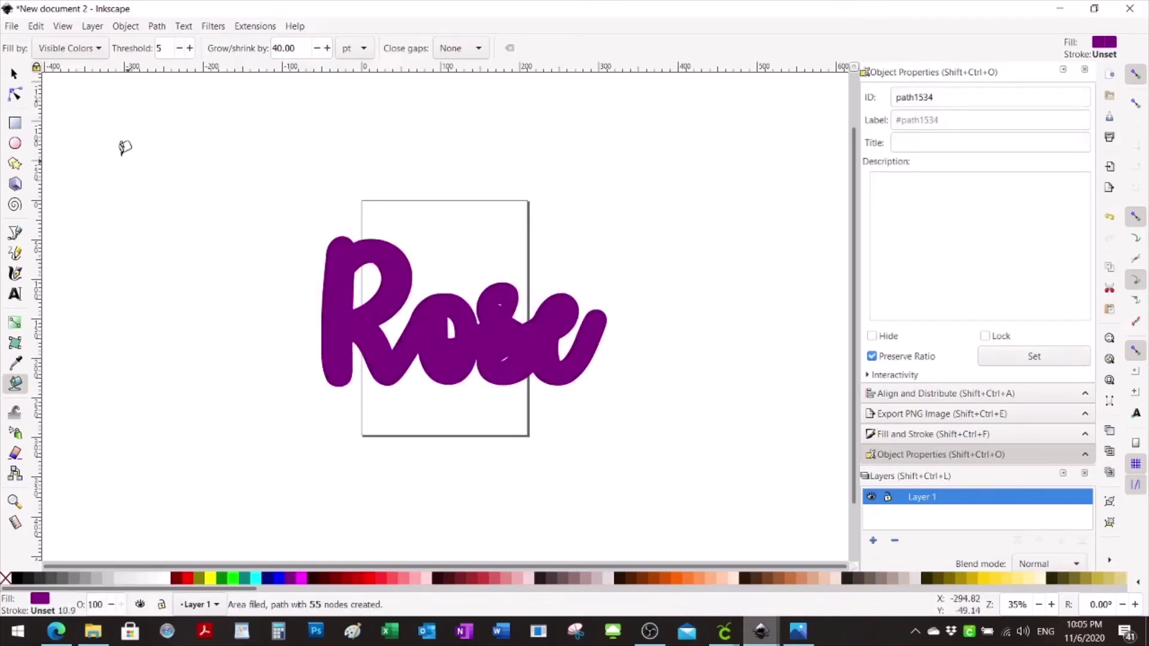
pyautogui.click(13, 75)
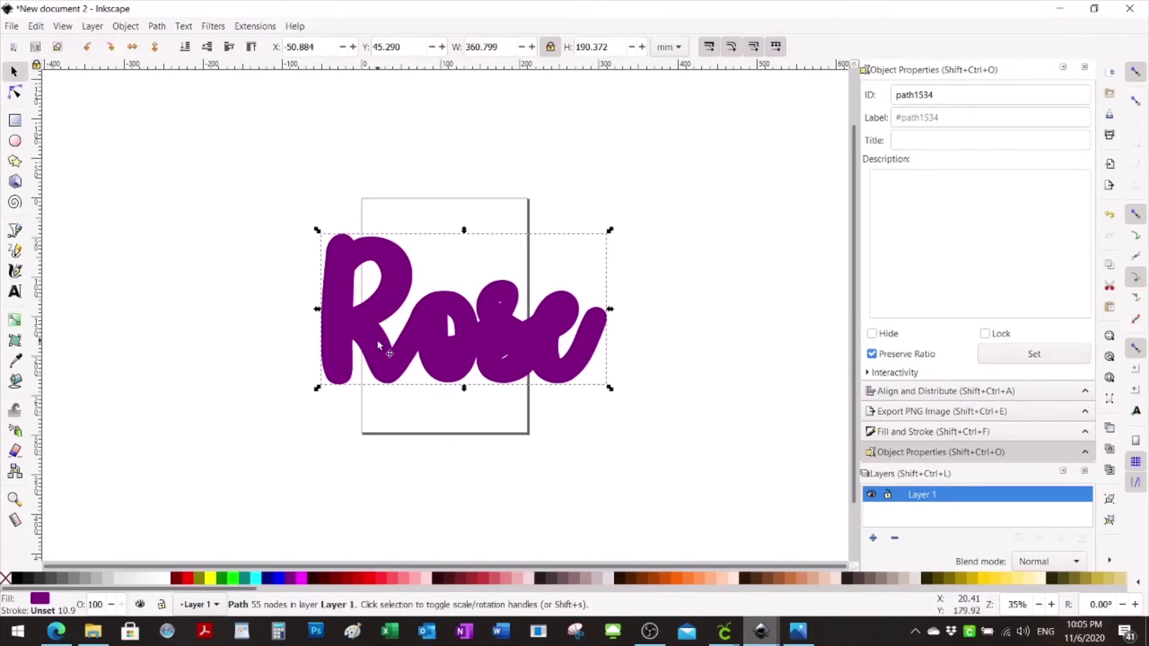
pyautogui.click(185, 47)
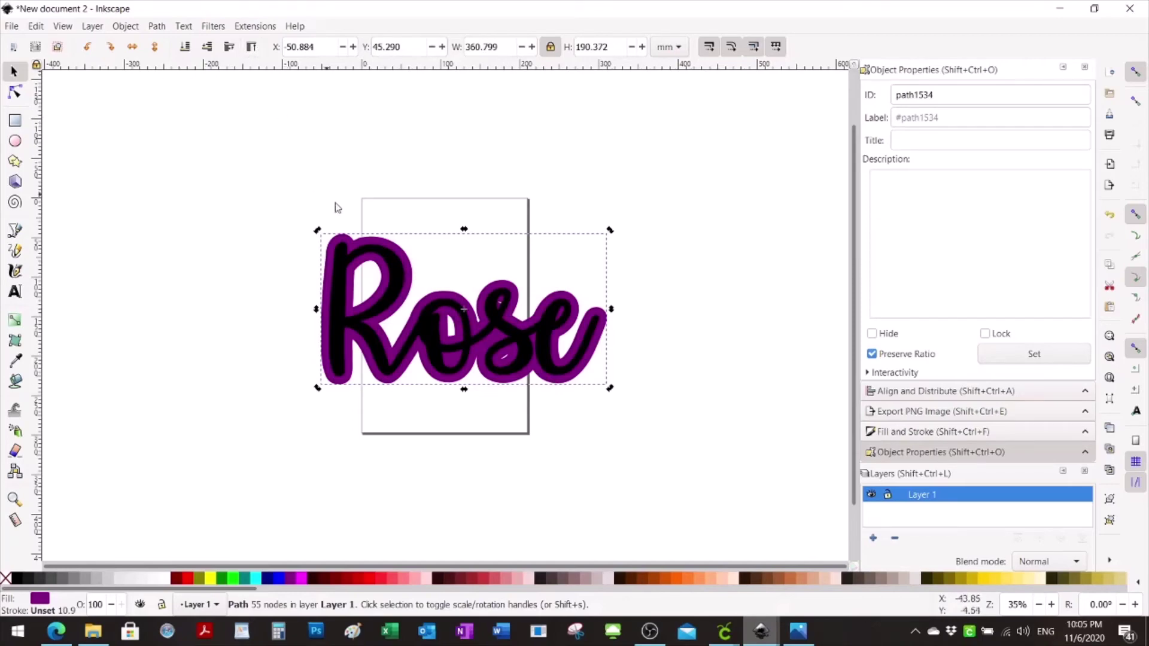
# Delete the nodes of the two small holes inside the purple shape's s, and place the shape beneath the black lettering
pyautogui.click(251, 48)
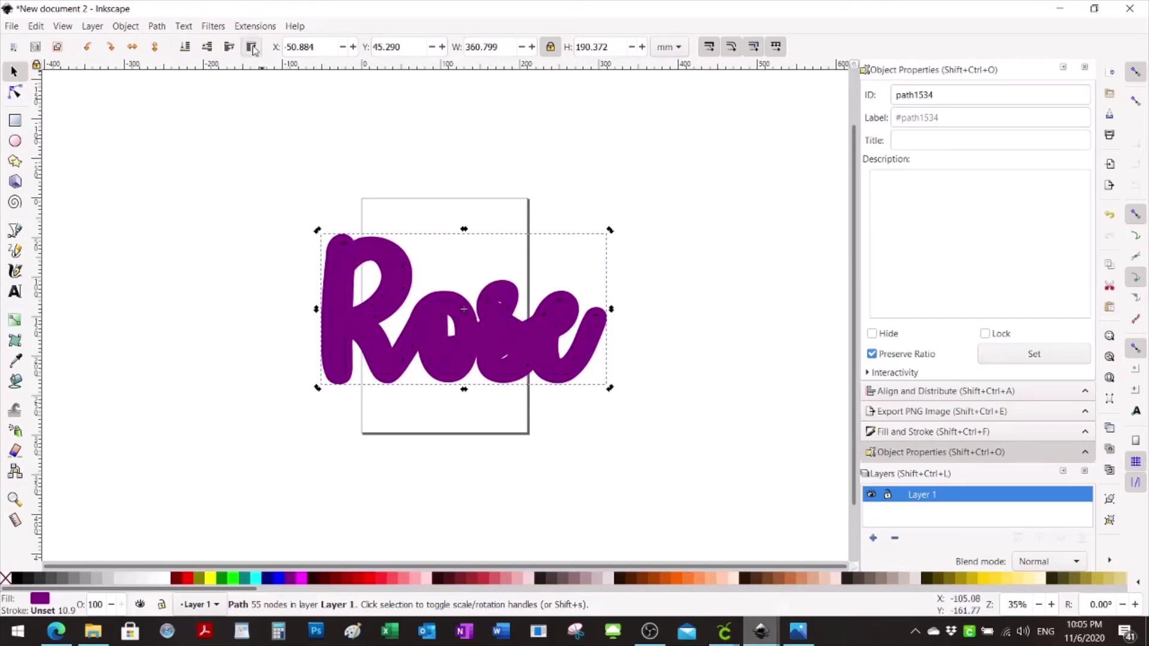
pyautogui.click(14, 93)
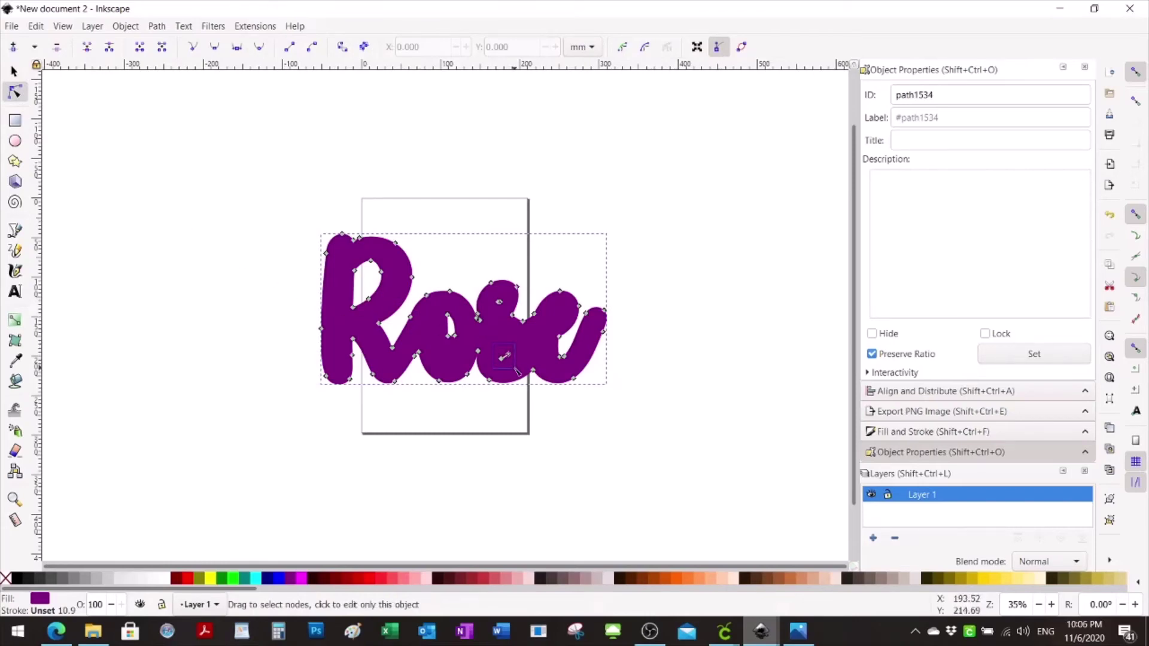
pyautogui.click(505, 356)
pyautogui.press('Delete')
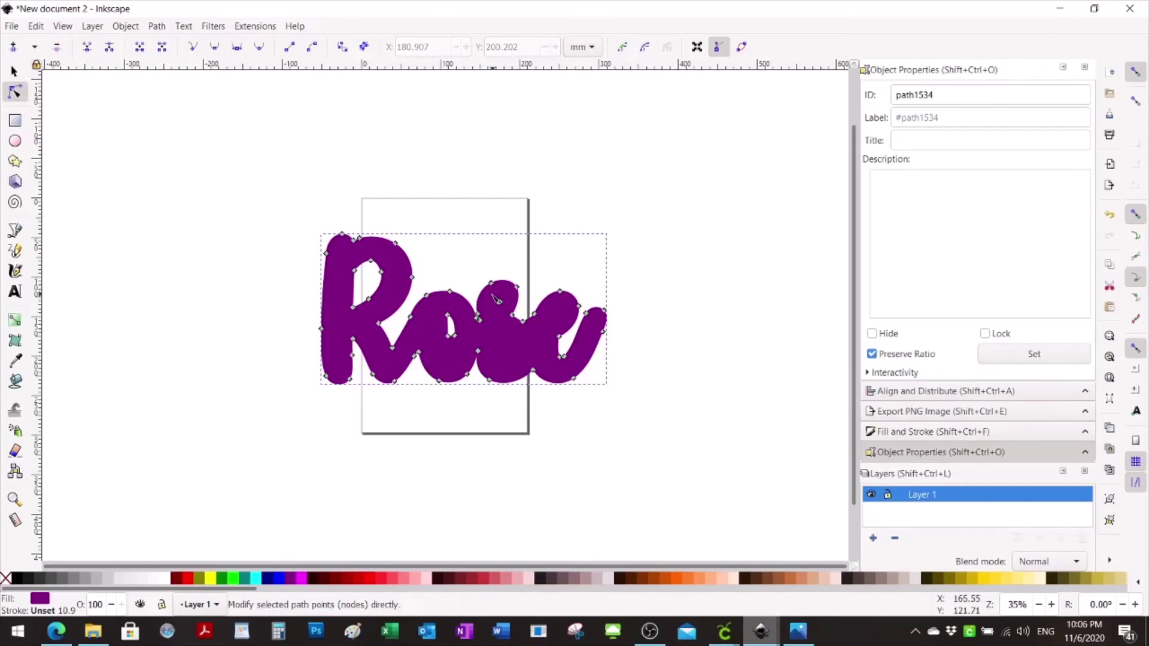
pyautogui.click(507, 311)
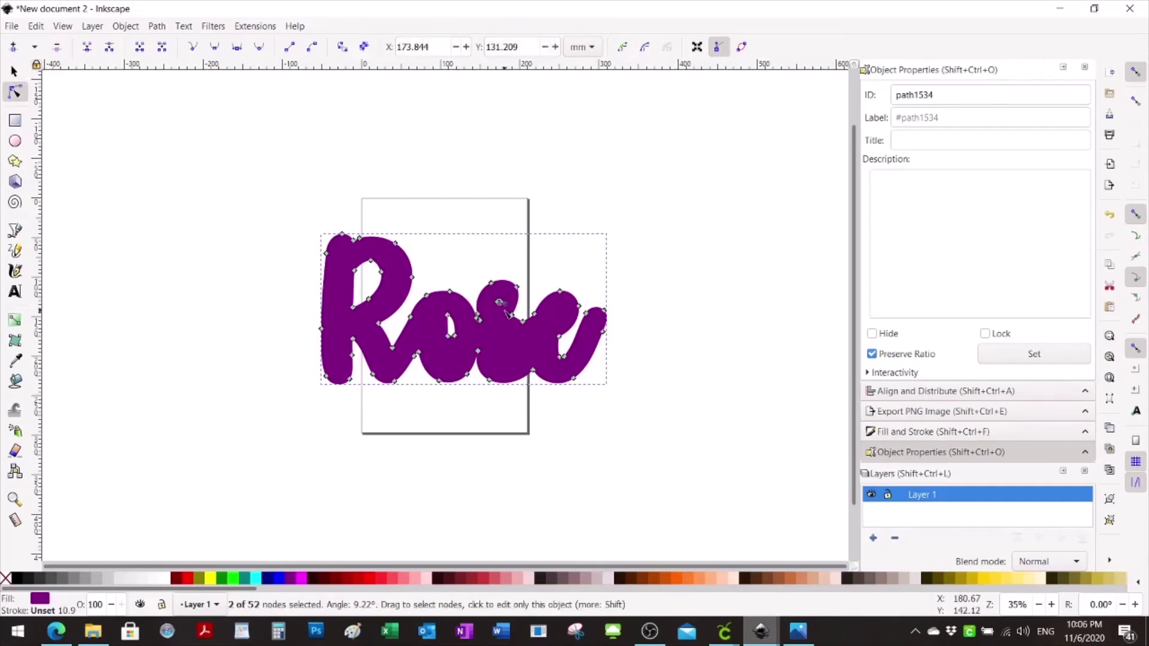
pyautogui.press('Delete')
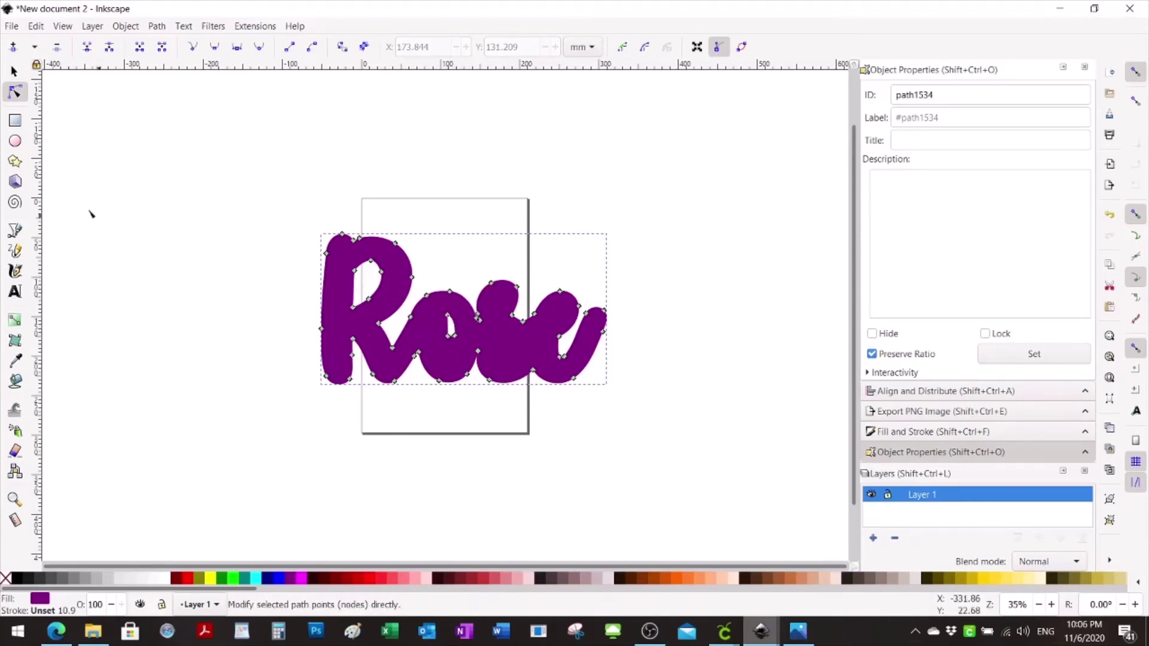
pyautogui.click(13, 72)
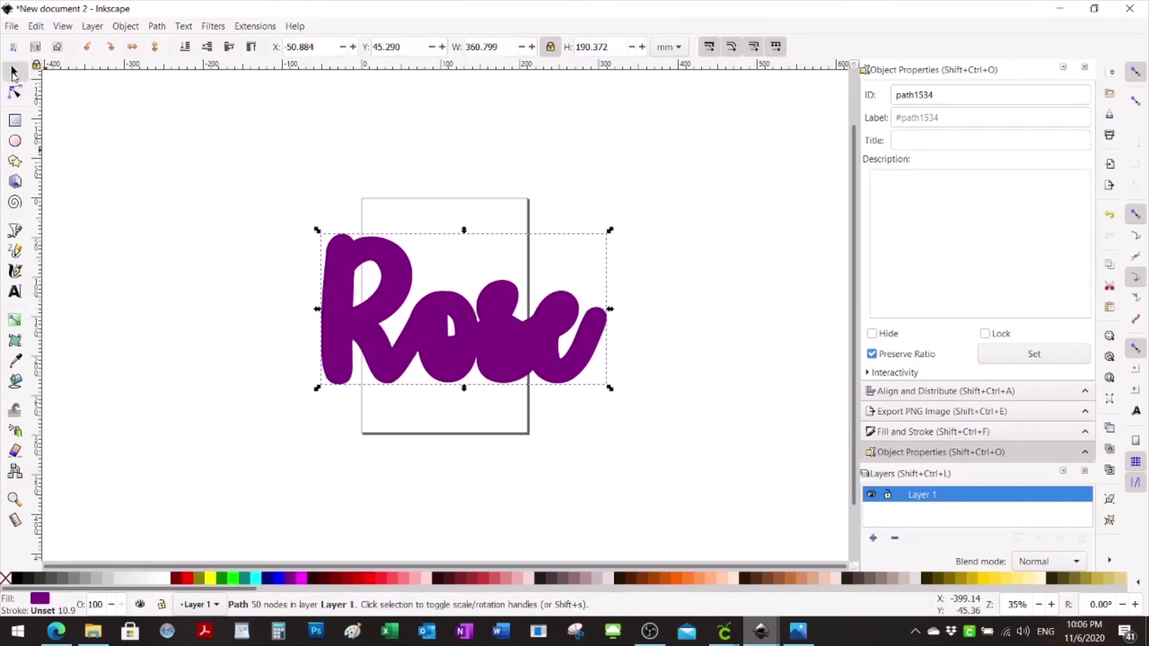
pyautogui.click(186, 51)
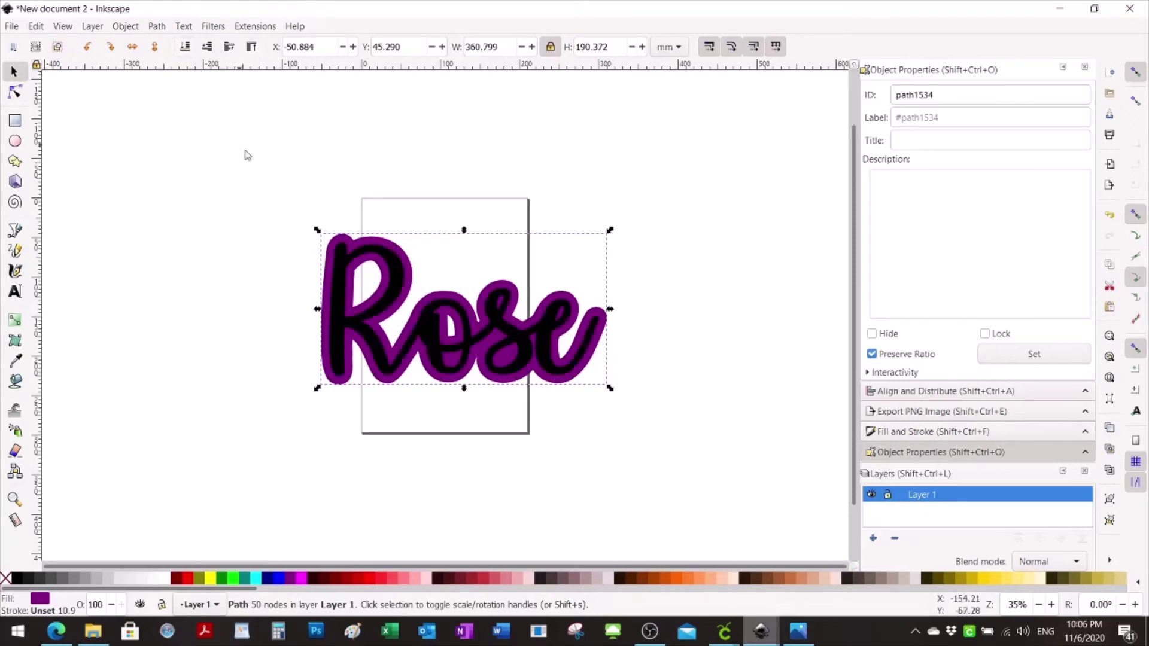
# Fill the purple Rose outline as a bounded area grown by 40 pt and select the new outer shape
pyautogui.click(16, 381)
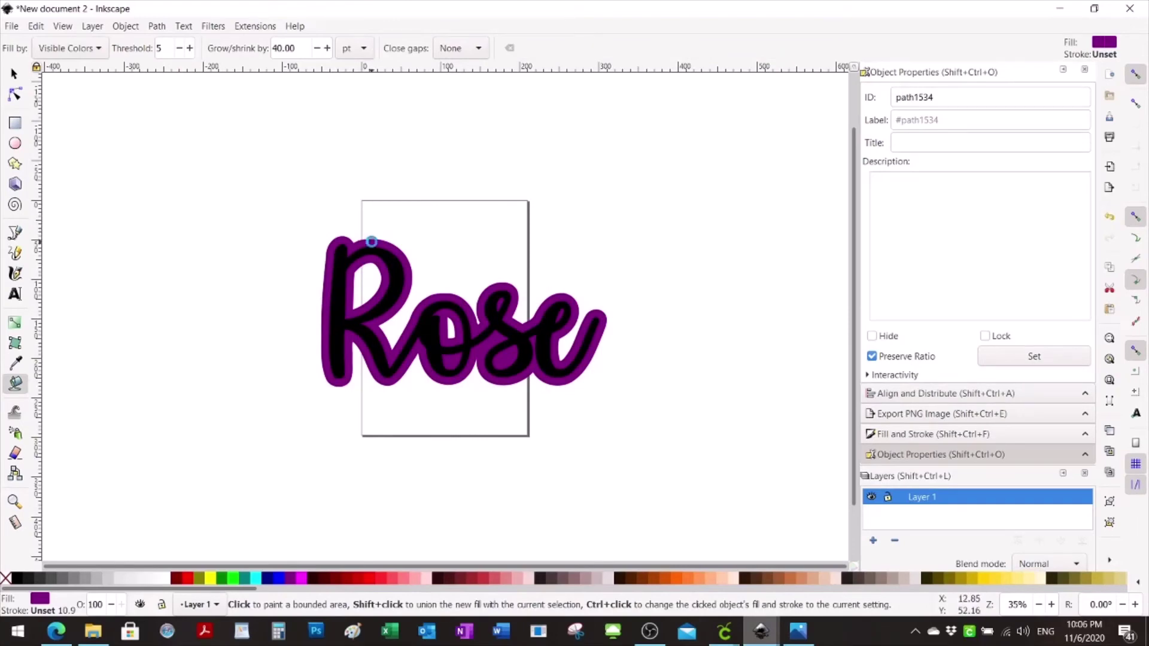
pyautogui.click(371, 235)
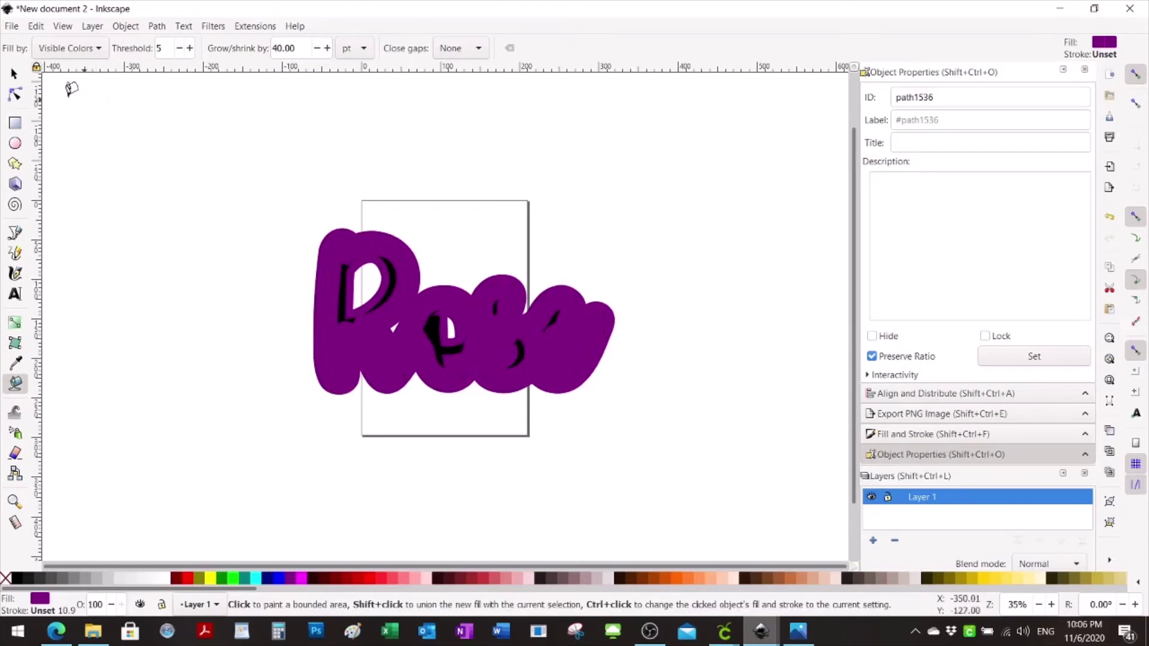
pyautogui.click(15, 76)
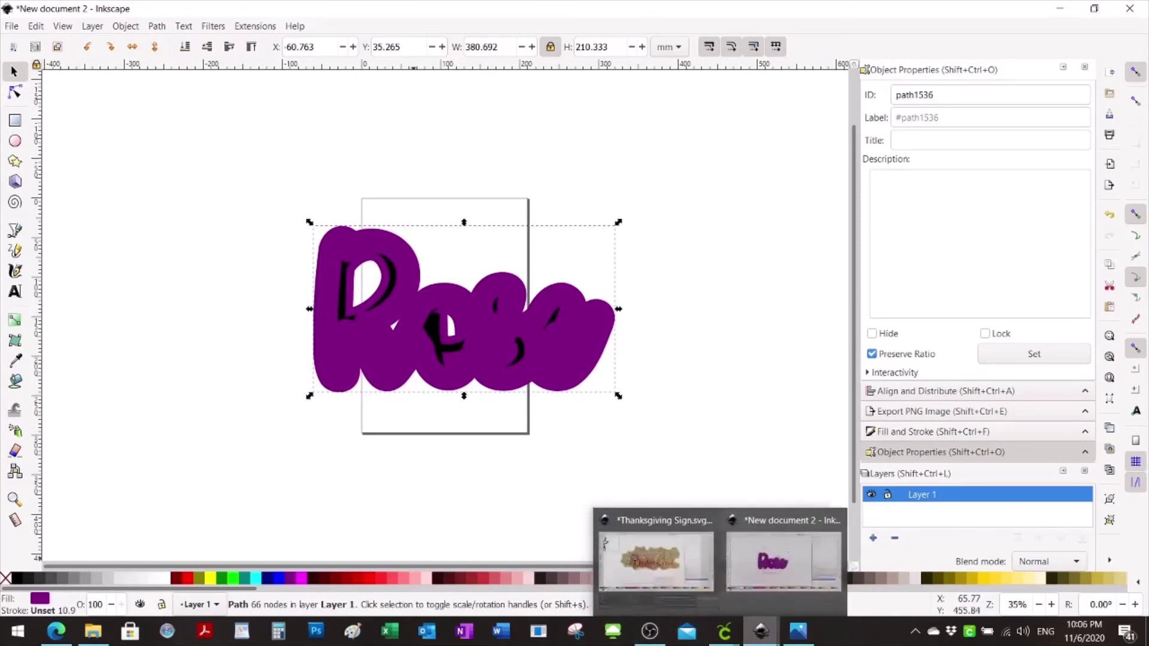
# Check the layered Rose designs in Cricut Design Space, return to Inkscape and color the new outer shape magenta
pyautogui.moveTo(724, 629)
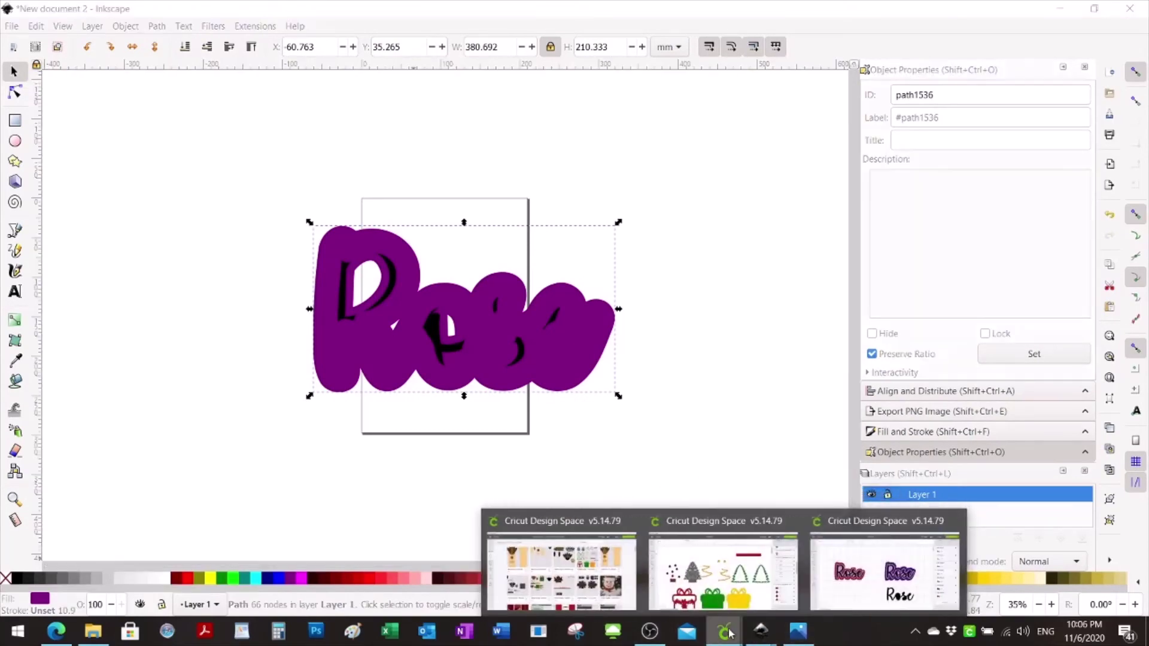
pyautogui.click(854, 596)
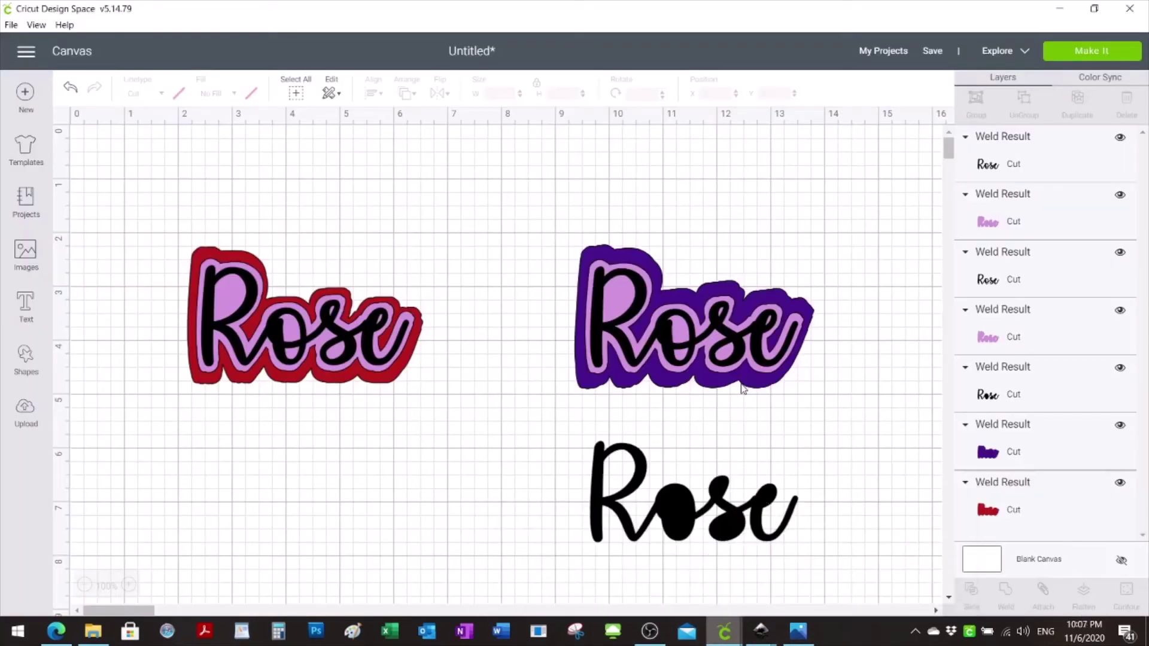
pyautogui.moveTo(760, 634)
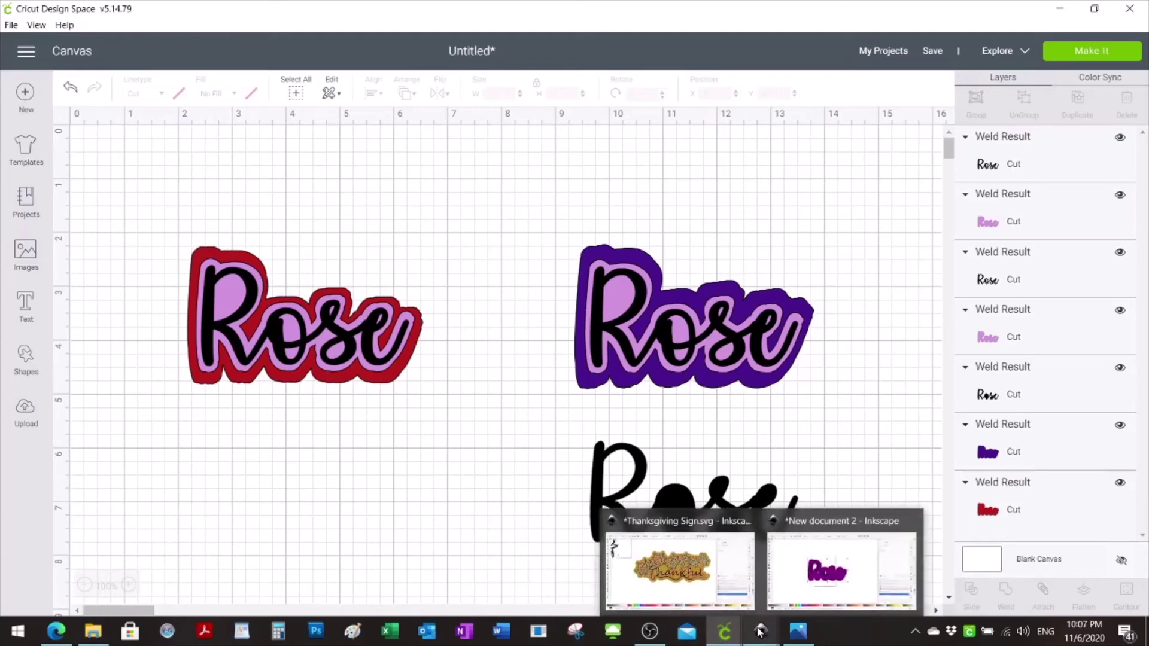
pyautogui.click(808, 589)
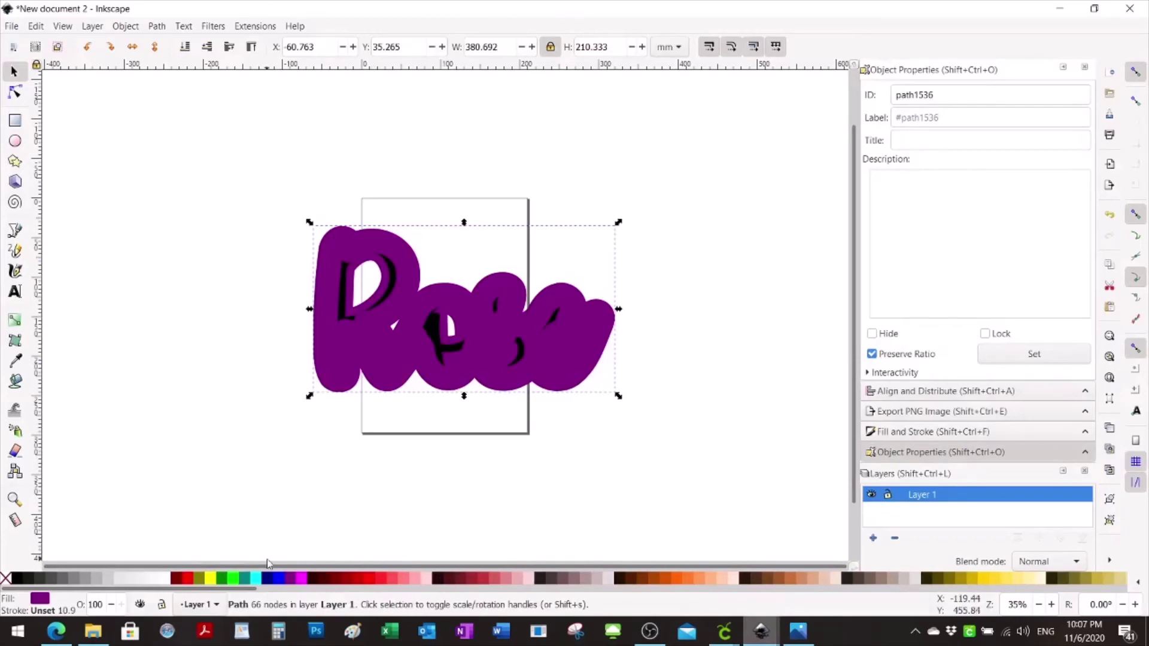
pyautogui.click(304, 578)
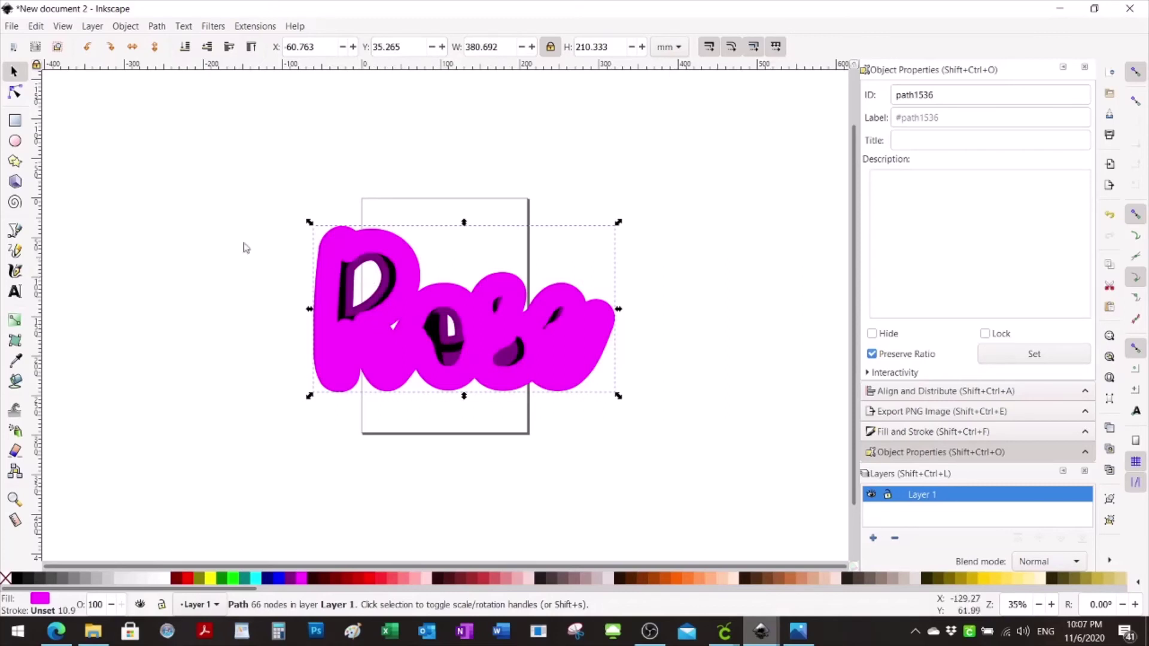
# Delete the nodes of the holes inside the R and the o of the magenta outer shape
pyautogui.click(17, 92)
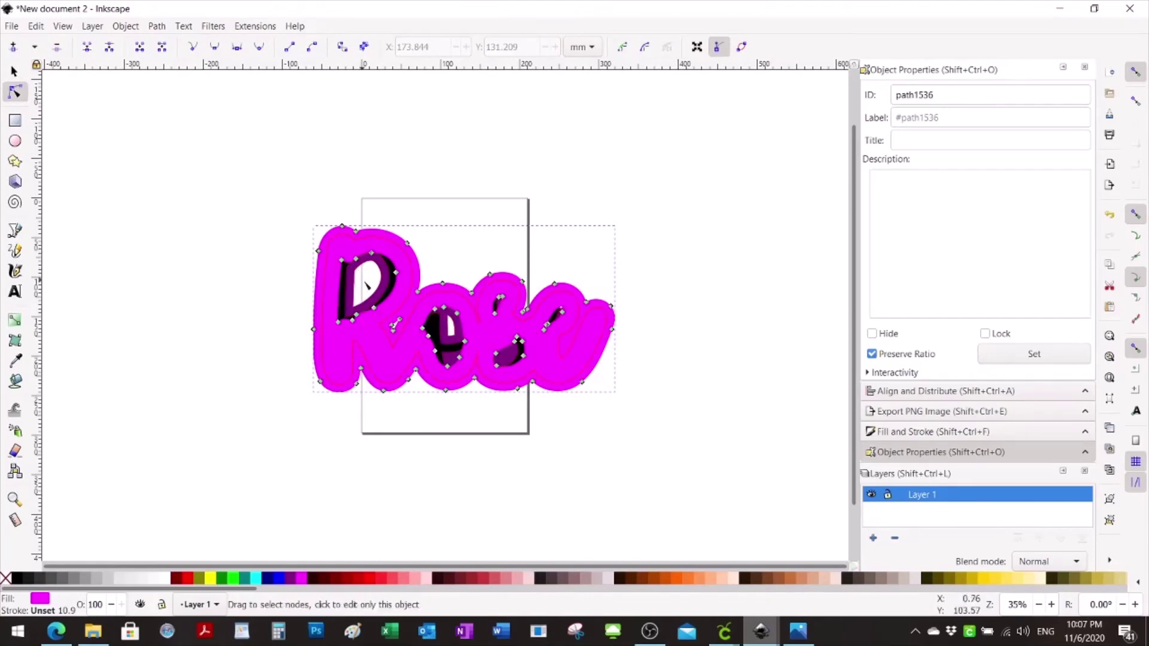
pyautogui.moveTo(397, 275)
pyautogui.mouseDown()
pyautogui.moveTo(378, 275)
pyautogui.moveTo(393, 276)
pyautogui.mouseUp()
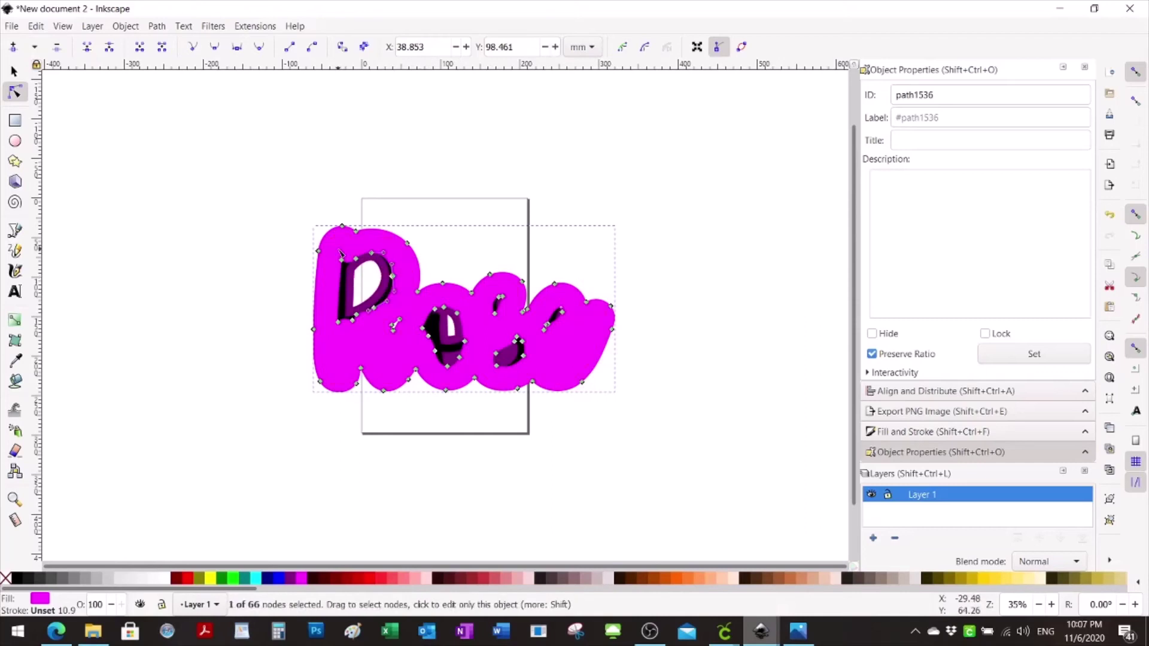
pyautogui.moveTo(335, 250); pyautogui.dragTo(377, 336)
pyautogui.press('Delete')
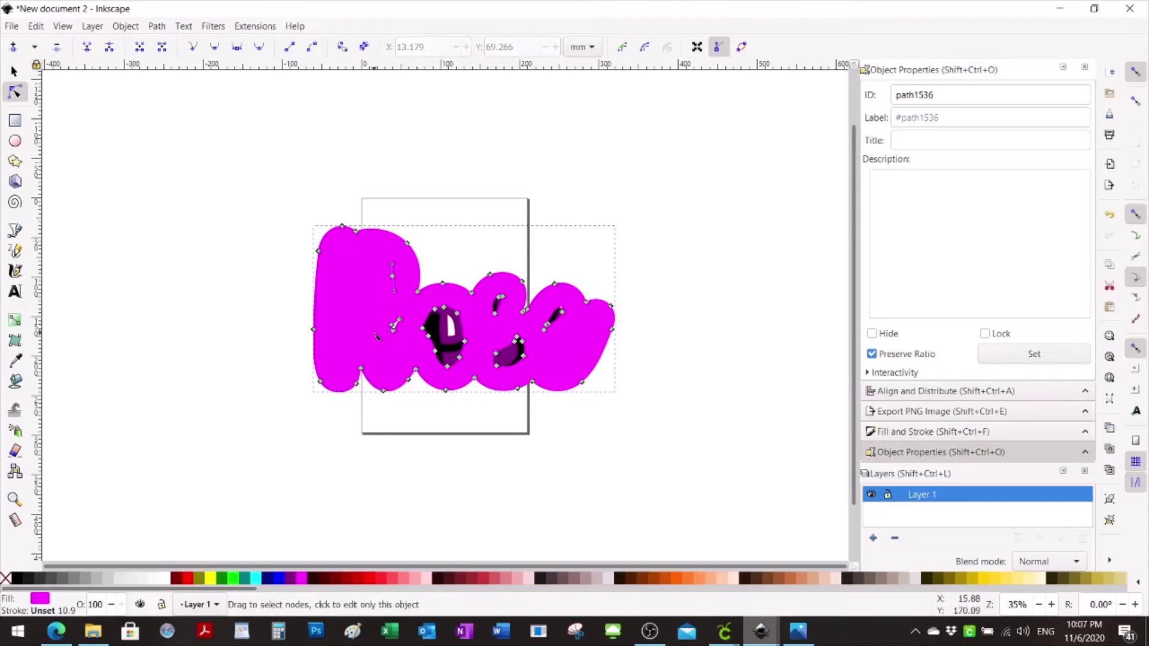
pyautogui.click(392, 277)
pyautogui.press('Delete')
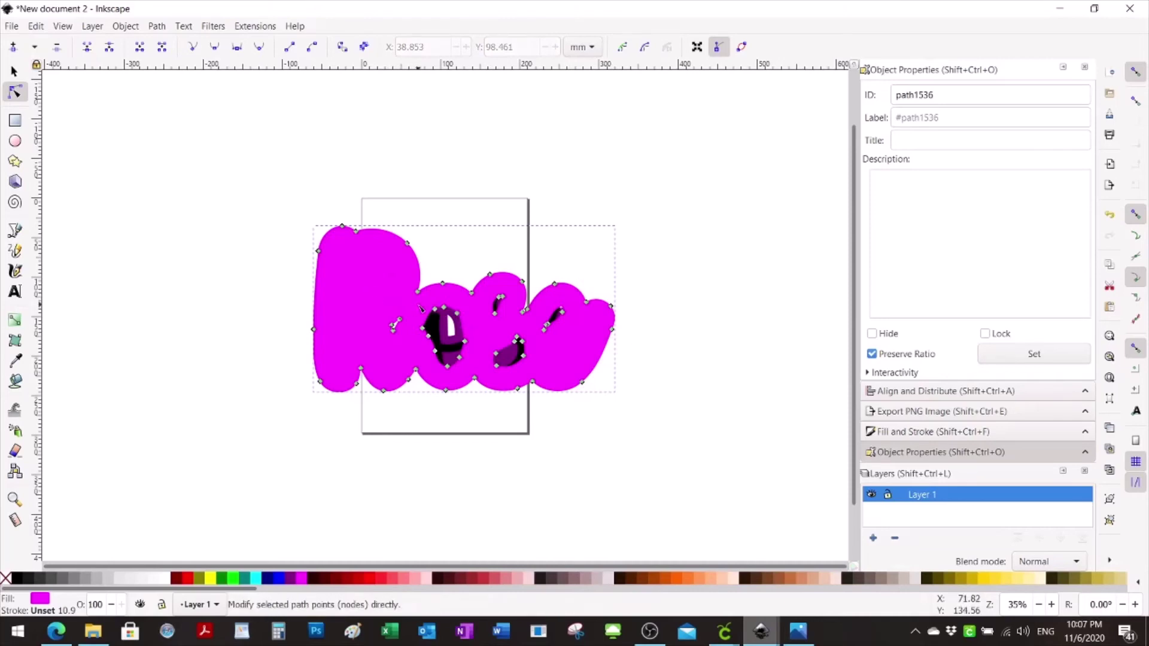
pyautogui.moveTo(420, 307); pyautogui.dragTo(470, 374)
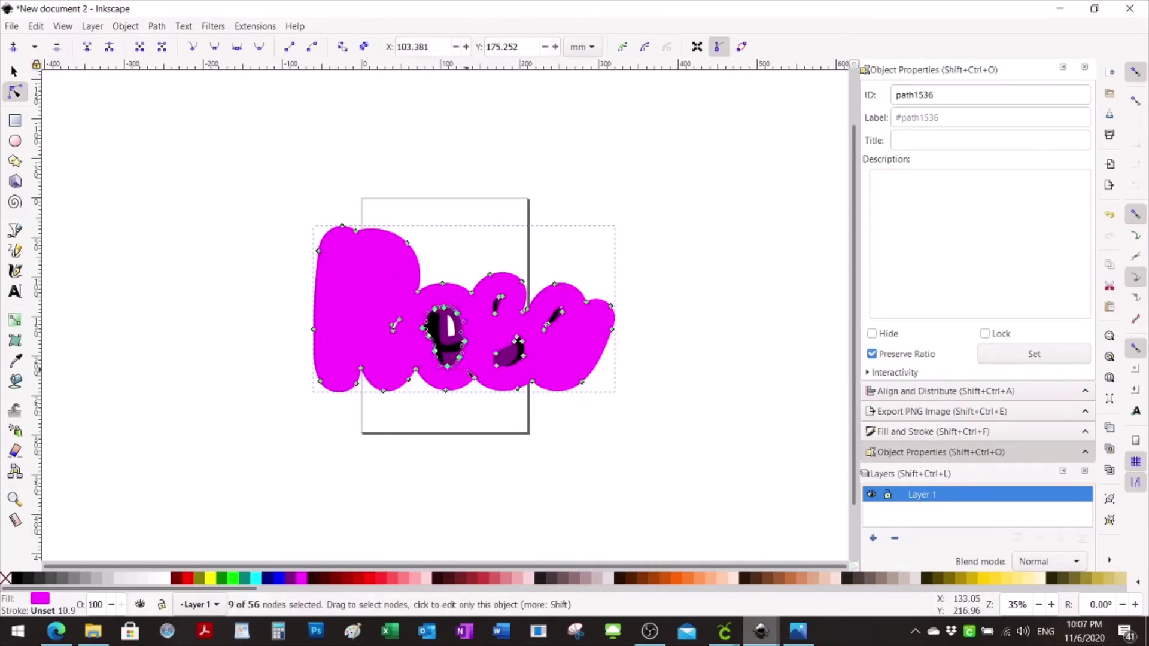
pyautogui.press('Delete')
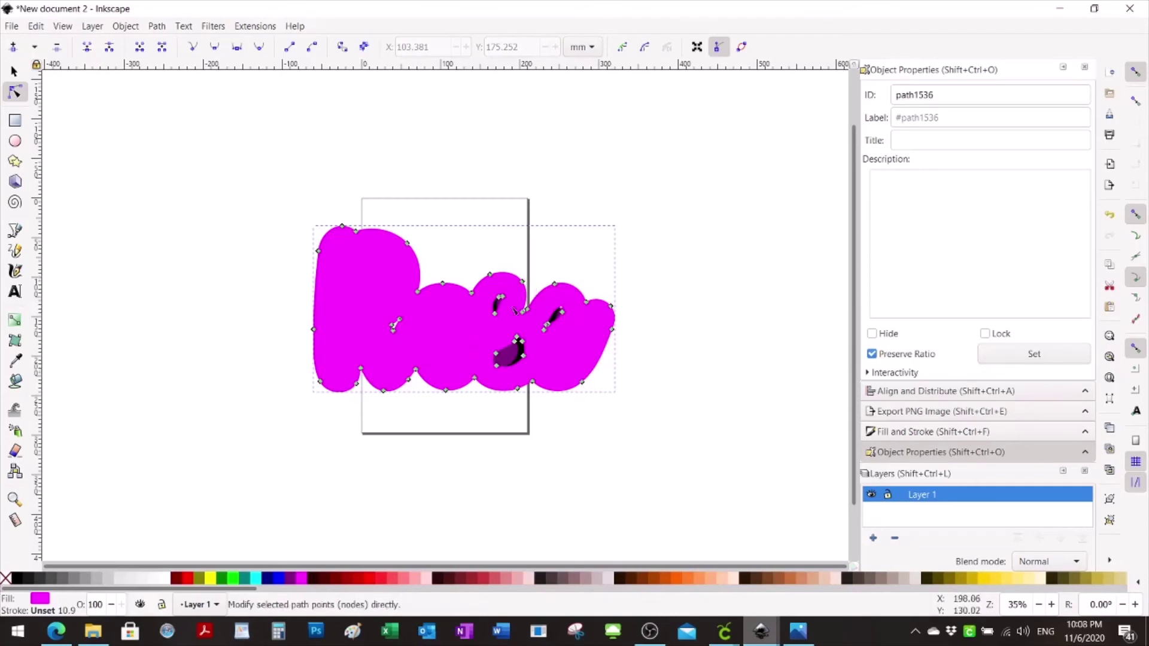
# Delete the nodes of the remaining holes around the s, the e and beside the R's leg in the magenta shape
pyautogui.moveTo(521, 353); pyautogui.dragTo(534, 374)
pyautogui.press('Delete')
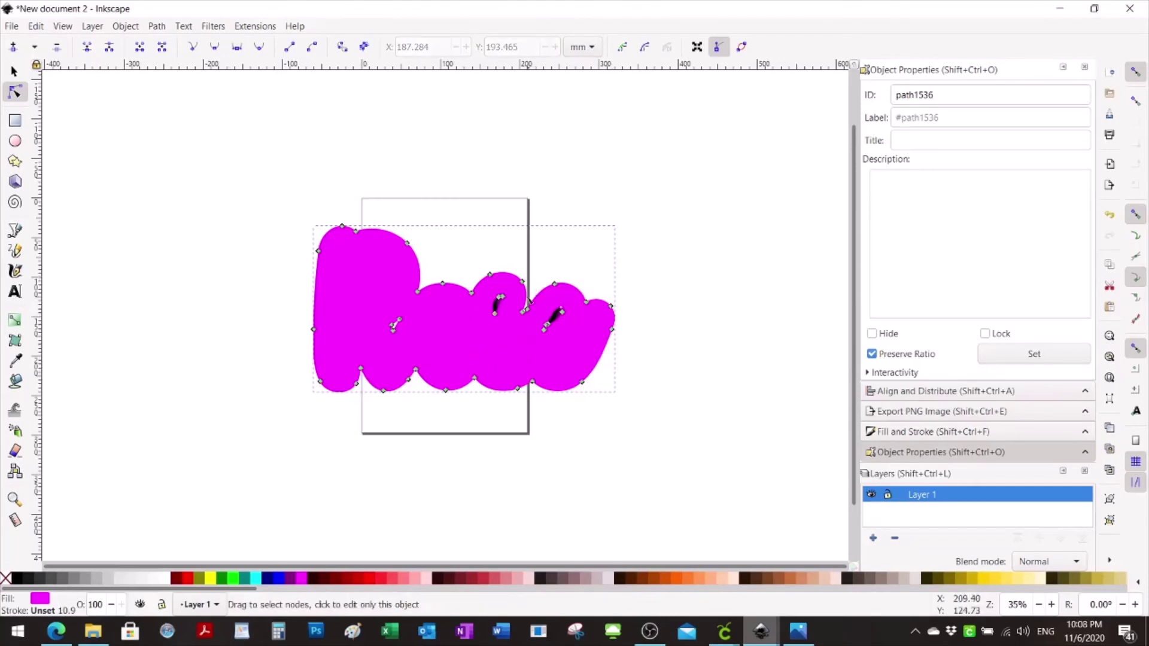
pyautogui.moveTo(490, 291); pyautogui.dragTo(569, 346)
pyautogui.press('Delete')
pyautogui.press('Delete')
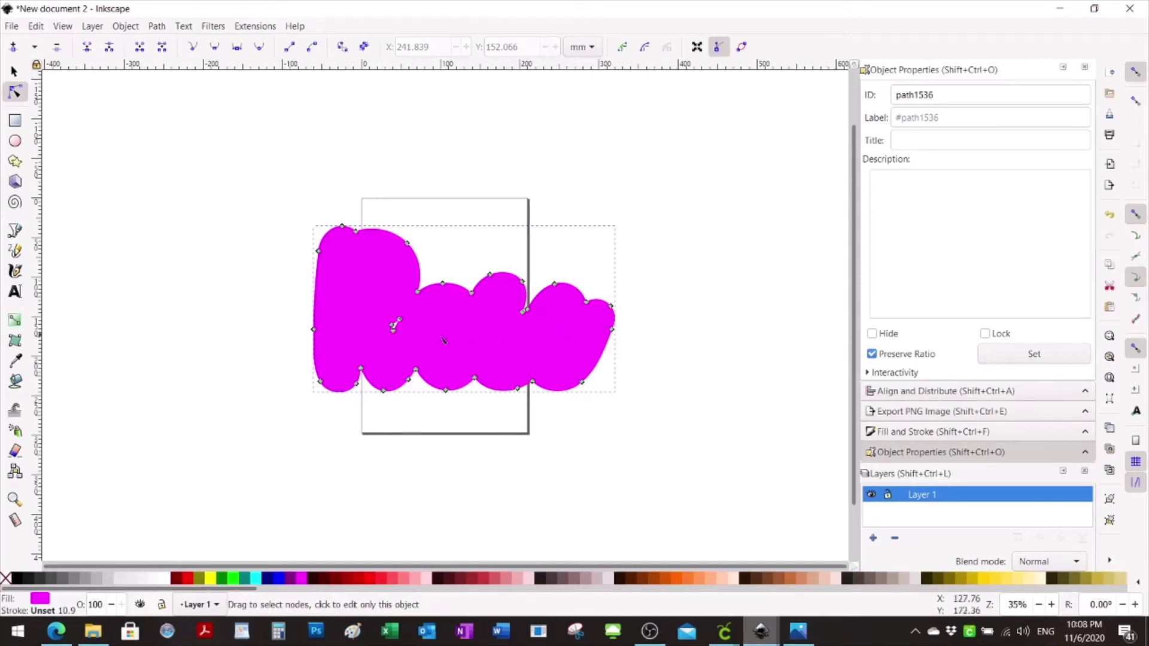
pyautogui.moveTo(384, 314); pyautogui.dragTo(430, 343)
pyautogui.press('Delete')
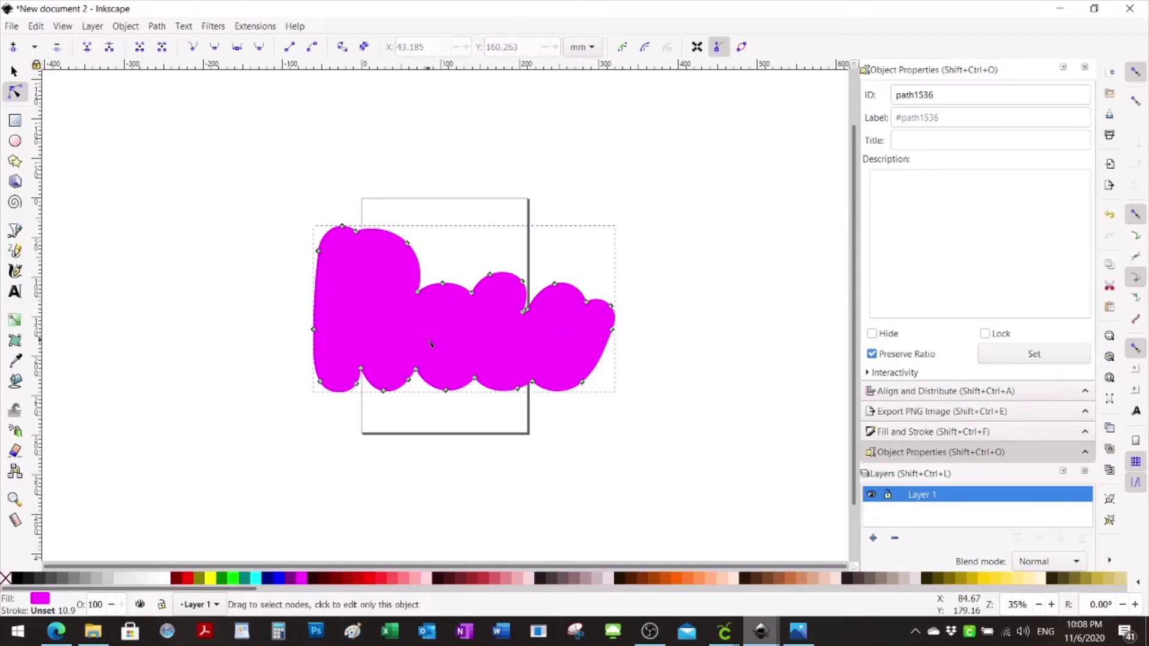
# Lower the magenta shape to the bottom of the stack, beneath the black lettering and purple outline, and deselect it
pyautogui.click(14, 73)
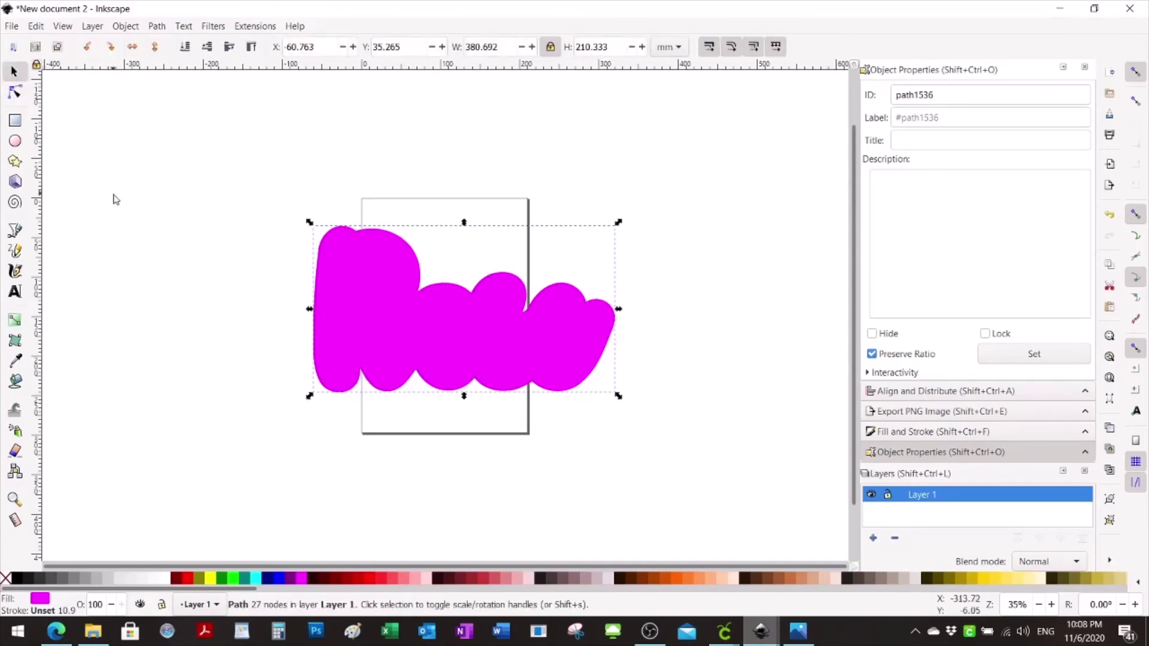
pyautogui.click(184, 47)
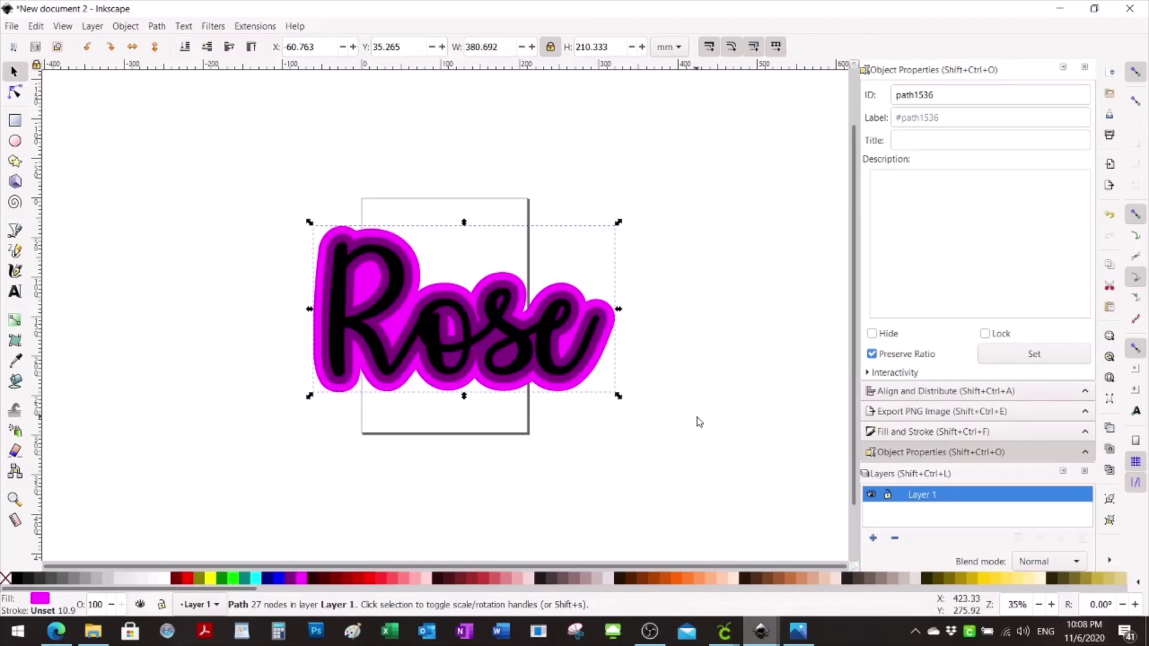
pyautogui.click(716, 415)
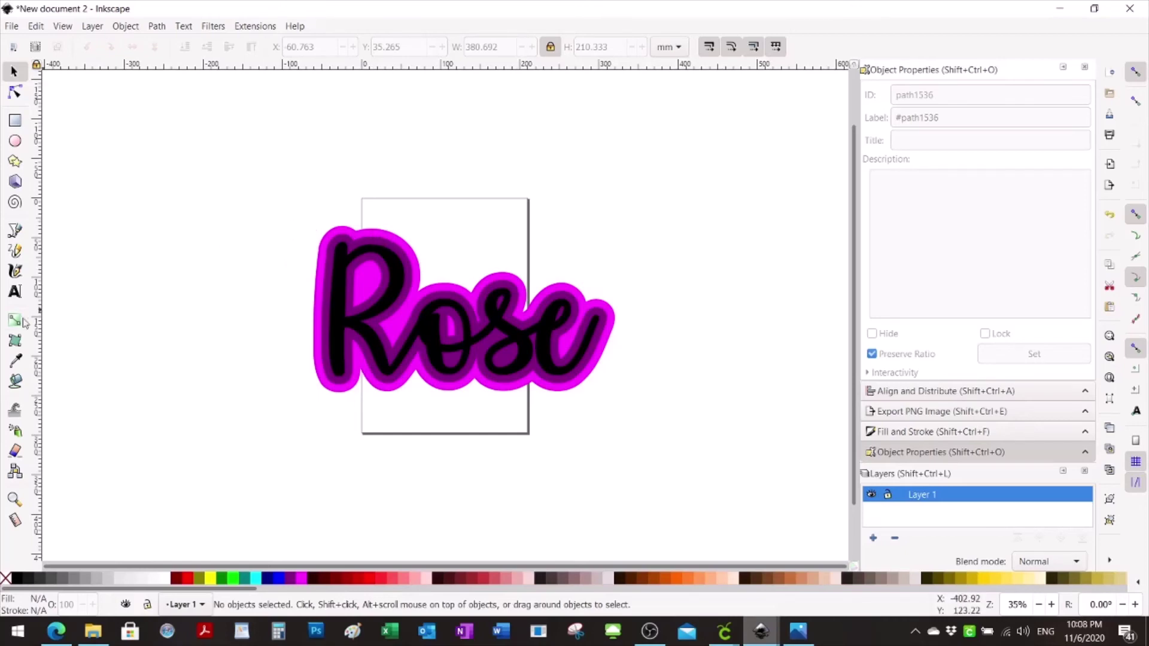
# Fill the magenta Rose outline as a bounded area grown by 40 pt and color the new outer shape red
pyautogui.click(16, 382)
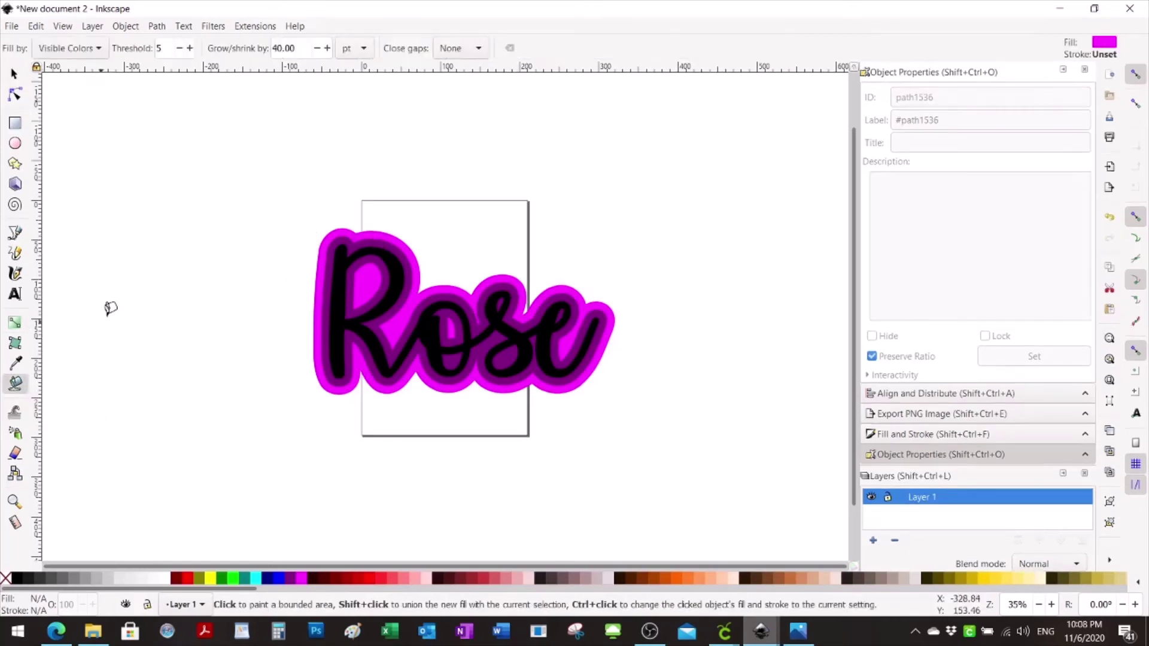
pyautogui.click(377, 227)
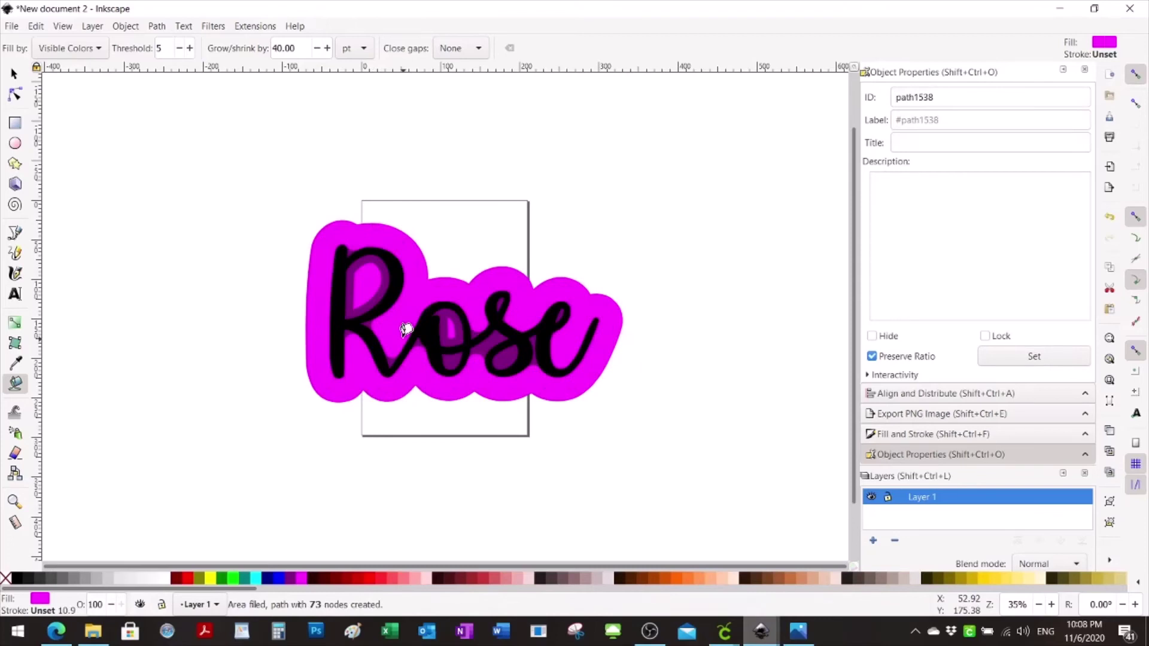
pyautogui.click(14, 73)
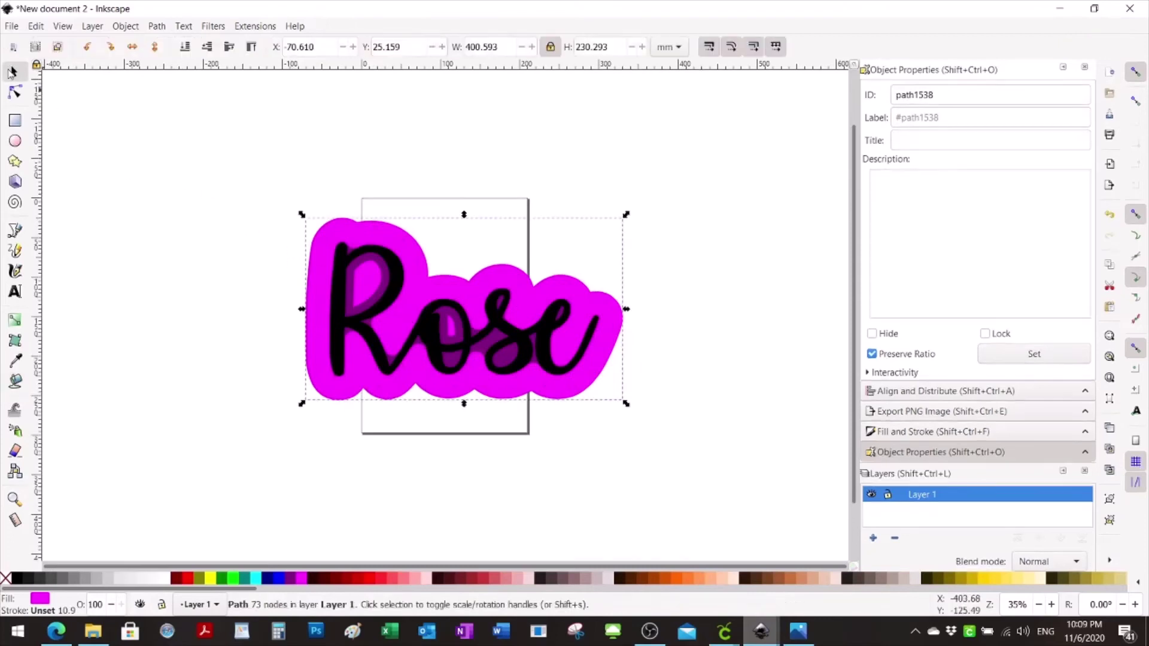
pyautogui.click(371, 579)
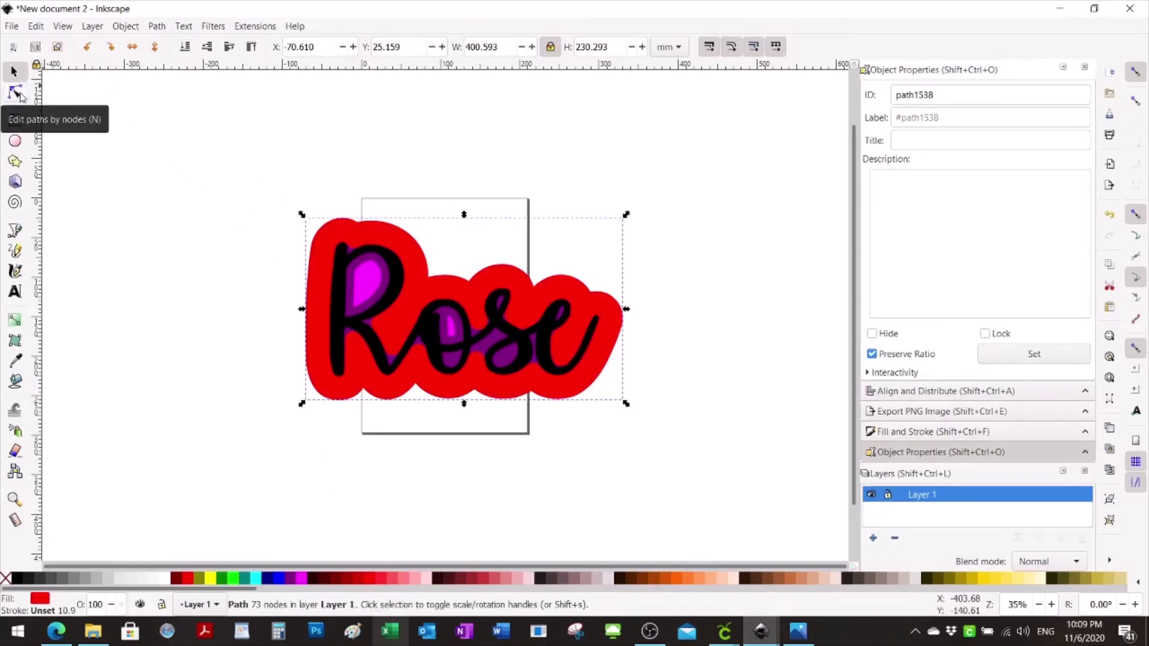
# Delete the nodes of the R-shaped opening inside the red outer shape
pyautogui.click(16, 93)
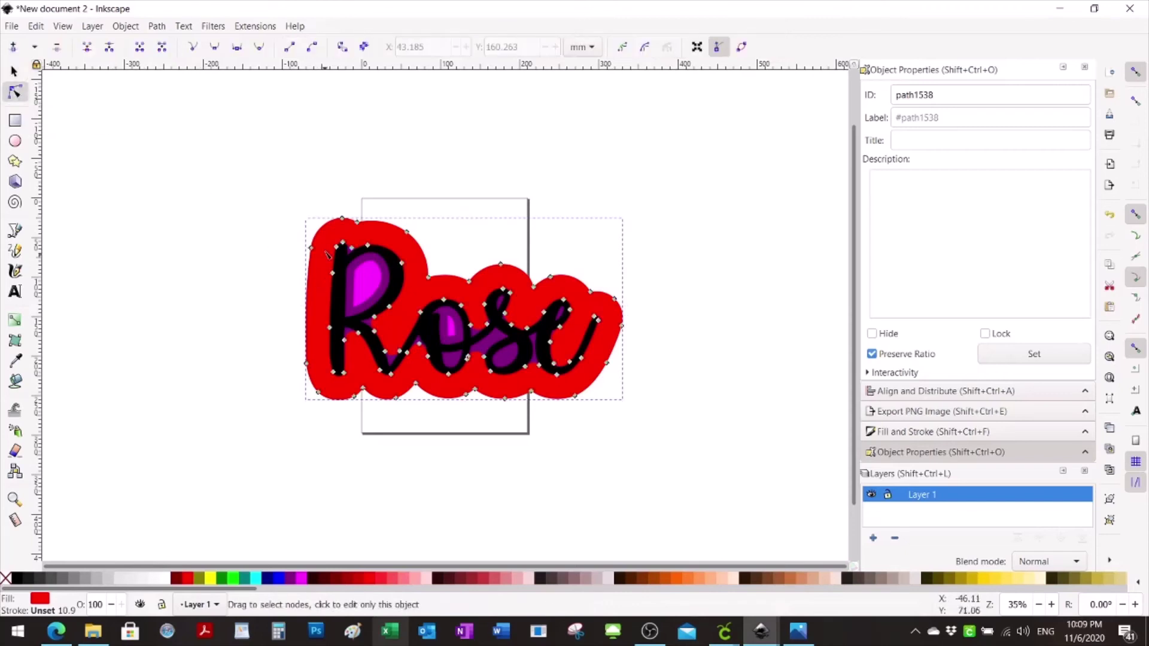
pyautogui.moveTo(330, 238); pyautogui.dragTo(392, 381)
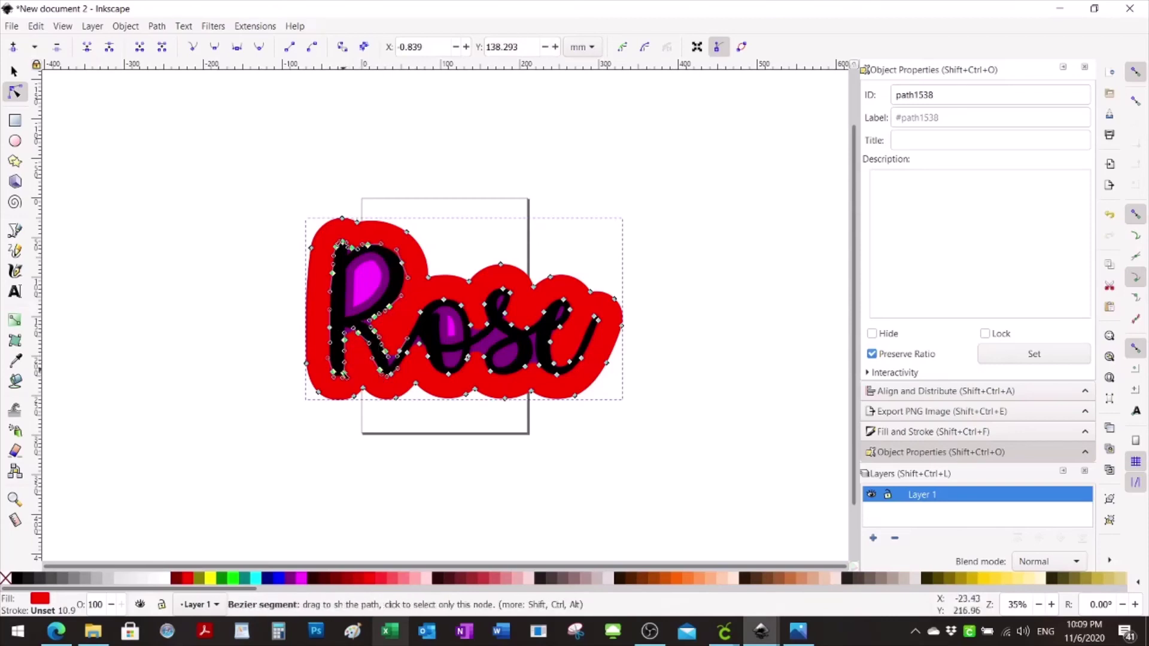
pyautogui.press('Delete')
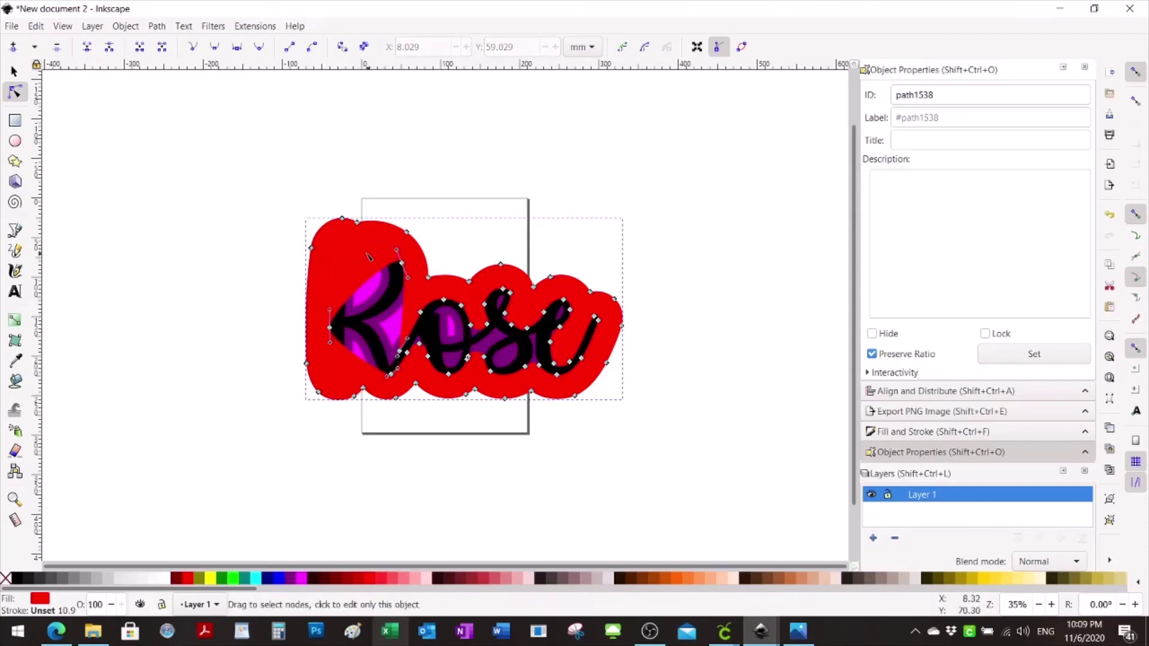
pyautogui.moveTo(320, 274); pyautogui.dragTo(410, 384)
pyautogui.press('Delete')
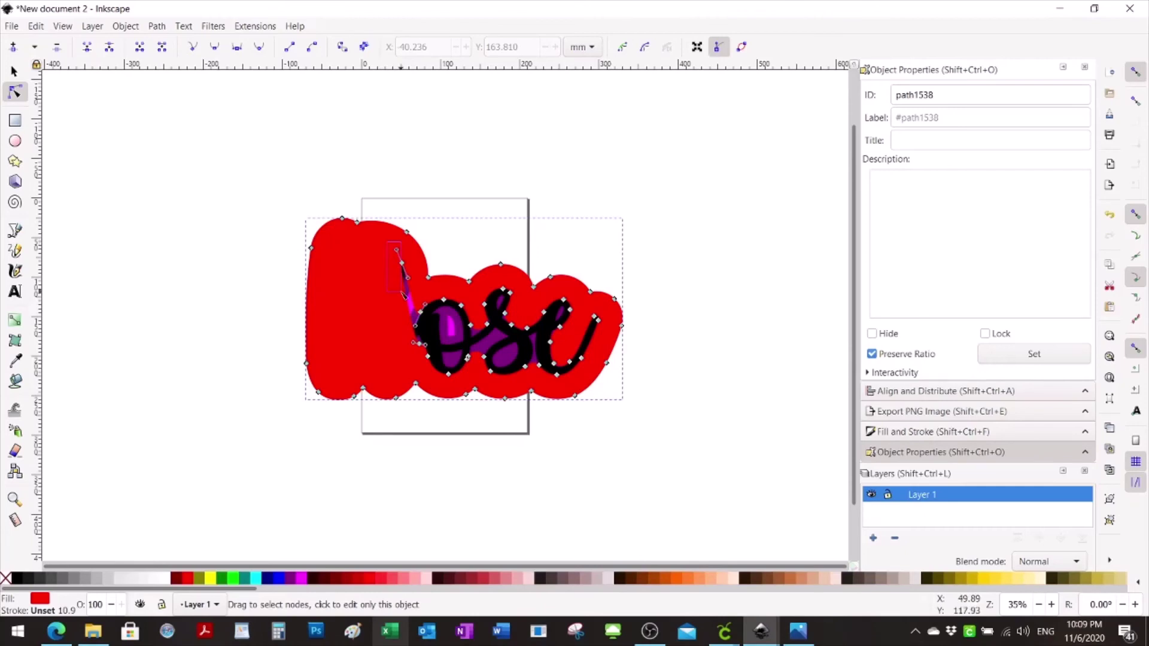
pyautogui.click(415, 341)
pyautogui.press('Delete')
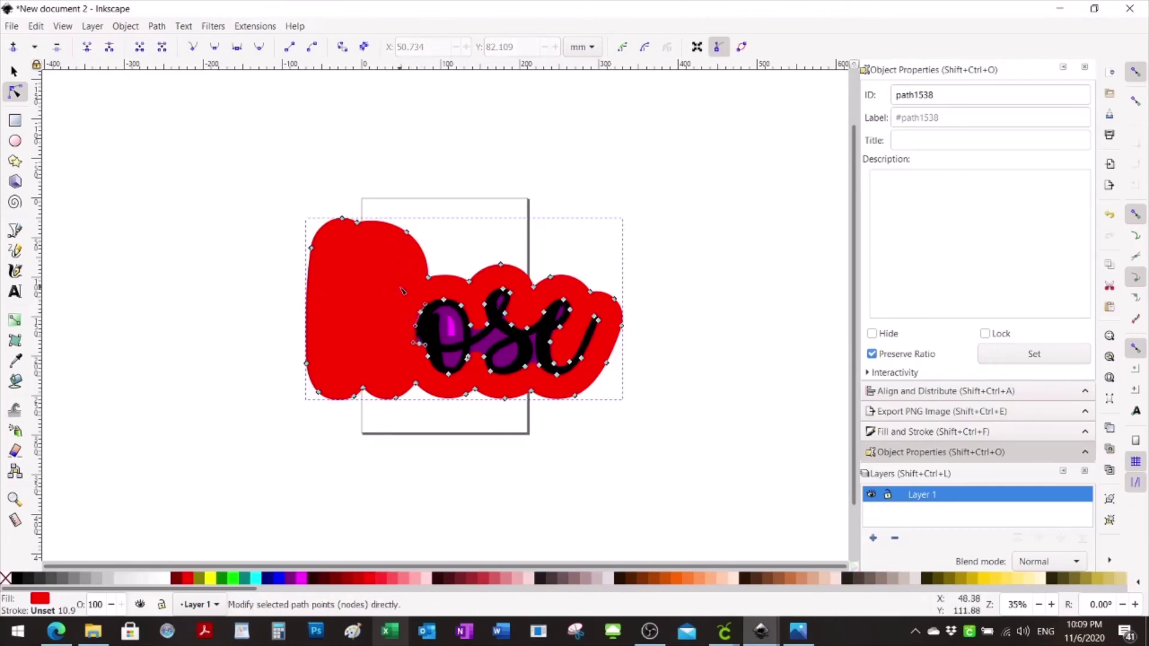
# Delete the nodes of the o, s and e openings in the red shape, and lower it beneath all the other layers
pyautogui.moveTo(399, 295); pyautogui.dragTo(495, 384)
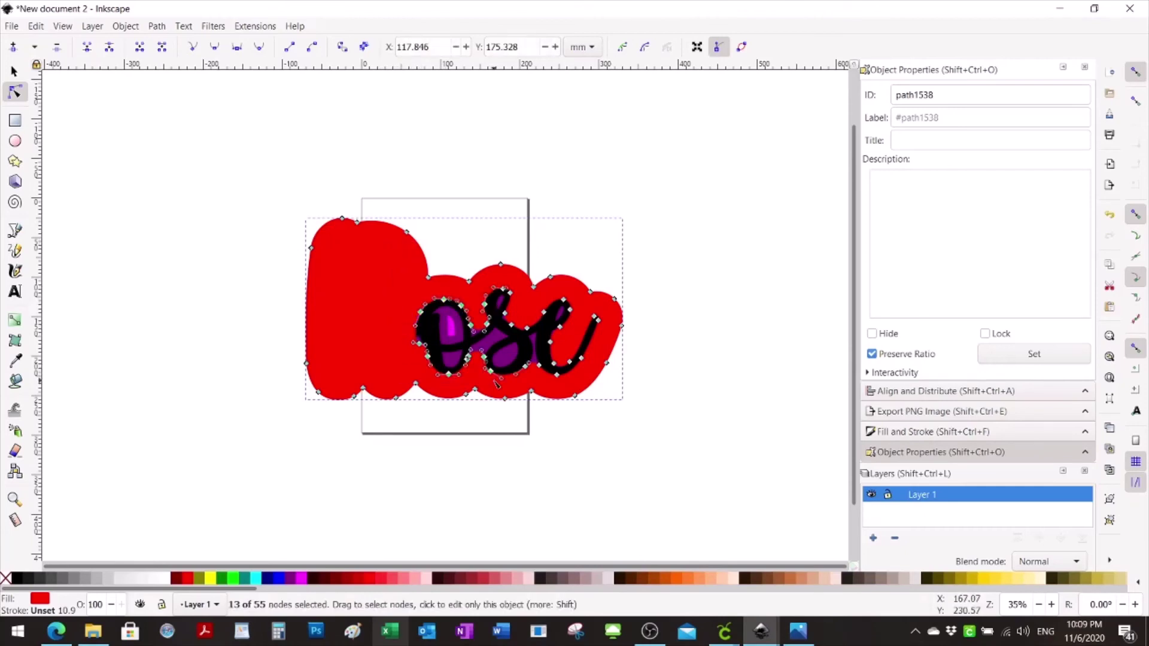
pyautogui.press('Delete')
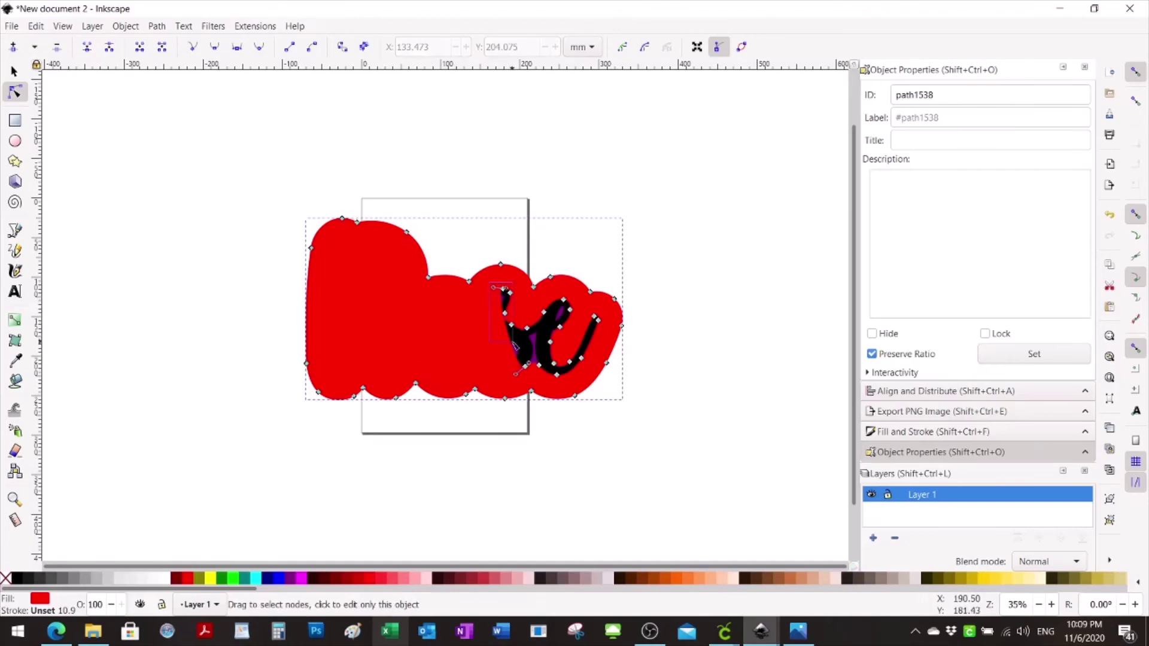
pyautogui.moveTo(514, 345); pyautogui.dragTo(558, 337)
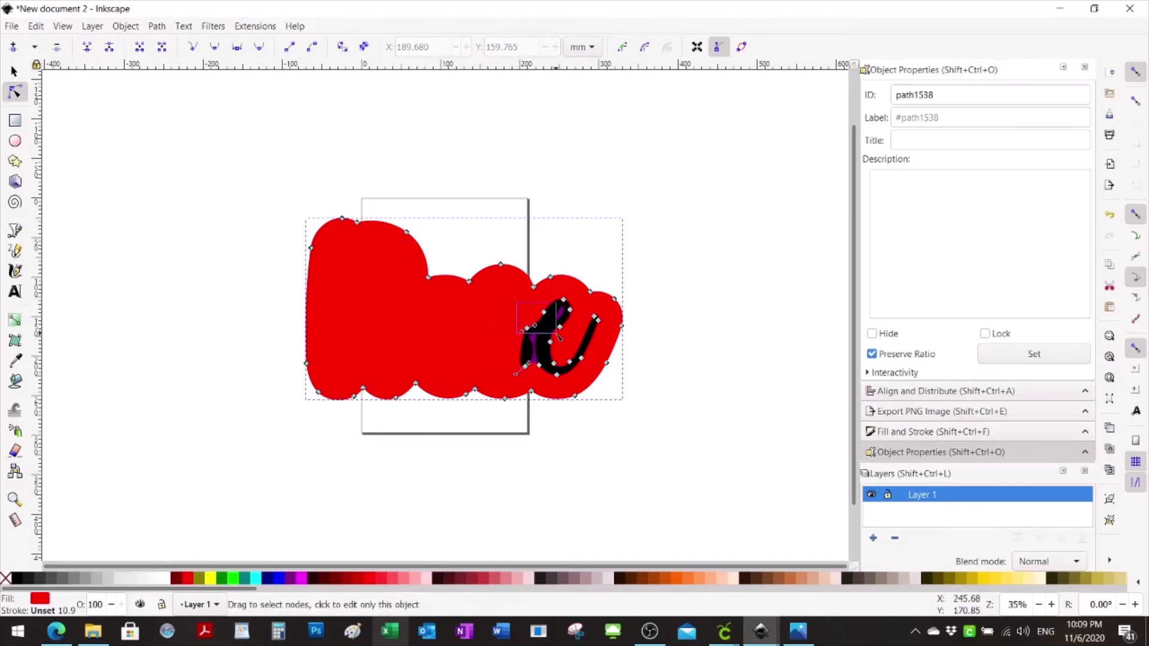
pyautogui.press('Delete')
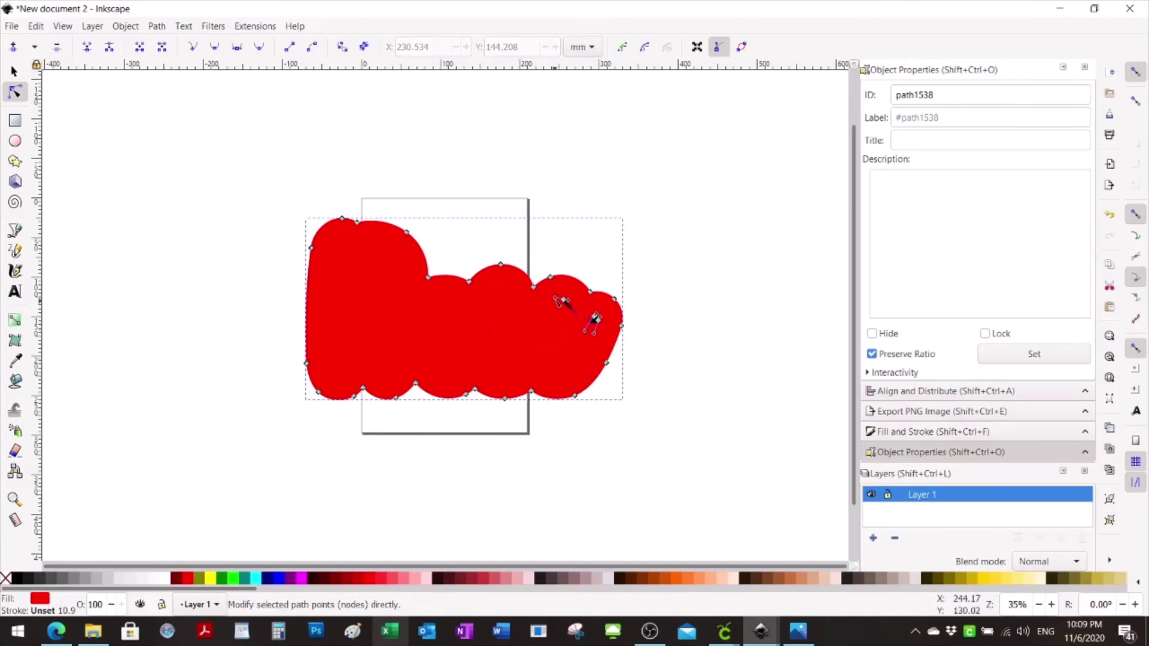
pyautogui.moveTo(550, 291); pyautogui.dragTo(577, 340)
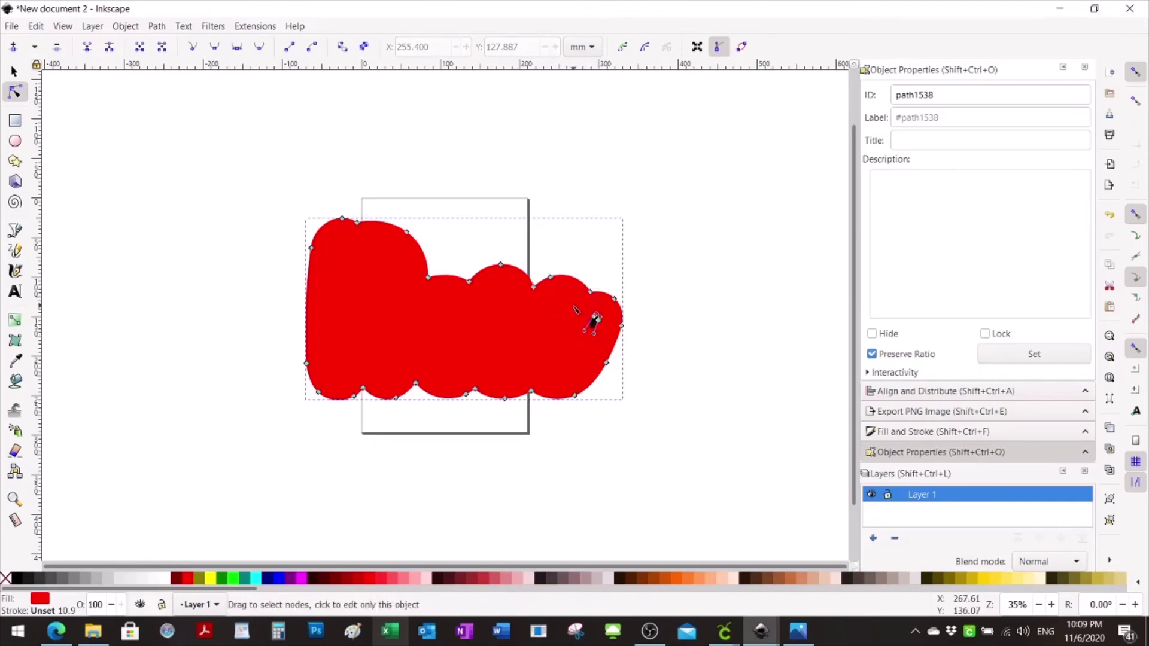
pyautogui.press('Escape')
pyautogui.click(15, 73)
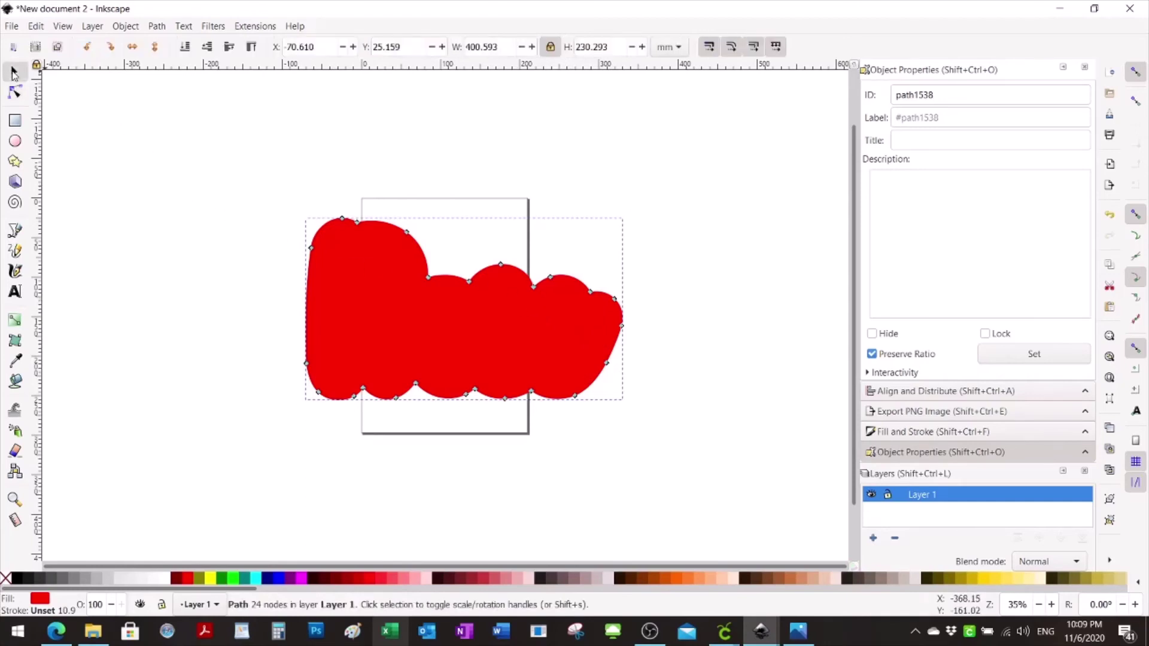
pyautogui.click(185, 48)
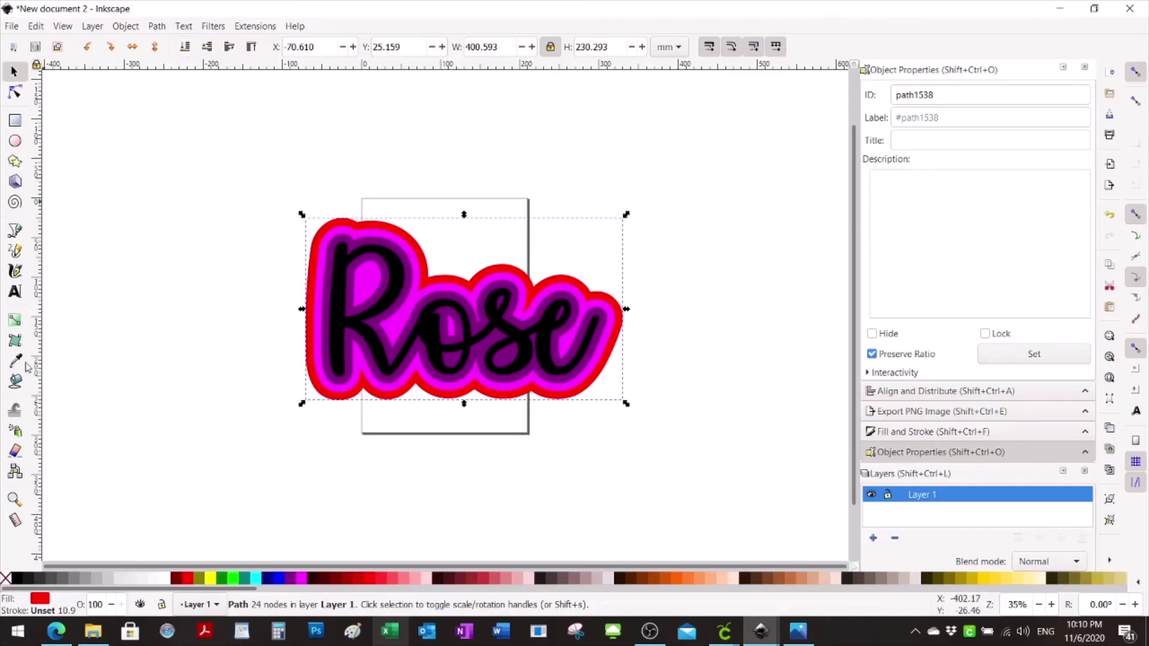
# Fill the red Rose outline as a bounded area grown by 40 pt and color the new outer shape navy blue
pyautogui.click(15, 381)
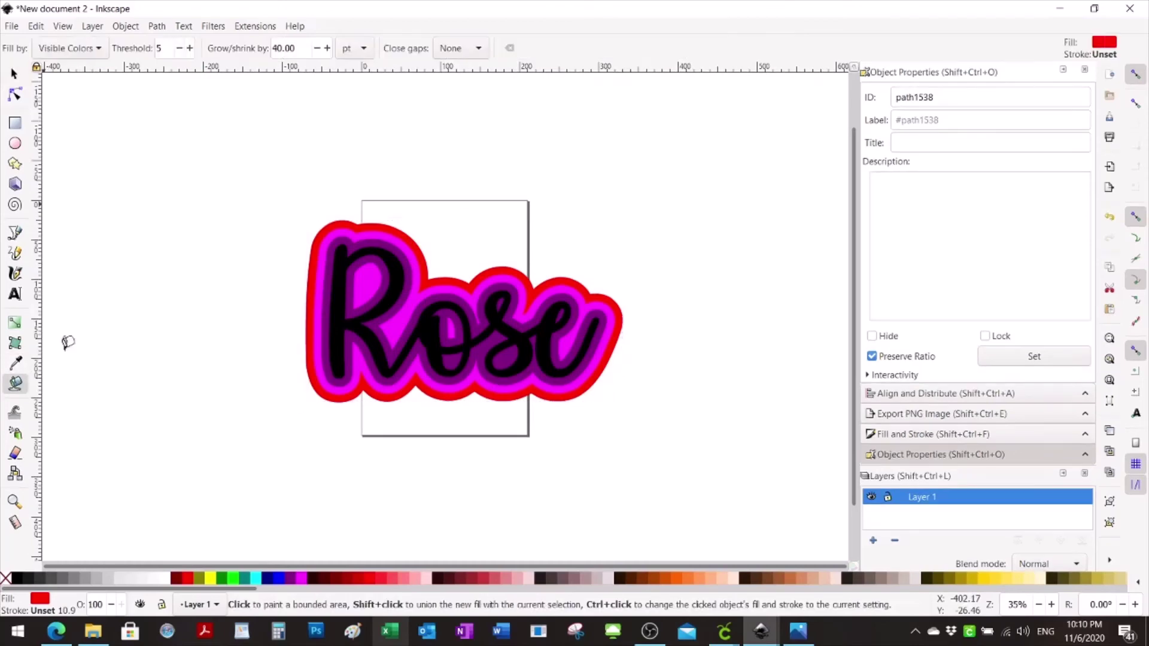
pyautogui.click(345, 216)
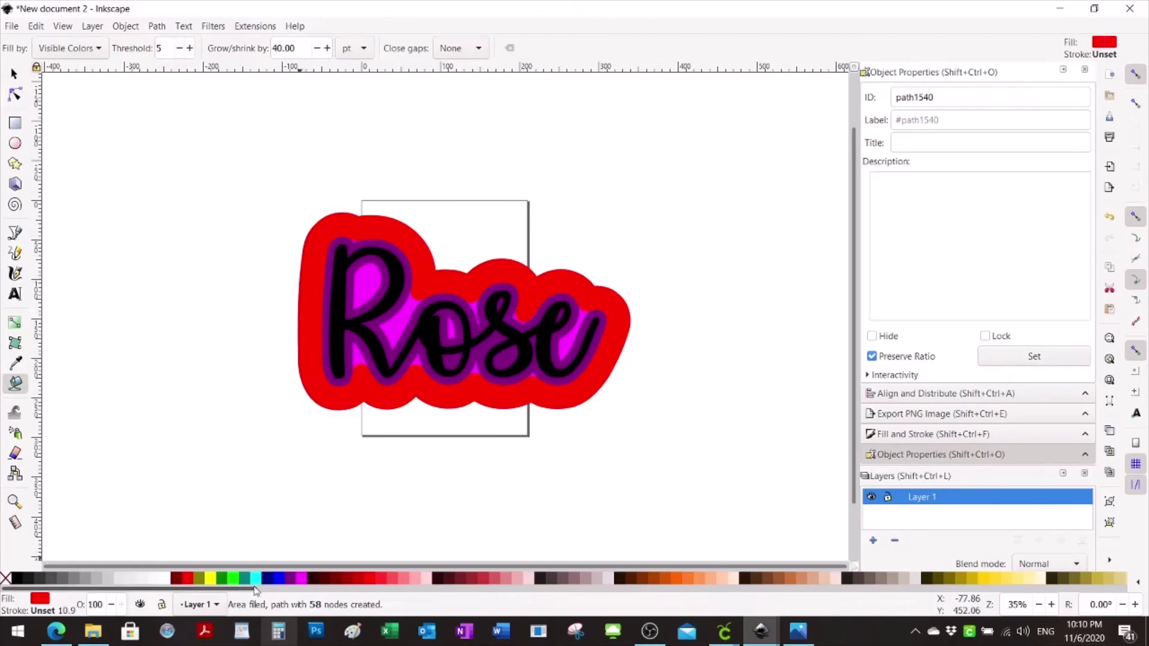
pyautogui.click(269, 580)
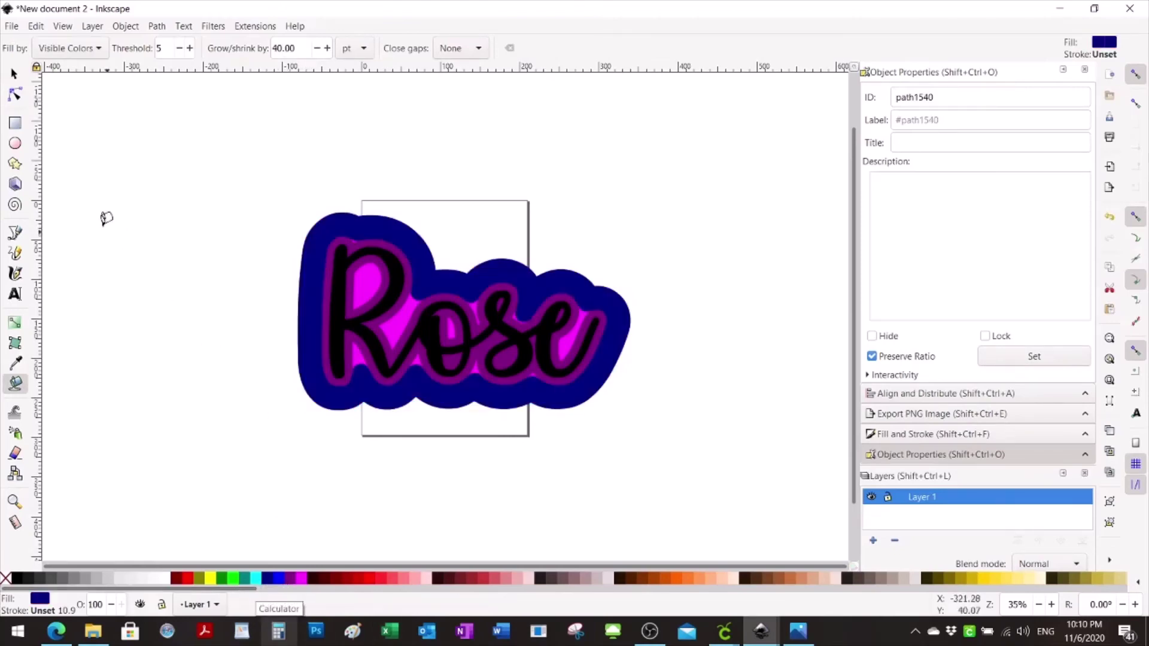
# Lower the navy blue shape to the bottom of the stack, beneath the red outline, and deselect it
pyautogui.click(15, 73)
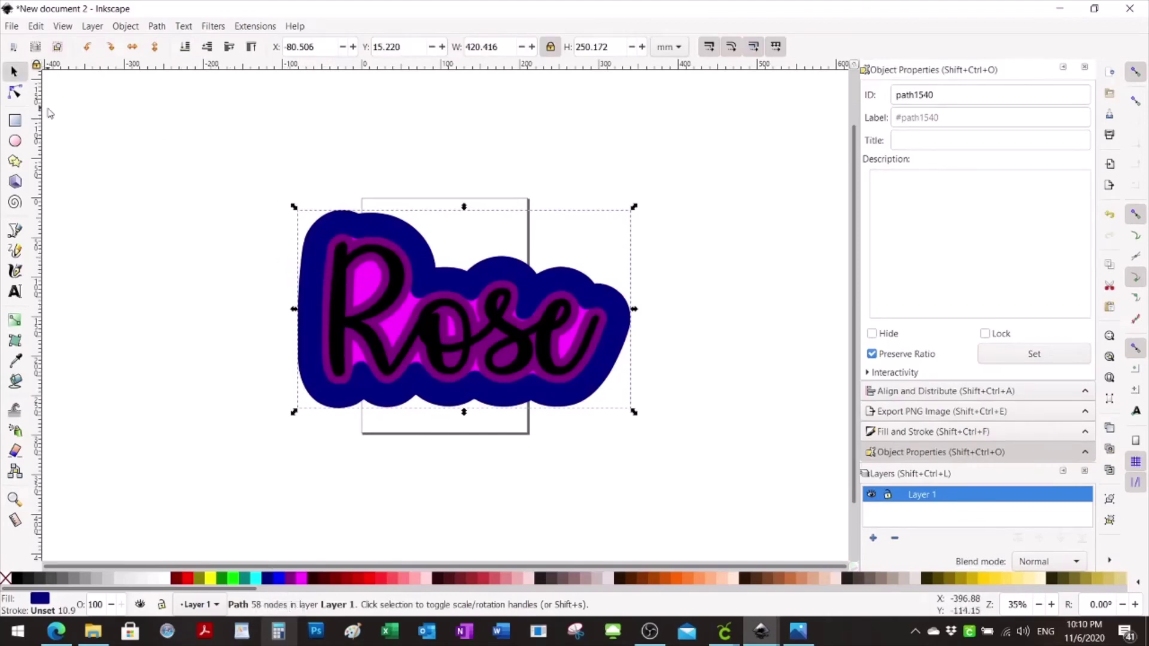
pyautogui.click(185, 47)
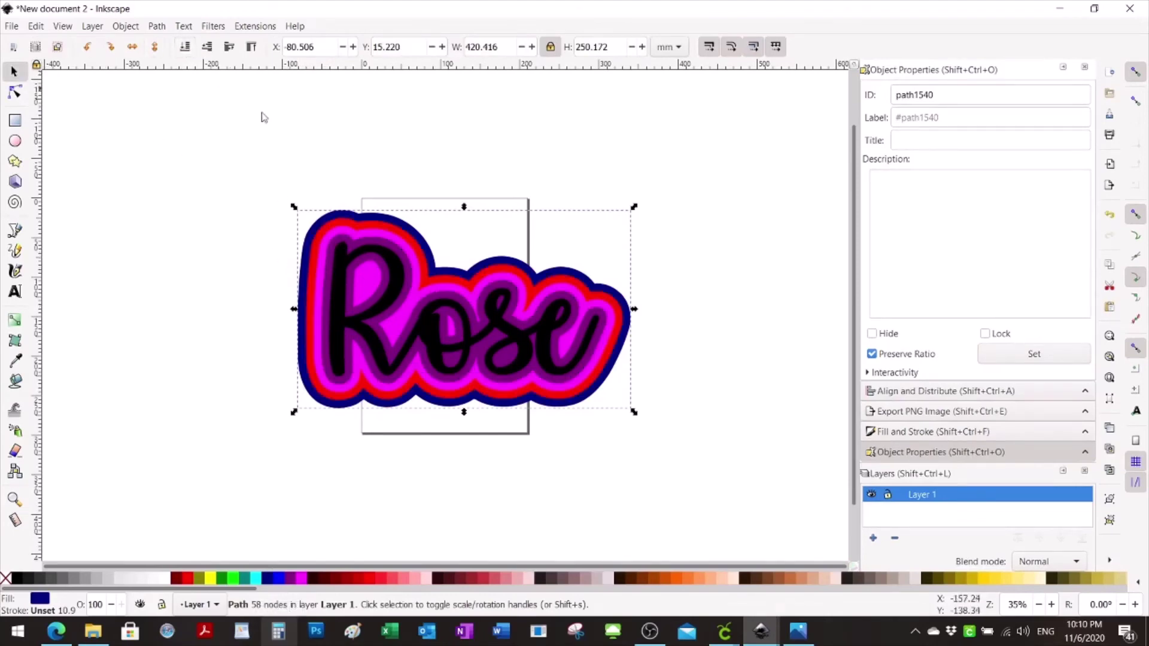
pyautogui.press('Escape')
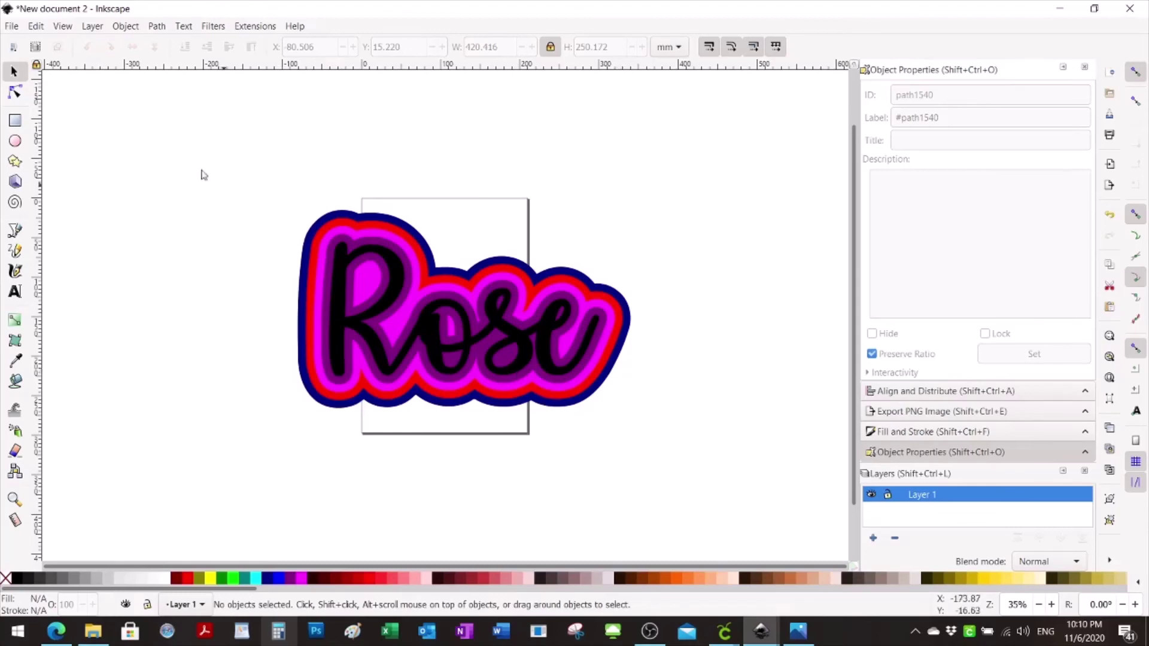
# Save the layered drawing as an Inkscape SVG file named Rose
pyautogui.click(16, 30)
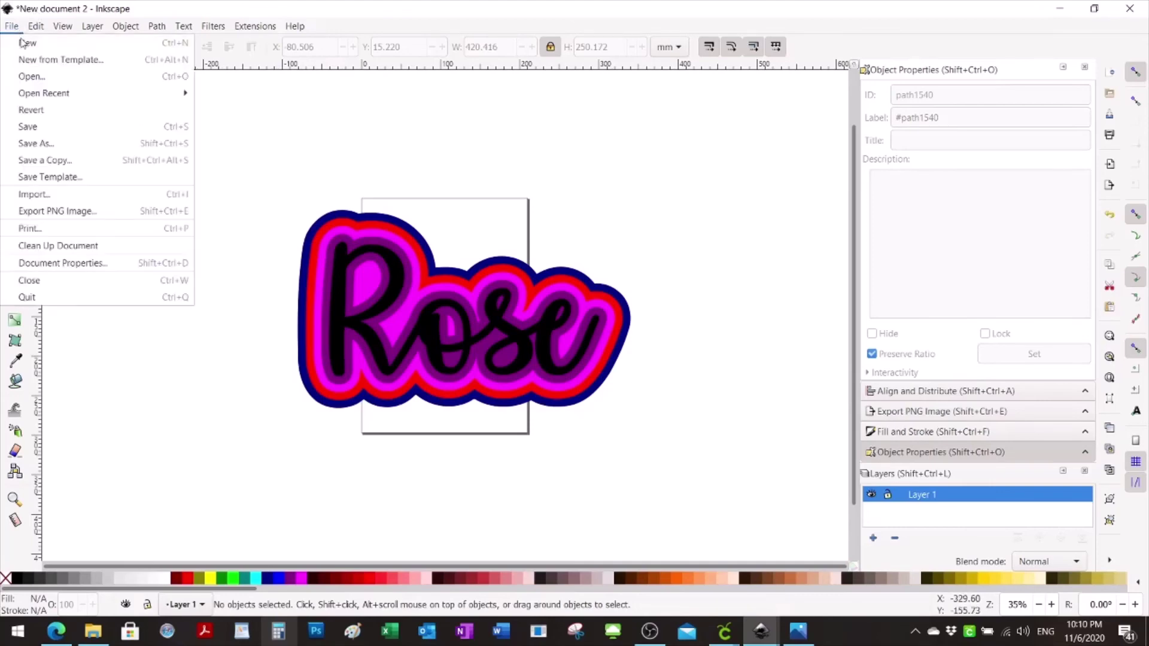
pyautogui.click(34, 144)
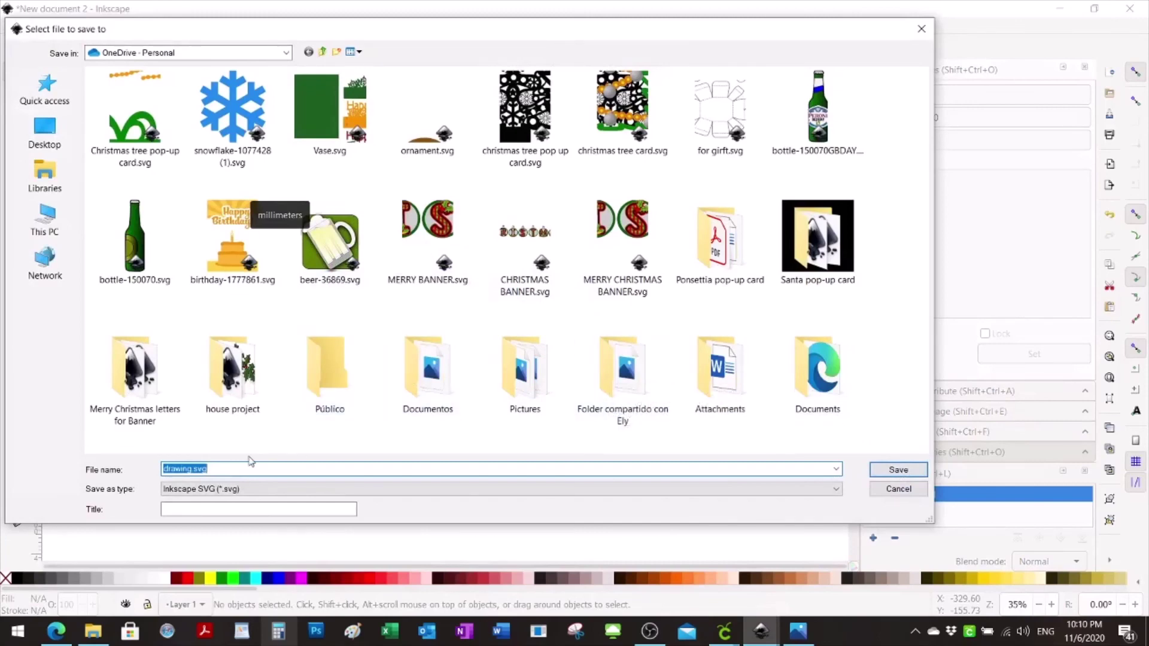
pyautogui.write('Rose')
pyautogui.click(908, 473)
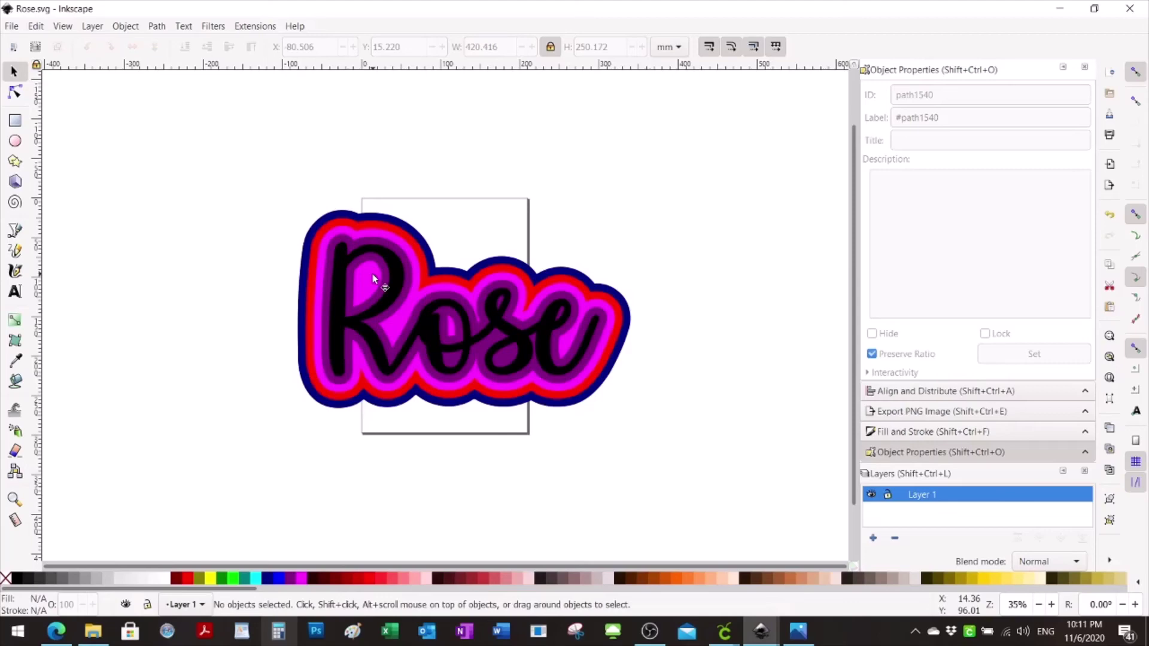
# Switch to Cricut Design Space, group the three layers of the purple-backed Rose design, and move the group up and to the right
pyautogui.moveTo(798, 637)
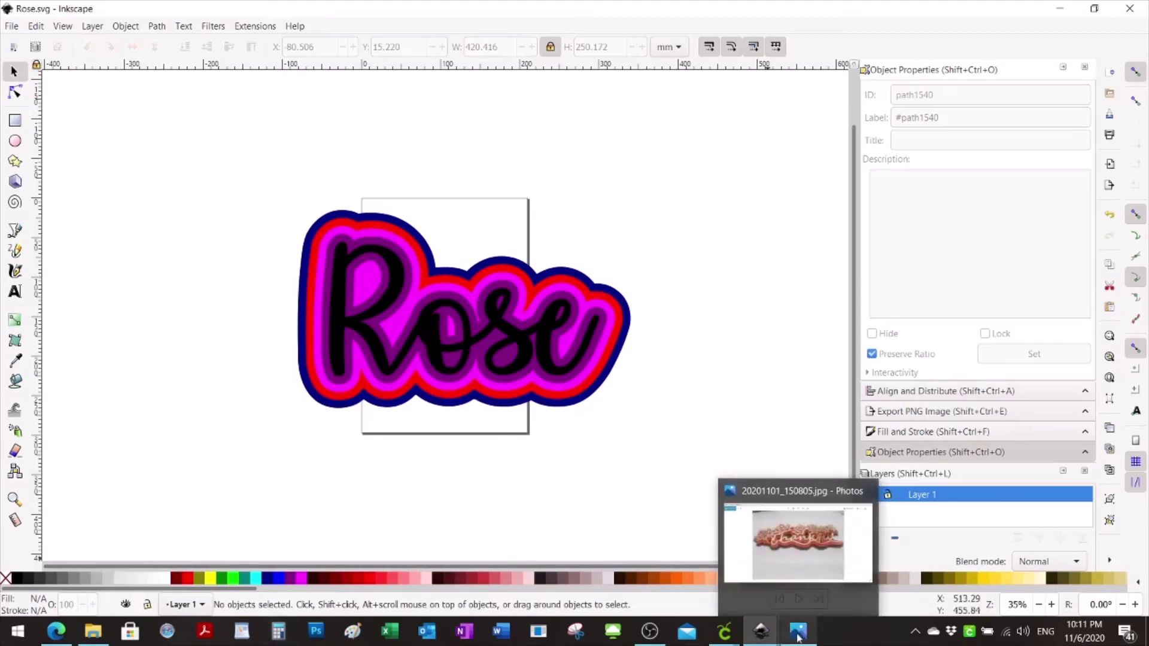
pyautogui.click(853, 597)
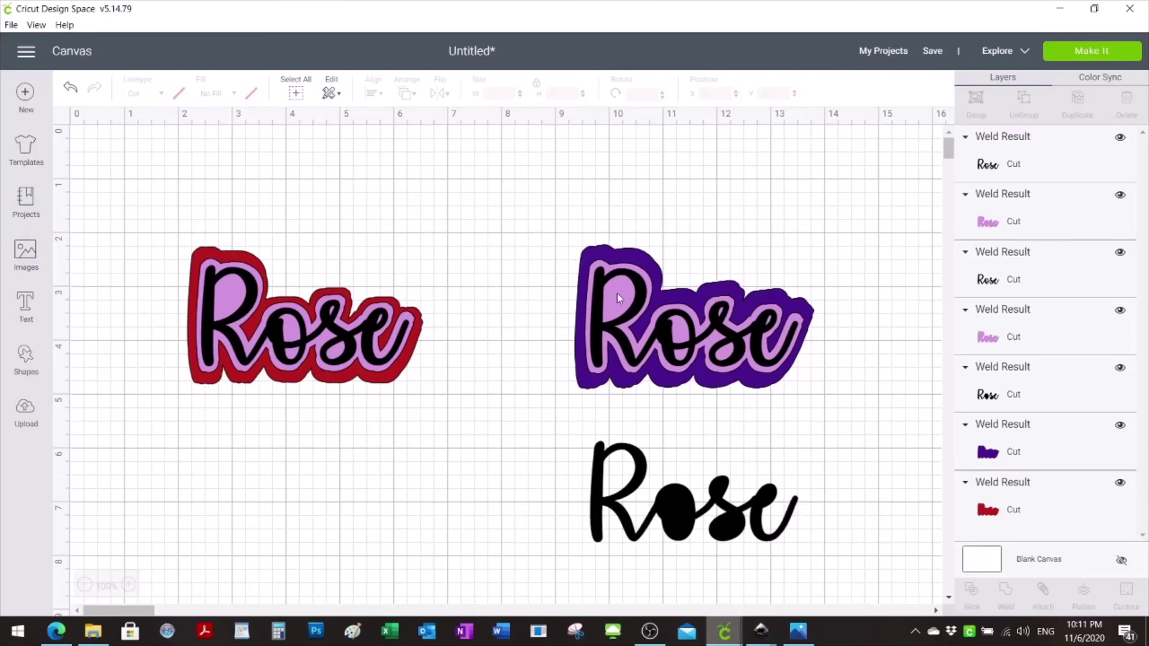
pyautogui.moveTo(618, 297)
pyautogui.mouseDown()
pyautogui.moveTo(629, 286)
pyautogui.moveTo(616, 292)
pyautogui.mouseUp()
pyautogui.click(557, 218)
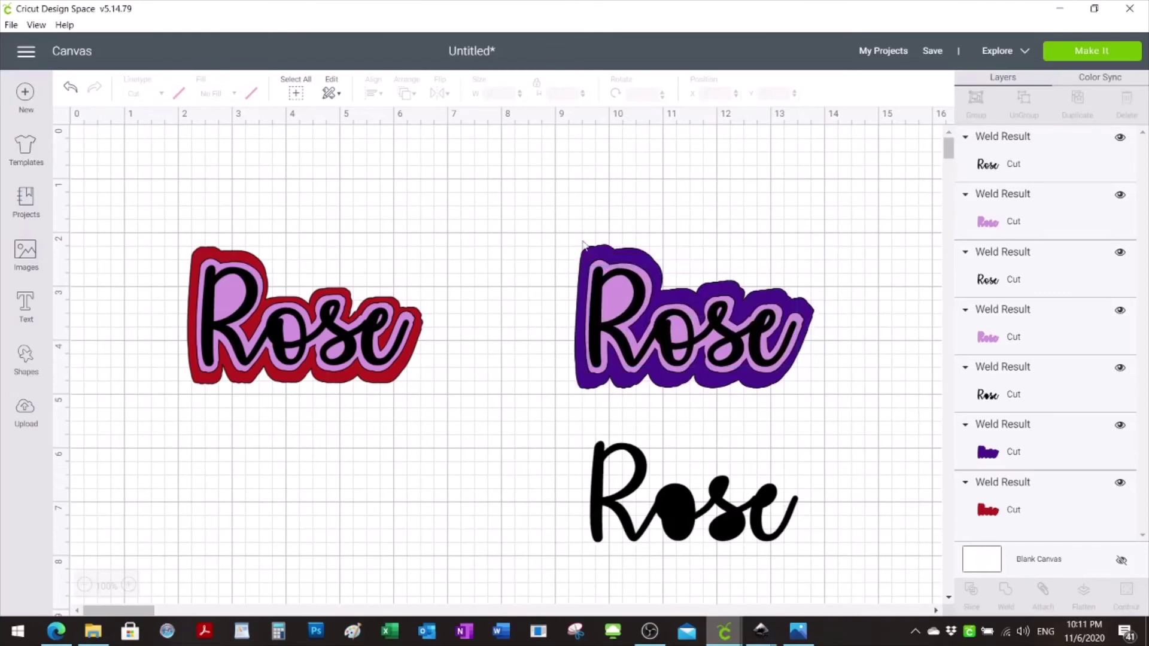
pyautogui.moveTo(554, 240); pyautogui.dragTo(861, 404)
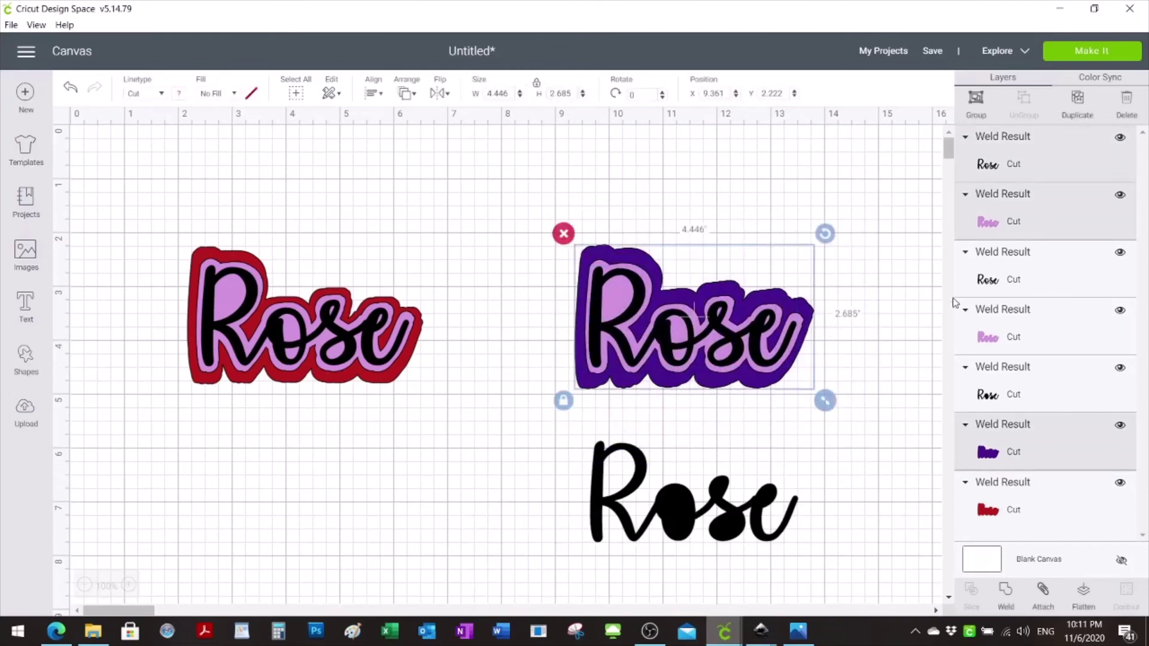
pyautogui.click(986, 101)
pyautogui.moveTo(735, 310); pyautogui.dragTo(783, 251)
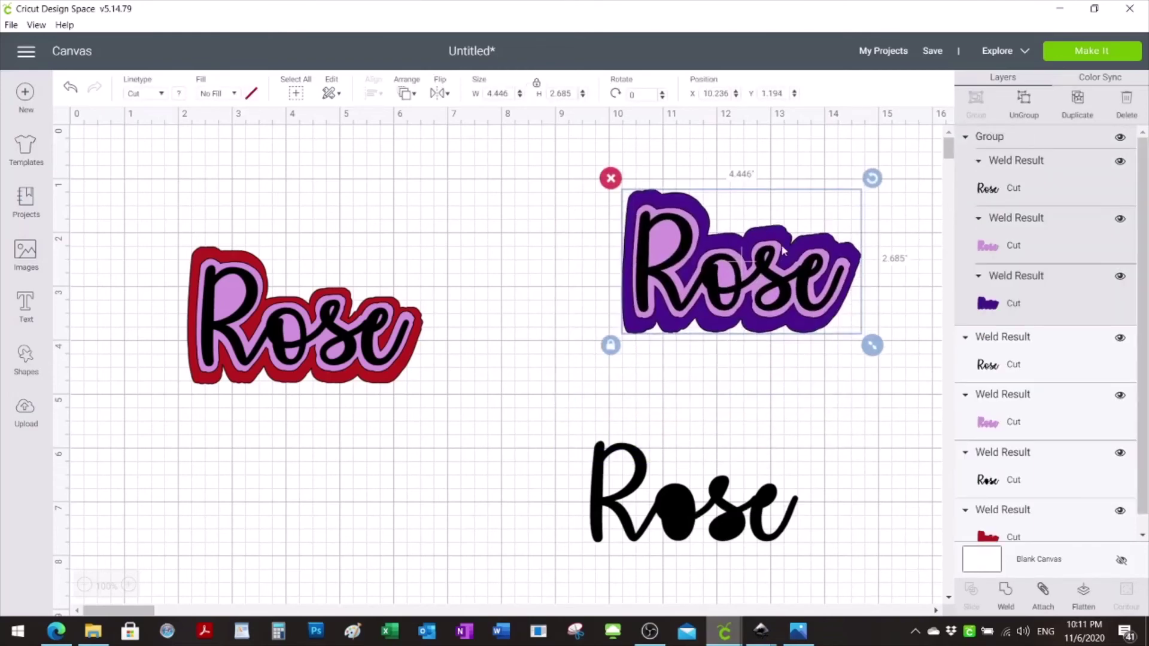
# Group the three layers of the red-backed Rose design and move the group up beside the purple-backed one
pyautogui.moveTo(133, 234); pyautogui.dragTo(491, 430)
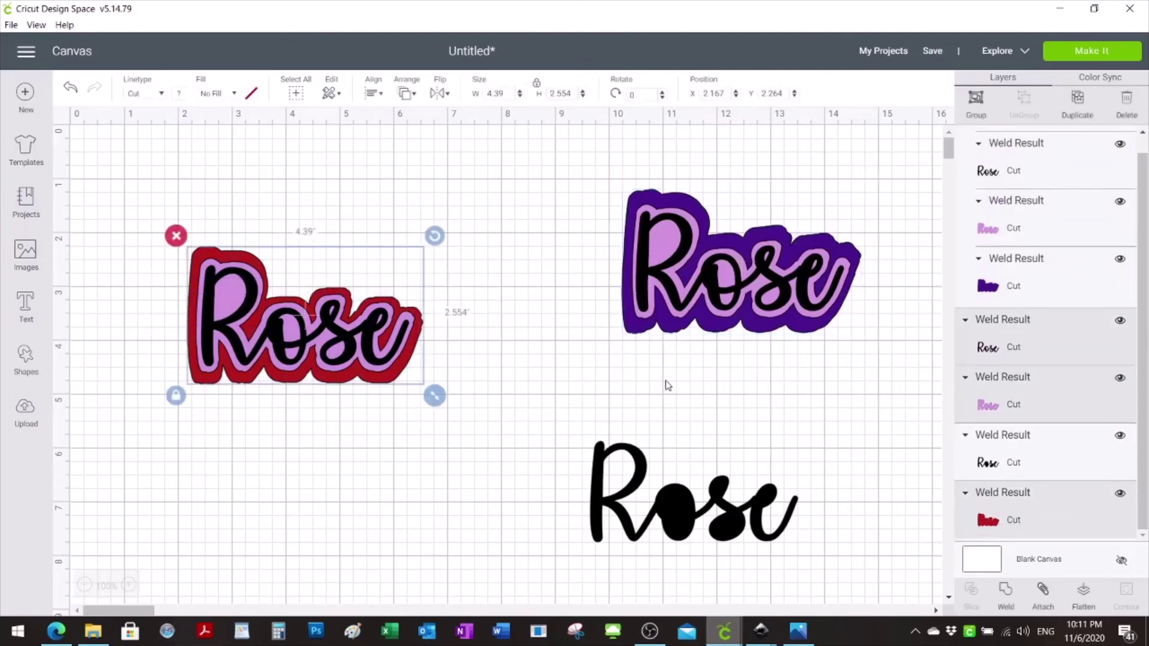
pyautogui.click(975, 102)
pyautogui.moveTo(321, 330); pyautogui.dragTo(428, 265)
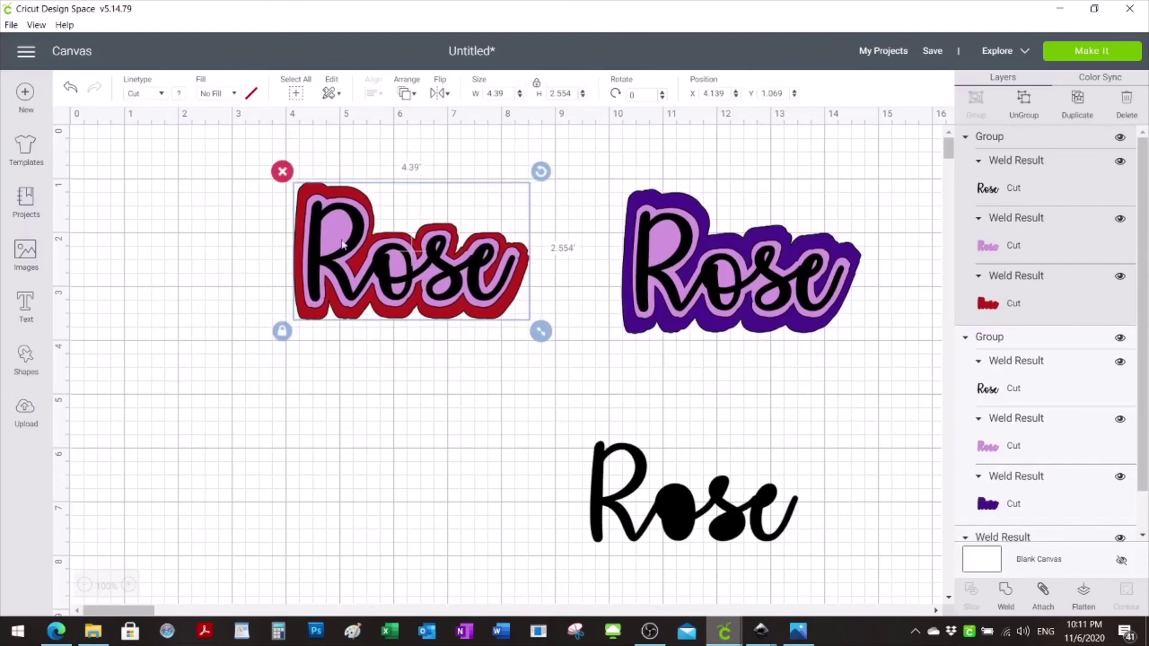
# Upload the Rose.svg file as a vector image and save it under the name Rose
pyautogui.click(25, 412)
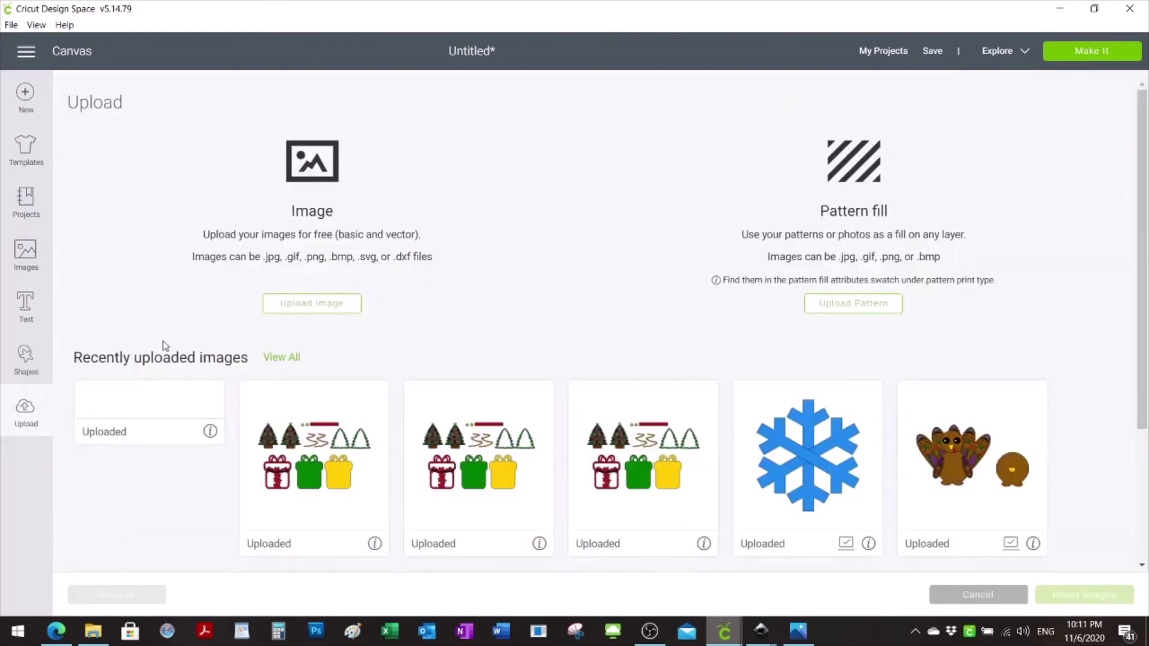
pyautogui.click(301, 310)
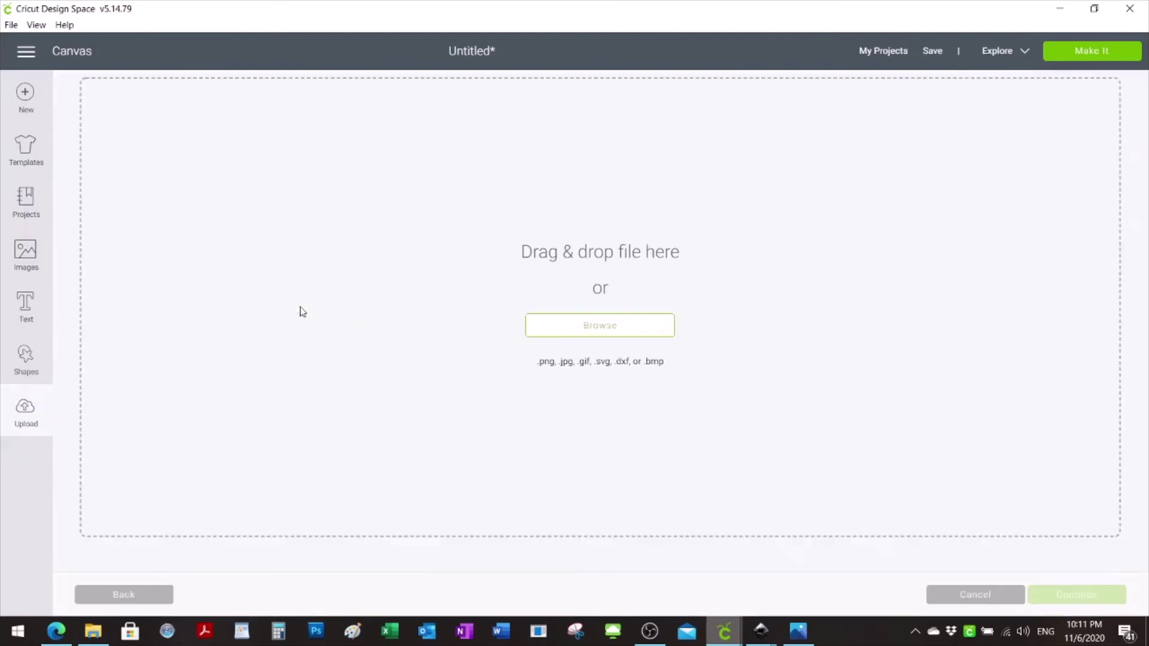
pyautogui.click(592, 333)
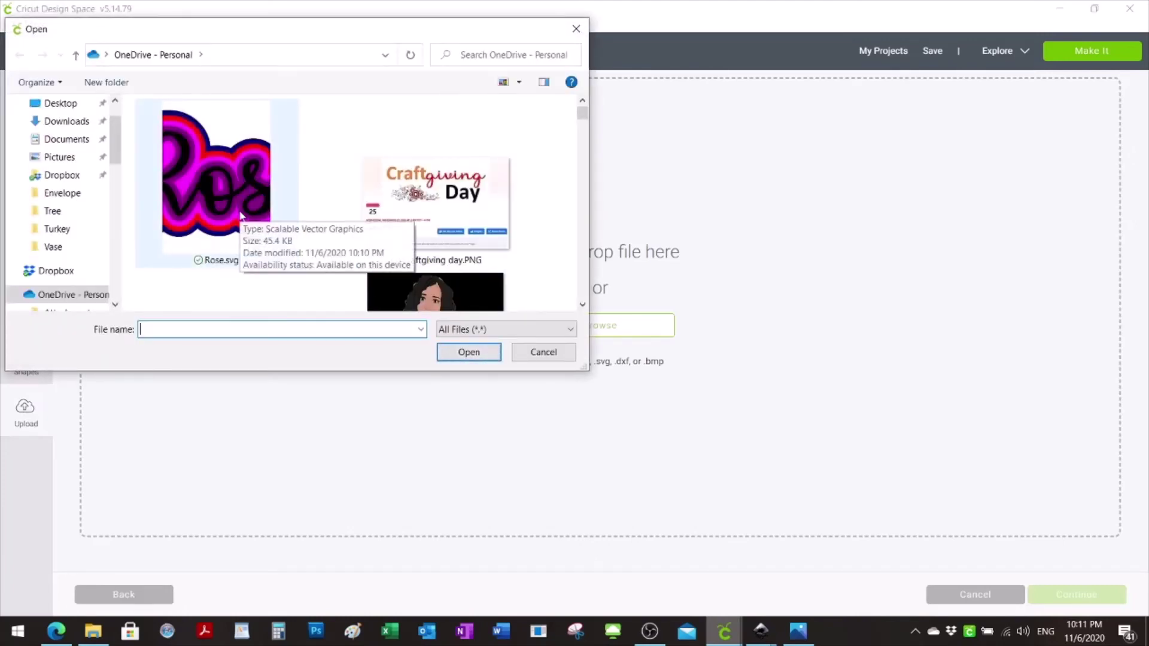
pyautogui.doubleClick(229, 185)
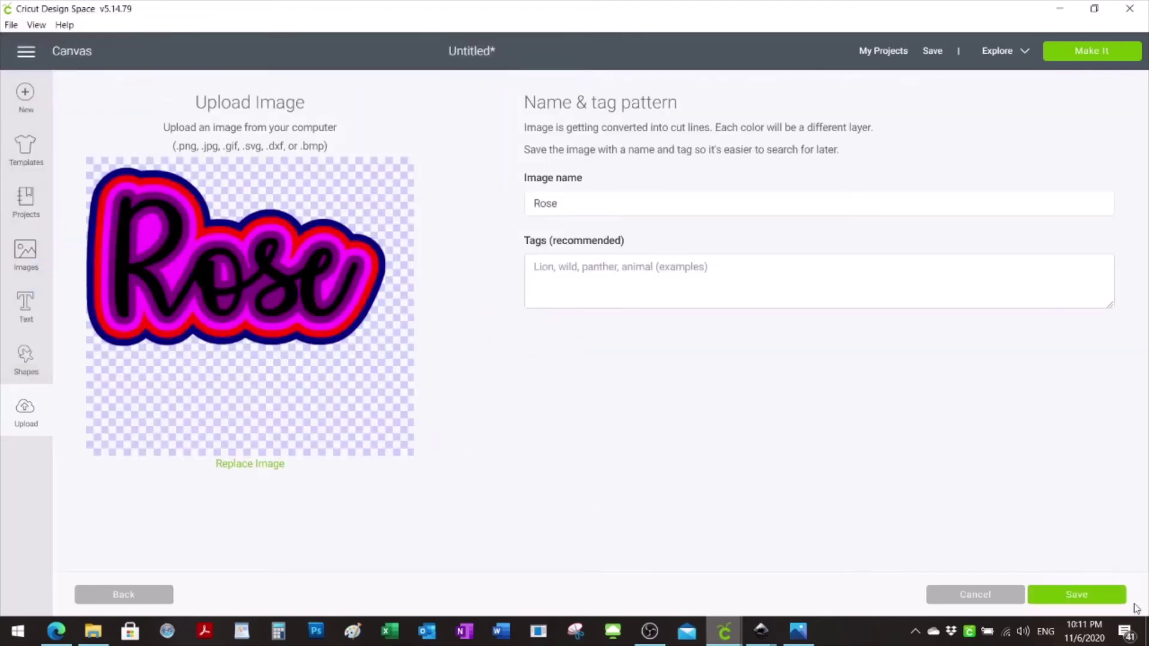
pyautogui.click(1075, 596)
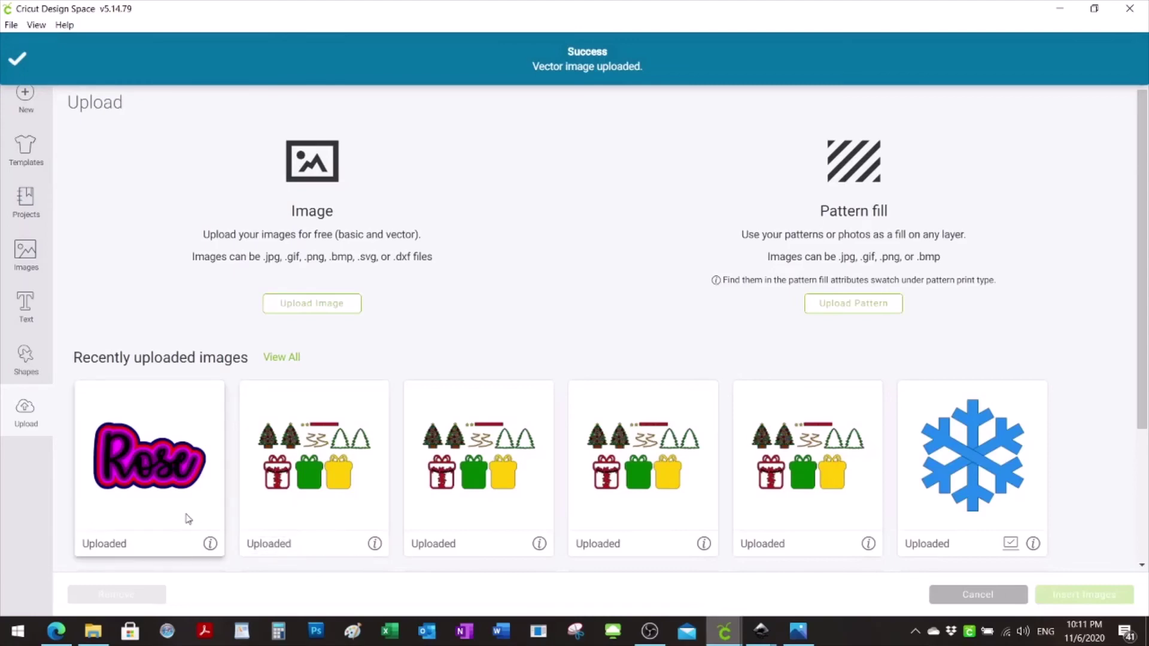
# Insert the uploaded Rose image on the canvas and place it below the red-backed Rose design
pyautogui.click(144, 477)
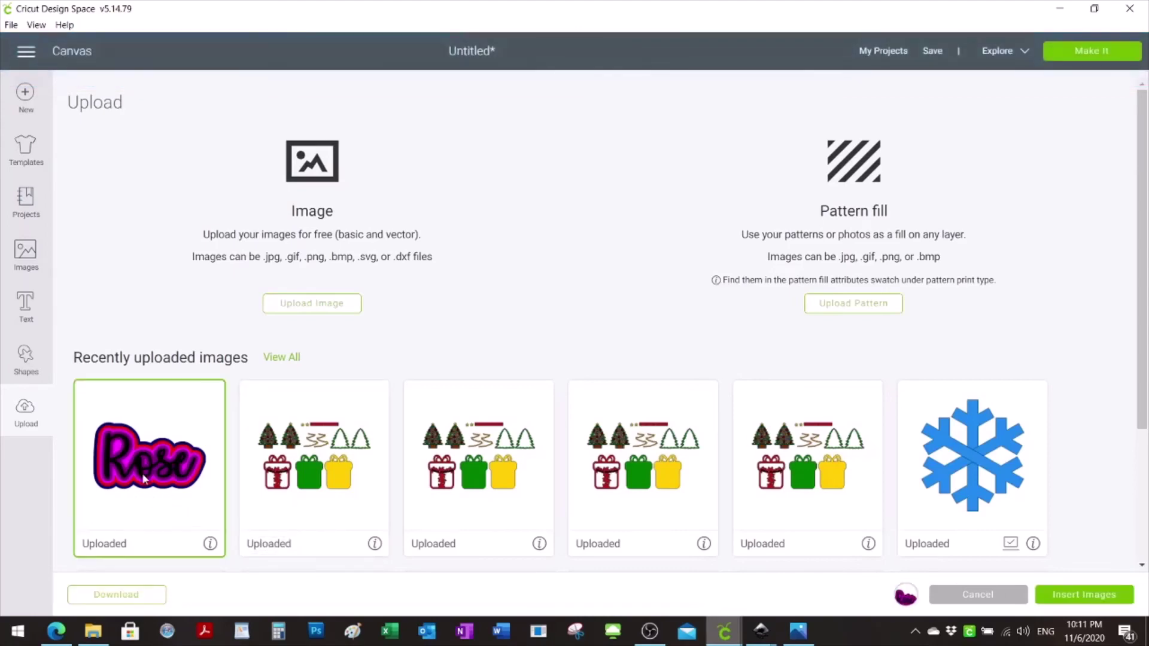
pyautogui.click(1090, 598)
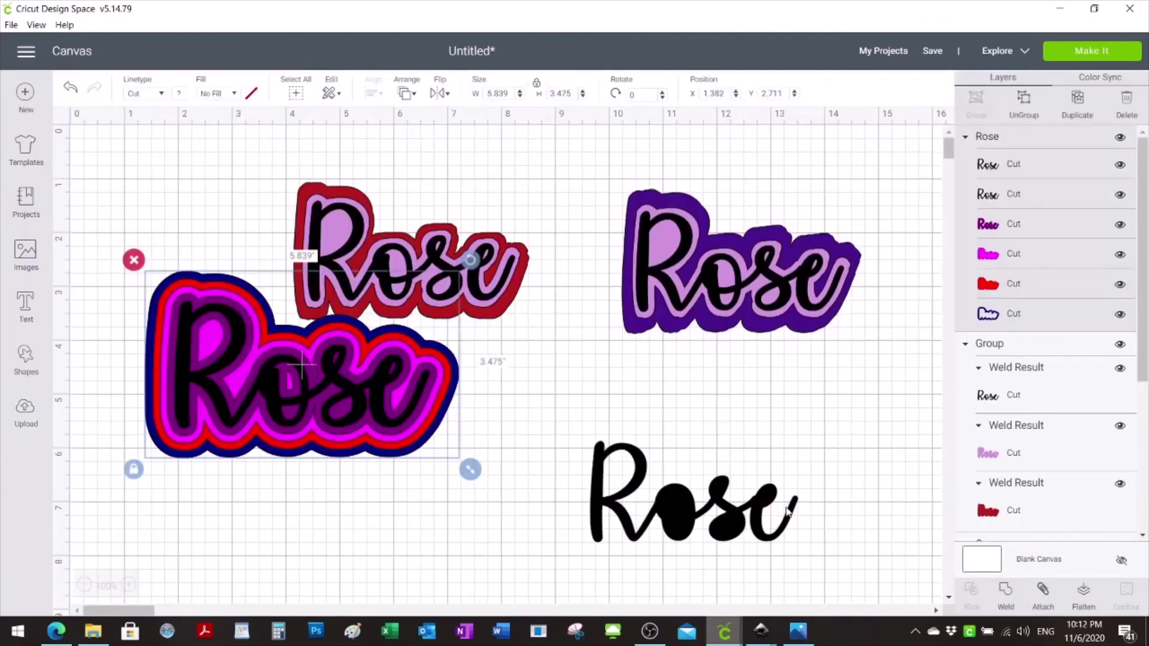
pyautogui.moveTo(344, 396); pyautogui.dragTo(334, 490)
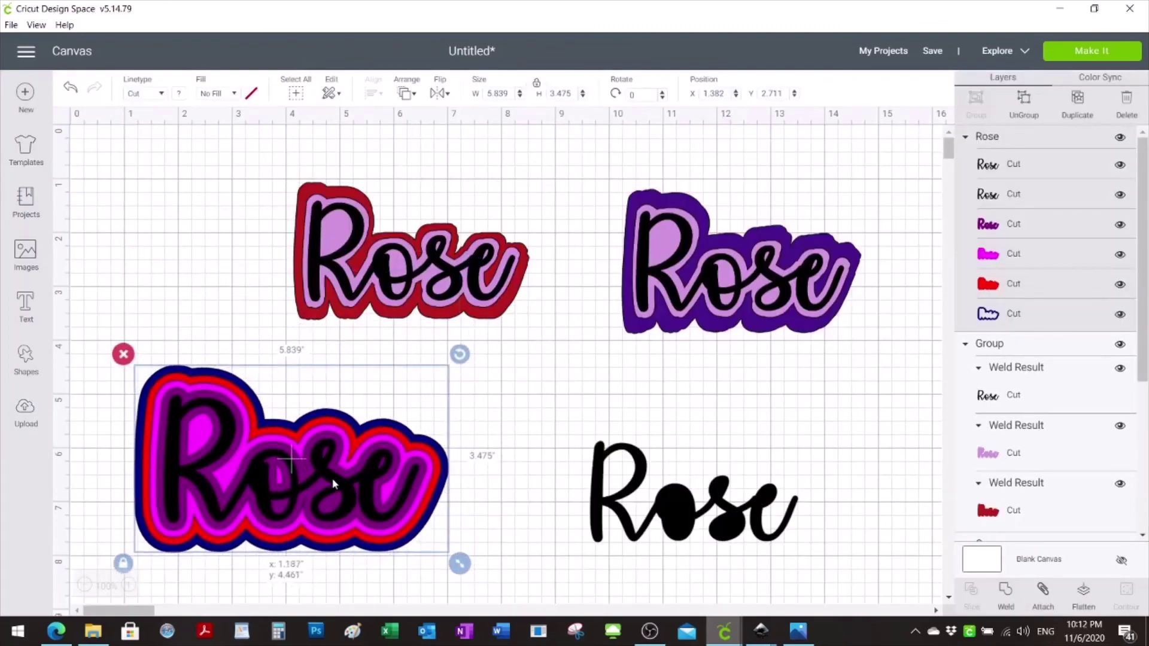
pyautogui.click(448, 279)
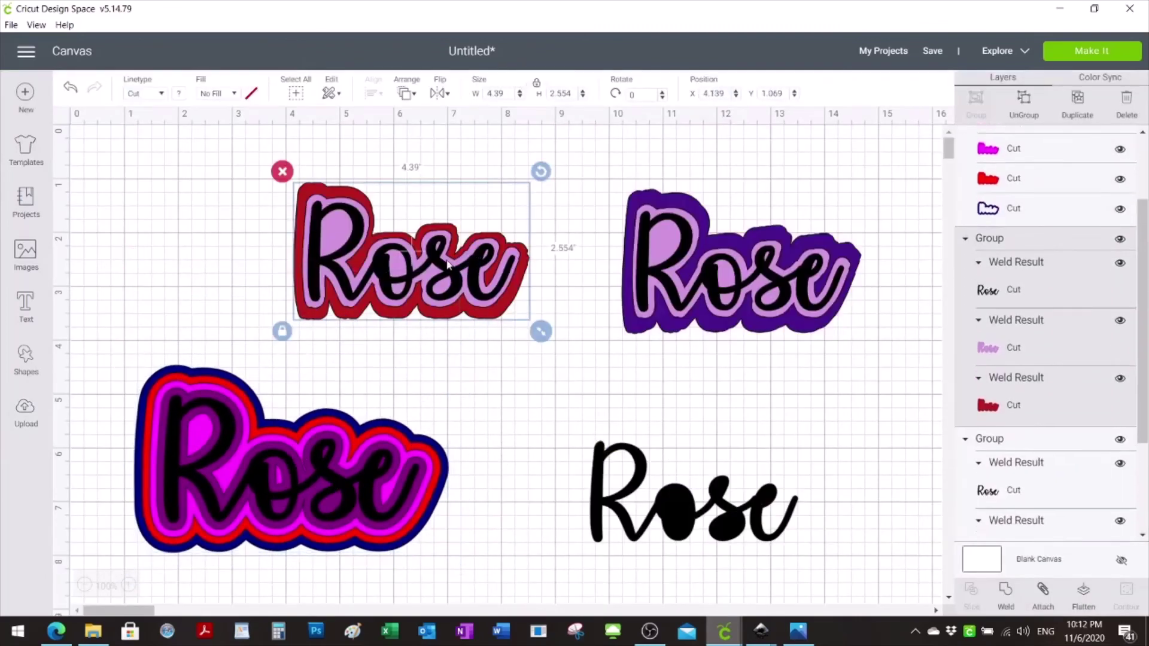
pyautogui.click(726, 267)
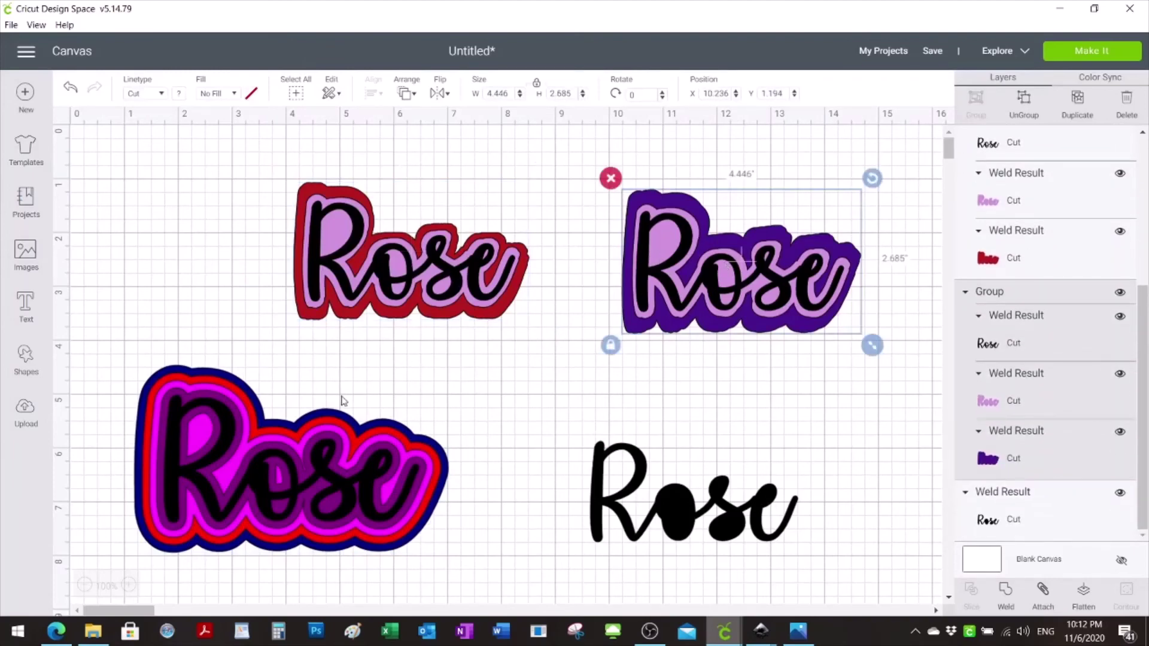
pyautogui.click(294, 448)
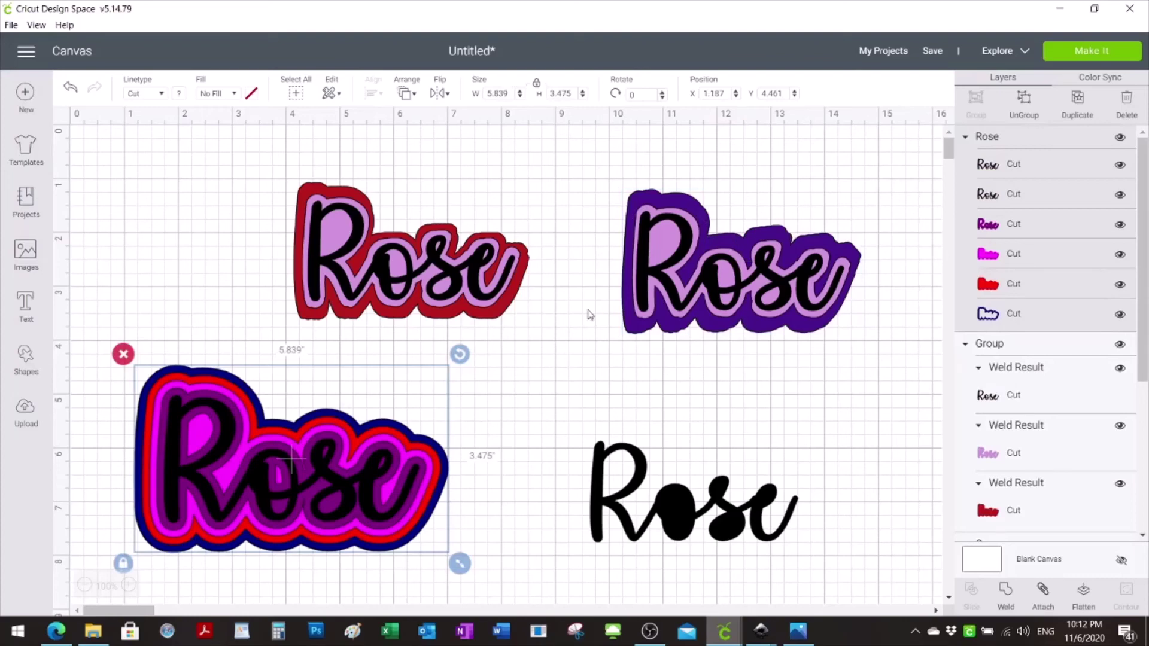
pyautogui.click(474, 522)
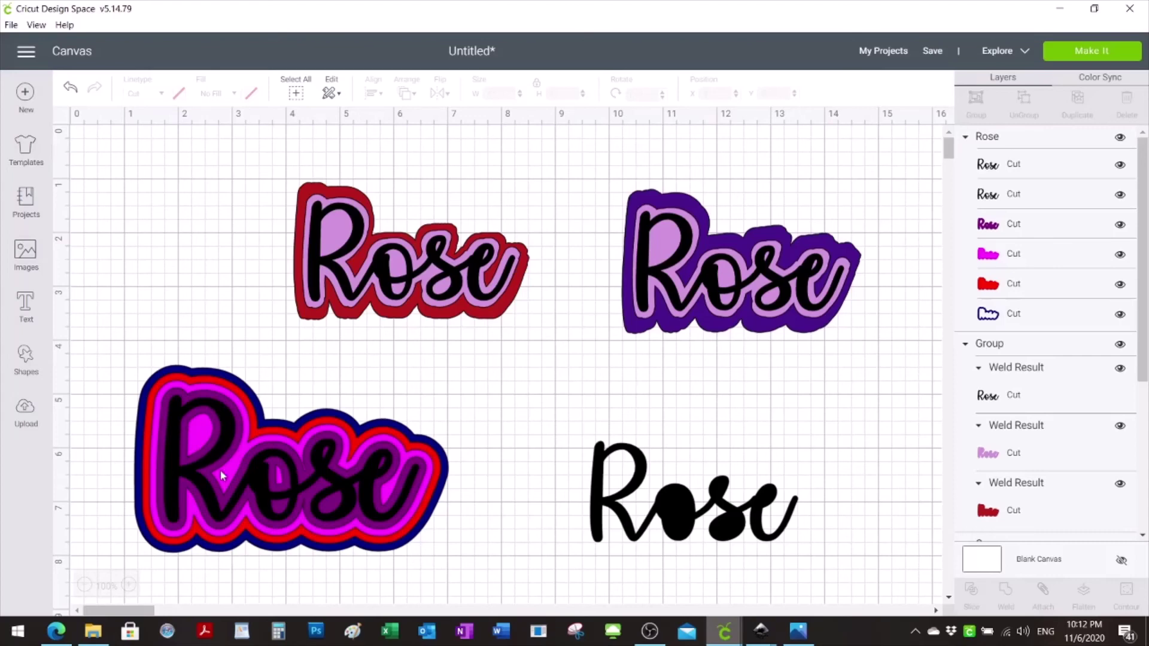
pyautogui.click(283, 463)
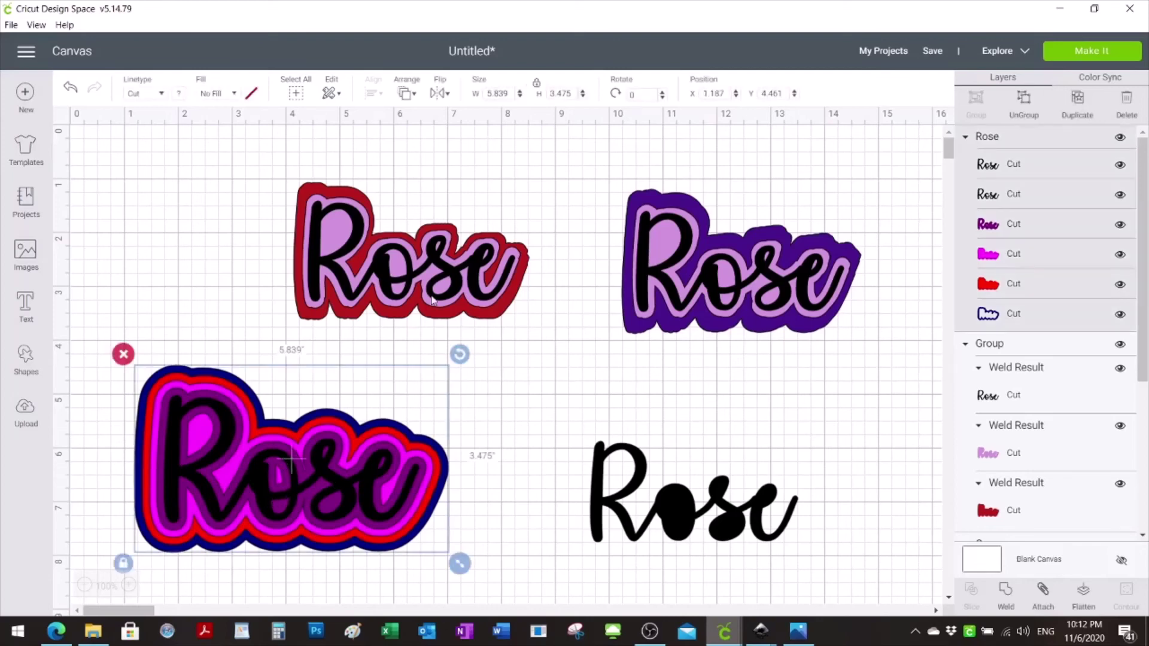
# Move the red-backed and purple-backed Rose groups side by side up to the right, and shift the uploaded Rose design upward
pyautogui.moveTo(432, 300); pyautogui.dragTo(504, 295)
pyautogui.moveTo(740, 263); pyautogui.dragTo(806, 233)
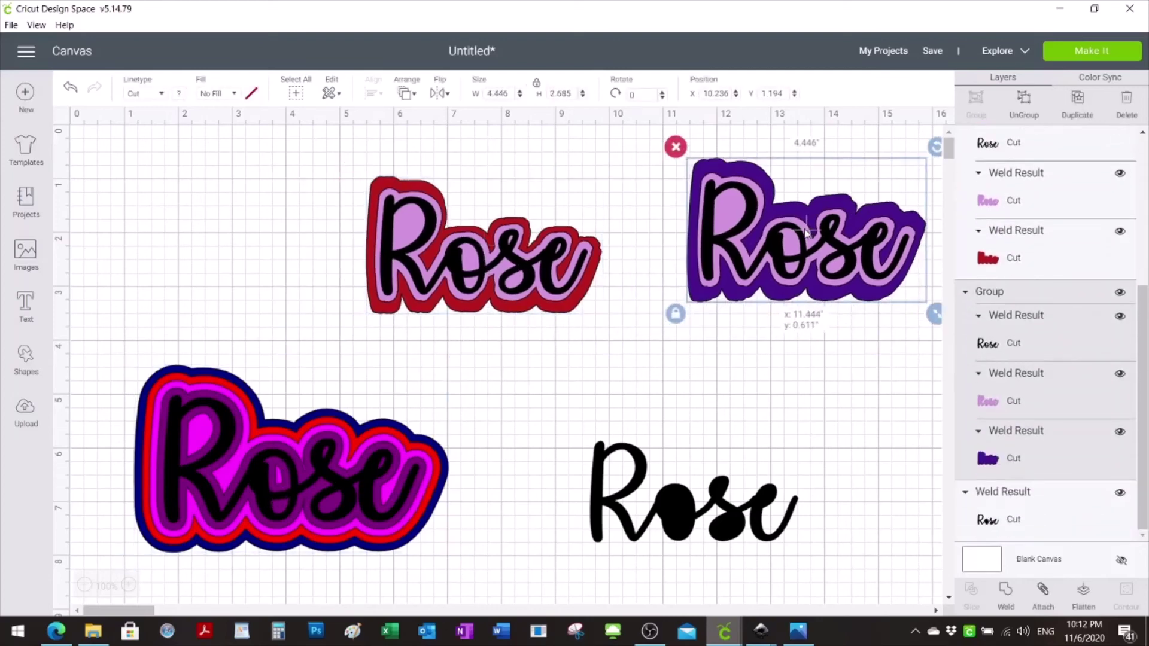
pyautogui.moveTo(479, 258); pyautogui.dragTo(557, 257)
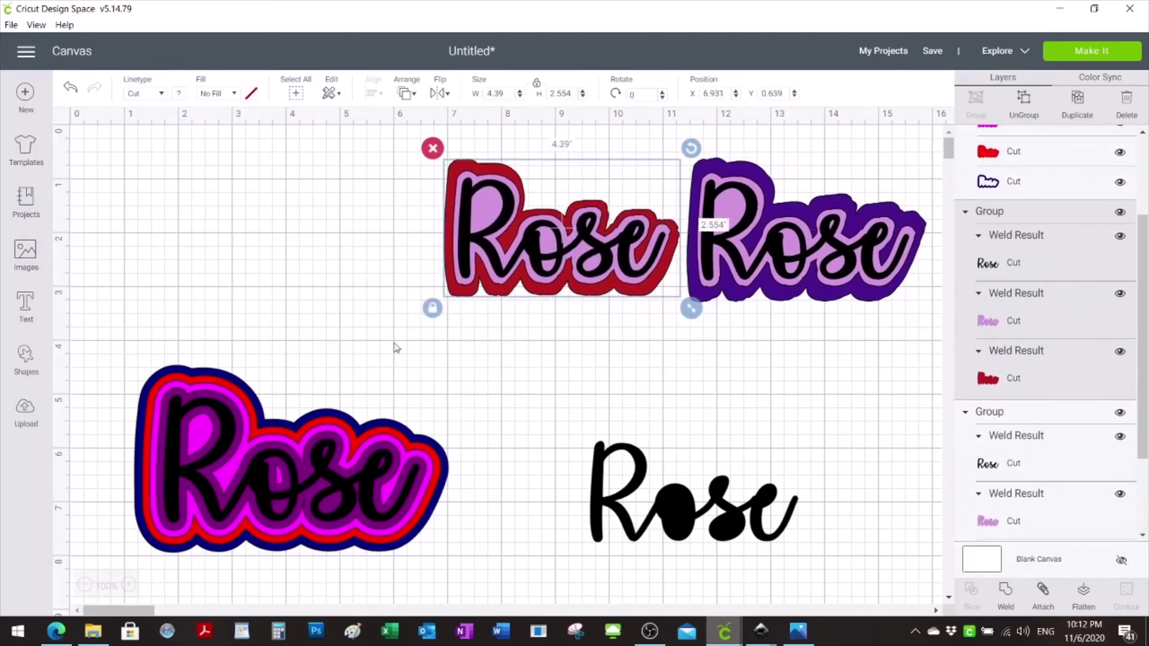
pyautogui.moveTo(280, 458); pyautogui.dragTo(247, 347)
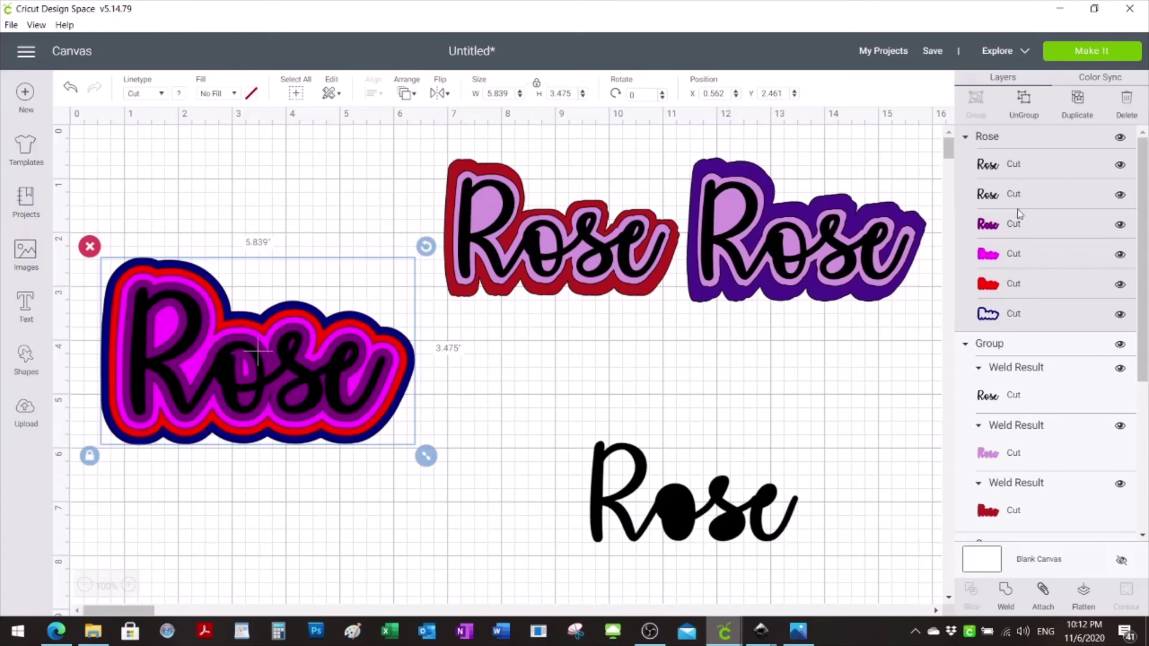
# Ungroup the uploaded Rose design and pull its navy blue outline layer out to the right
pyautogui.click(988, 322)
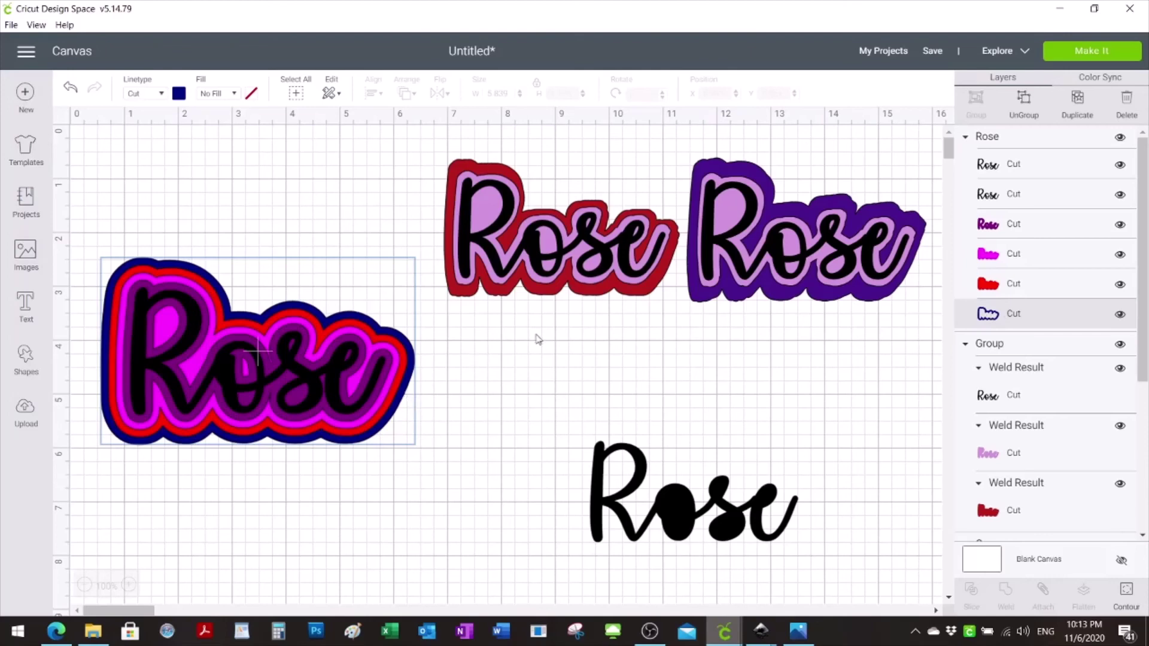
pyautogui.click(1020, 107)
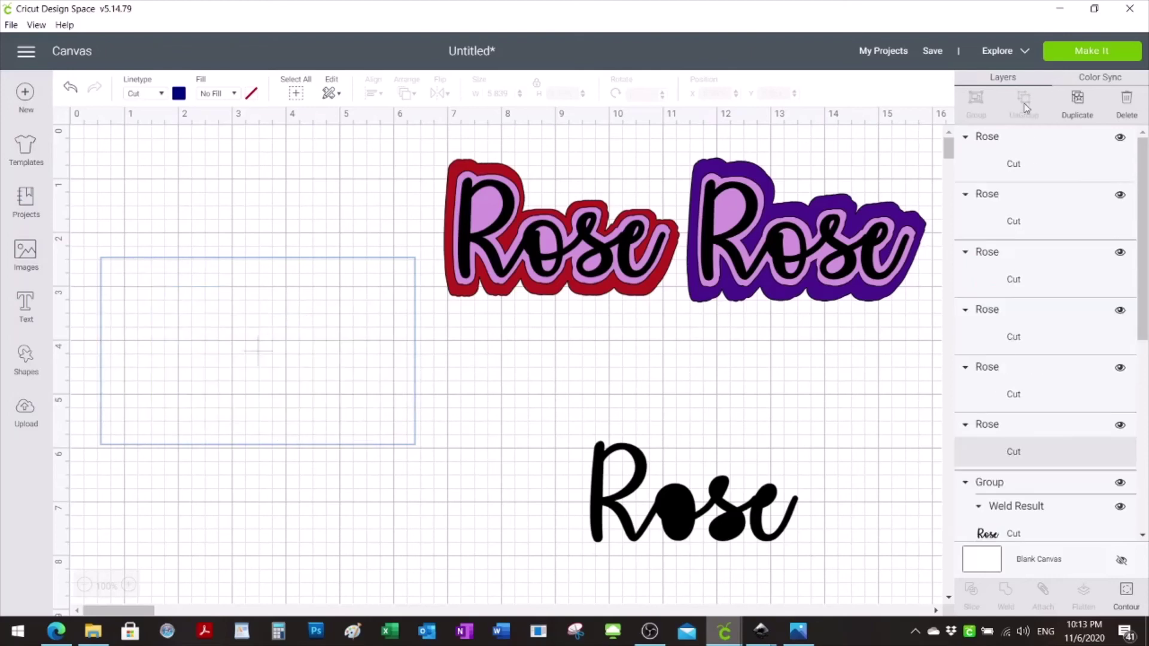
pyautogui.click(434, 451)
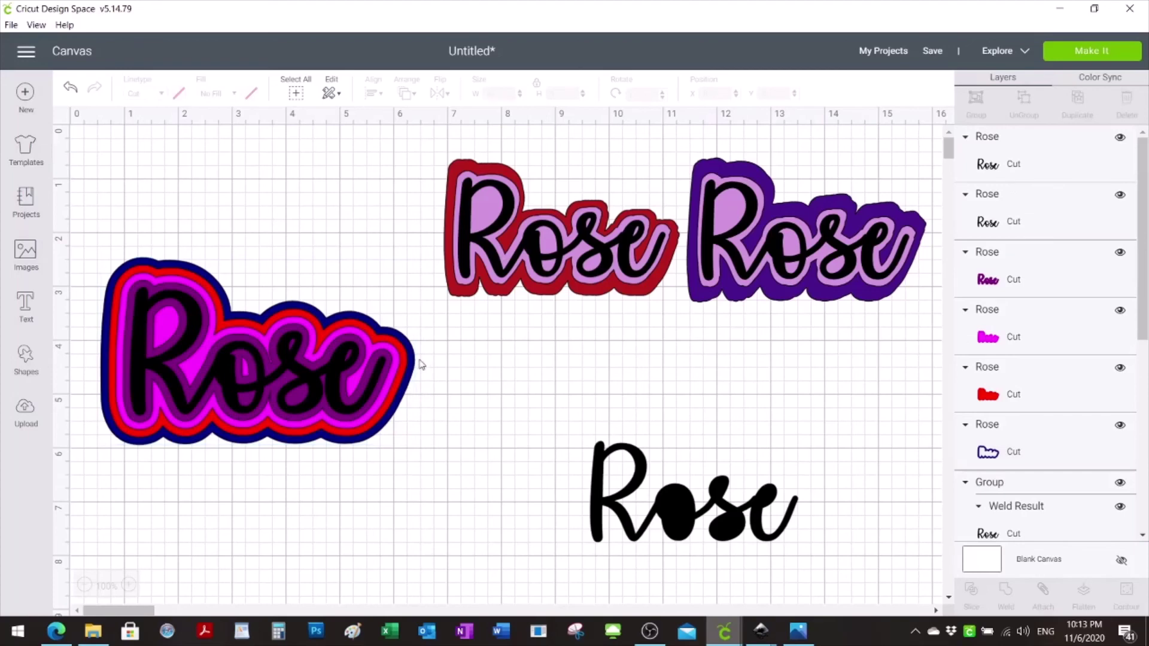
pyautogui.moveTo(414, 366); pyautogui.dragTo(700, 368)
# Check the layered Rose drawing in Inkscape and return to the Cricut Design Space canvas
pyautogui.moveTo(761, 631)
pyautogui.click(813, 589)
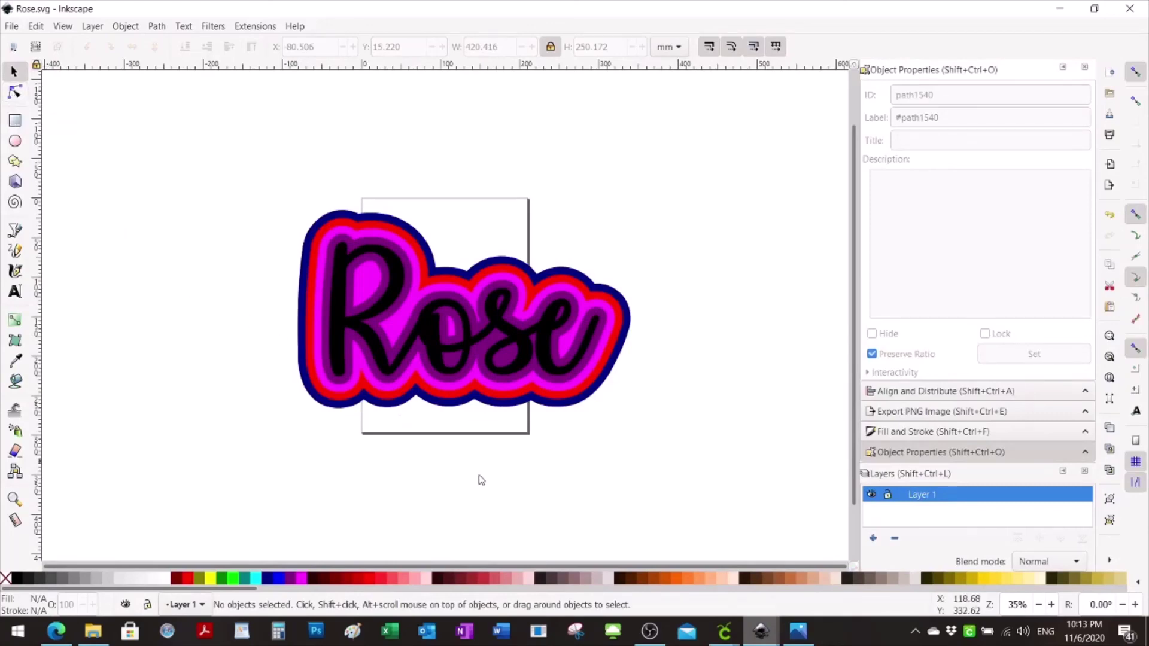
pyautogui.moveTo(725, 634)
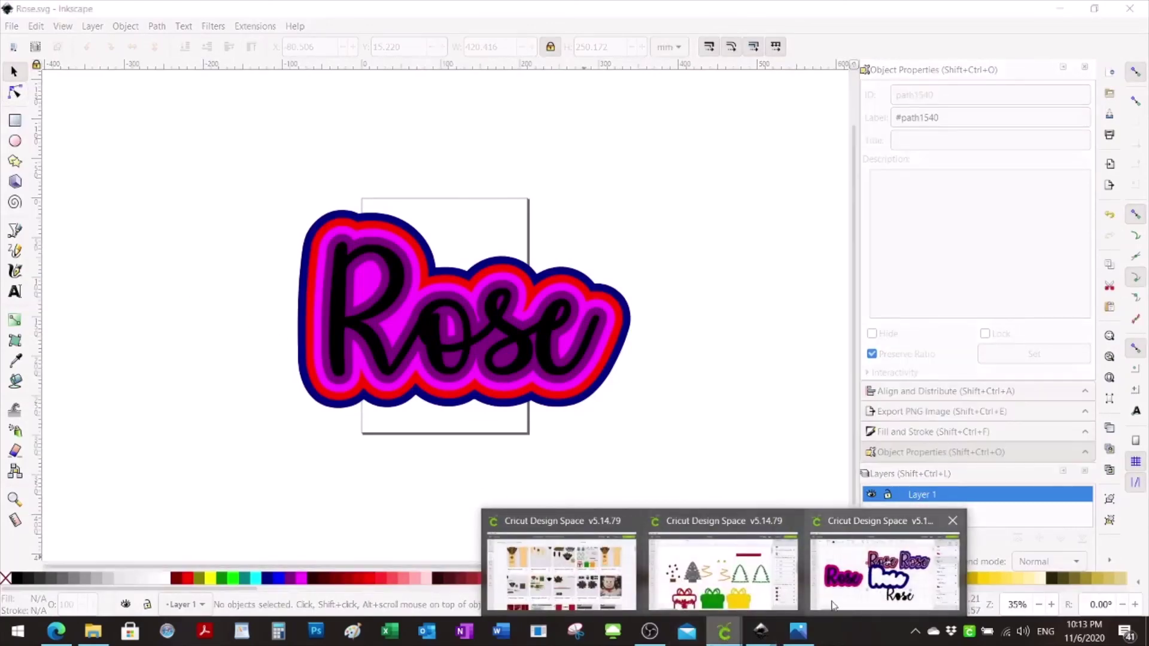
pyautogui.click(778, 513)
# Move the plain black Rose beneath the purple-backed design and place the navy blue outline in the free space below
pyautogui.moveTo(715, 438); pyautogui.dragTo(587, 530)
pyautogui.moveTo(687, 521); pyautogui.dragTo(790, 422)
pyautogui.moveTo(561, 509); pyautogui.dragTo(652, 531)
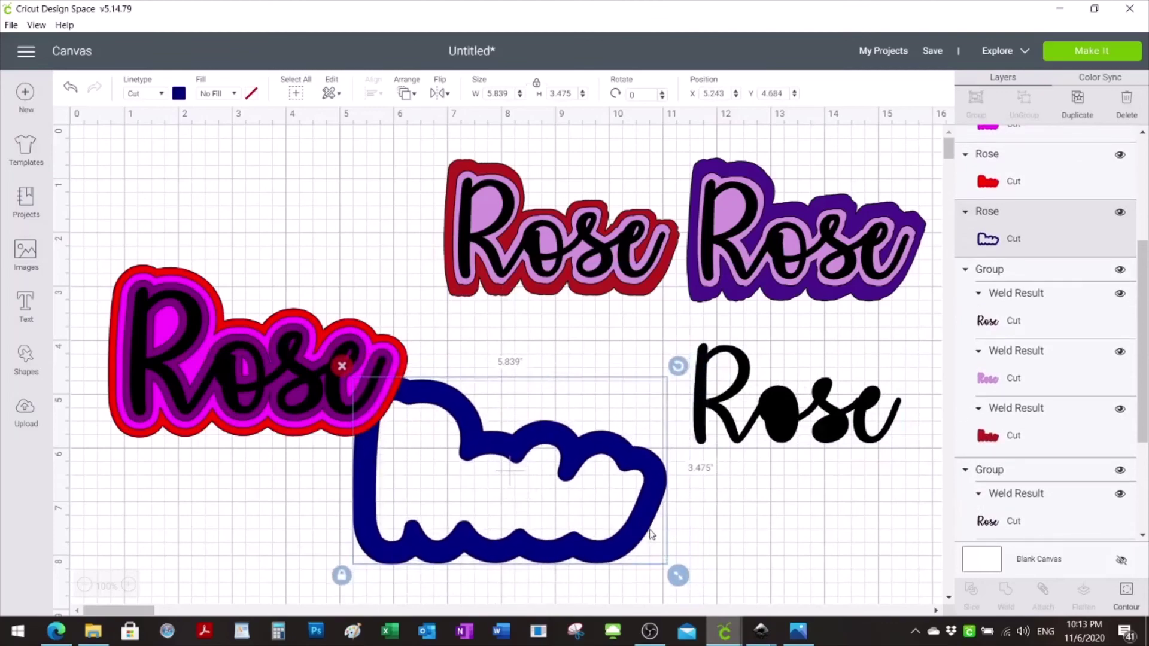
# Hide all contours of the navy blue outline to make it solid, and move it back behind the Rose layers
pyautogui.click(1131, 600)
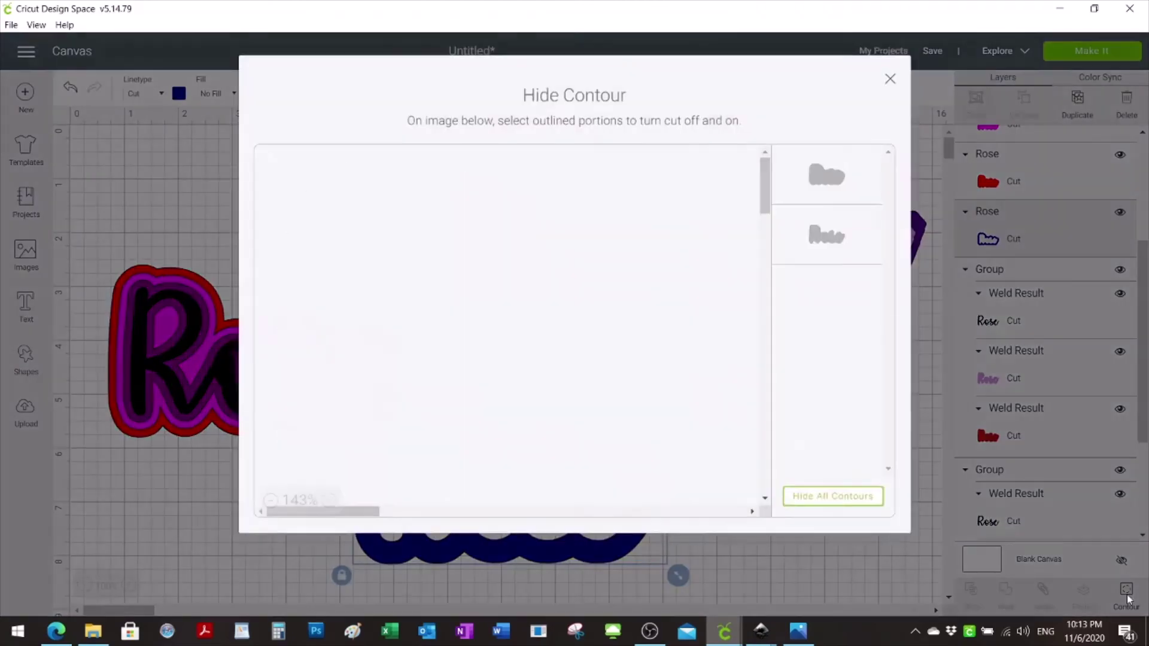
pyautogui.click(818, 497)
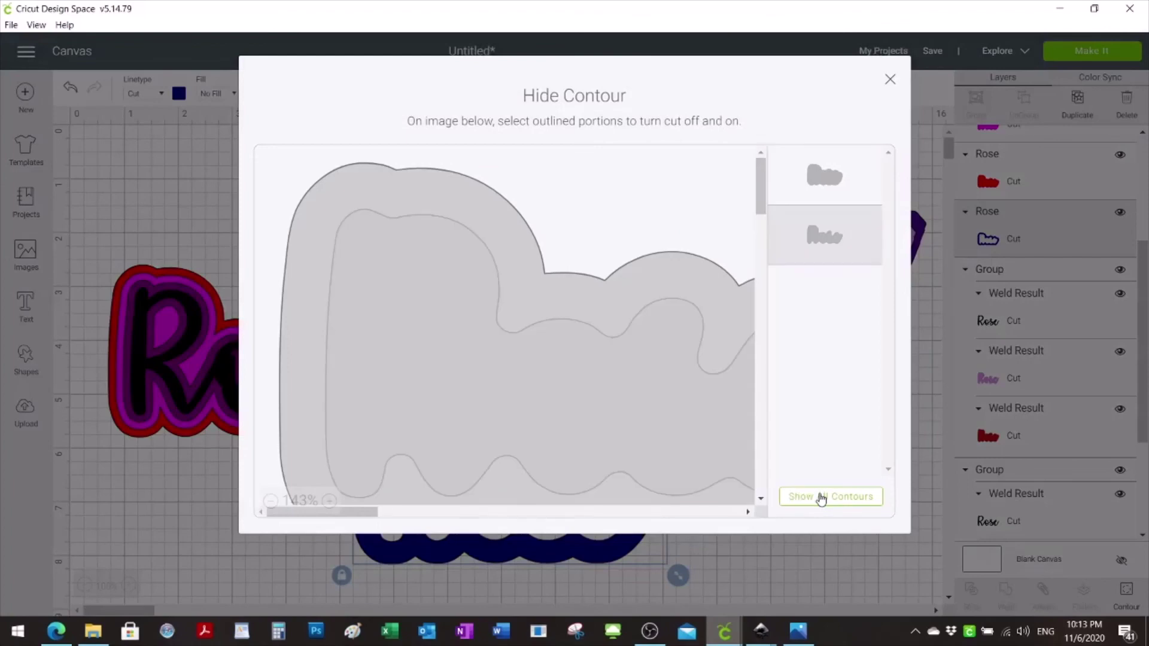
pyautogui.click(890, 80)
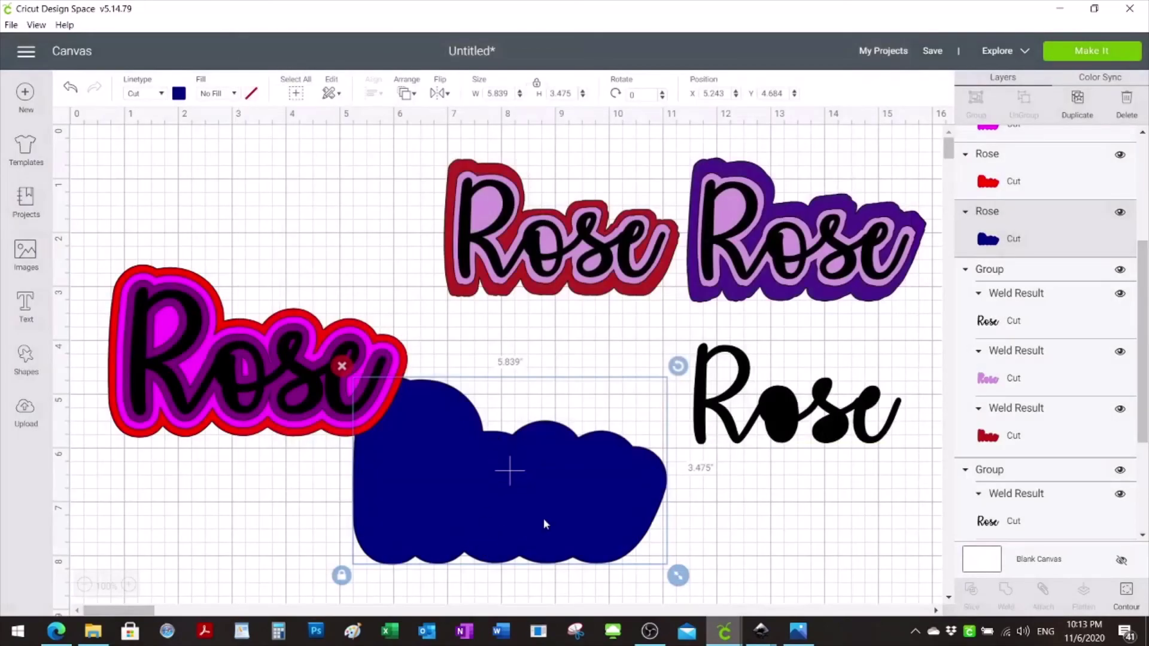
pyautogui.moveTo(543, 518); pyautogui.dragTo(292, 397)
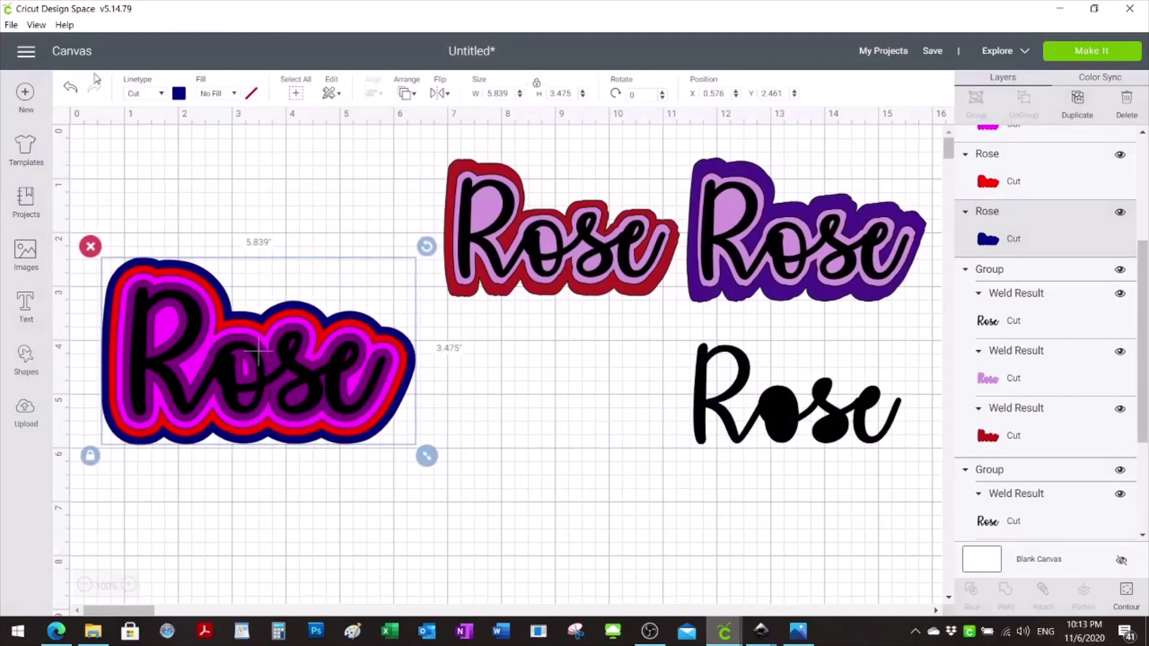
# Undo the navy blue layer's last move and its hidden contours
pyautogui.click(70, 89)
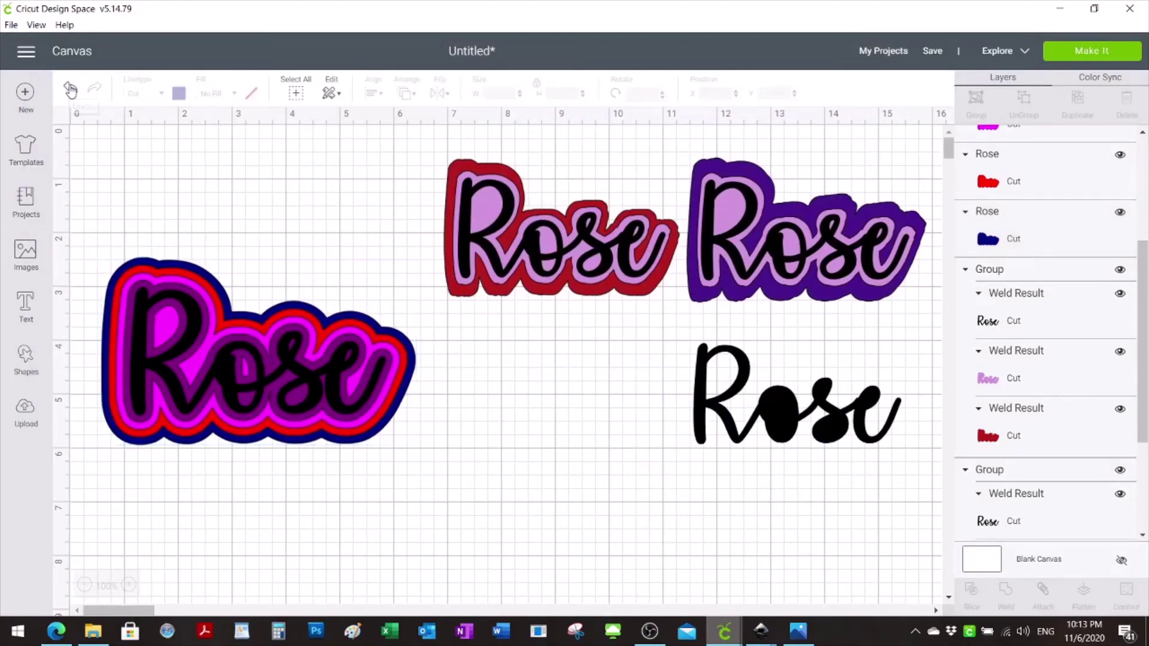
pyautogui.click(70, 89)
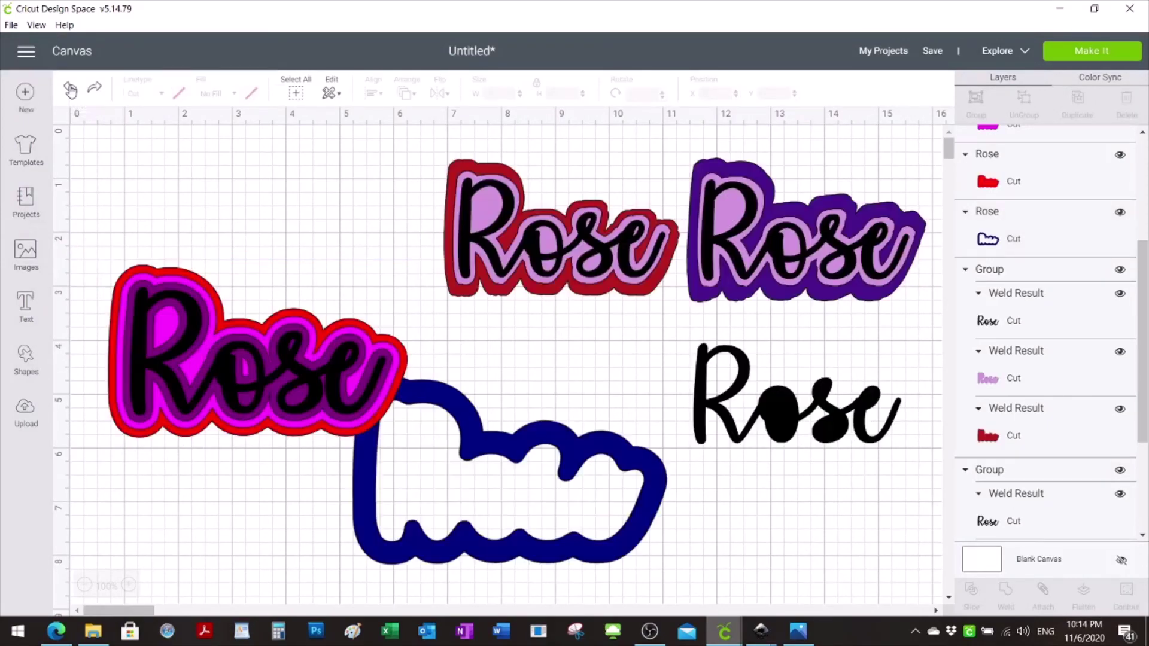
# Undo the moves of the navy blue outline and the plain black Rose, plus the ungrouping of the layered Rose design
pyautogui.click(70, 89)
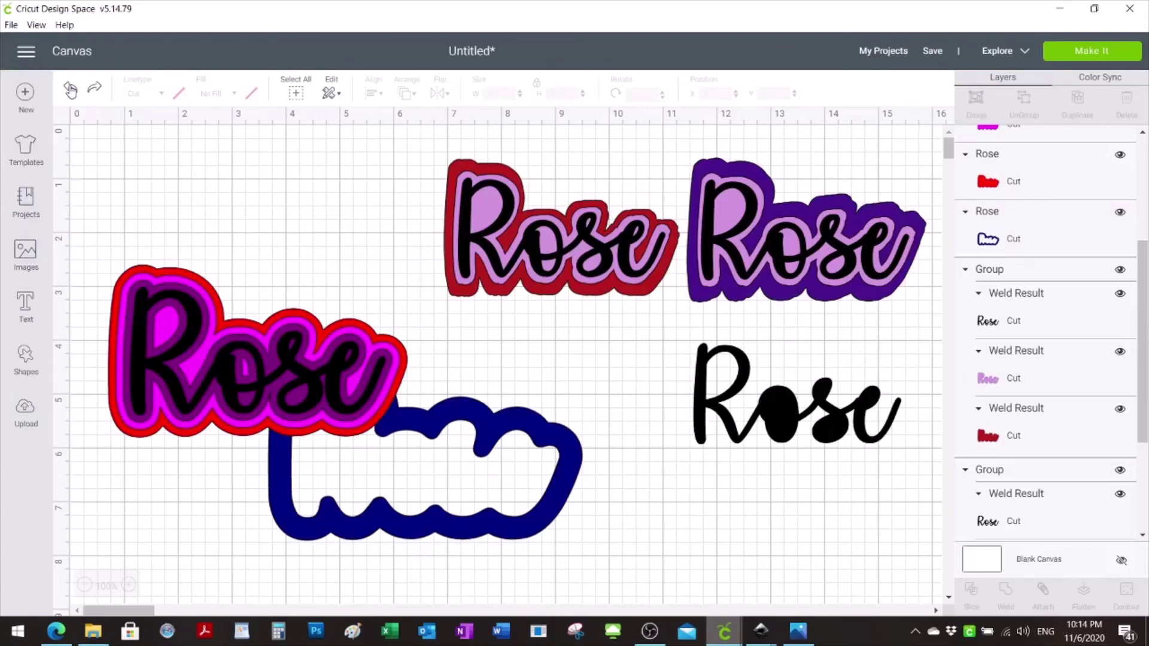
pyautogui.click(70, 89)
pyautogui.click(70, 90)
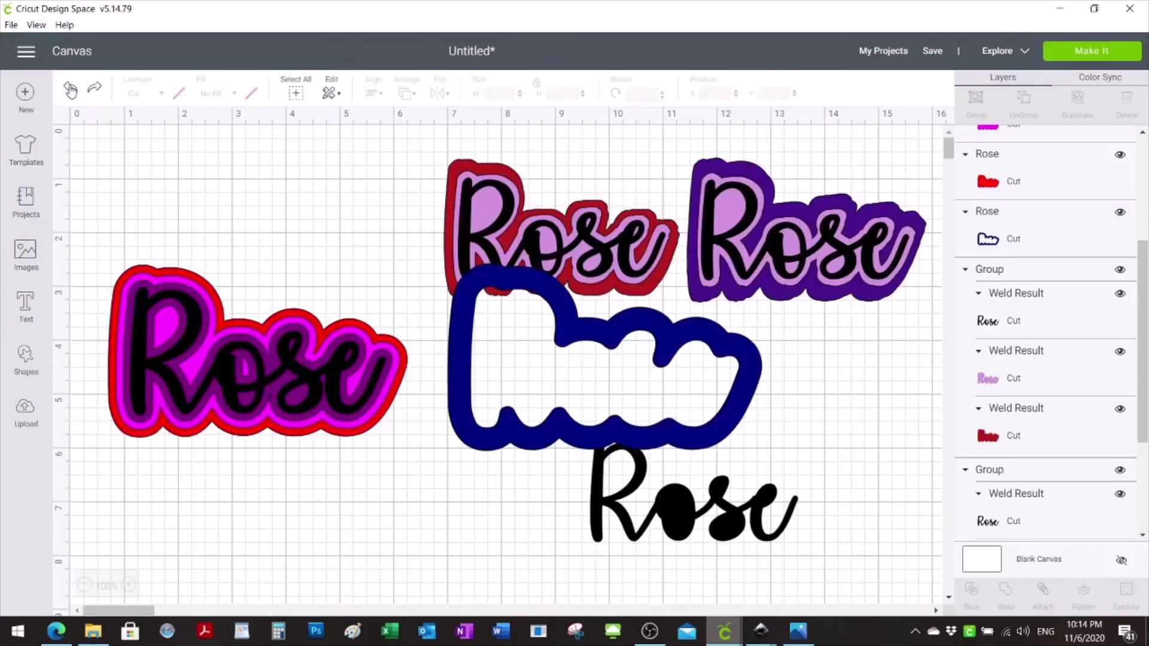
pyautogui.click(73, 91)
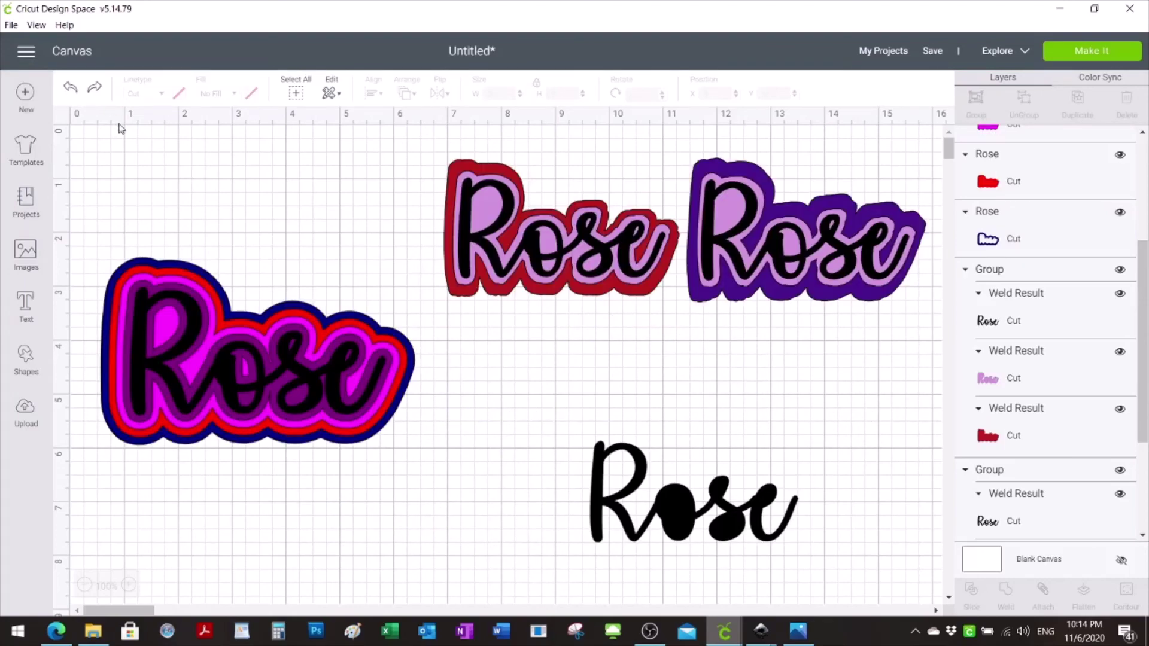
pyautogui.click(202, 345)
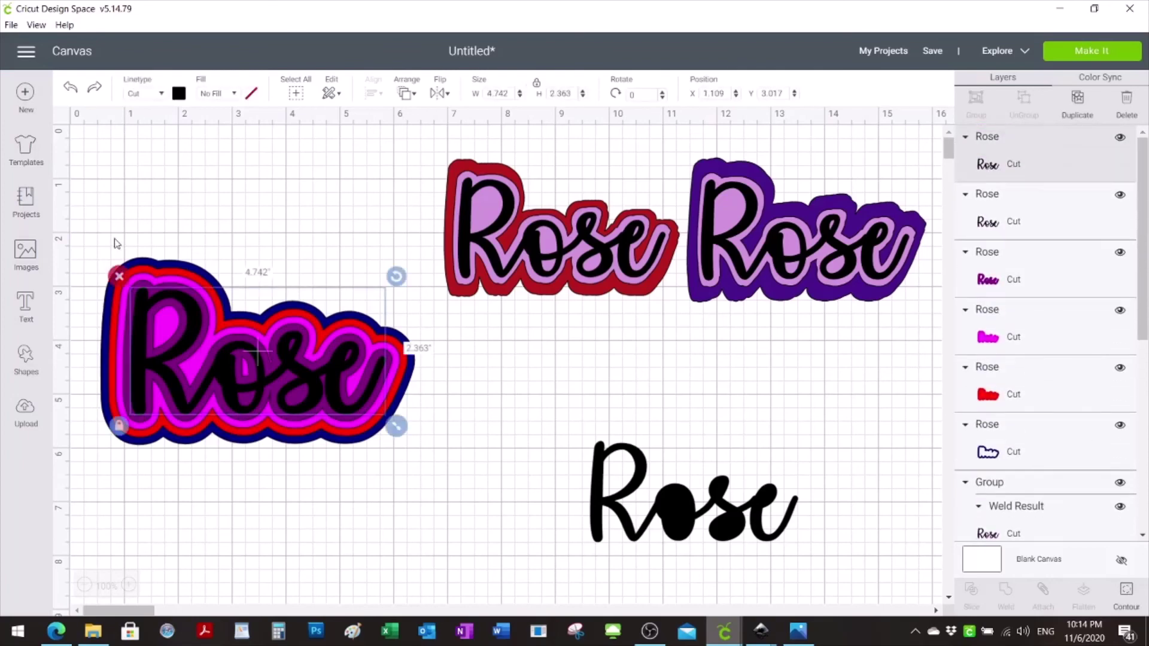
pyautogui.click(67, 91)
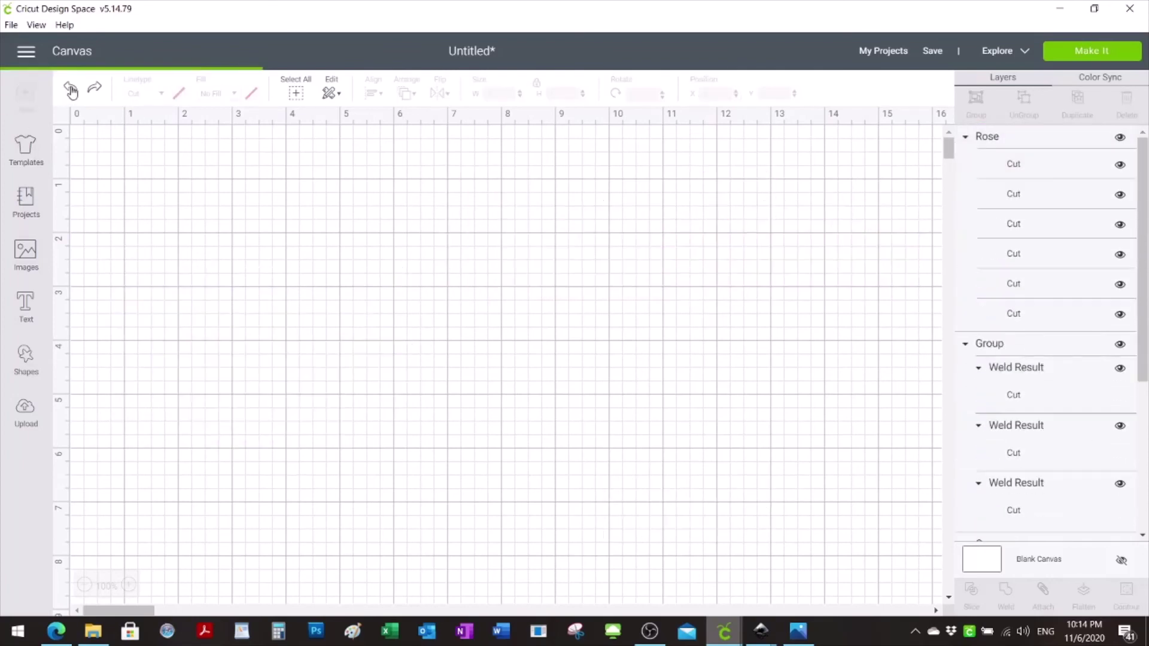
# Hide all contours of the navy blue outline layer within the grouped Rose design to make it solid
pyautogui.click(287, 396)
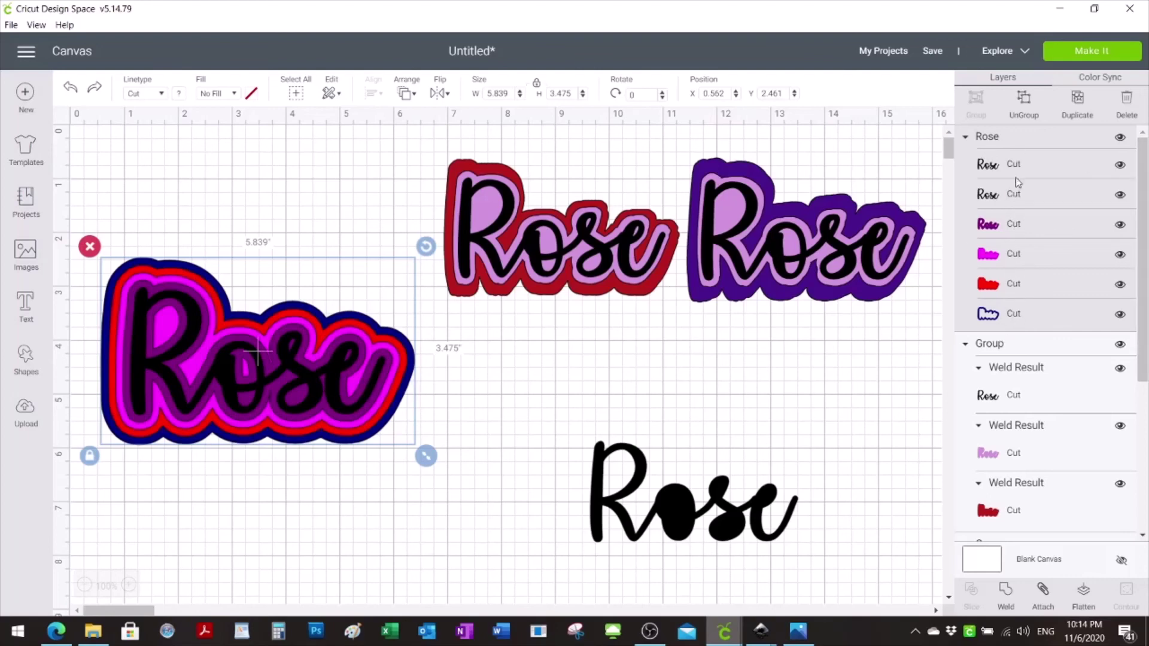
pyautogui.click(995, 322)
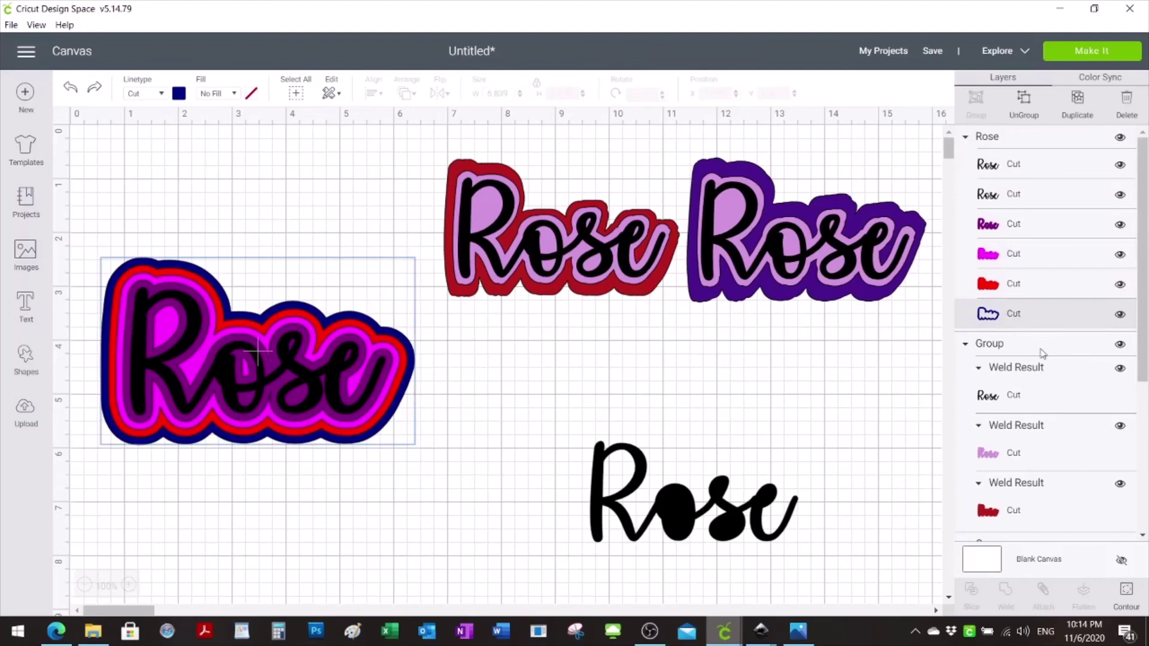
pyautogui.click(1126, 592)
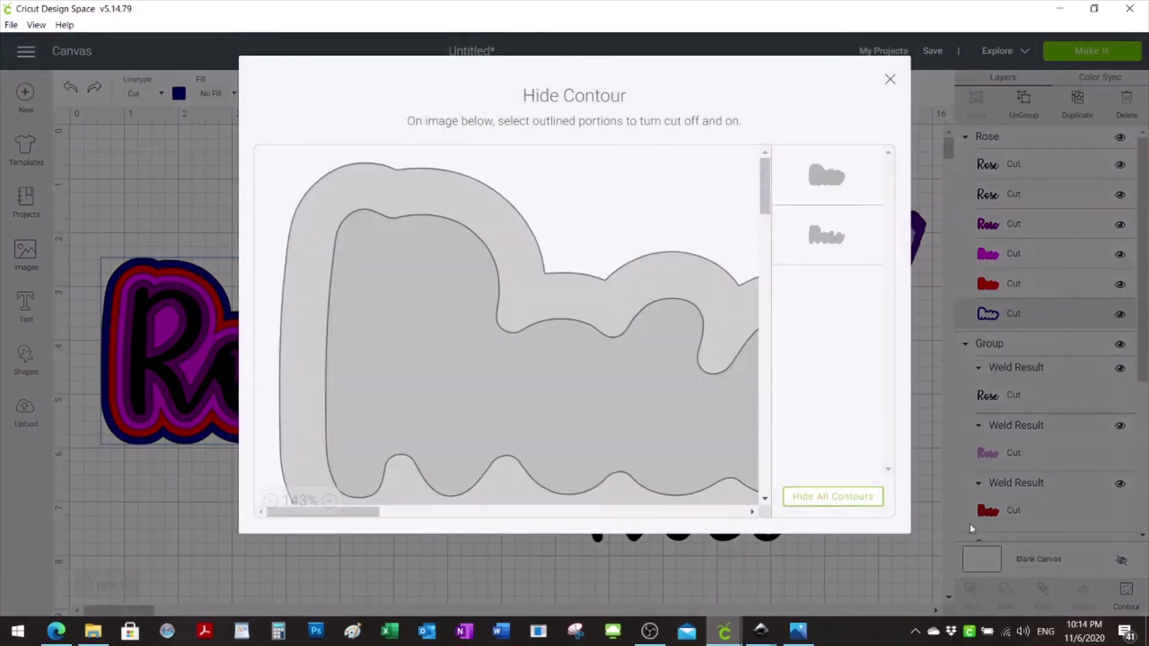
pyautogui.click(799, 497)
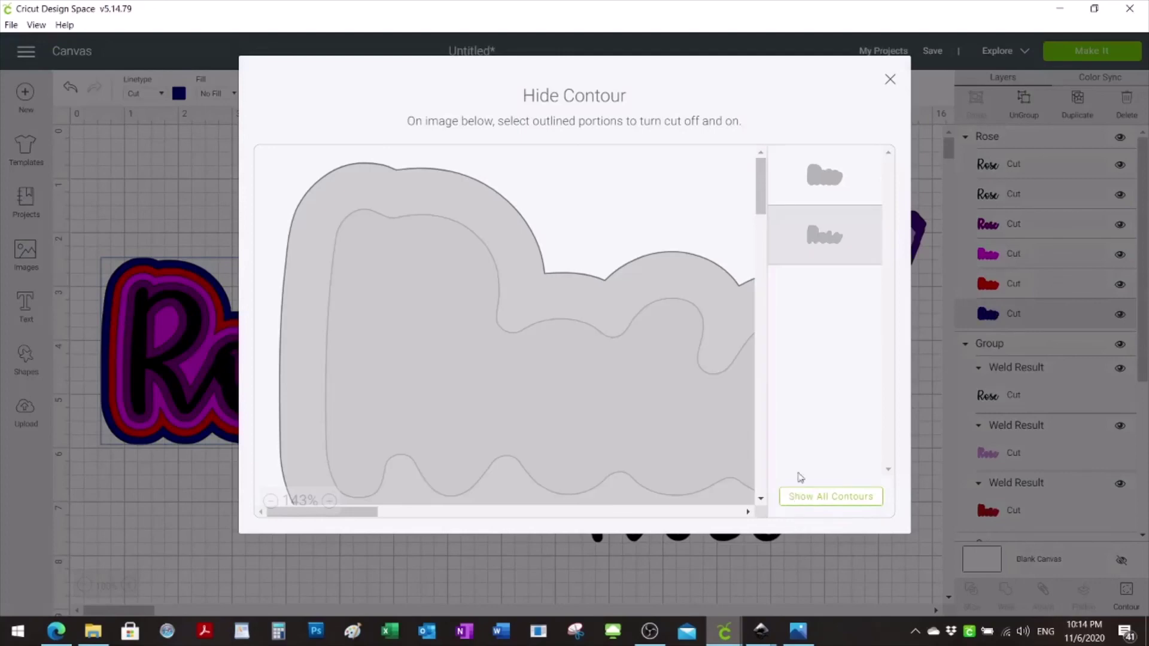
pyautogui.click(889, 79)
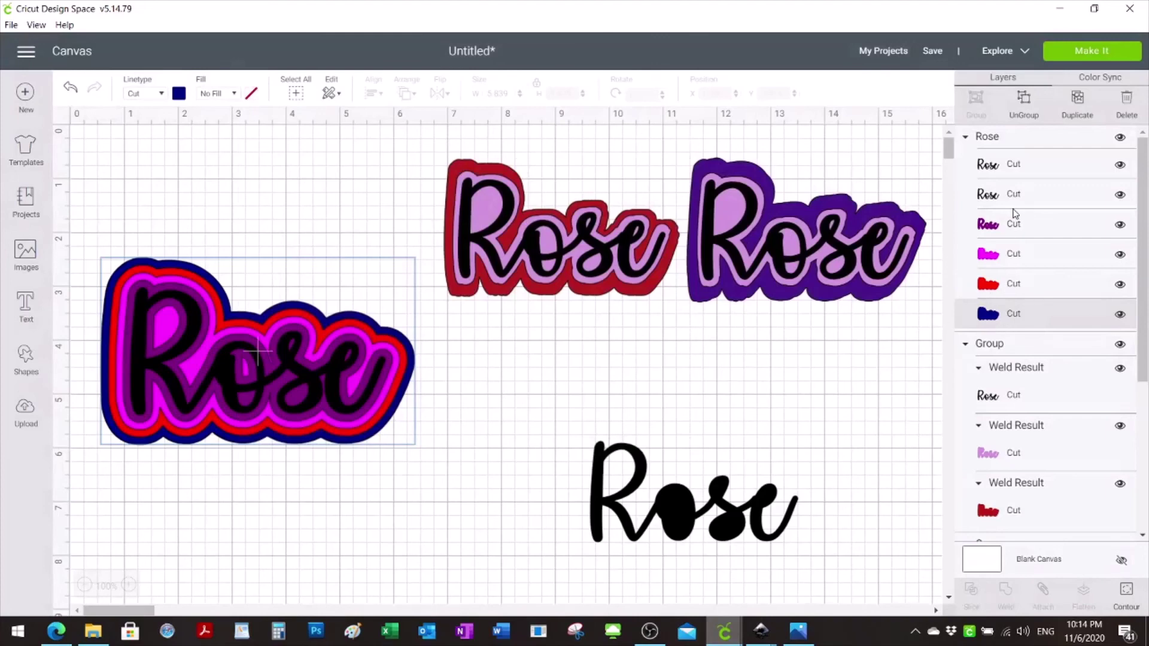
# Compare the two uppermost black Rose layers in the grouped design by selecting them alternately
pyautogui.click(1005, 166)
pyautogui.click(1006, 199)
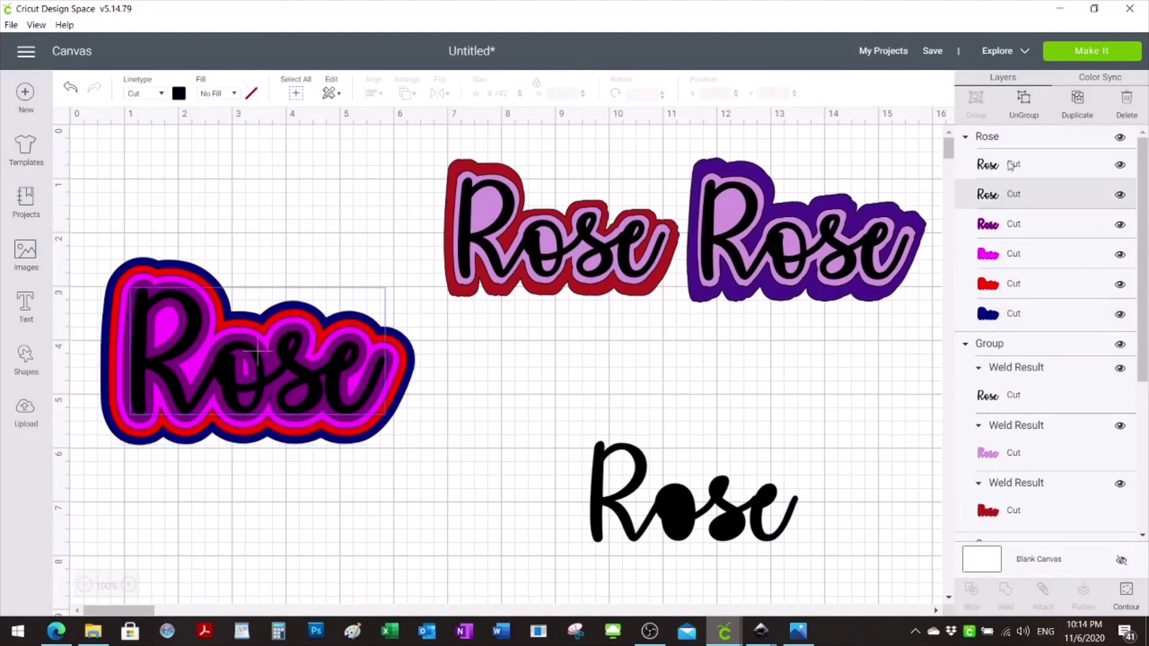
pyautogui.click(1008, 164)
pyautogui.click(1010, 199)
pyautogui.click(1013, 164)
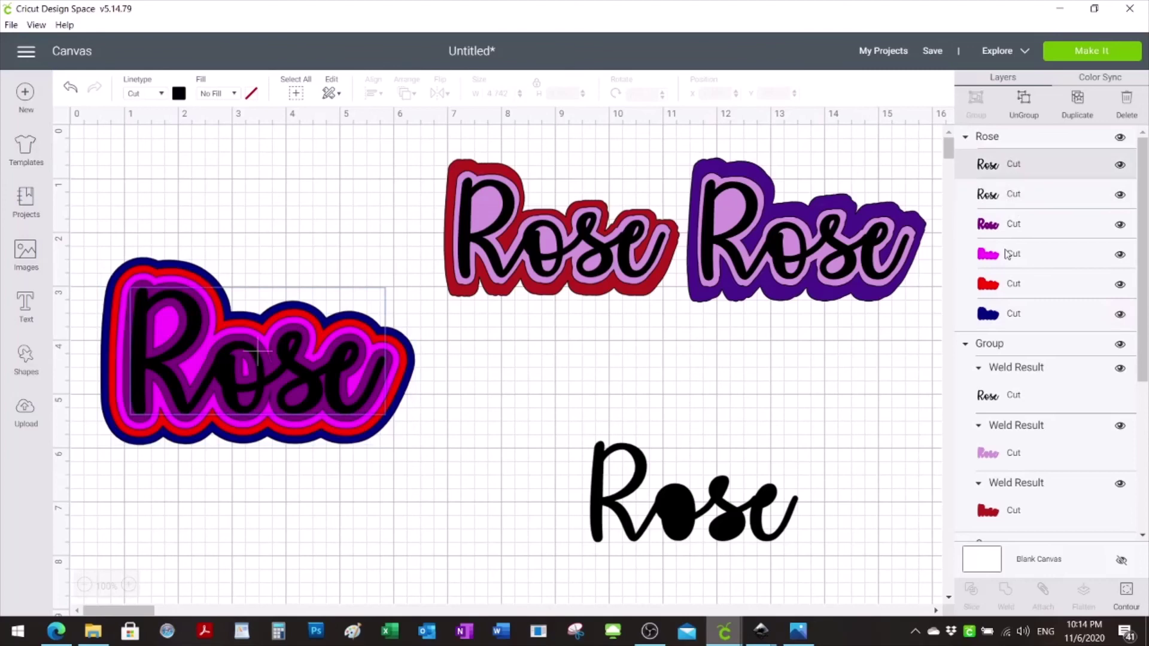
pyautogui.moveTo(765, 639)
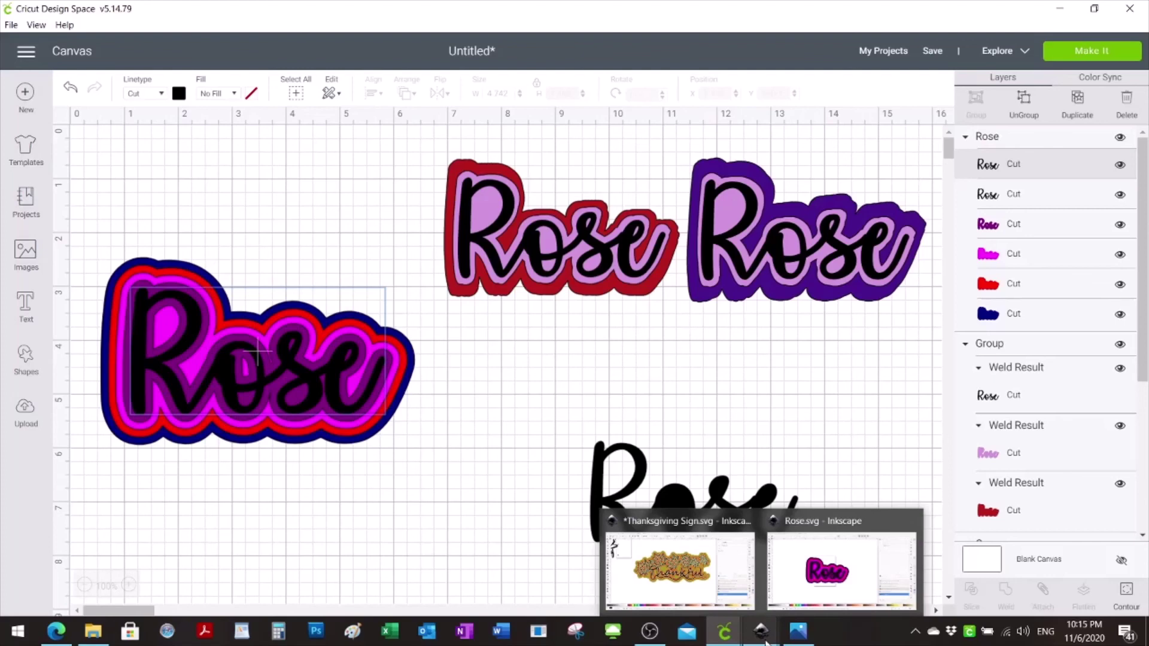
pyautogui.click(505, 502)
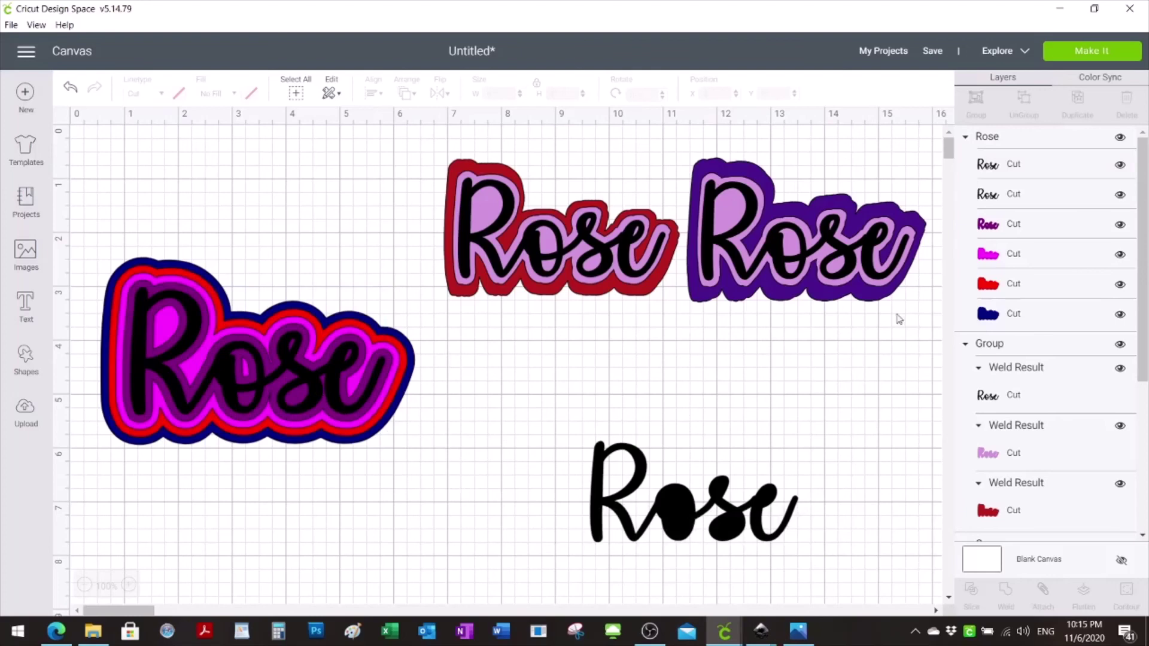
pyautogui.click(1000, 196)
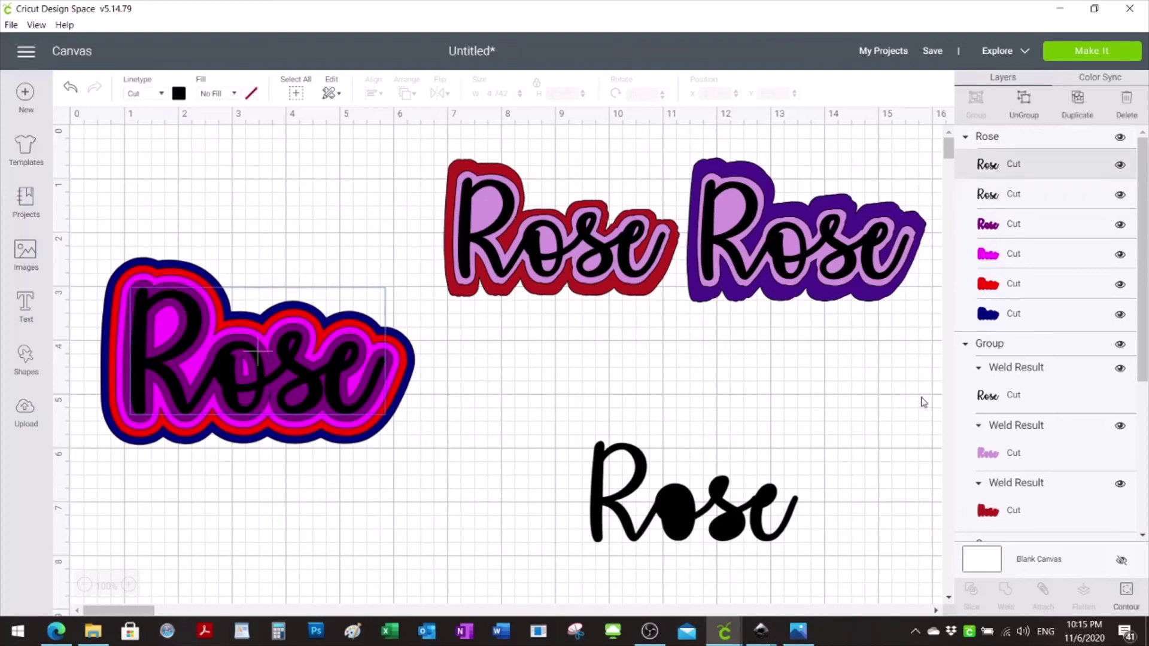
# Switch to the Rose.svg drawing in Inkscape and move the top black Rose path off the layered design to the lower left
pyautogui.click(845, 566)
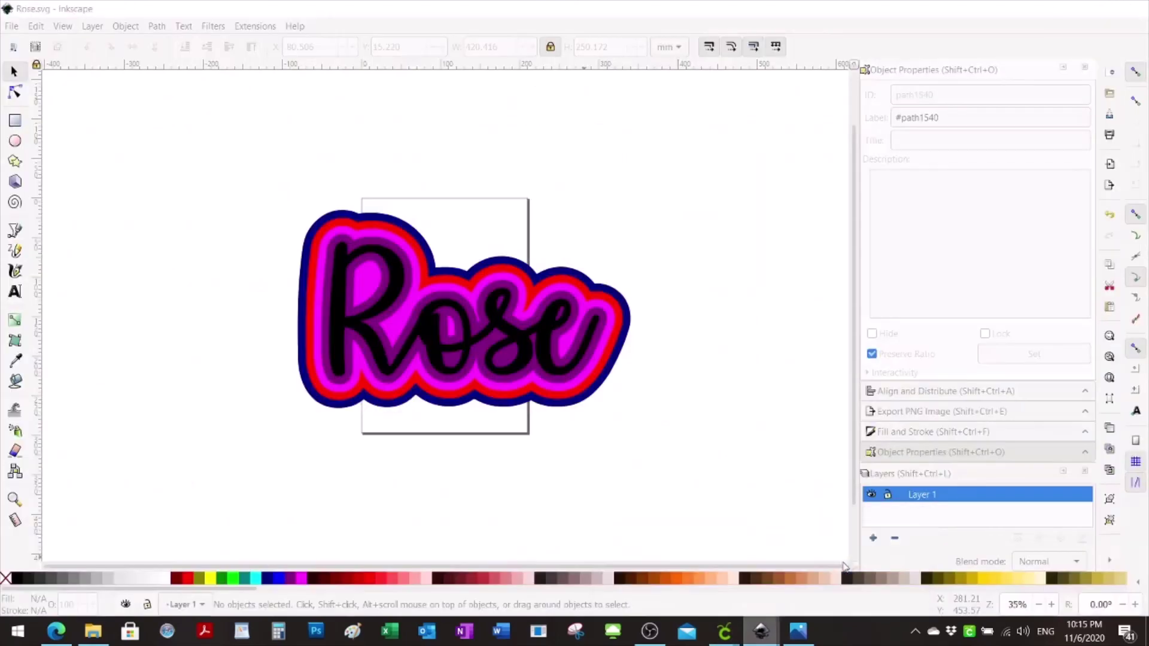
pyautogui.click(514, 339)
pyautogui.moveTo(517, 336); pyautogui.dragTo(292, 508)
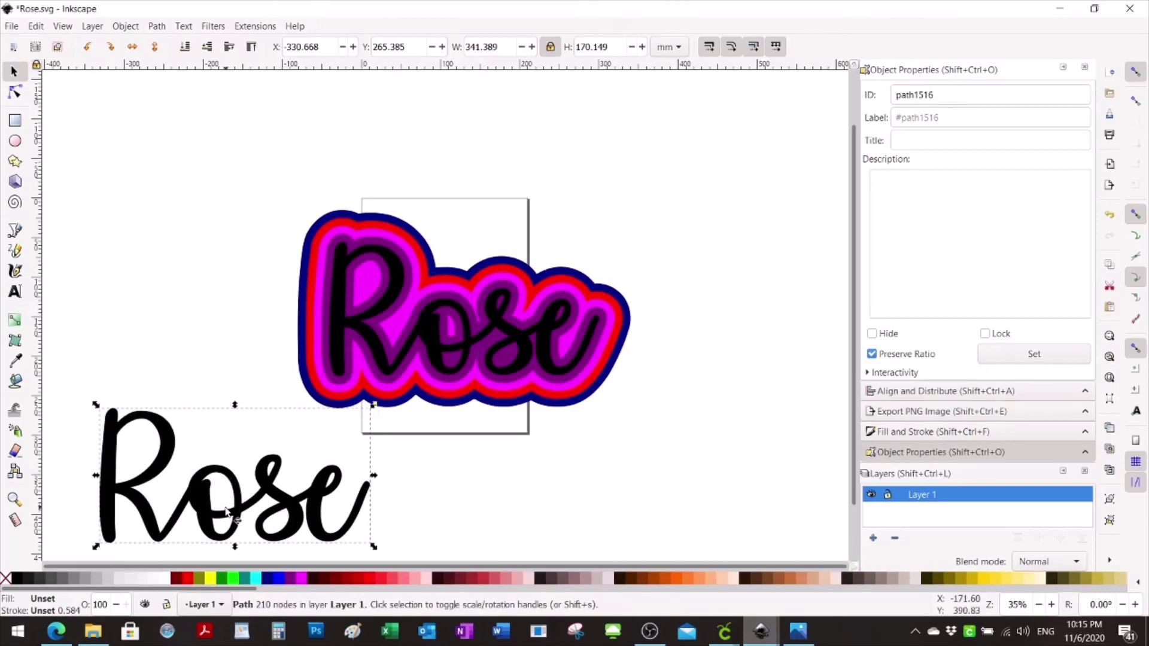
pyautogui.click(15, 382)
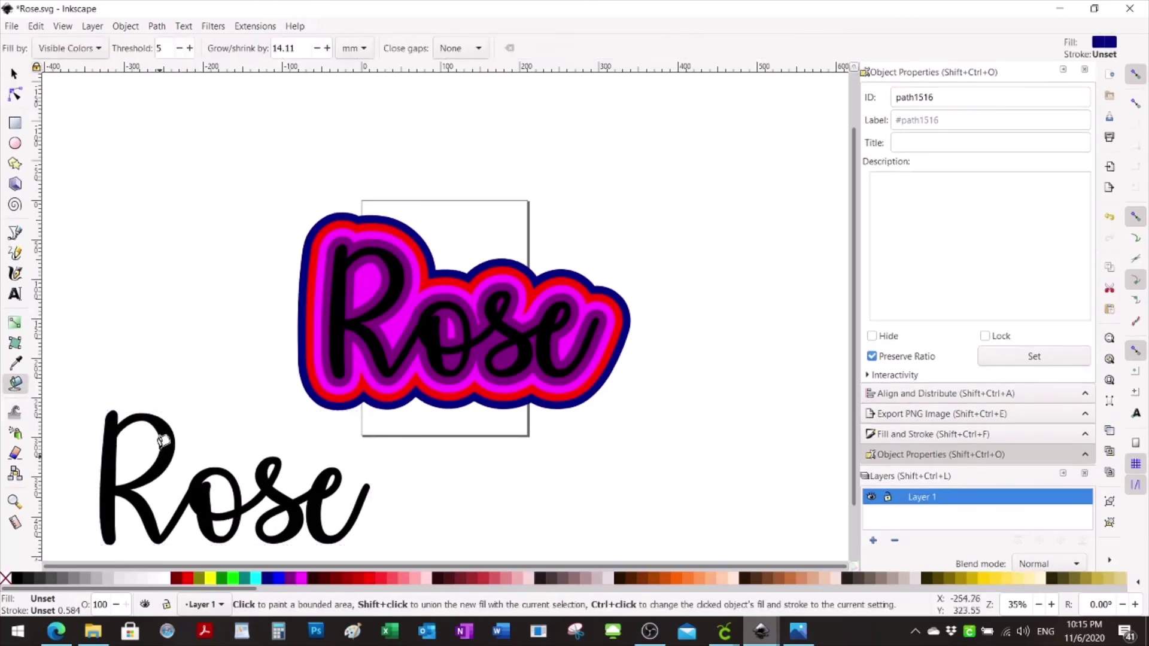
pyautogui.click(14, 75)
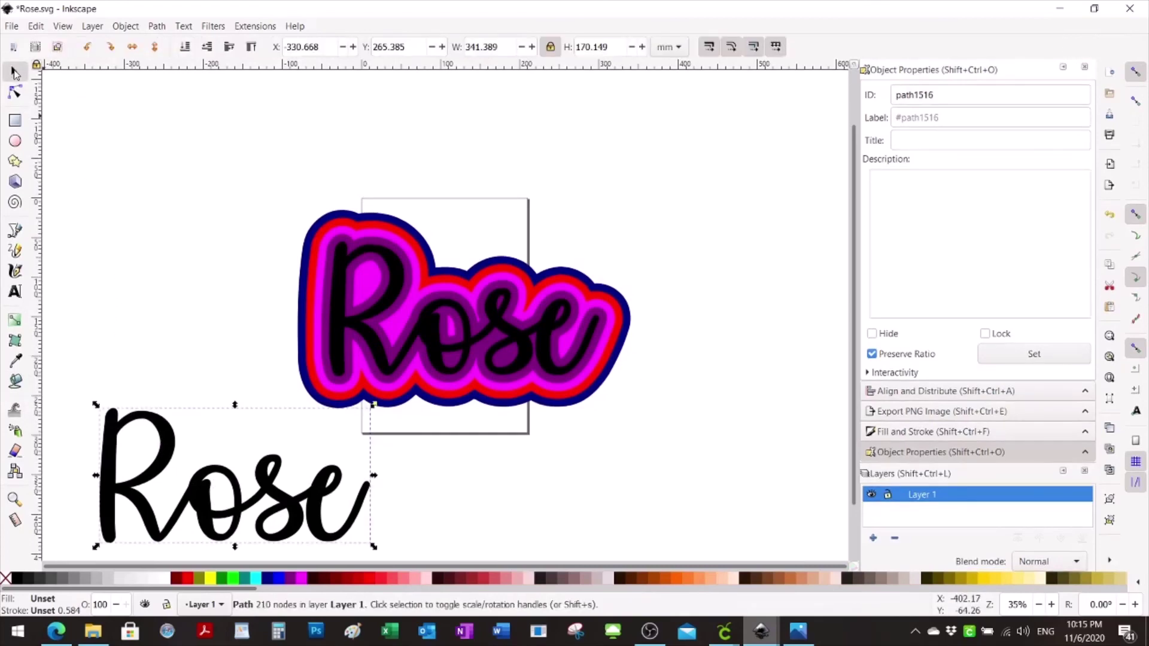
pyautogui.moveTo(166, 400)
pyautogui.mouseDown()
pyautogui.moveTo(165, 342)
pyautogui.moveTo(153, 384)
pyautogui.mouseUp()
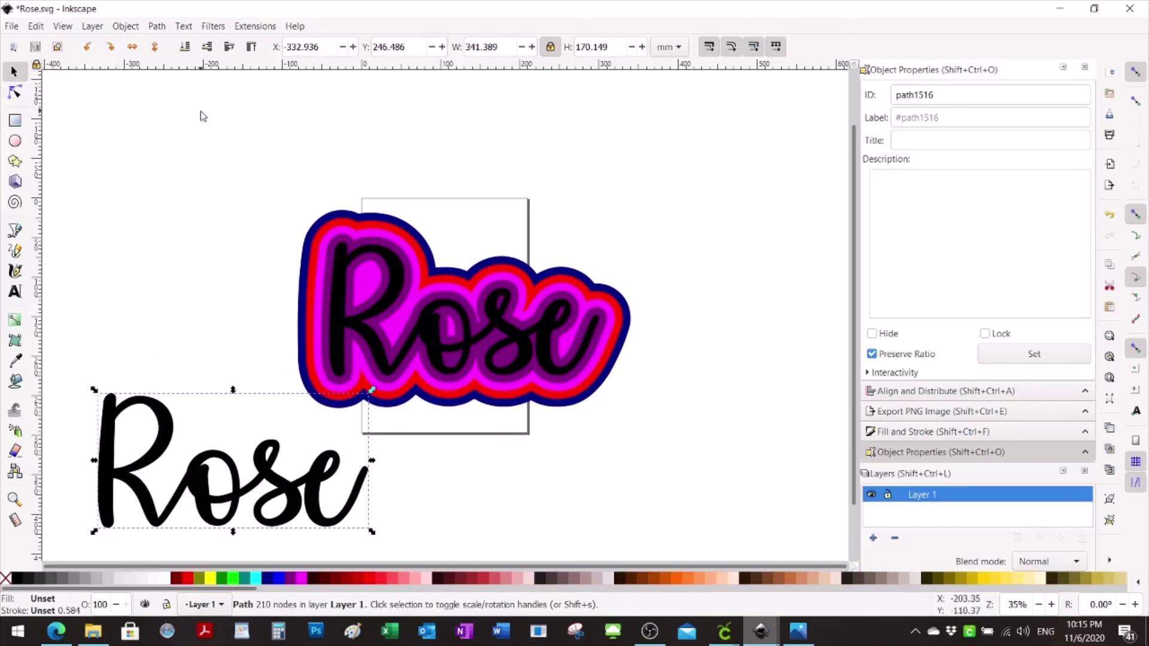
# Create a linked offset from the separated black Rose path, then reselect the original path and check its placement
pyautogui.click(157, 27)
pyautogui.moveTo(126, 28)
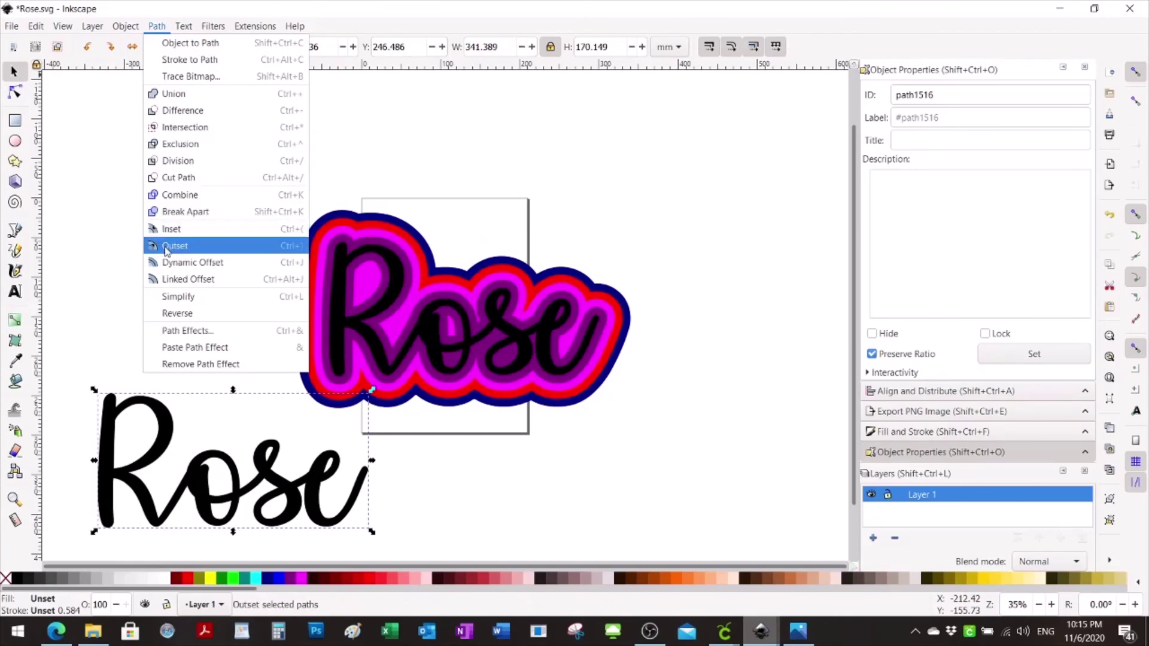
pyautogui.click(170, 279)
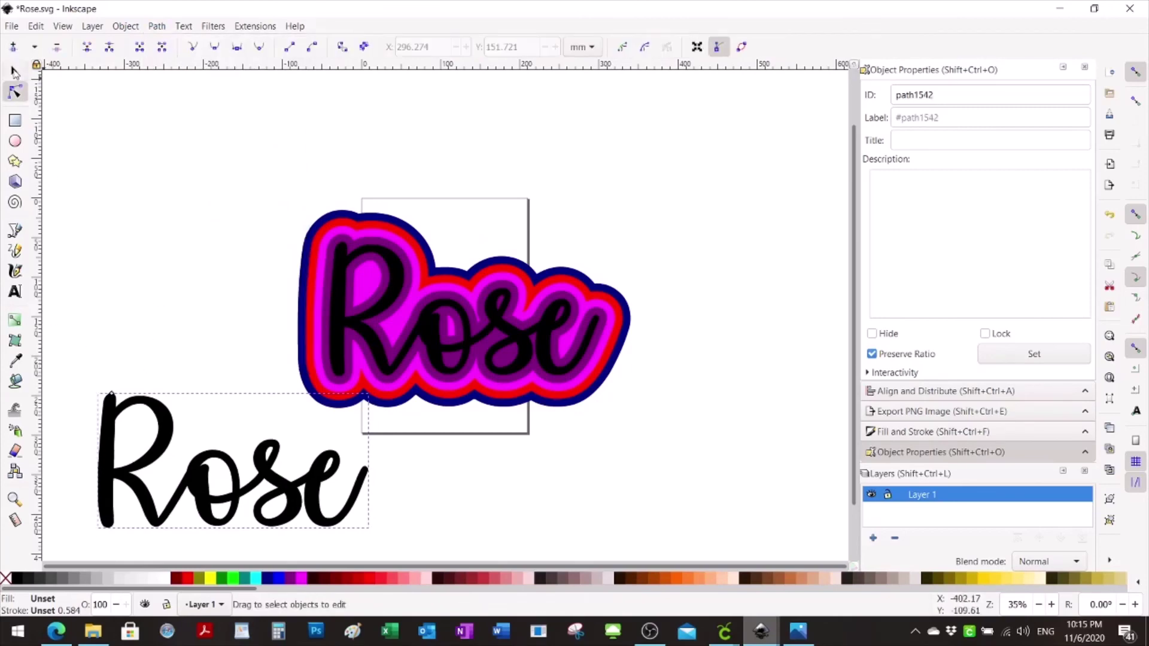
pyautogui.press('s')
pyautogui.moveTo(171, 430)
pyautogui.mouseDown()
pyautogui.moveTo(174, 390)
pyautogui.moveTo(180, 436)
pyautogui.moveTo(174, 364)
pyautogui.moveTo(172, 421)
pyautogui.mouseUp()
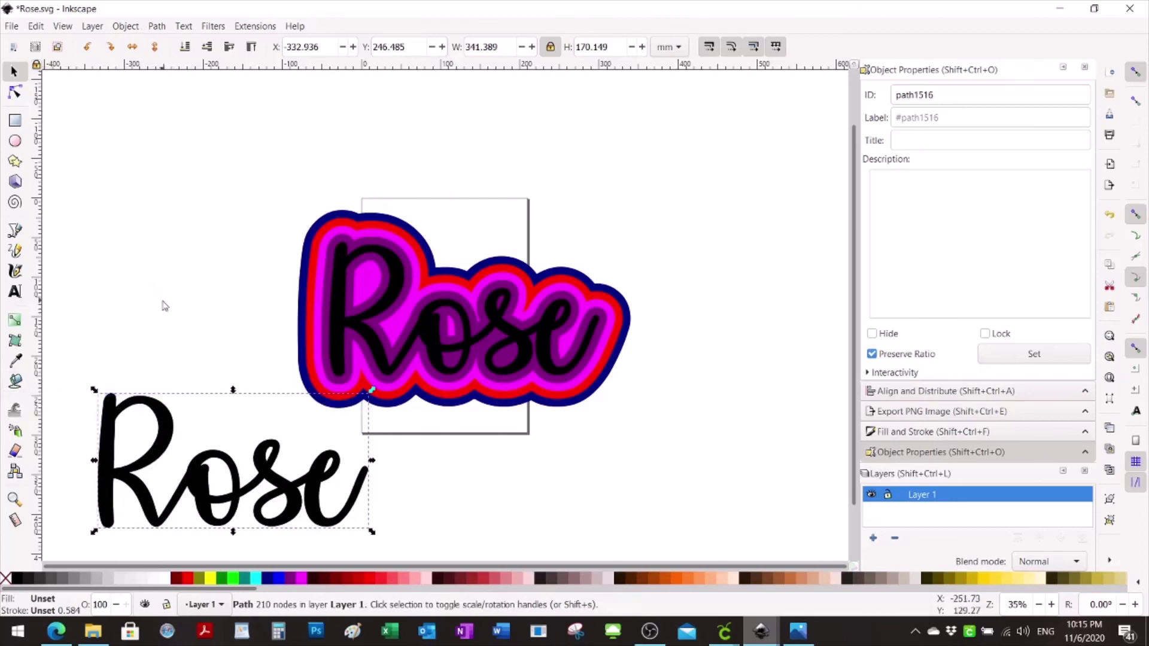
pyautogui.moveTo(169, 436)
pyautogui.mouseDown()
pyautogui.moveTo(159, 313)
pyautogui.moveTo(202, 336)
pyautogui.moveTo(190, 358)
pyautogui.moveTo(166, 354)
pyautogui.moveTo(174, 305)
pyautogui.moveTo(180, 371)
pyautogui.moveTo(168, 424)
pyautogui.mouseUp()
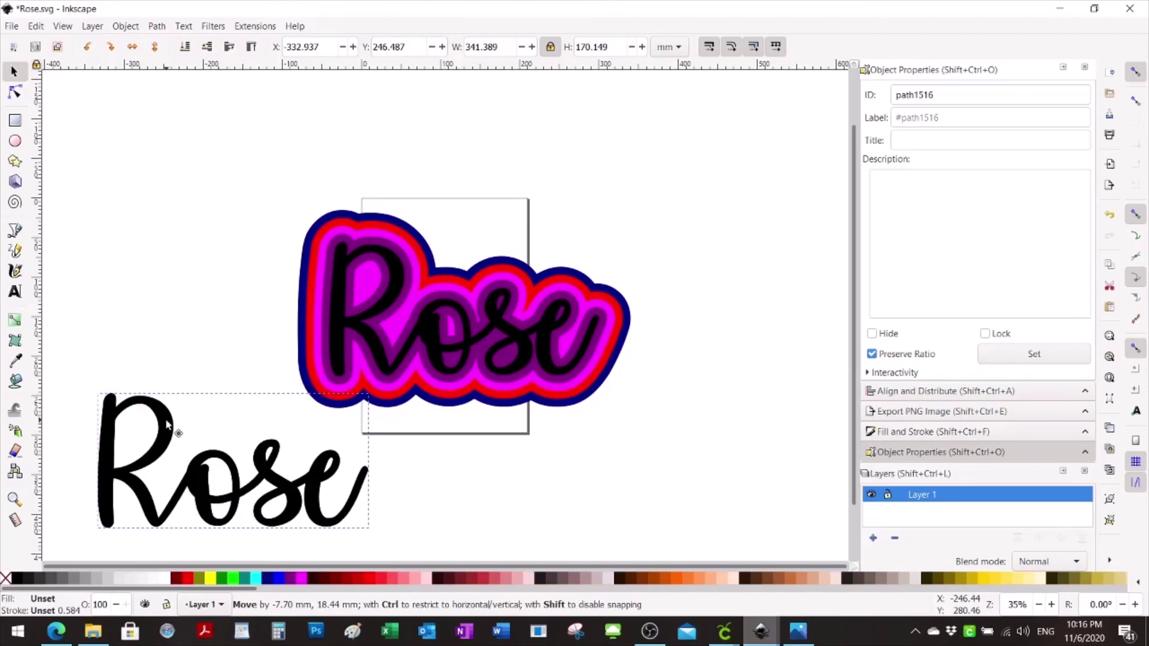
pyautogui.moveTo(168, 424); pyautogui.dragTo(167, 424)
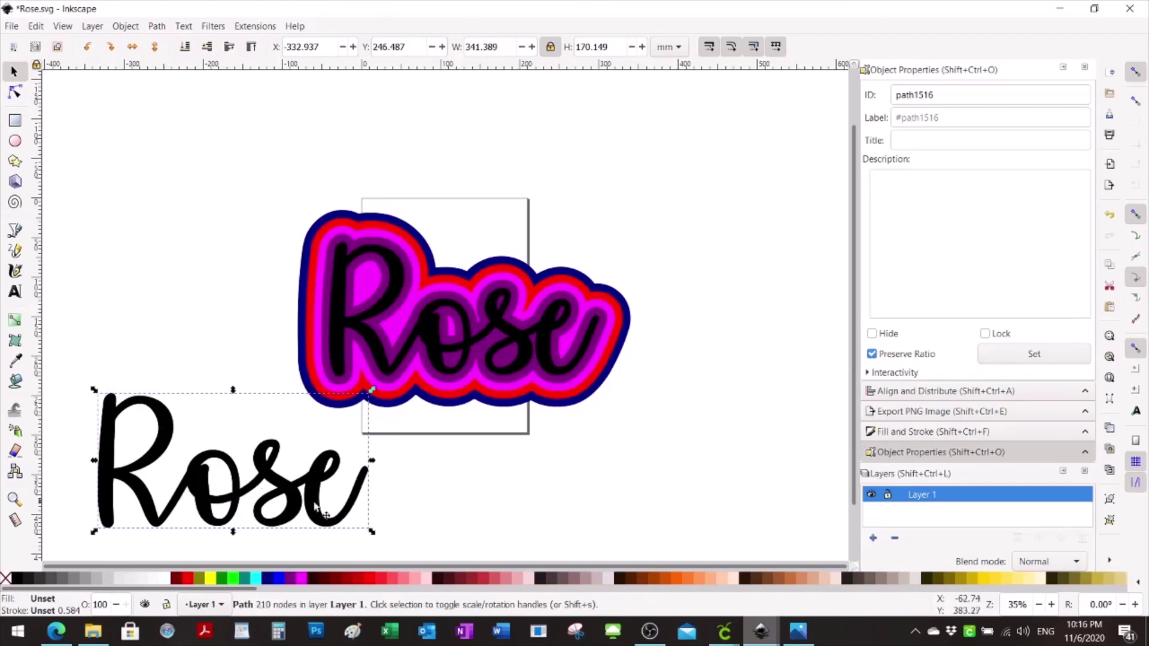
# Return to the Cricut Design Space canvas and delete the topmost duplicate black Rose layer from the grouped design
pyautogui.moveTo(722, 641)
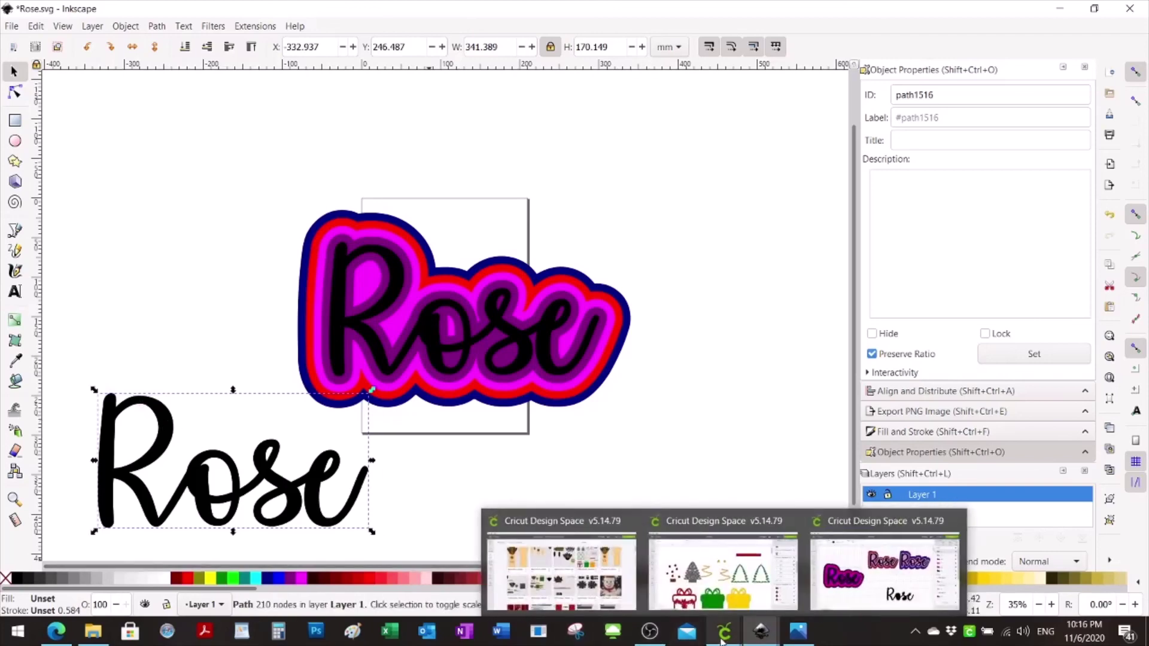
pyautogui.click(873, 571)
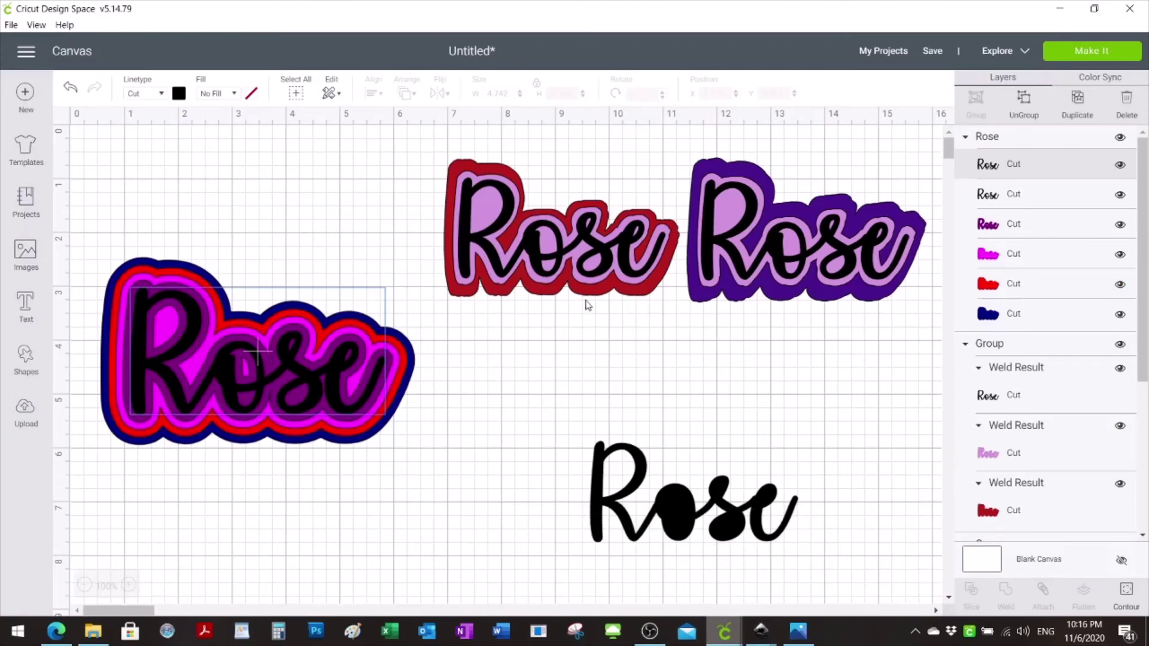
pyautogui.click(392, 468)
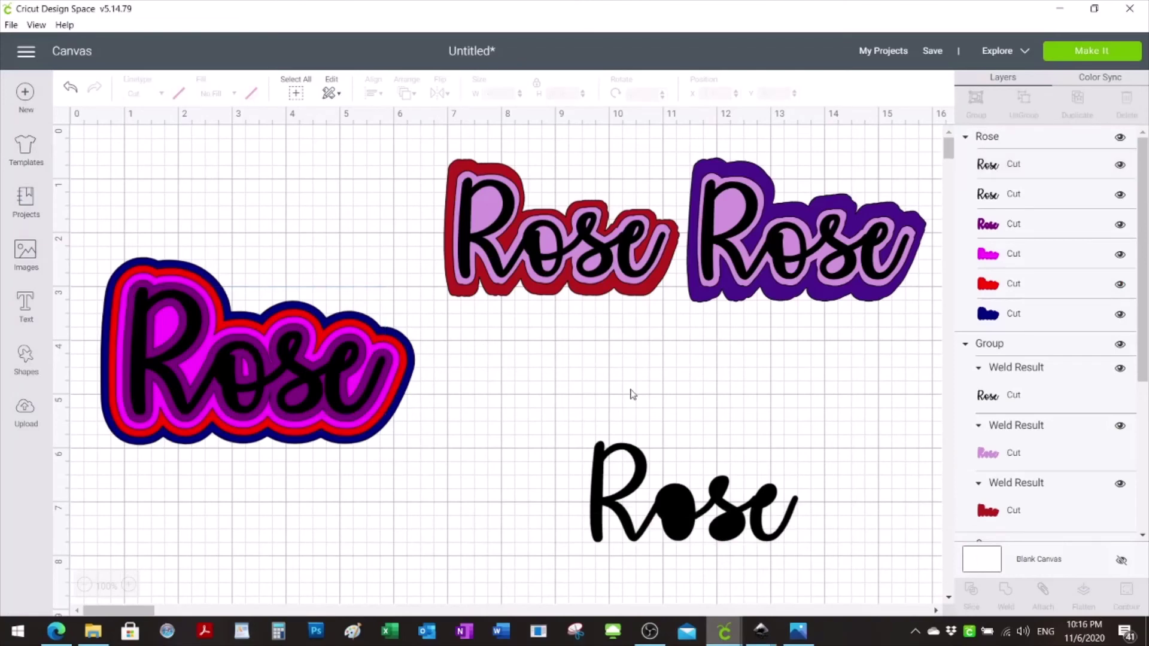
pyautogui.click(1020, 167)
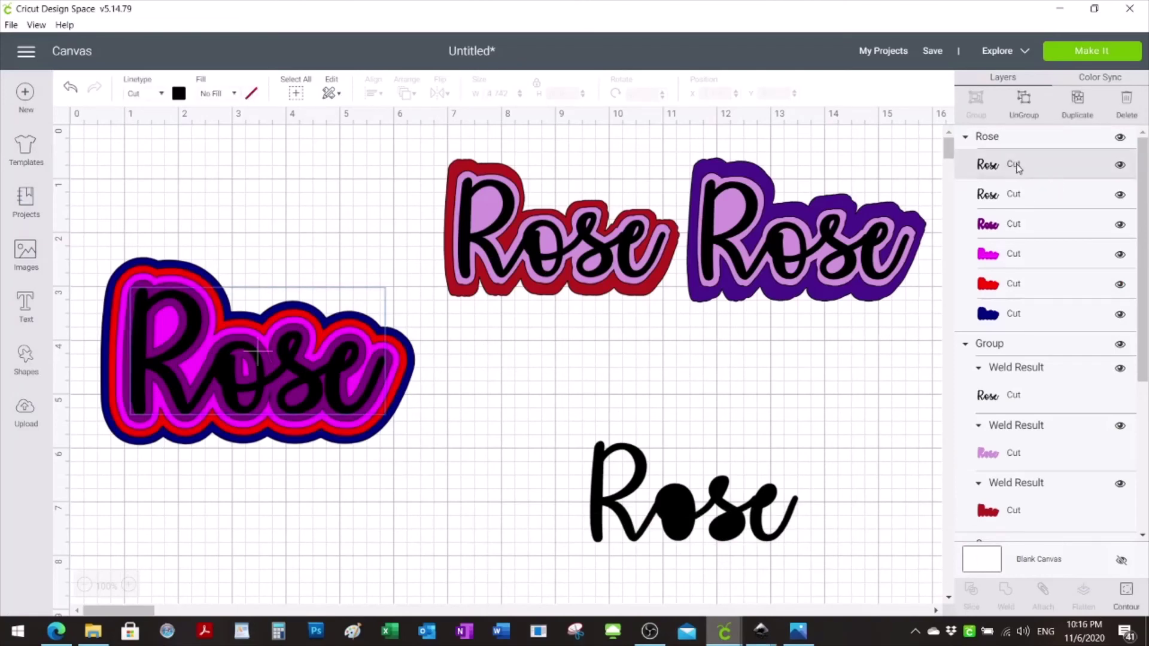
pyautogui.press('Delete')
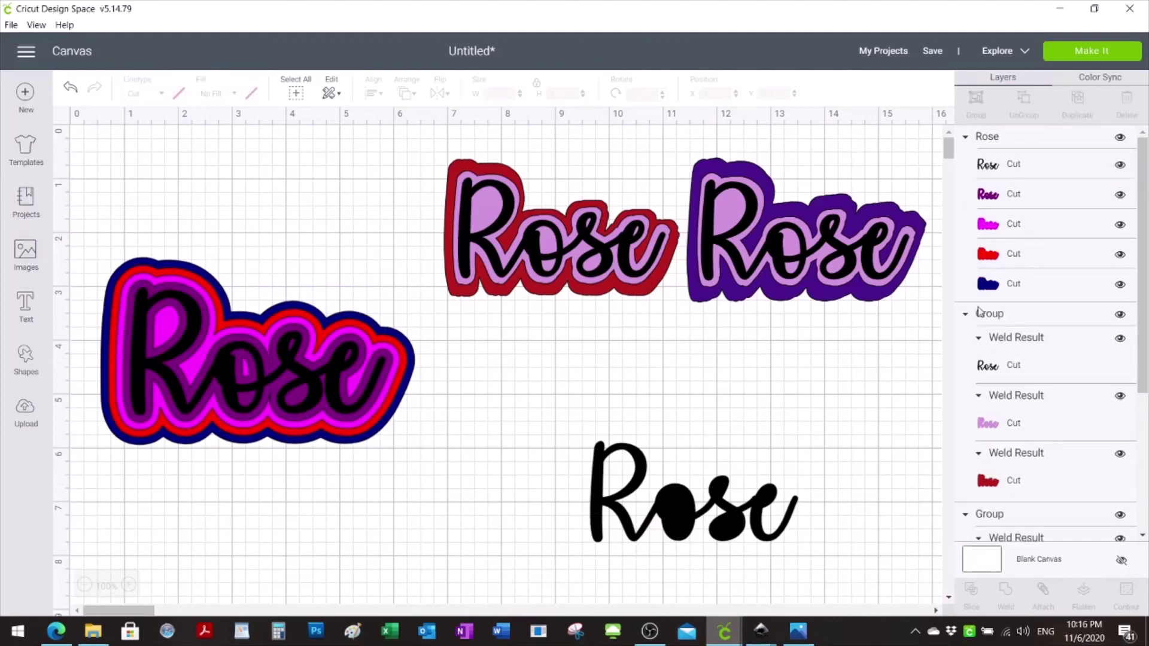
# Move the grouped Rose design up beside the red-backed Rose, to about X 0.52 and Y 0.42 inches
pyautogui.click(293, 399)
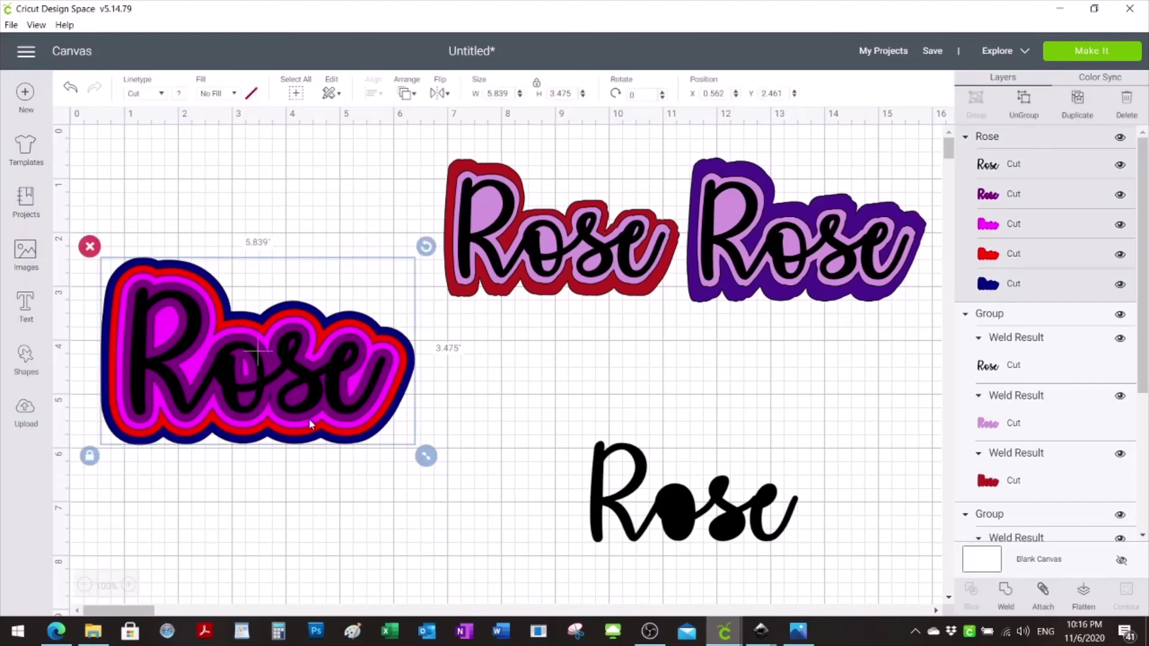
pyautogui.moveTo(308, 418); pyautogui.dragTo(307, 311)
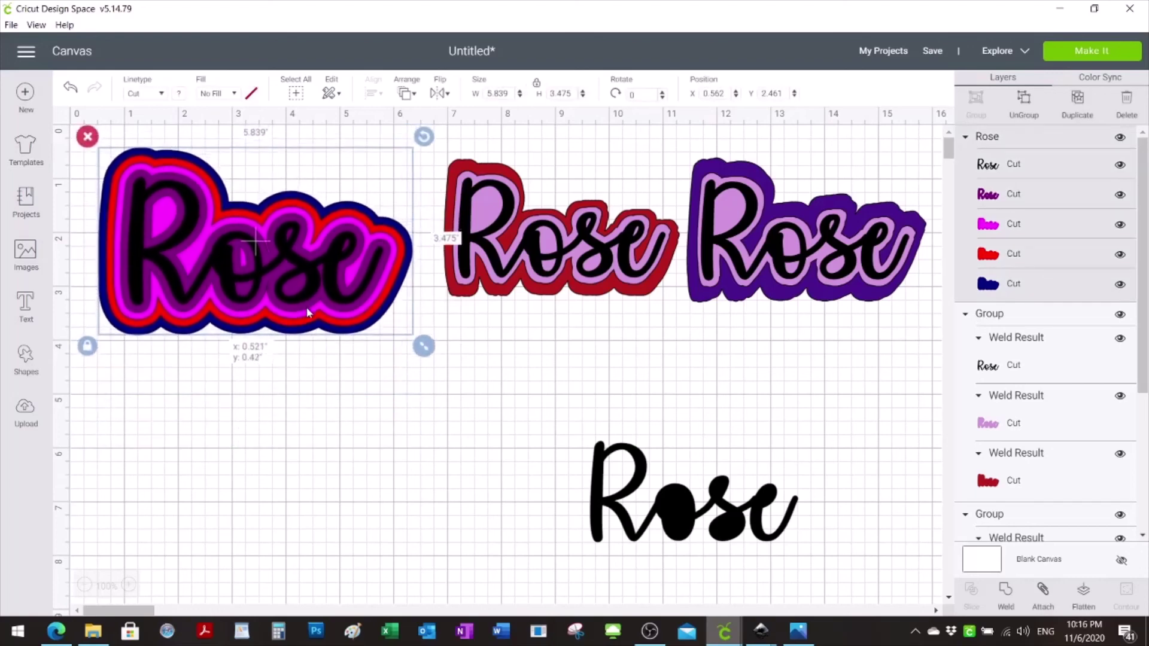
pyautogui.click(339, 426)
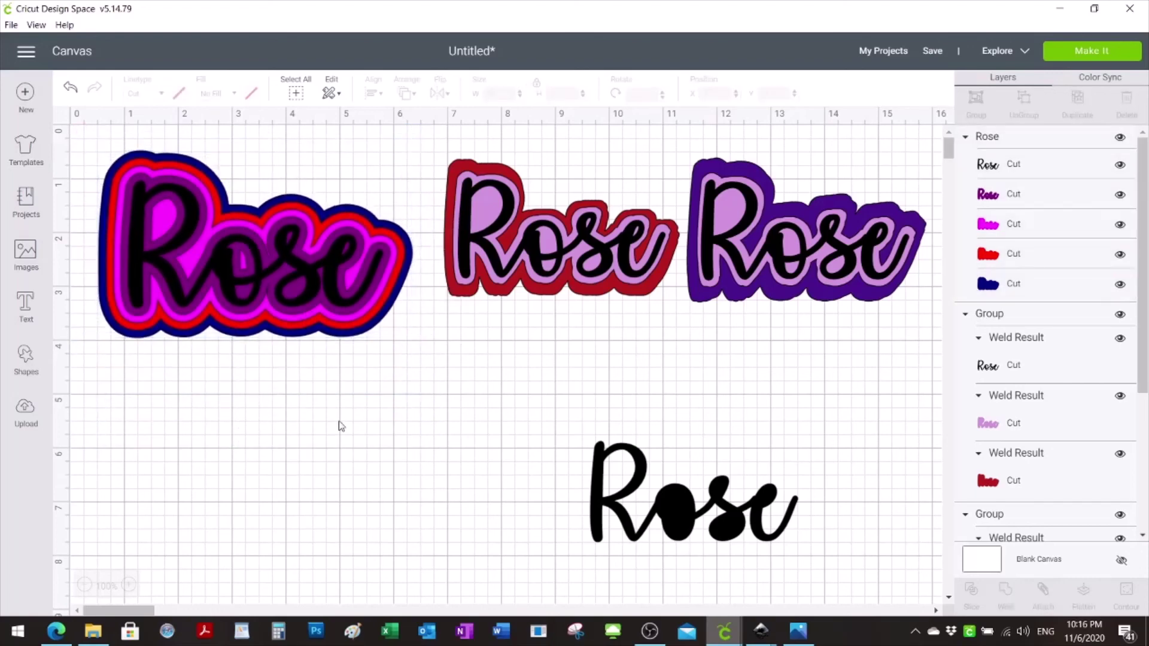